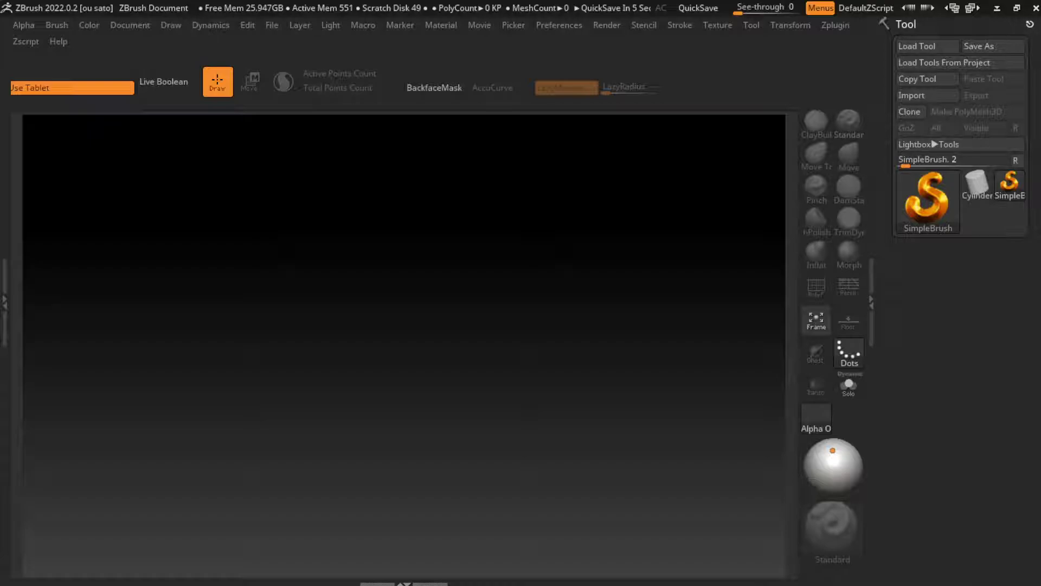
Draw a Cylinder3D on the canvas and make it editable.
left_click(977, 184)
left_click_drag(407, 348, 418, 481)
key("space")
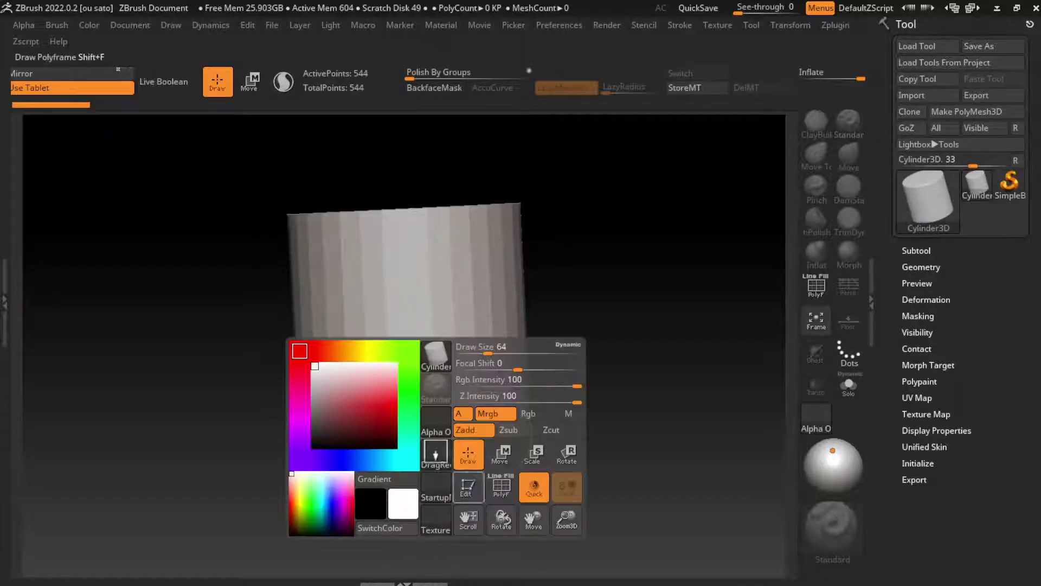
left_click(466, 487)
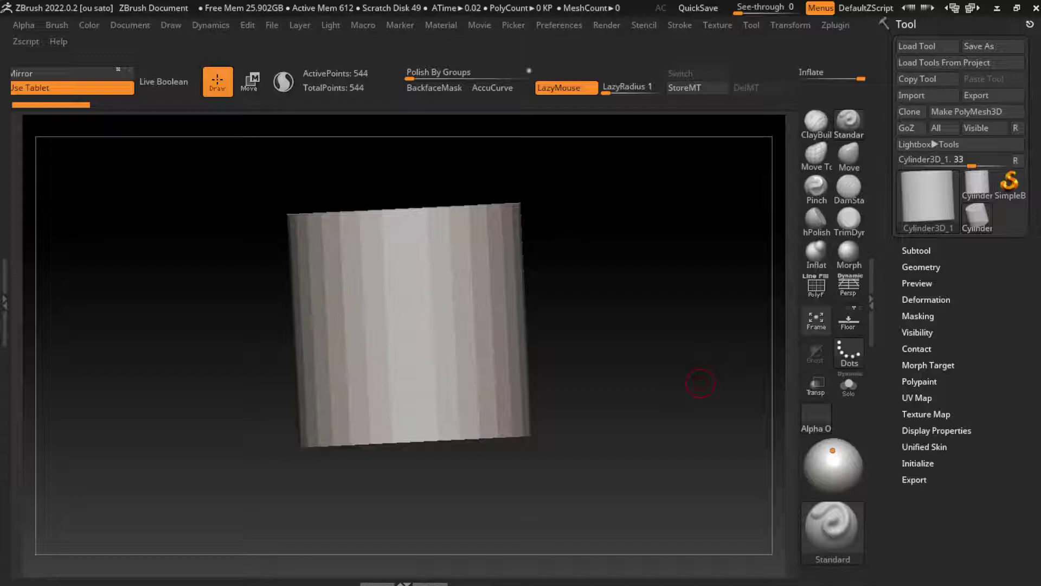
Append a Sphere3D subtool and make PM3D_Sphere3D1 the active subtool.
left_click(916, 250)
left_click(978, 407)
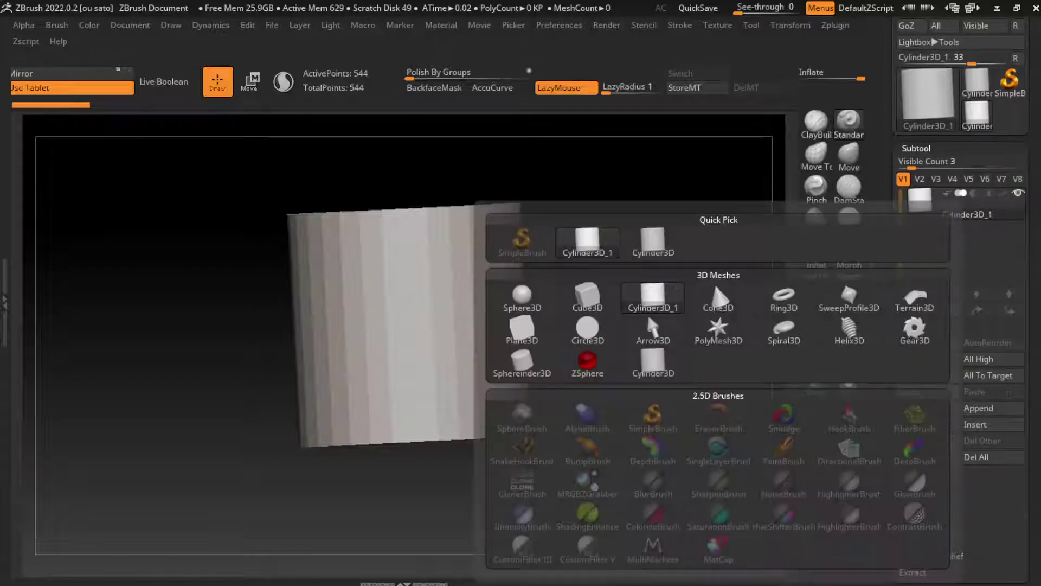
left_click(522, 296)
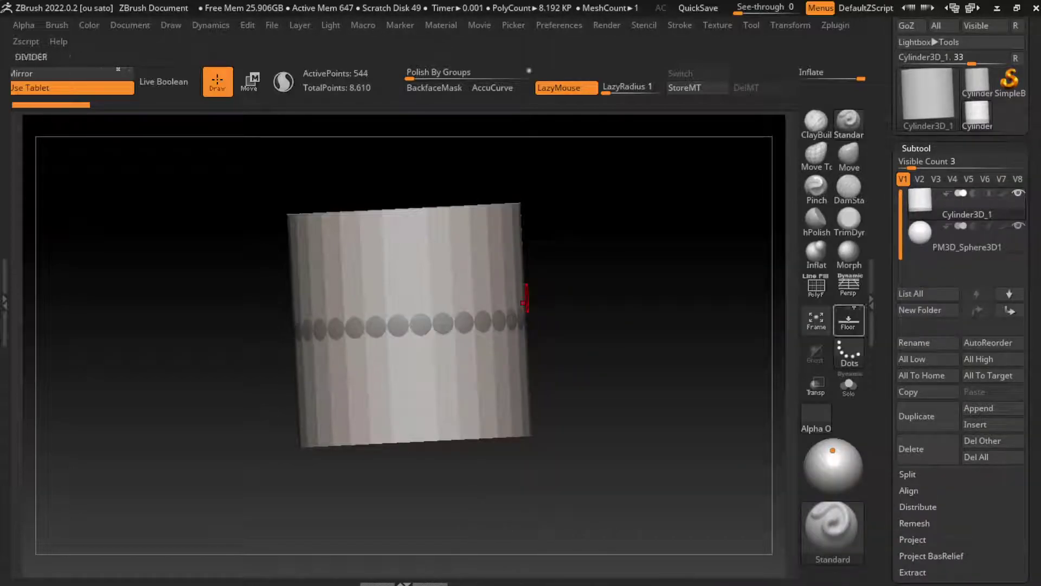
left_click(525, 297, "alt")
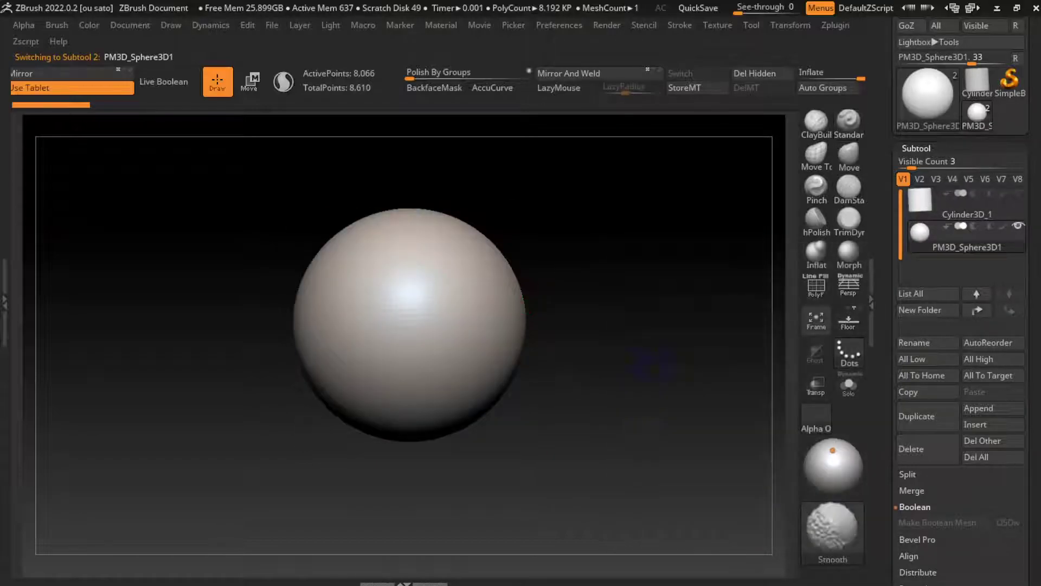
Mask the sphere's lower half, stretch its top upward into a capsule, then clear the mask.
key("shift")
key("w")
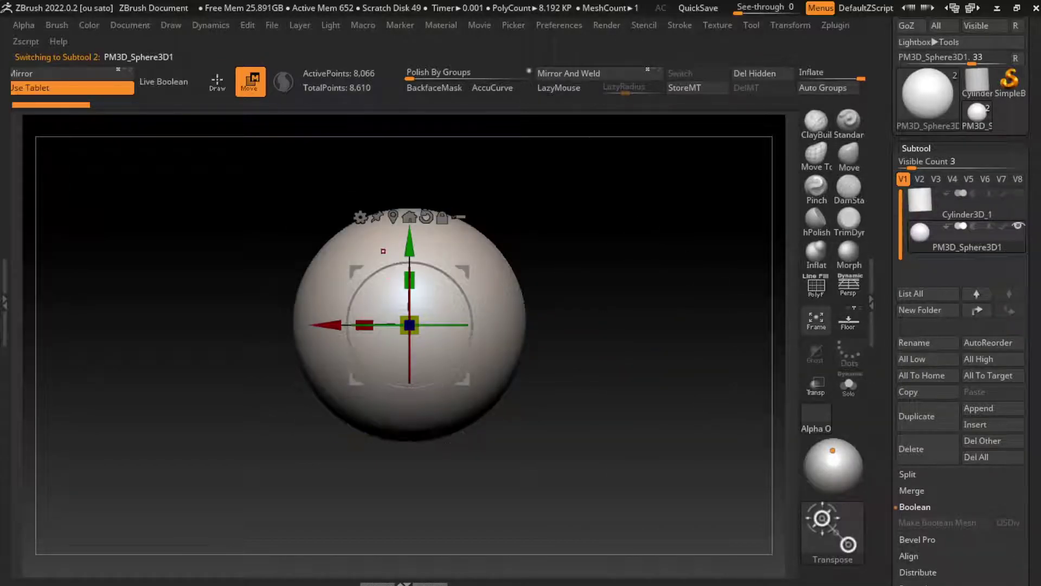
left_click_drag(569, 512, 266, 322, "ctrl")
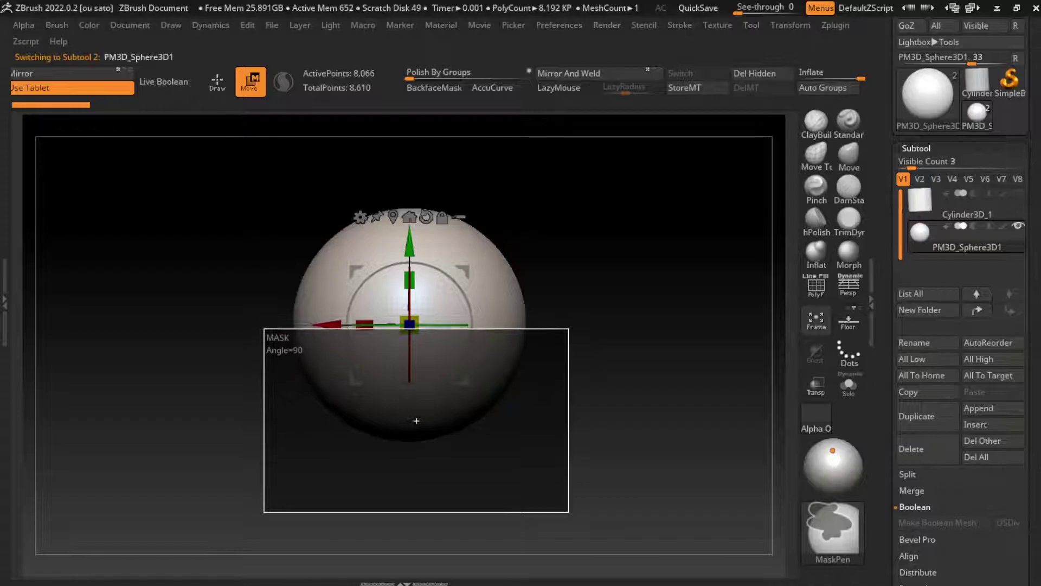
left_click_drag(409, 247, 409, 187)
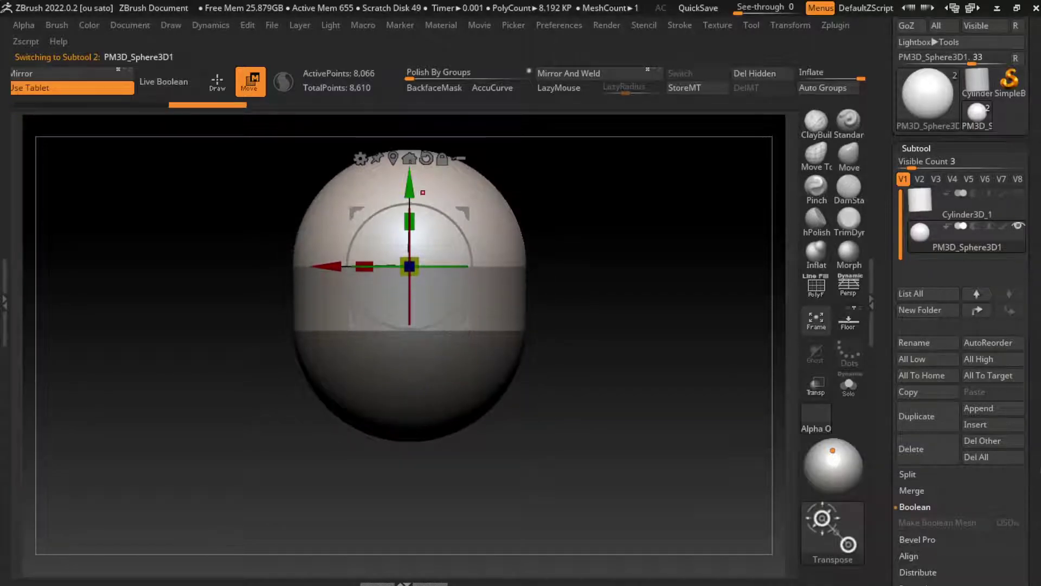
left_click(651, 488, "ctrl")
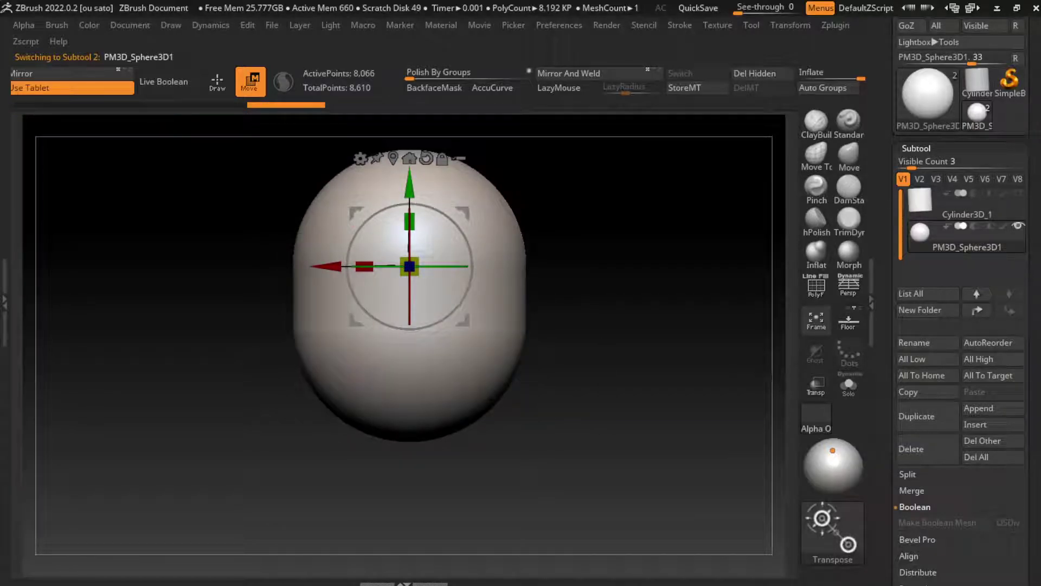
Return to Draw mode and raise the brush draw size to about 250.
key("q")
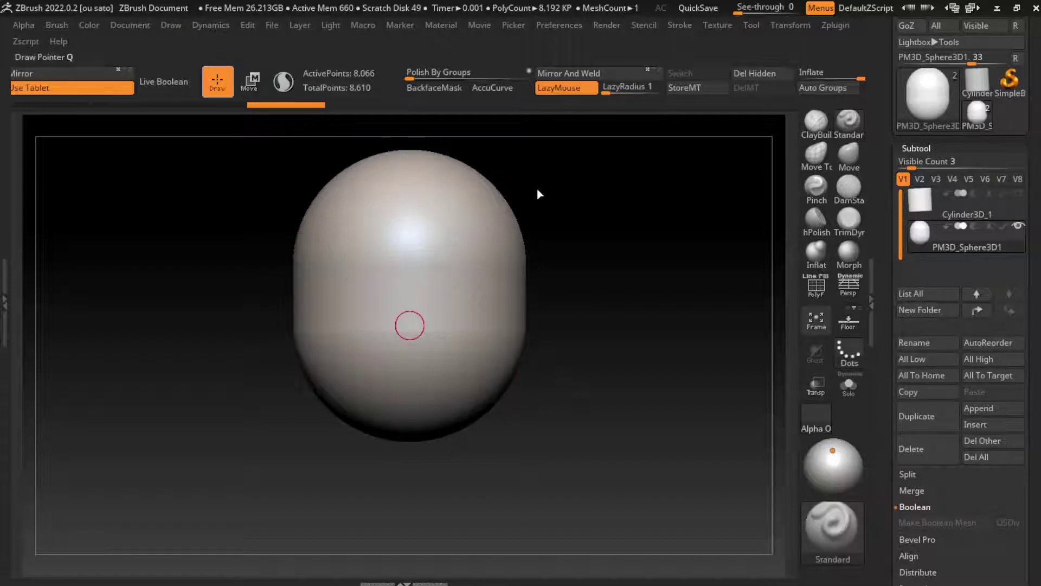
mouse_move(575, 358)
left_mouse_down()
mouse_move(635, 408)
mouse_move(618, 412)
left_mouse_up()
key("s")
key("s")
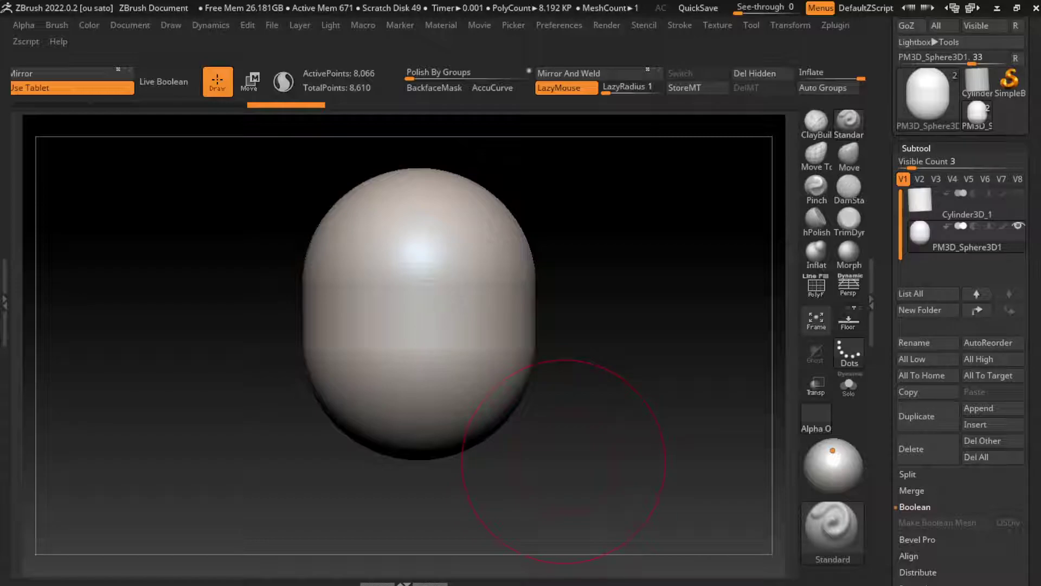
mouse_move(964, 203)
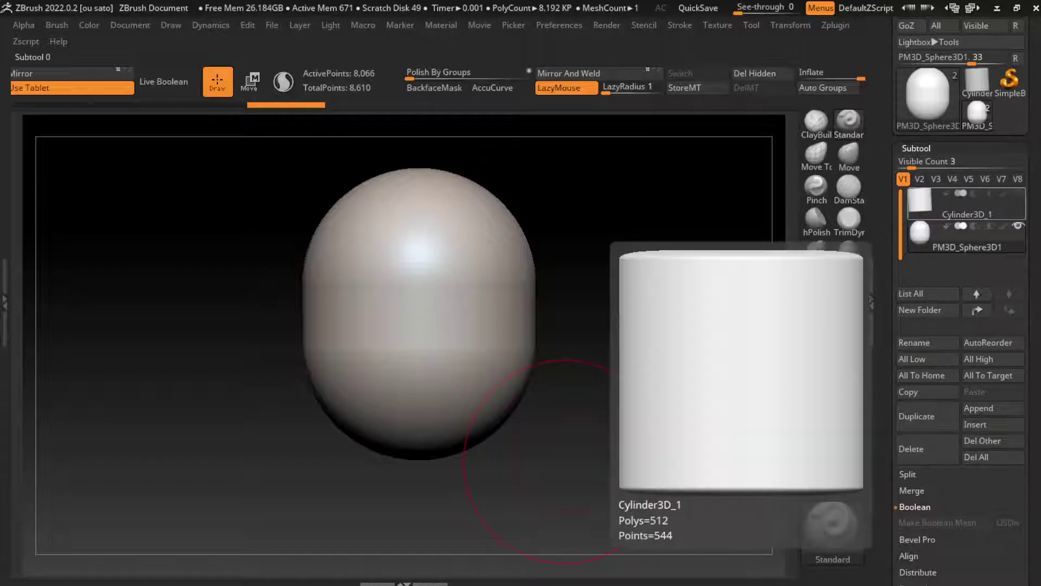
Convert the capsule head to a PolyMesh3D and append a Cylinder3D subtool around its lower part.
left_click(954, 201)
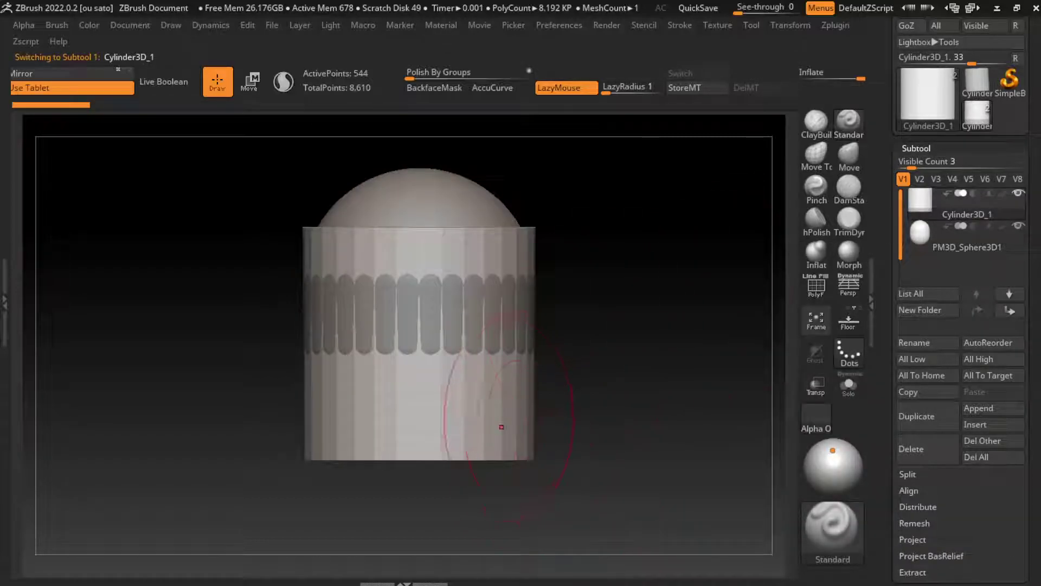
left_click(502, 426)
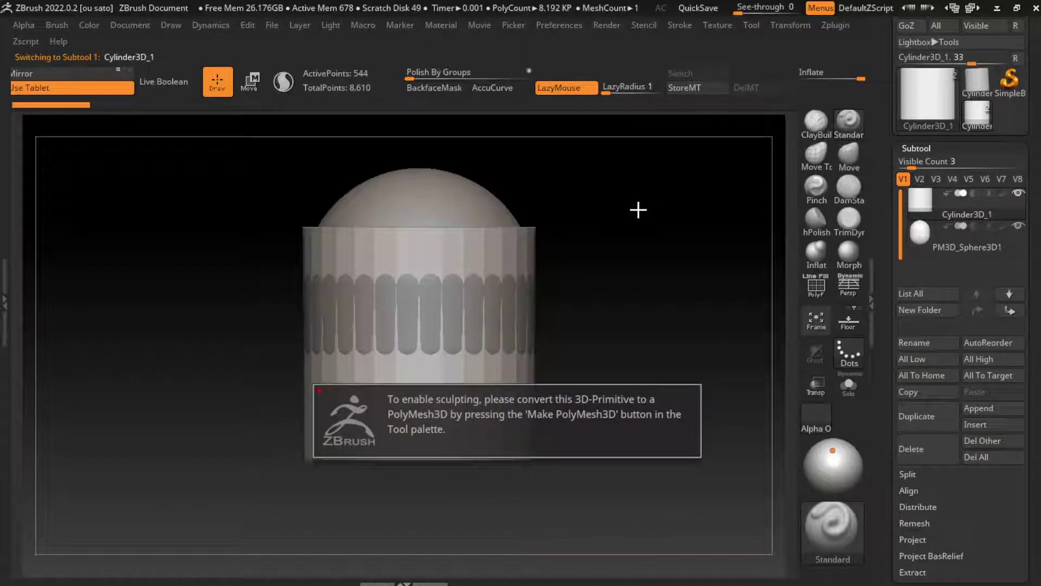
scroll(959, 325, "up", 3)
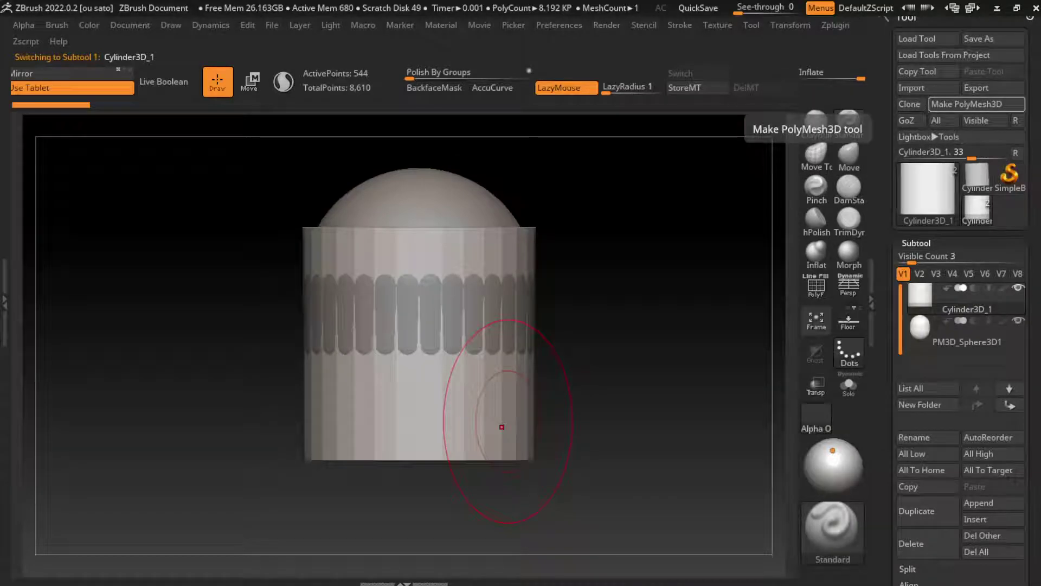
left_click(976, 104)
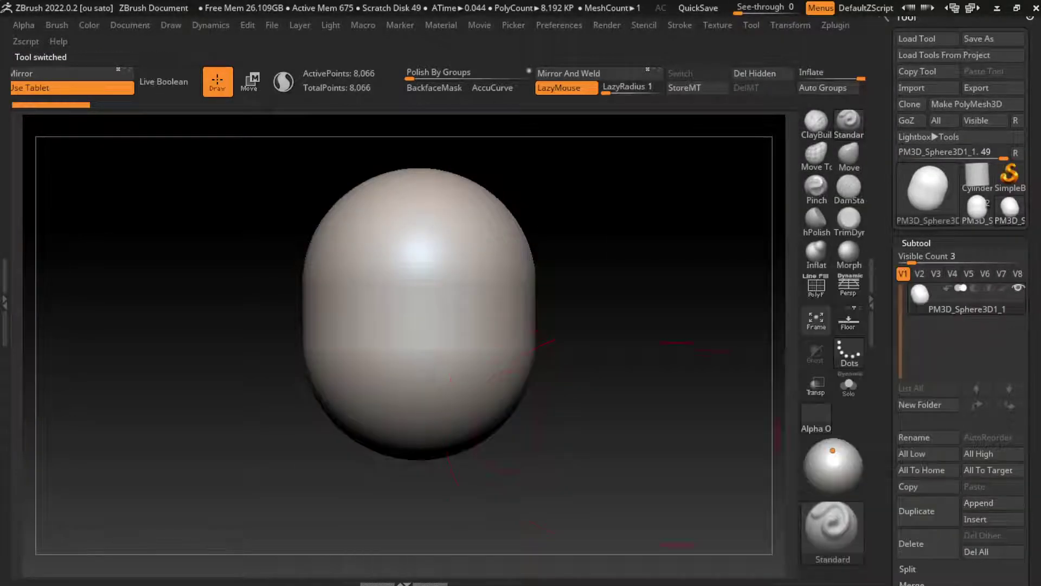
left_click(992, 503)
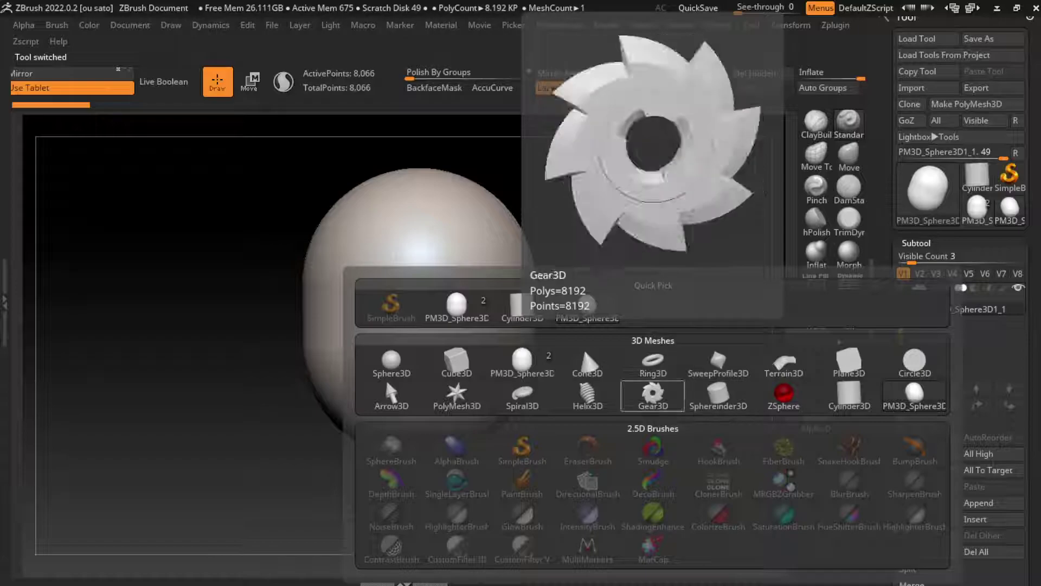
left_click(849, 395)
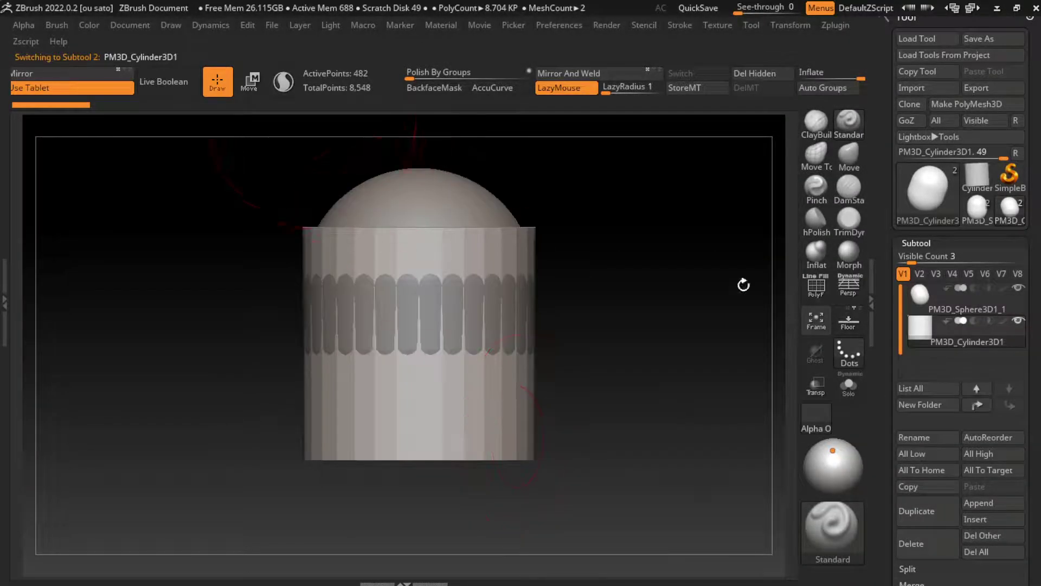
Move the cylinder down beneath the head as a neck, checking placement from several angles.
key("w")
left_click_drag(419, 343, 419, 514)
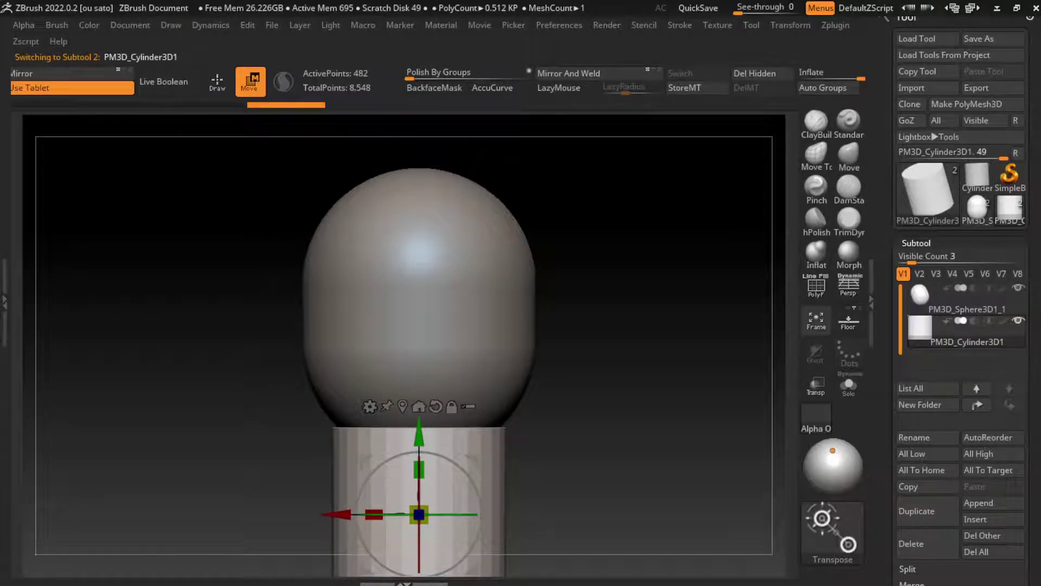
left_click_drag(477, 488, 470, 456)
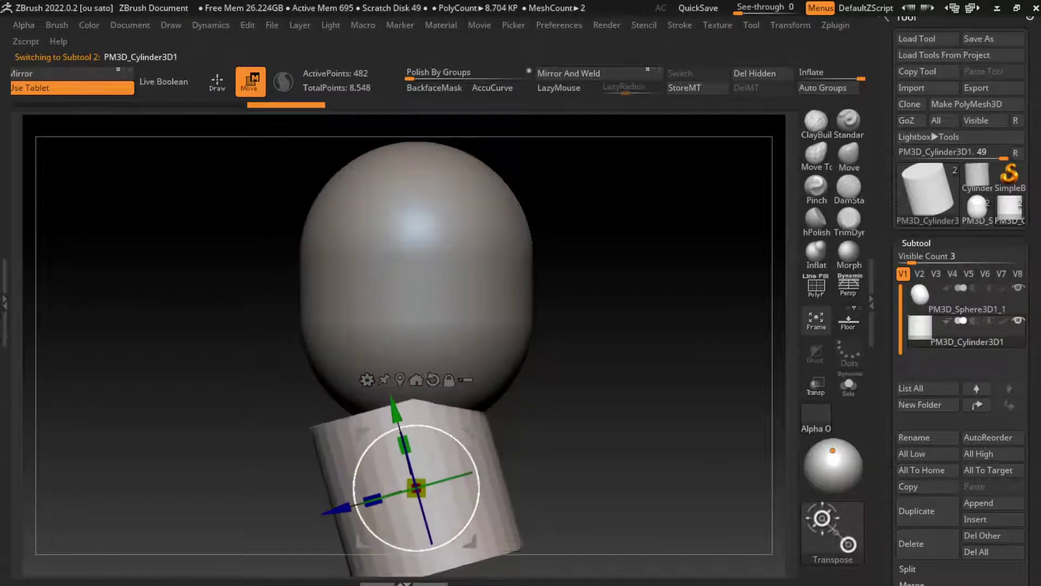
key("ctrl+z")
key("q")
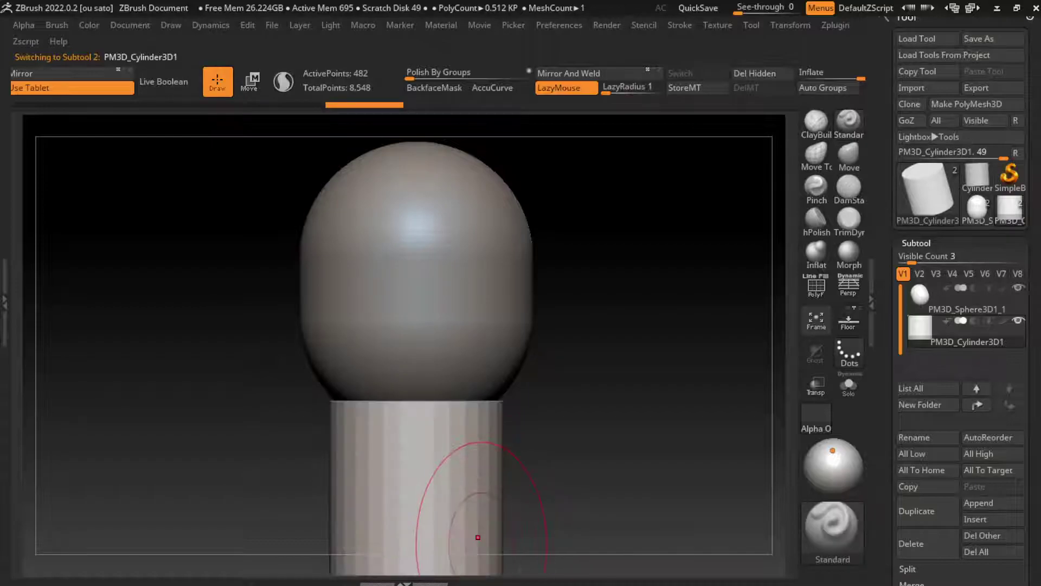
key("ctrl+shift+z")
key("w")
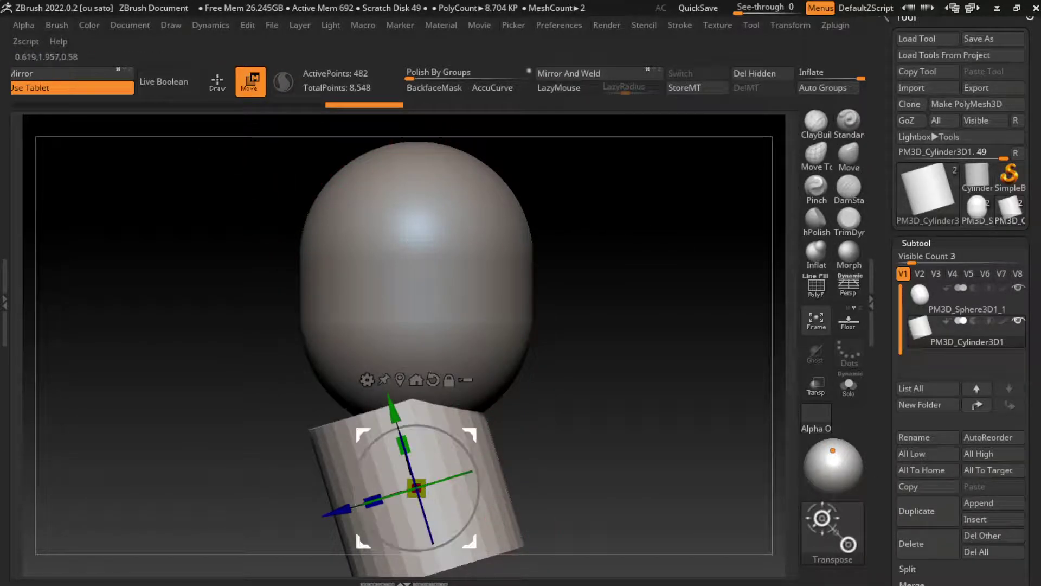
left_click_drag(417, 488, 485, 437)
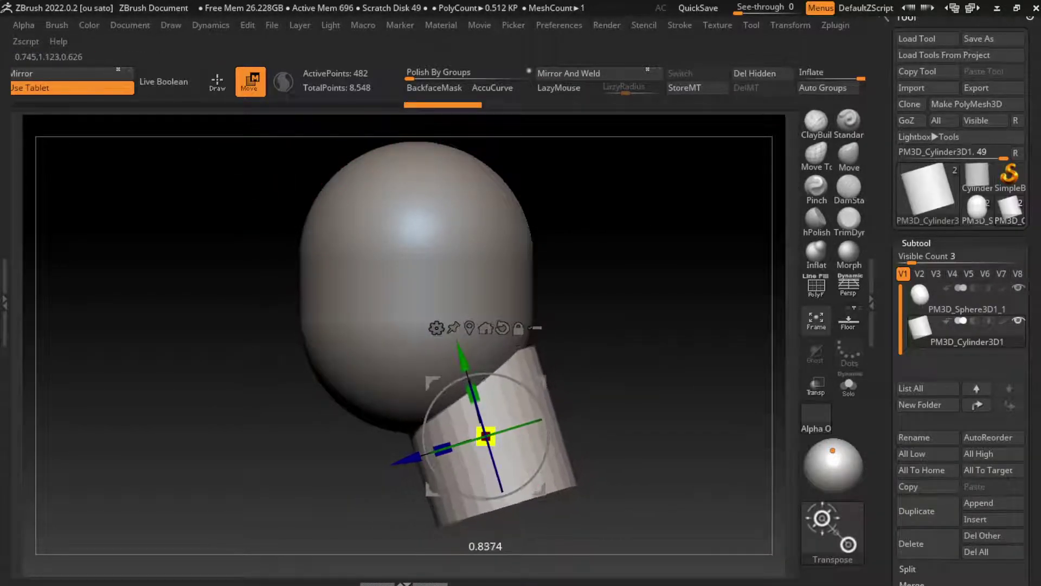
mouse_move(624, 325)
left_mouse_down()
mouse_move(683, 303)
mouse_move(661, 325)
left_mouse_up()
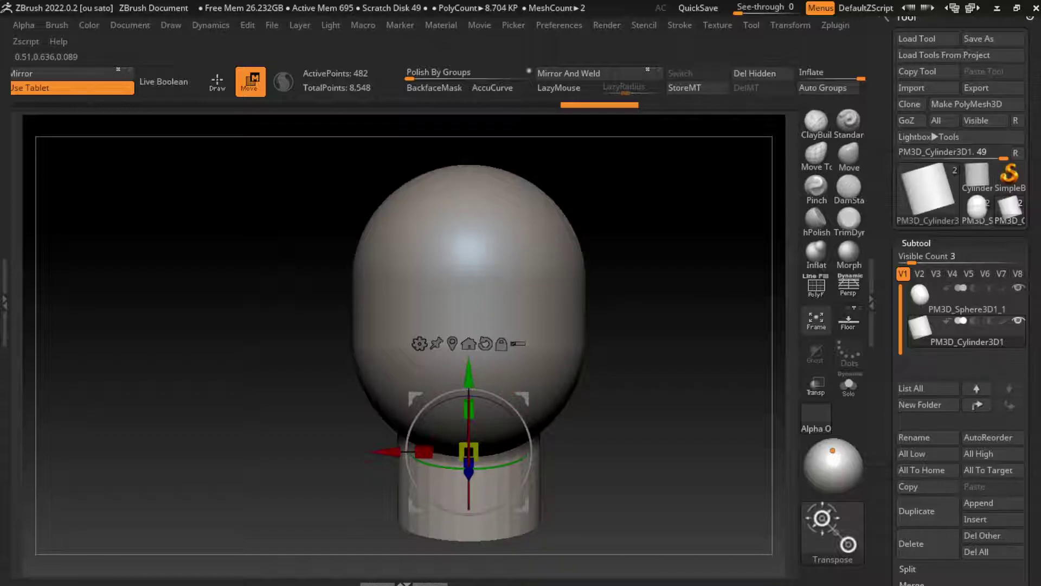
left_click_drag(662, 325, 640, 328)
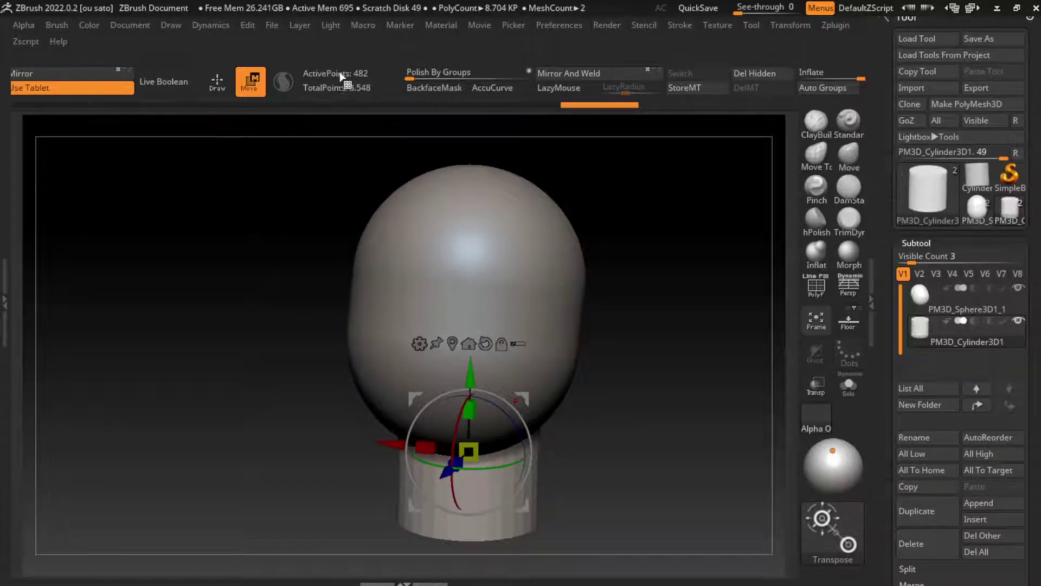
Recentre the gizmo on top of the cylinder and tilt the neck about 15 degrees.
left_click(130, 24)
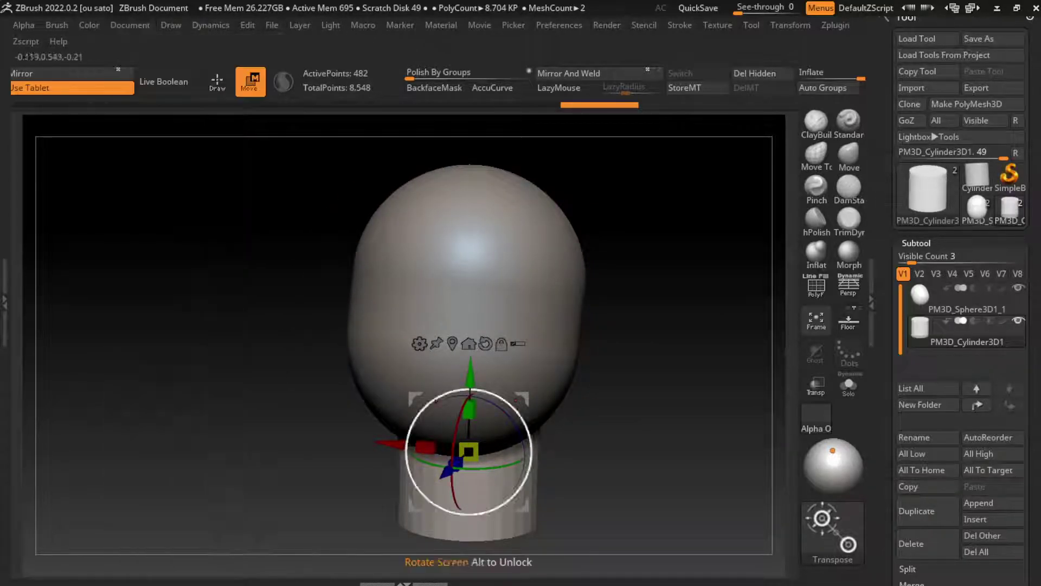
left_click(522, 523, "alt")
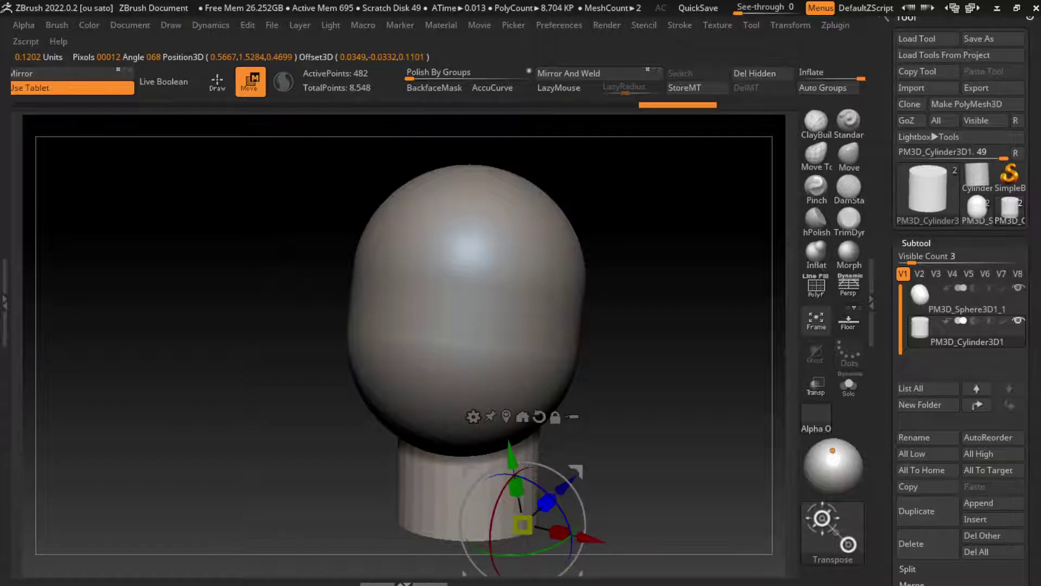
left_click(522, 417)
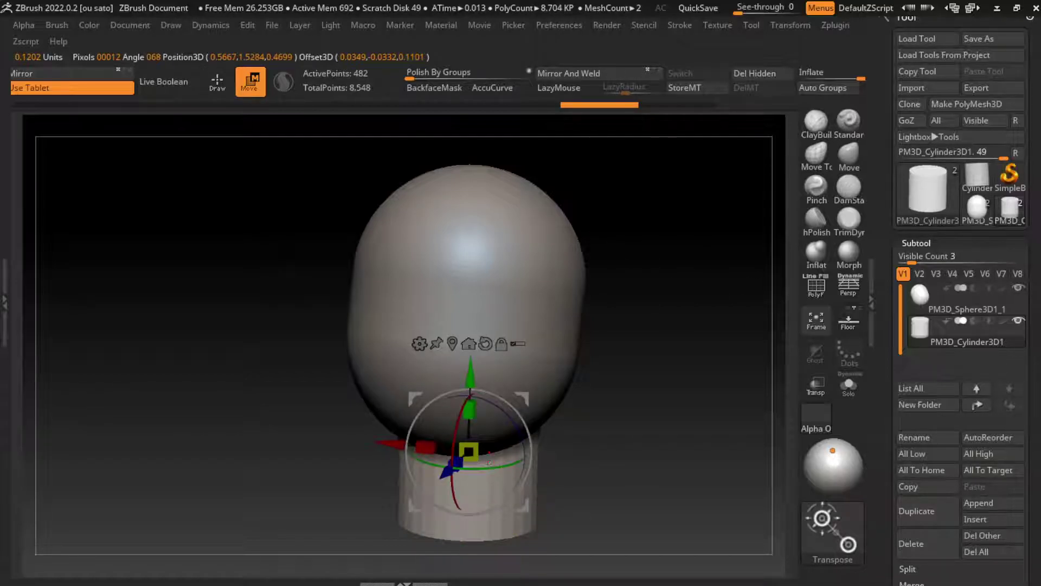
key("q")
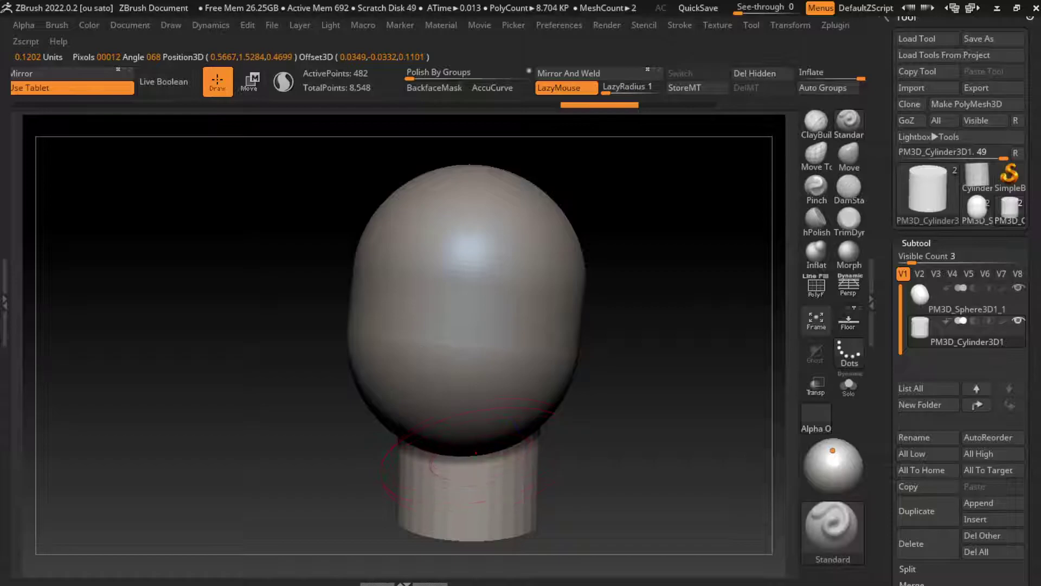
key("w")
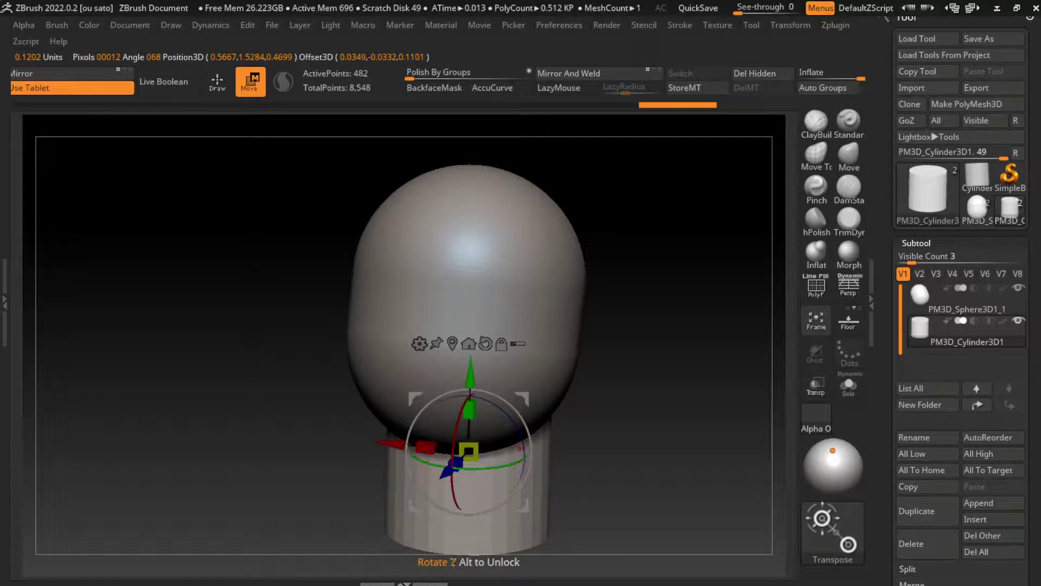
mouse_move(528, 434)
left_mouse_down()
mouse_move(521, 465)
mouse_move(452, 431)
left_mouse_up()
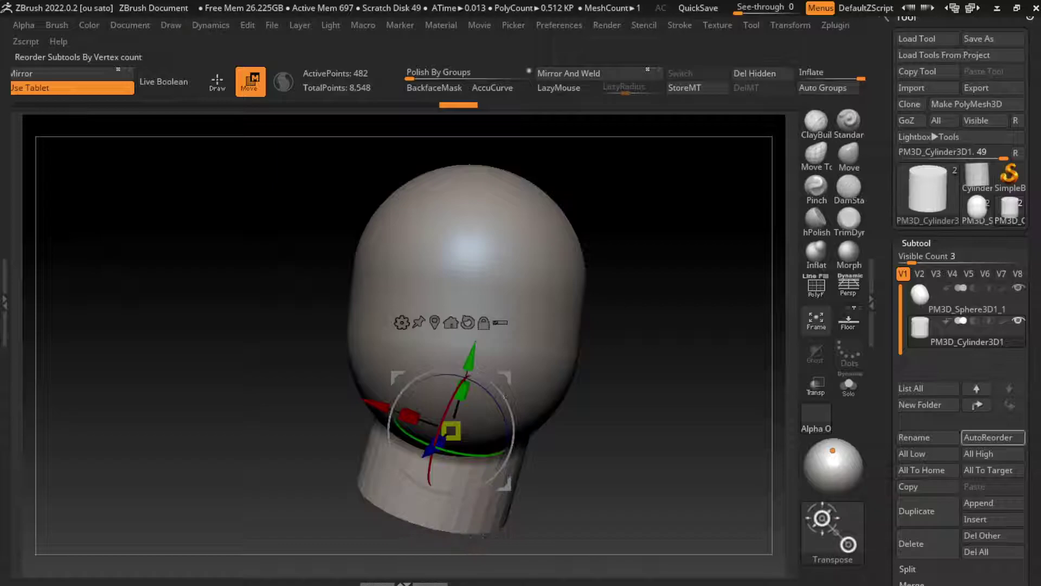
Append another Sphere3D subtool and make it active.
left_click(992, 502)
left_click(456, 363)
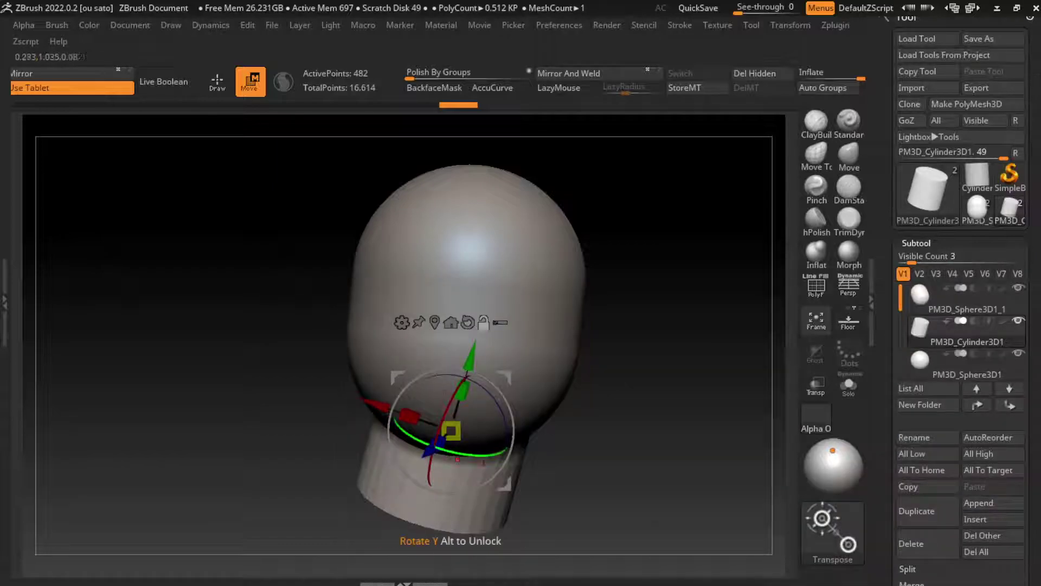
left_click(955, 360)
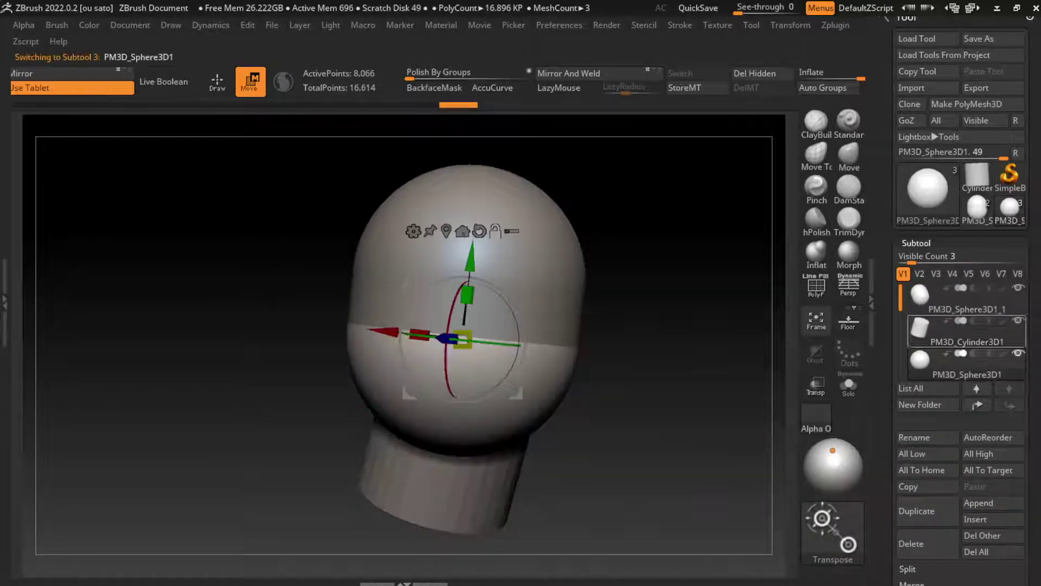
Position the sphere centred under the neck as shoulders and switch to Front view.
mouse_move(464, 340)
left_mouse_down()
mouse_move(454, 548)
mouse_move(442, 578)
mouse_move(471, 519)
mouse_move(443, 531)
left_mouse_up()
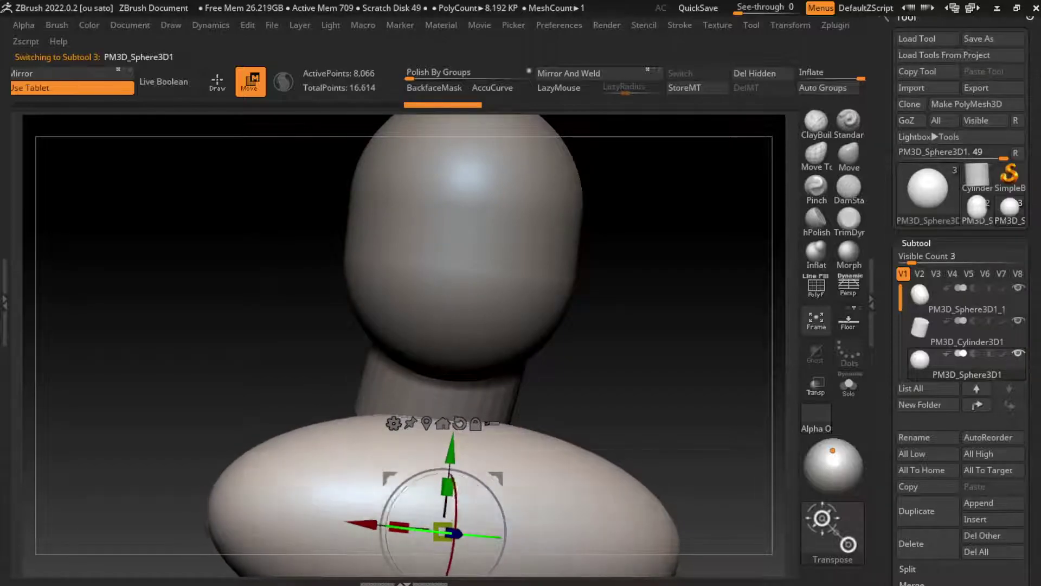
mouse_move(442, 532)
left_mouse_down()
mouse_move(415, 528)
mouse_move(422, 509)
left_mouse_up()
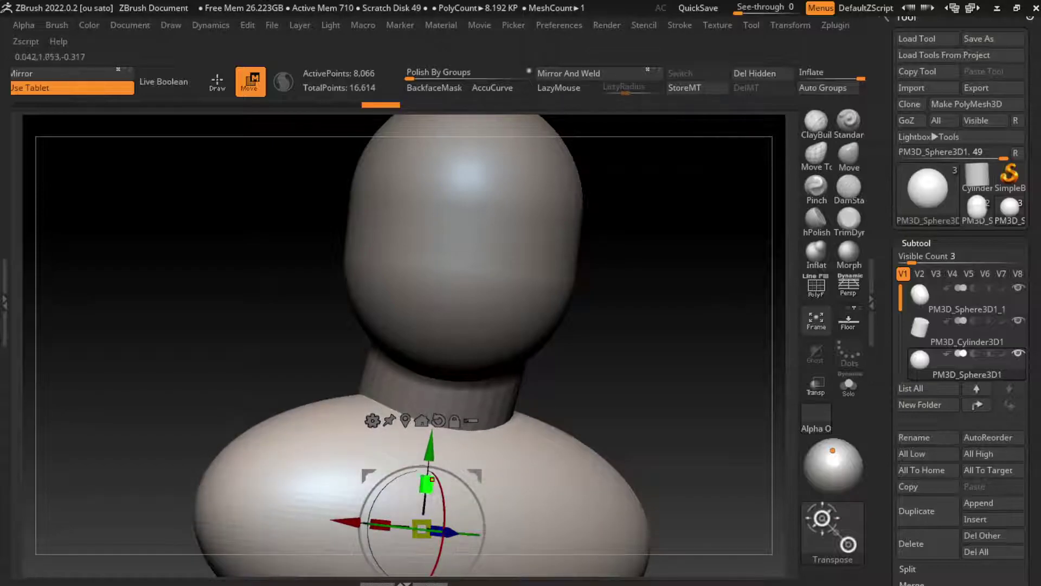
left_click_drag(427, 455, 427, 446)
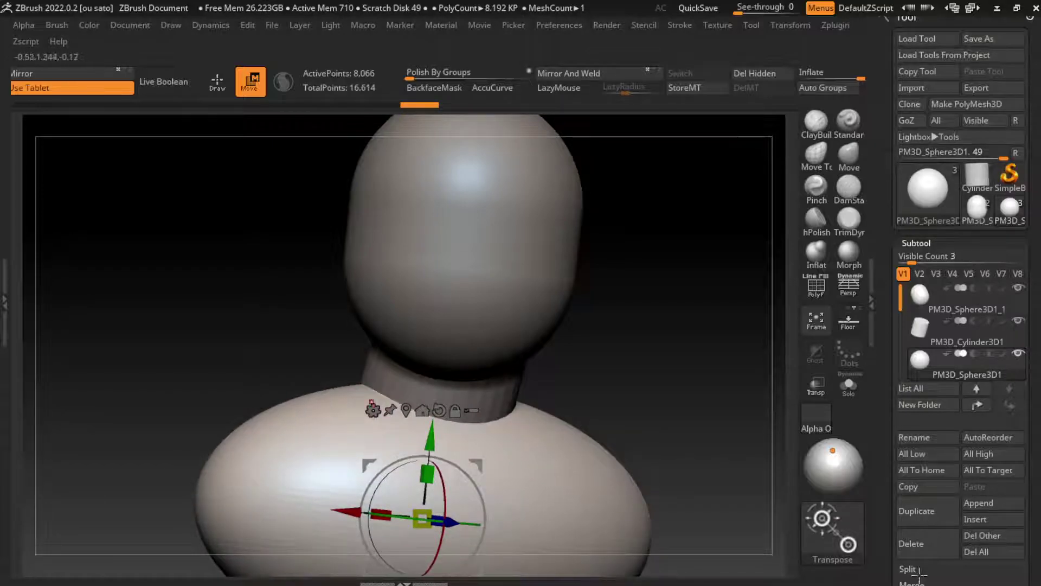
left_click(130, 25)
left_click(144, 531)
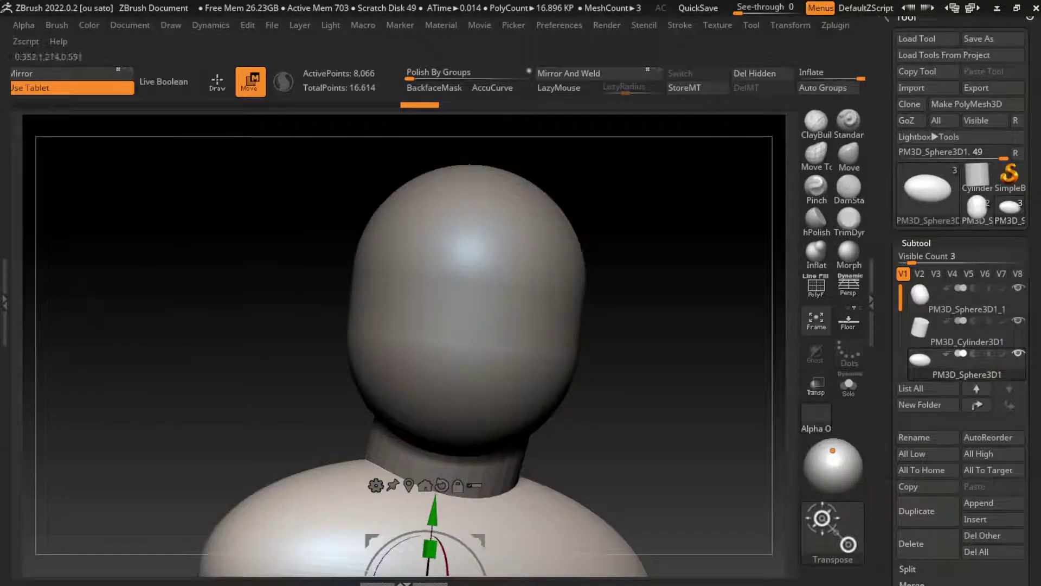
Reselect the head subtool in Draw mode, show Geometry settings, and load the DamStandard brush.
left_click(542, 353, "alt")
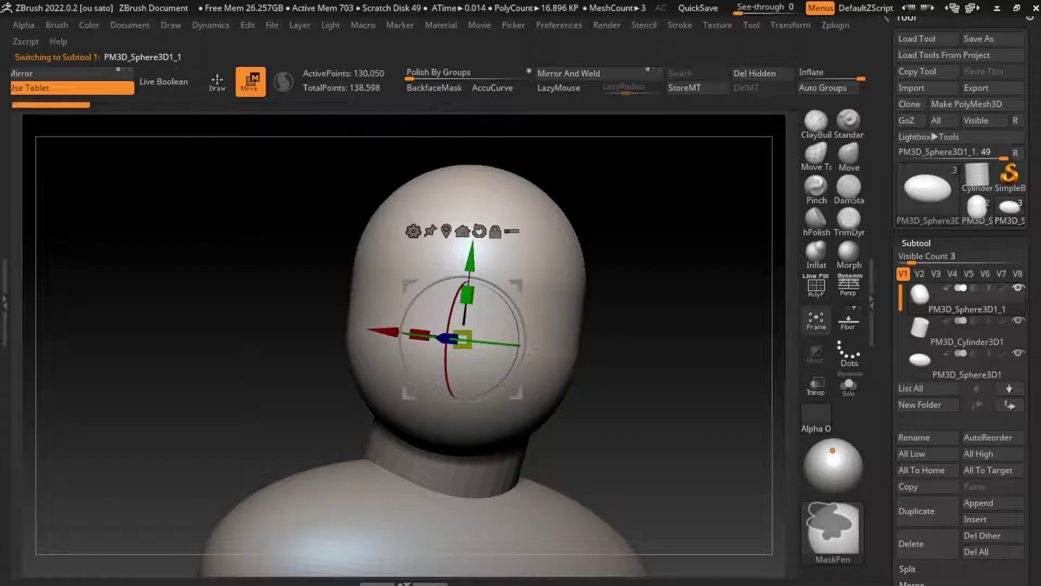
key("q")
left_click(916, 243)
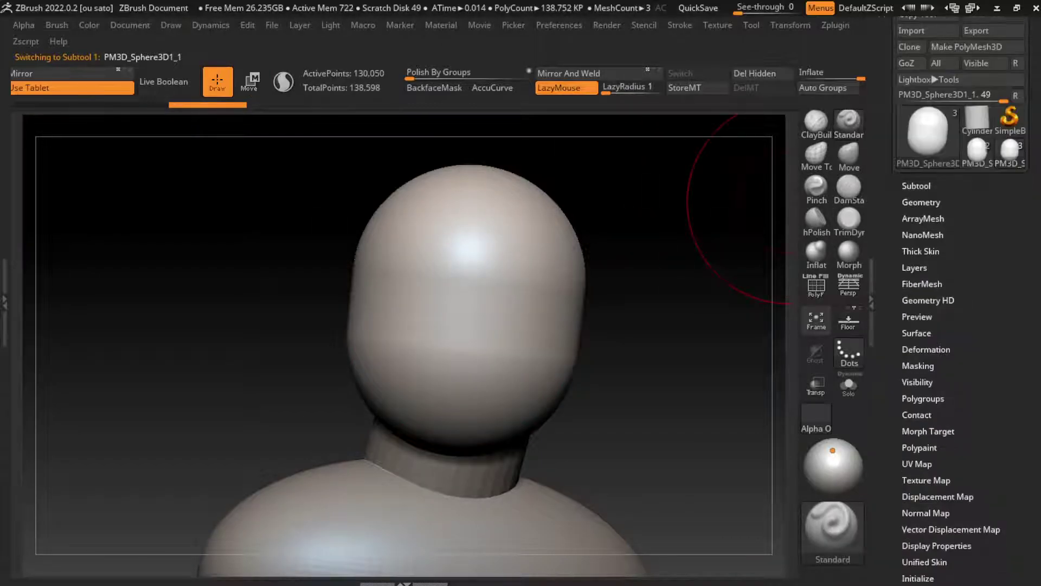
left_click(921, 202)
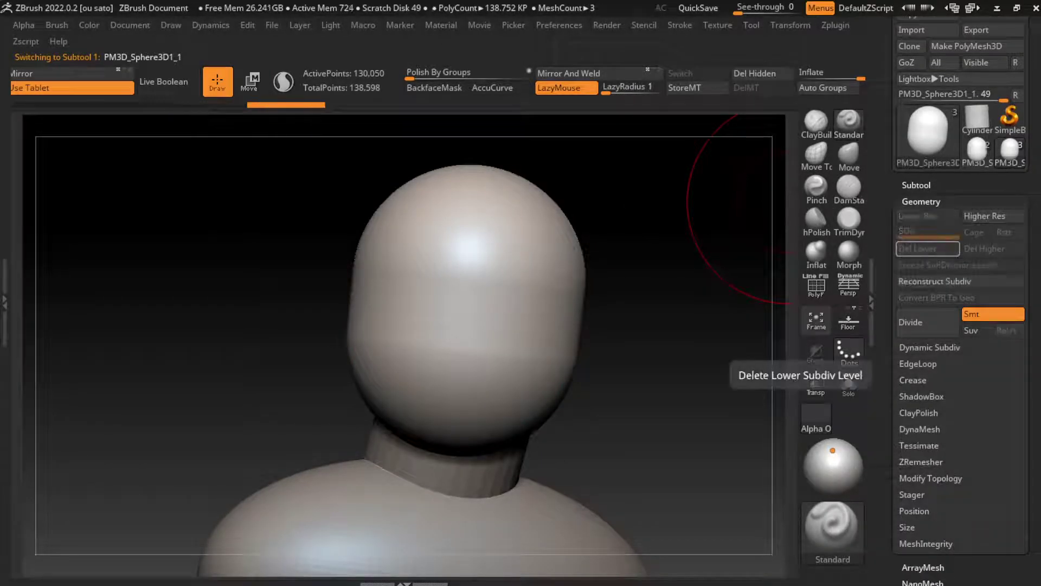
left_click(283, 82)
left_click(849, 158)
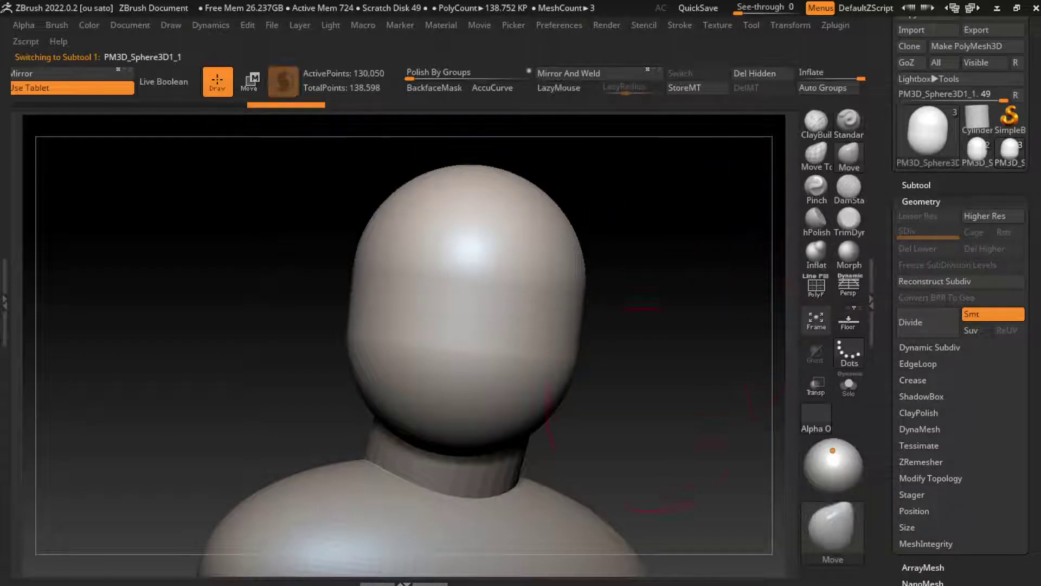
key("s")
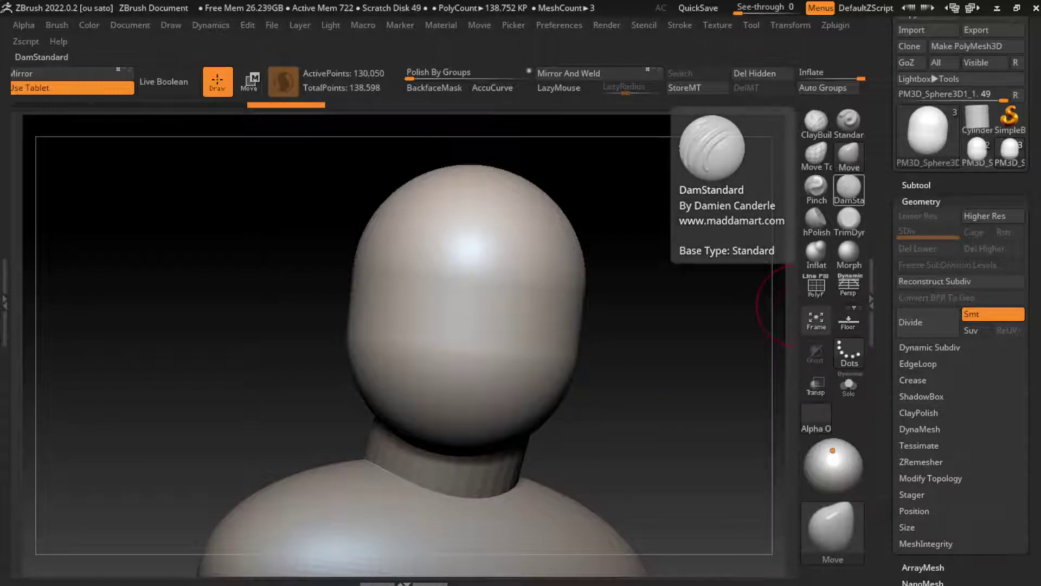
left_click(849, 187)
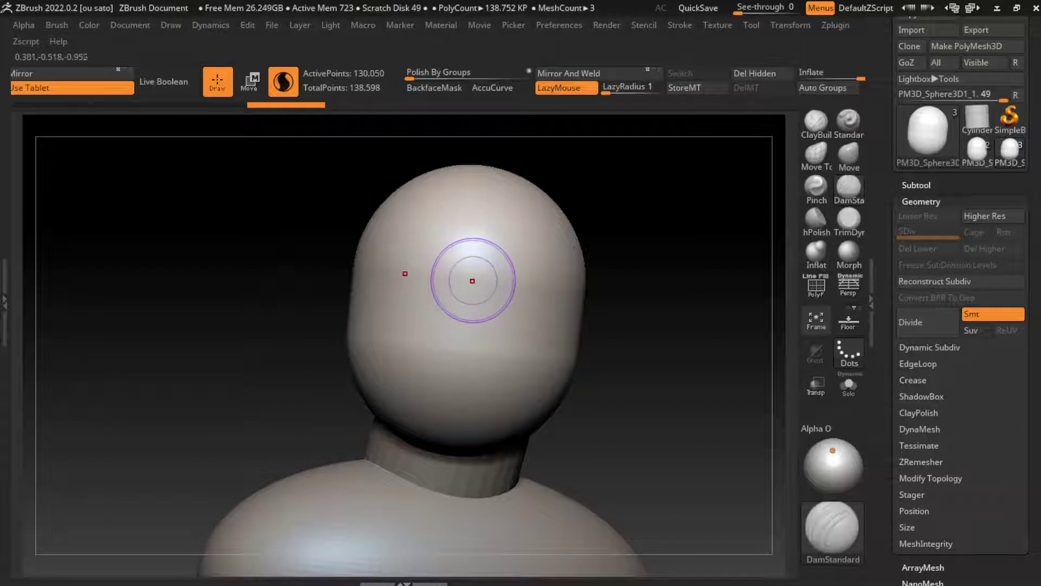
Carve mirrored eye creases and a nose ridge between them with DamStandard.
left_click_drag(473, 274, 454, 288)
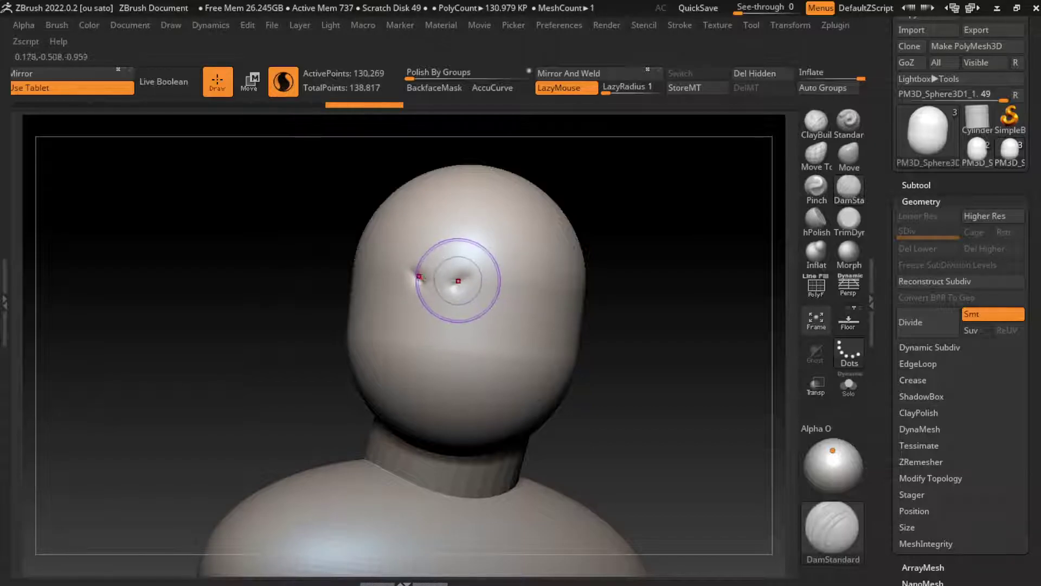
key("ctrl+z")
key("ctrl+z")
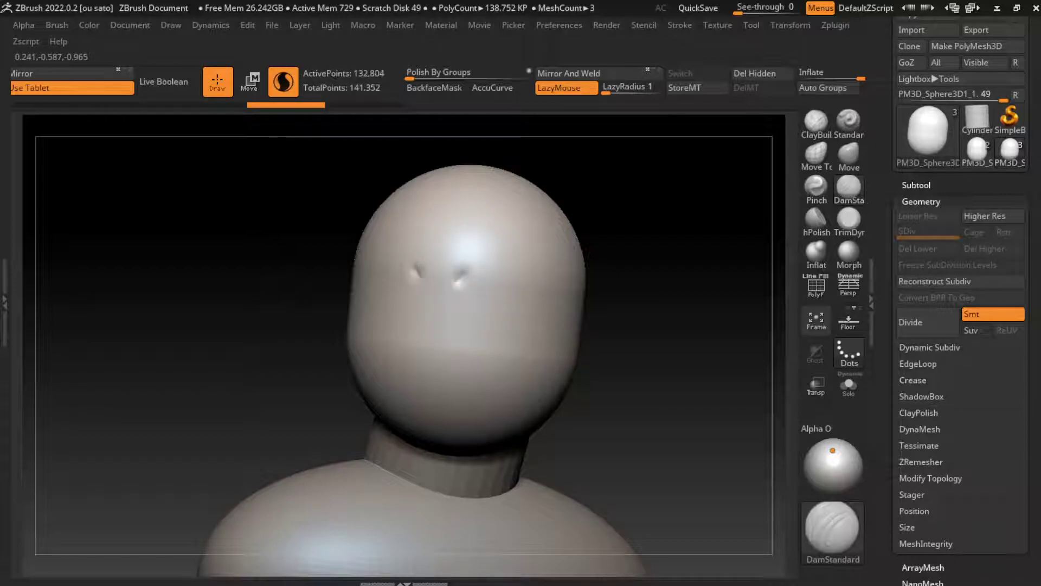
key("ctrl+shift+z")
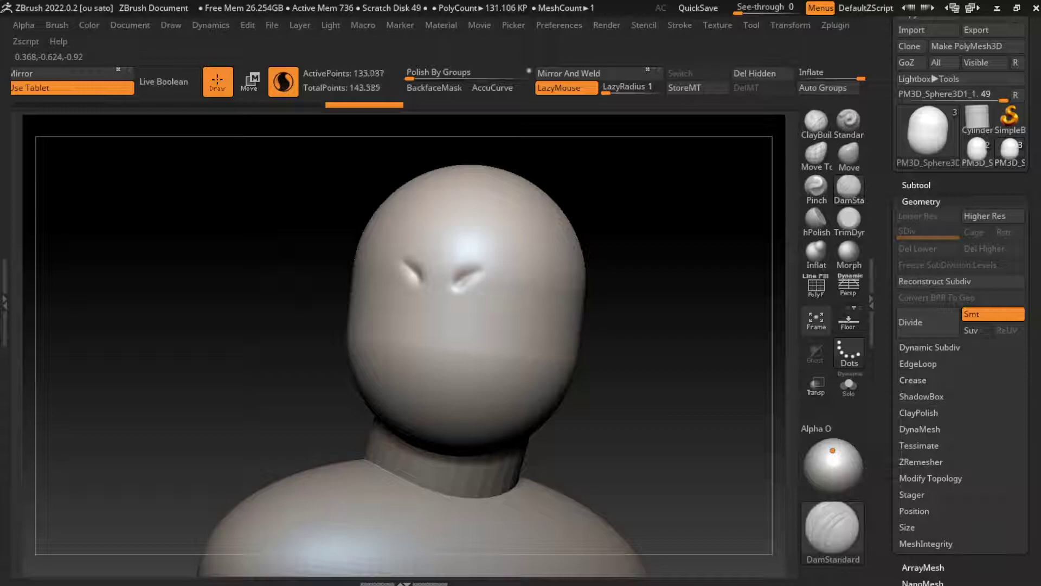
key("ctrl+shift+z")
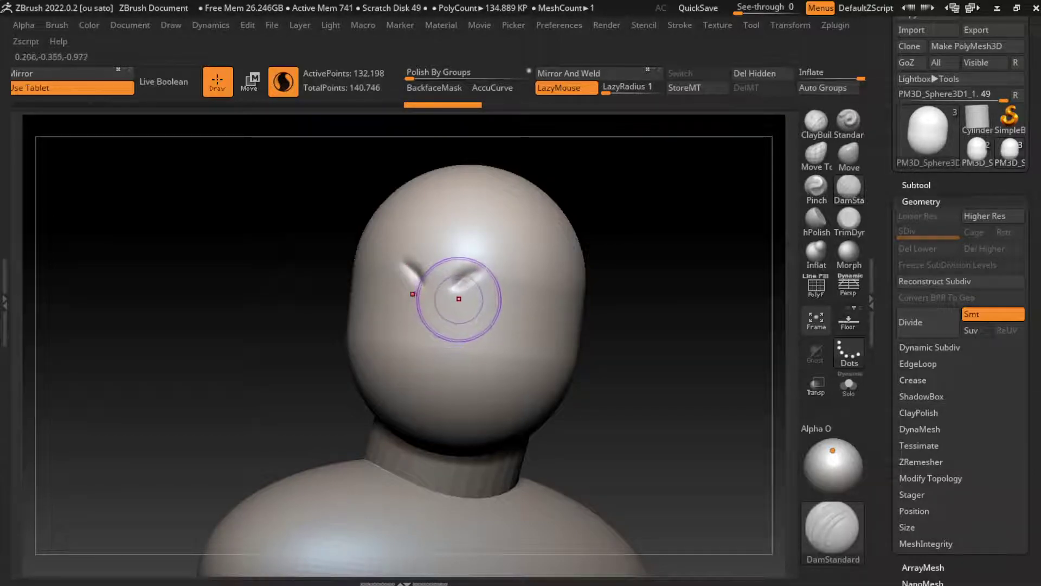
key("ctrl+shift+z")
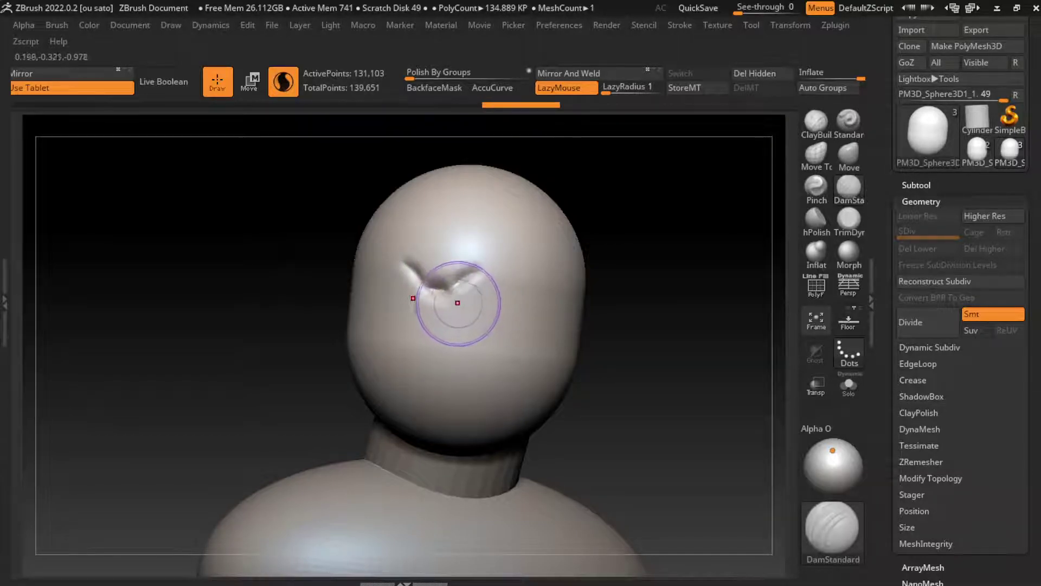
key("ctrl+shift+z")
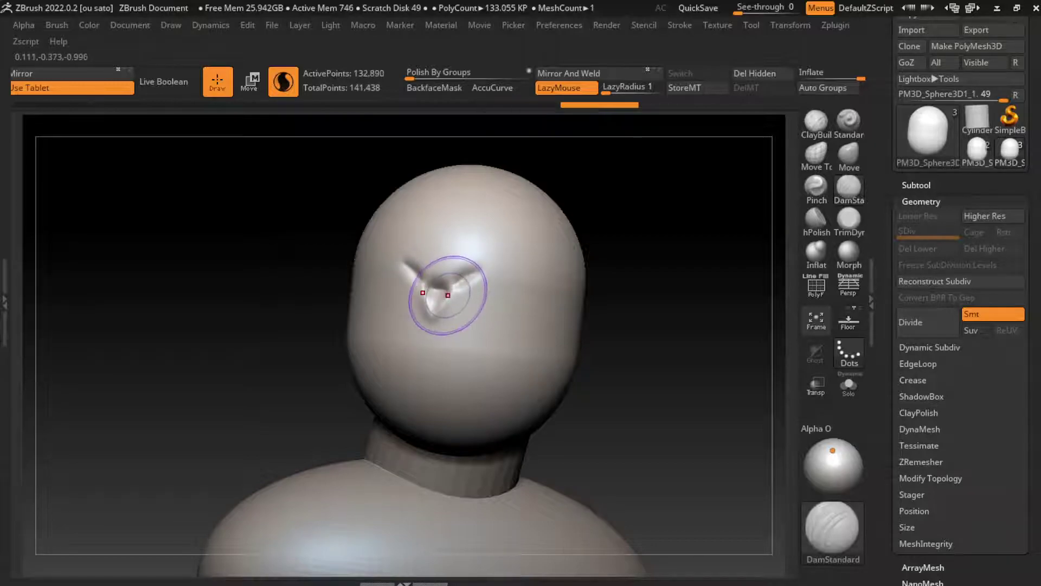
key("ctrl+shift+z")
left_click_drag(443, 328, 437, 291)
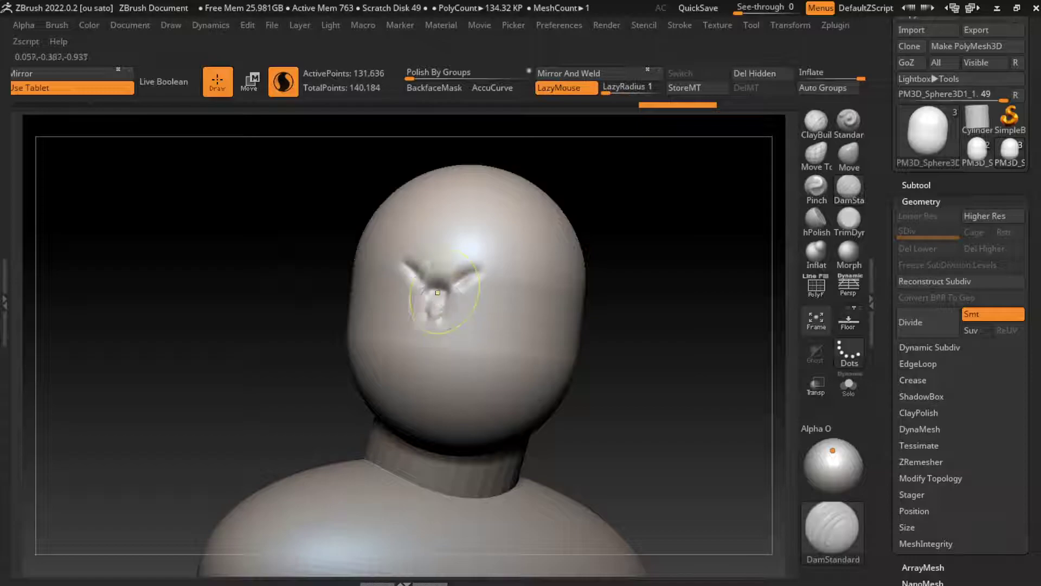
key("ctrl+z")
key("ctrl+shift+z")
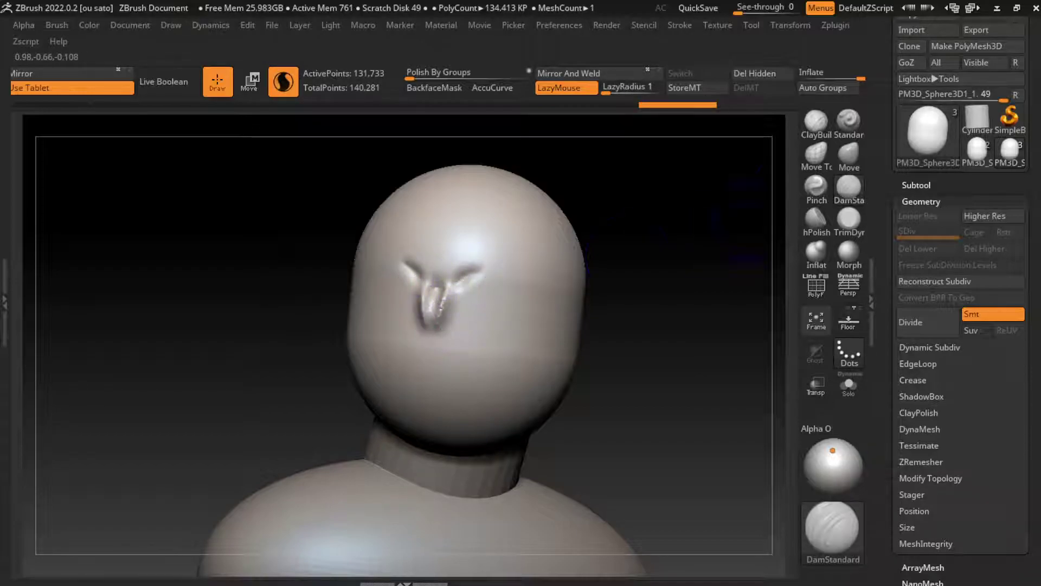
left_click(816, 122)
Build up the blocky nose mass with ClayBuildup and turn the bust to inspect it.
key("s")
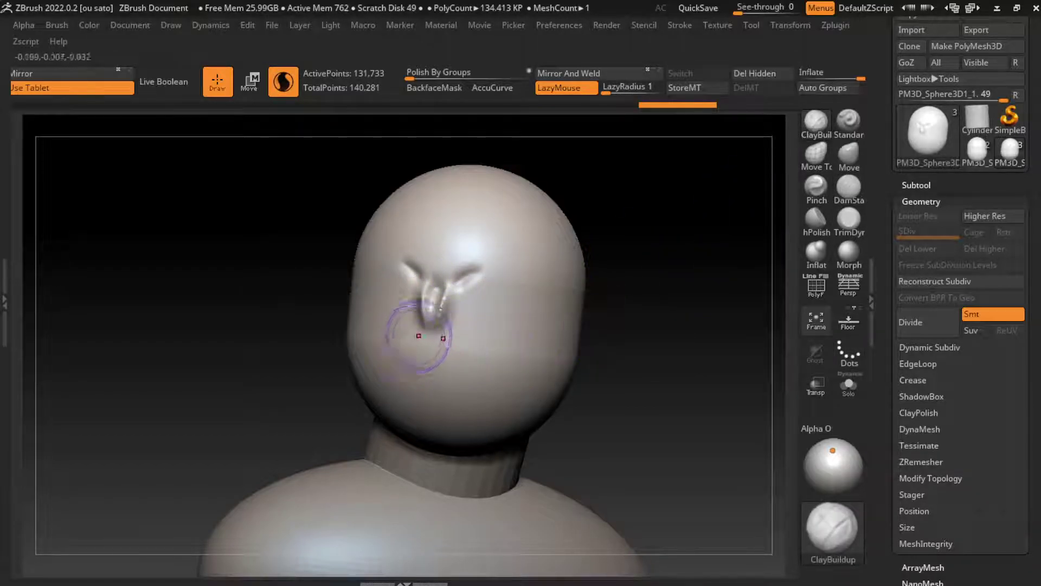
key("ctrl+z")
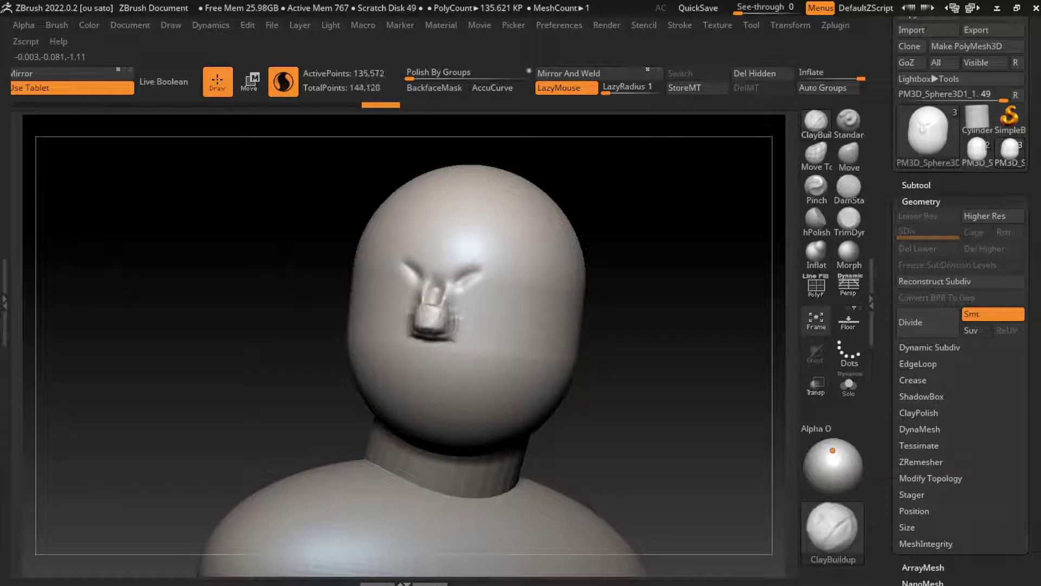
key("ctrl+shift+z")
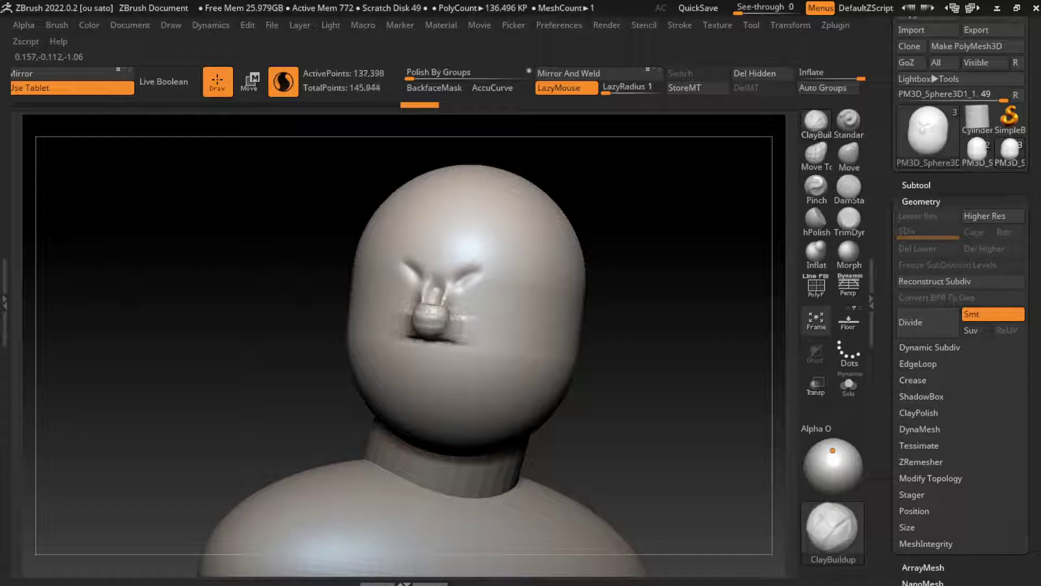
key("ctrl+shift+z")
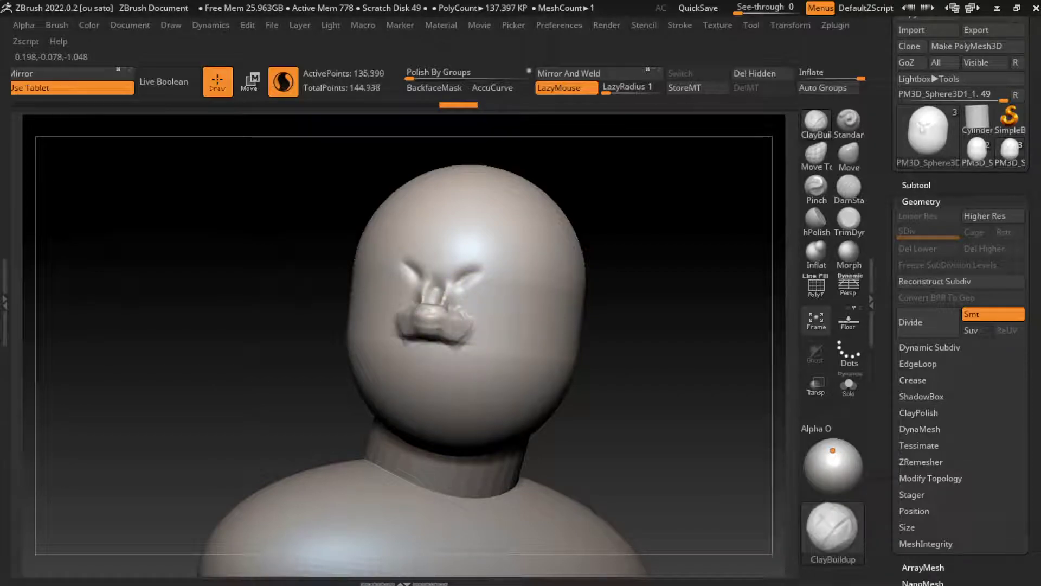
key("ctrl+shift+z")
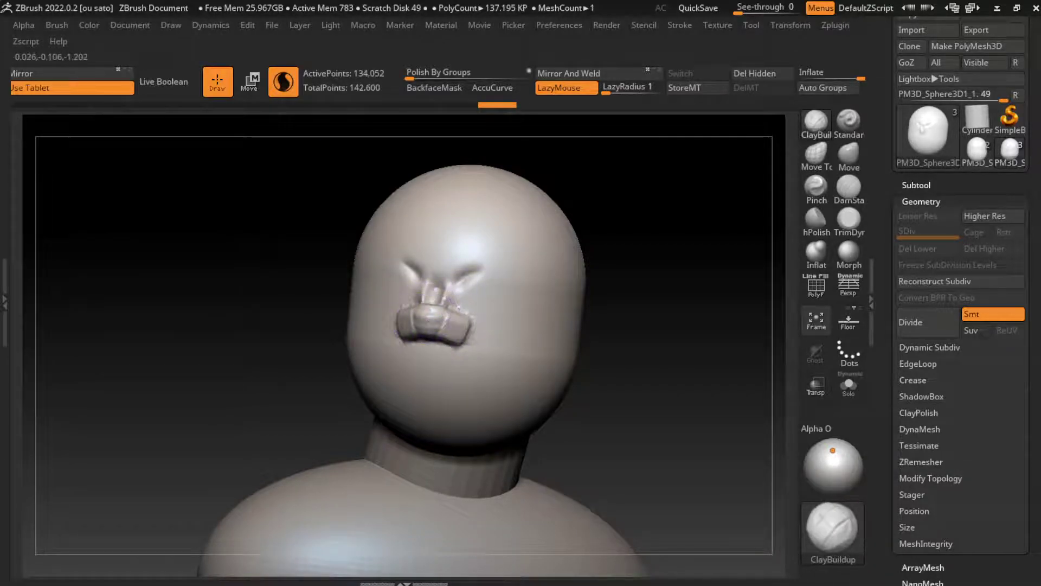
key("ctrl+shift+z")
key("ctrl+shift+z")
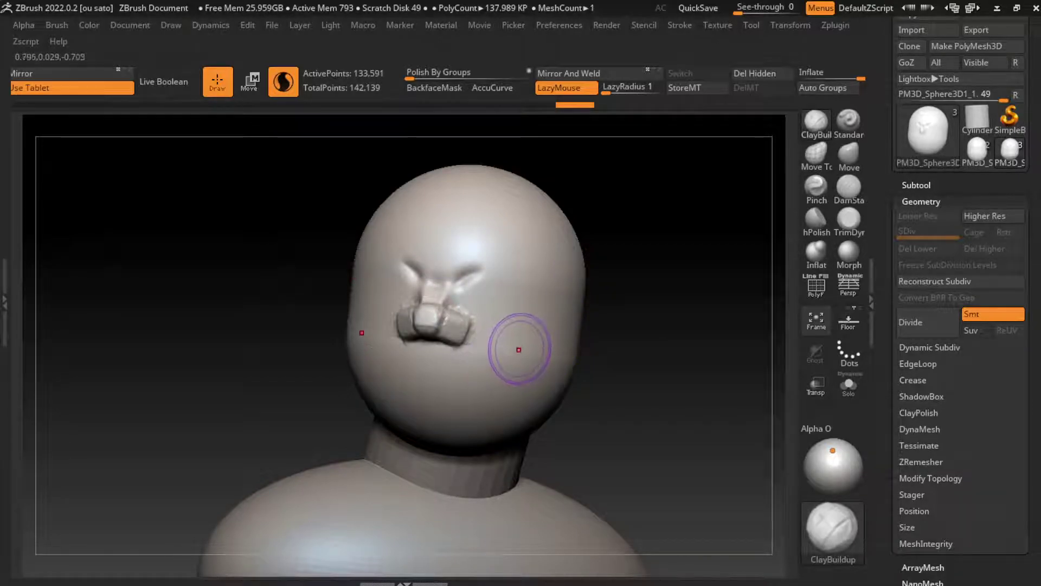
left_click_drag(575, 336, 548, 339)
mouse_move(624, 340)
left_mouse_down()
mouse_move(651, 341)
mouse_move(634, 369)
left_mouse_up()
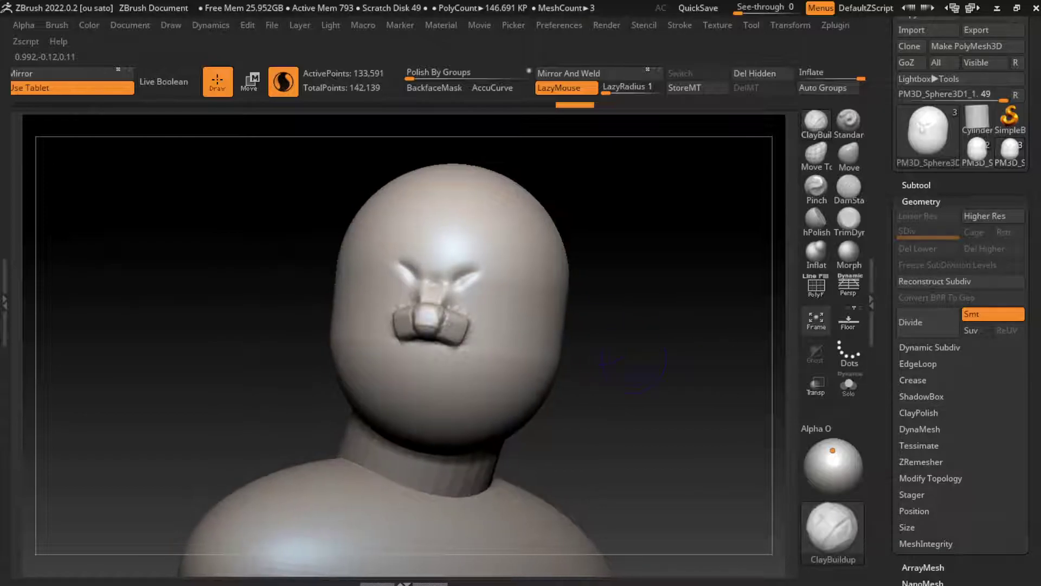
left_click(130, 25)
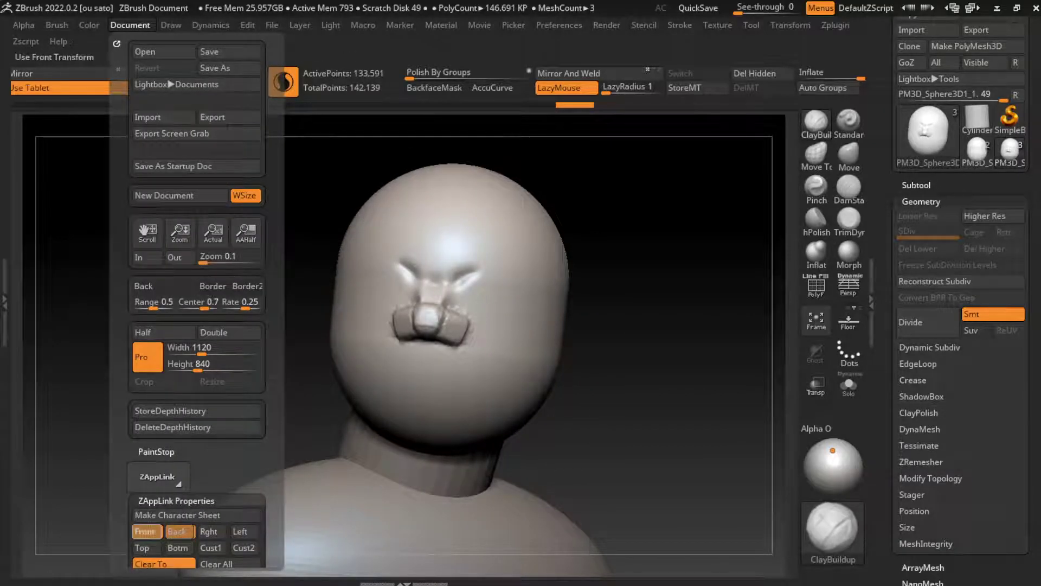
Try sculpting a mouth groove across the lower face, undoing the stray strokes.
key("s")
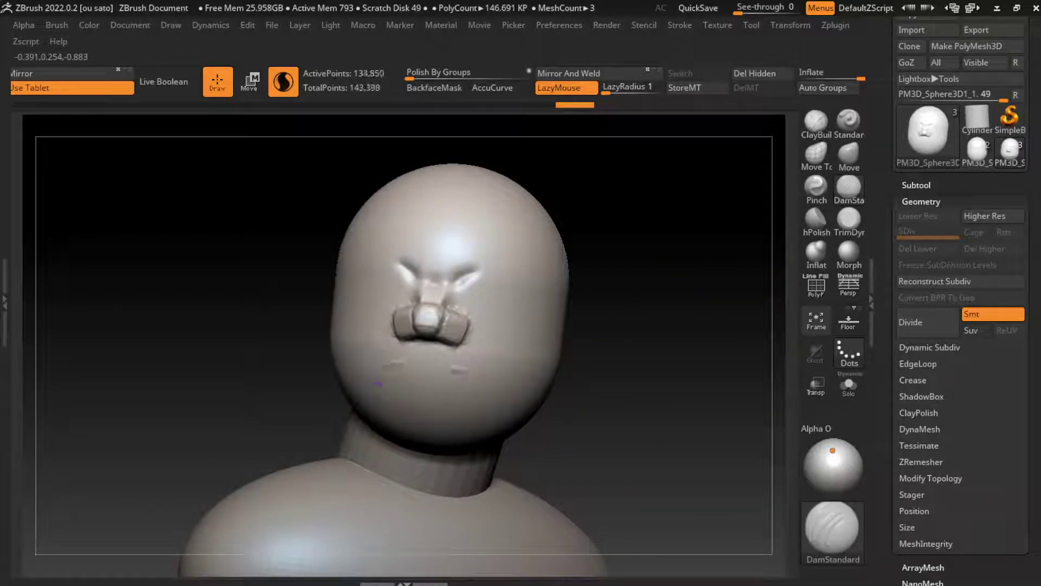
mouse_move(399, 362)
left_mouse_down()
mouse_move(426, 361)
mouse_move(390, 369)
left_mouse_up()
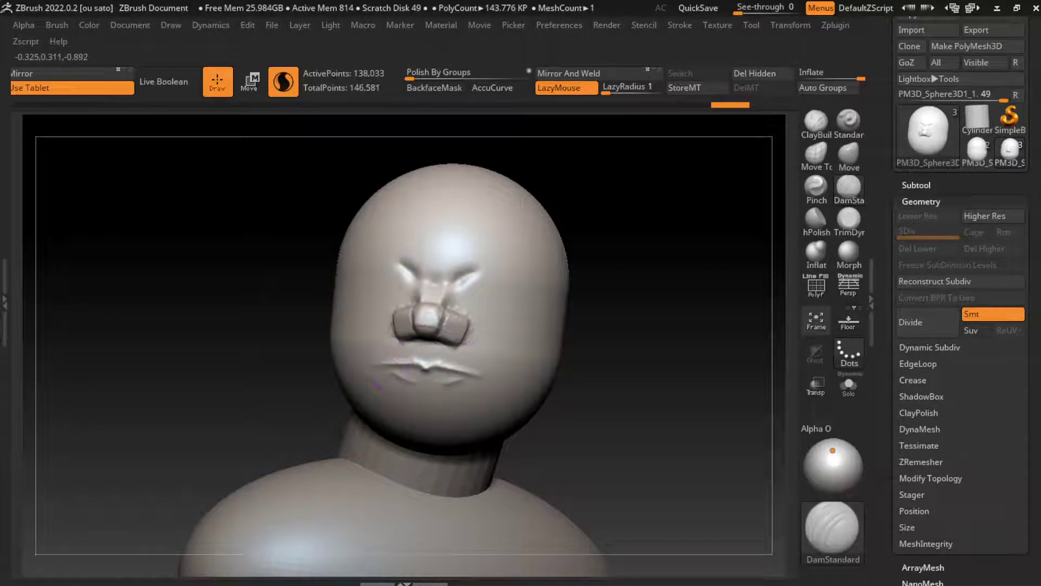
key("ctrl+z")
left_click_drag(428, 383, 512, 361)
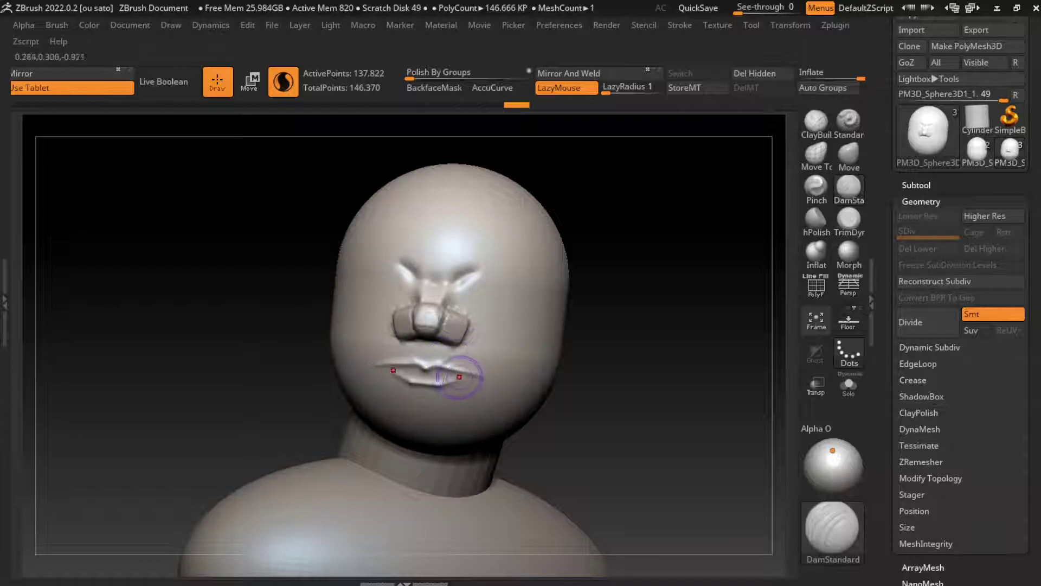
key("ctrl+z")
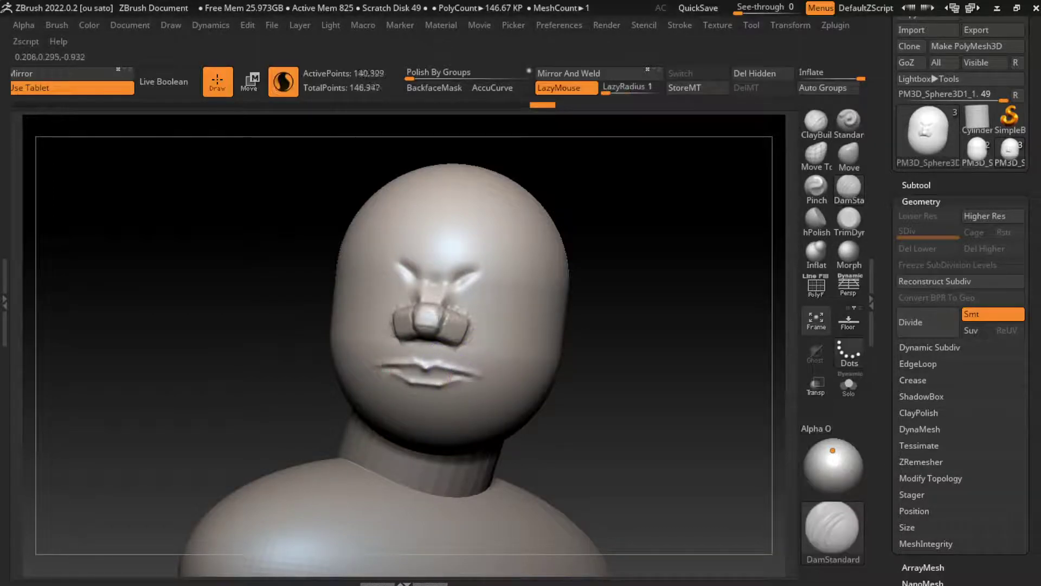
left_click(511, 234)
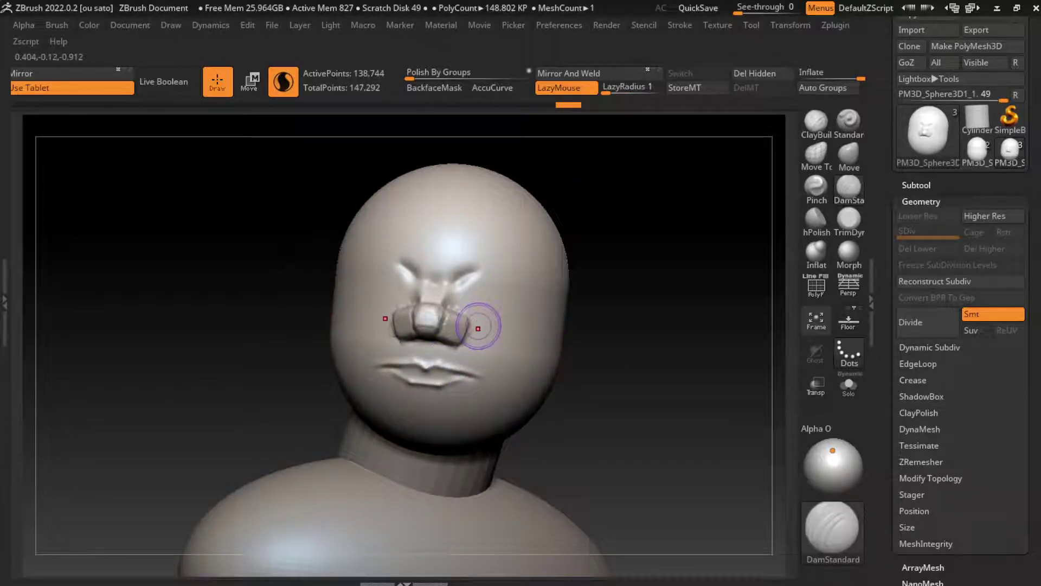
Sculpt the right nostril wing, smooth the mouth corners, and refine the brow, undoing bad strokes.
mouse_move(478, 328)
left_mouse_down()
mouse_move(470, 318)
mouse_move(477, 335)
mouse_move(498, 300)
left_mouse_up()
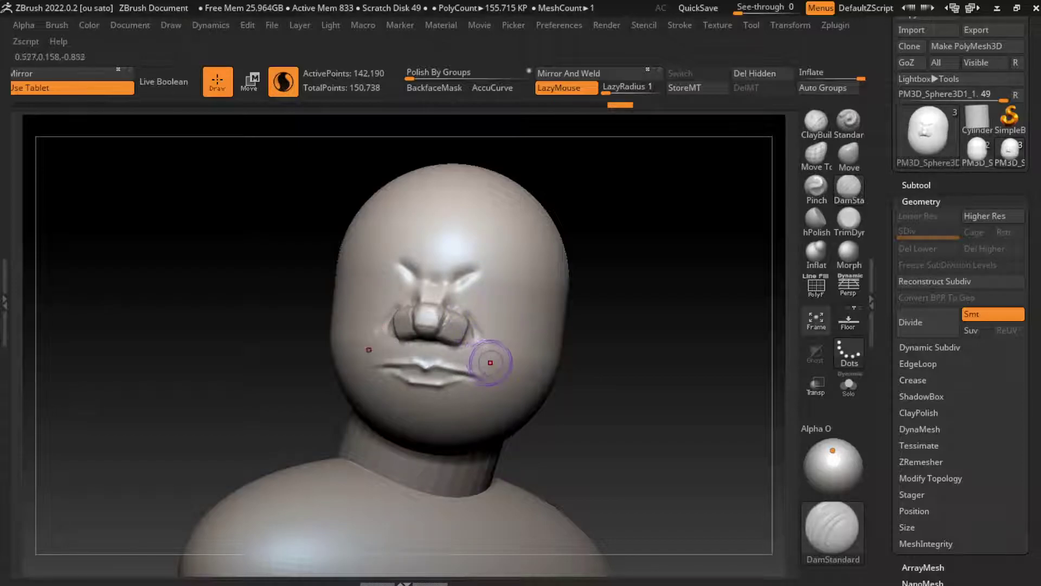
mouse_move(490, 360)
left_mouse_down()
mouse_move(479, 341)
mouse_move(504, 367)
mouse_move(496, 382)
left_mouse_up()
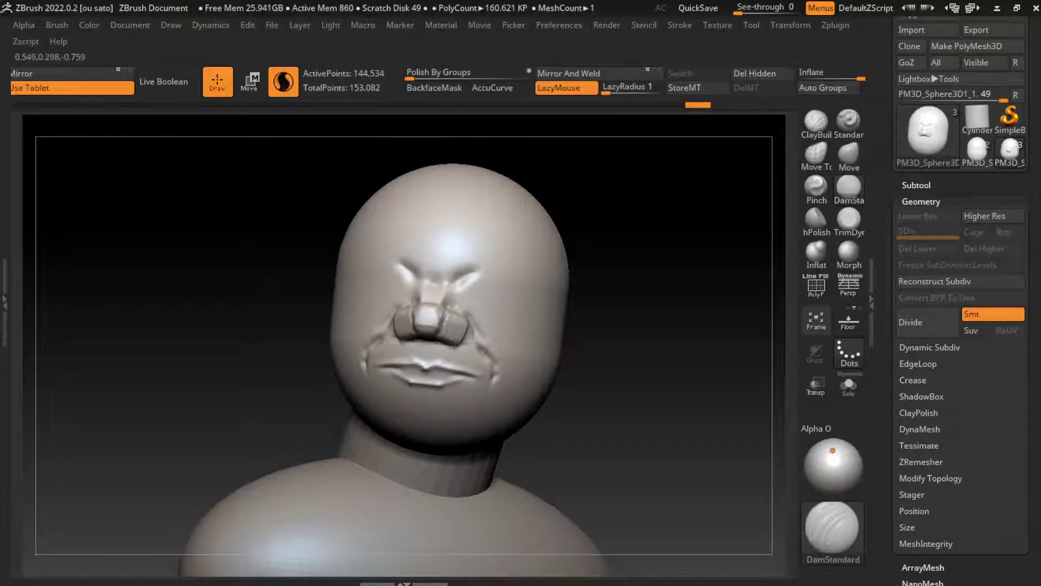
left_click_drag(534, 240, 500, 207)
left_click_drag(514, 264, 477, 244)
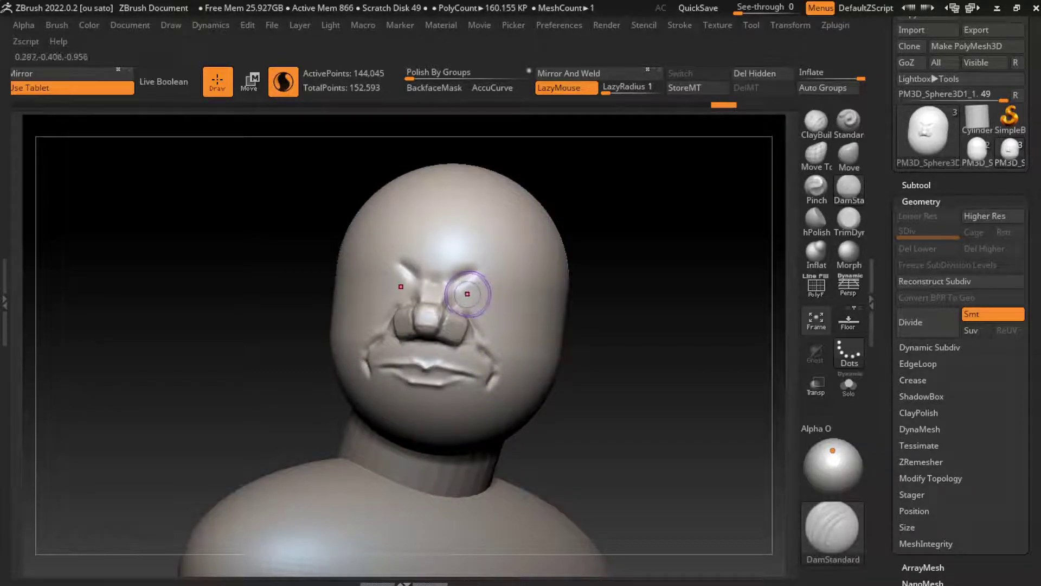
mouse_move(483, 205)
left_mouse_down()
mouse_move(489, 267)
mouse_move(477, 259)
mouse_move(518, 281)
left_mouse_up()
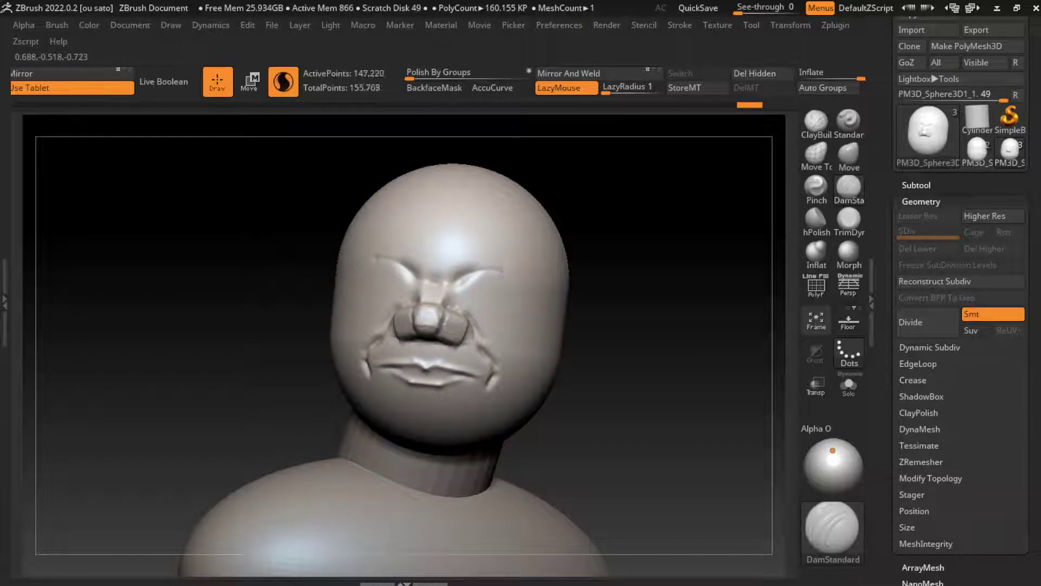
key("ctrl+z")
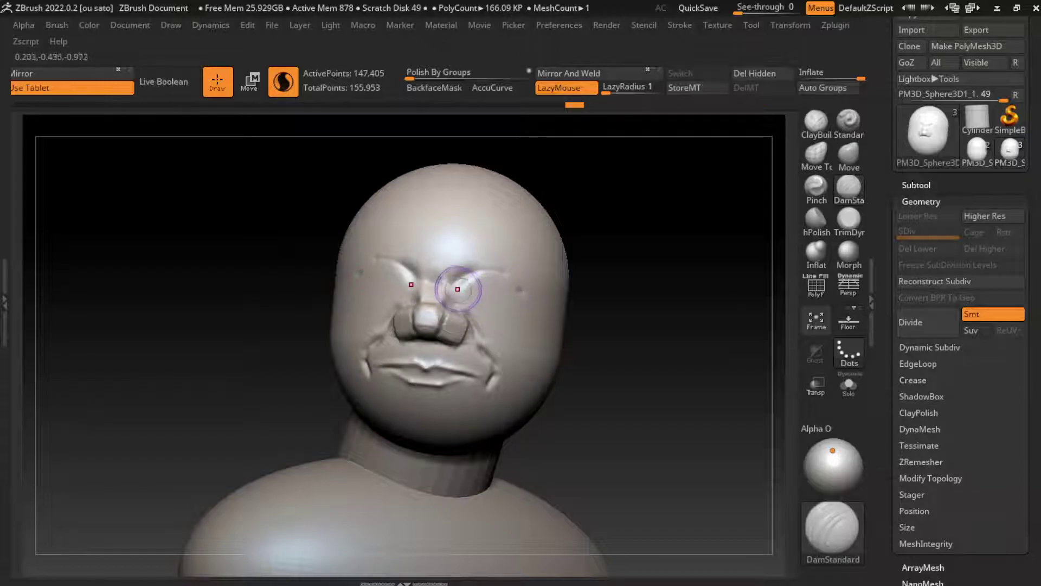
key("ctrl+z")
key("ctrl+z")
key("ctrl+z")
key("ctrl+z")
key("ctrl+z")
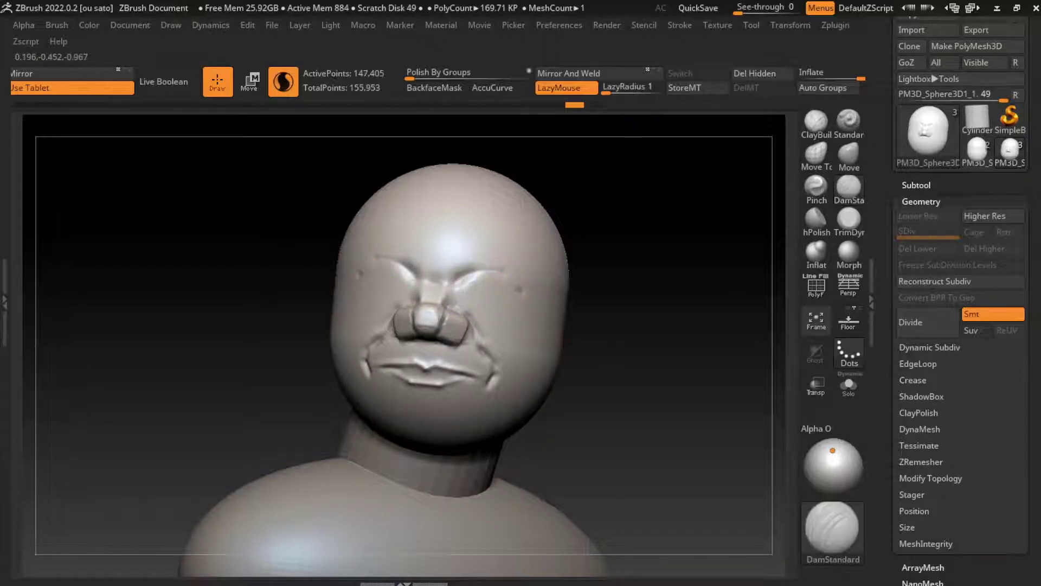
Restore the brow and eye sculpt steps and carve a brow ridge above both eyes.
key("ctrl+shift+z")
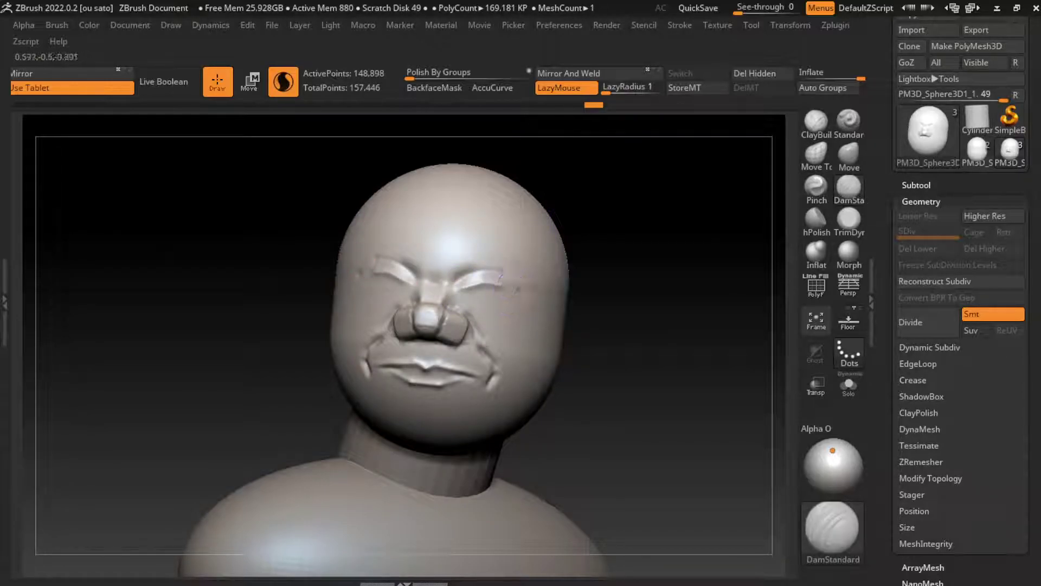
key("ctrl+shift+z")
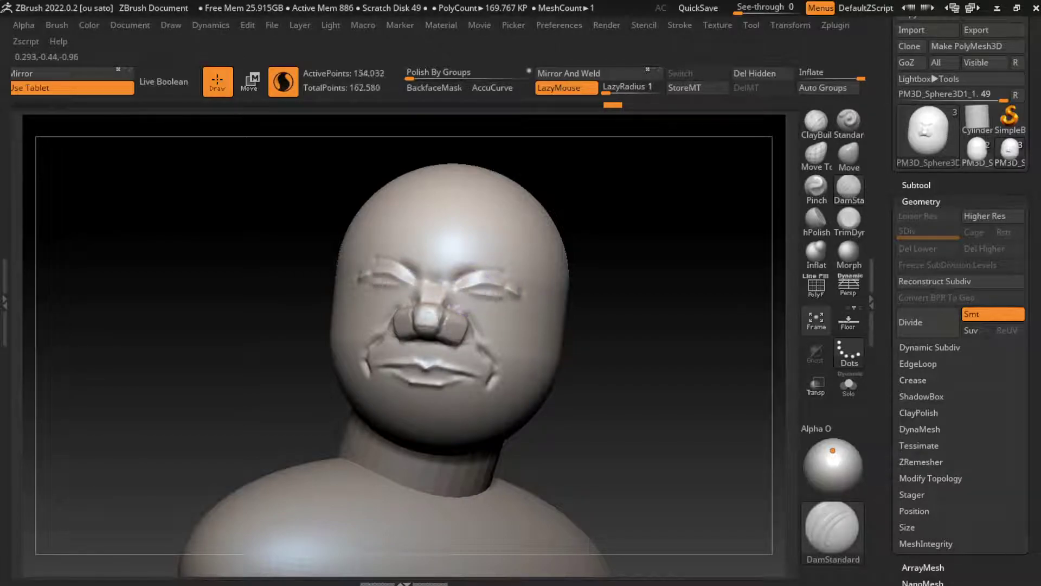
key("ctrl+shift+z")
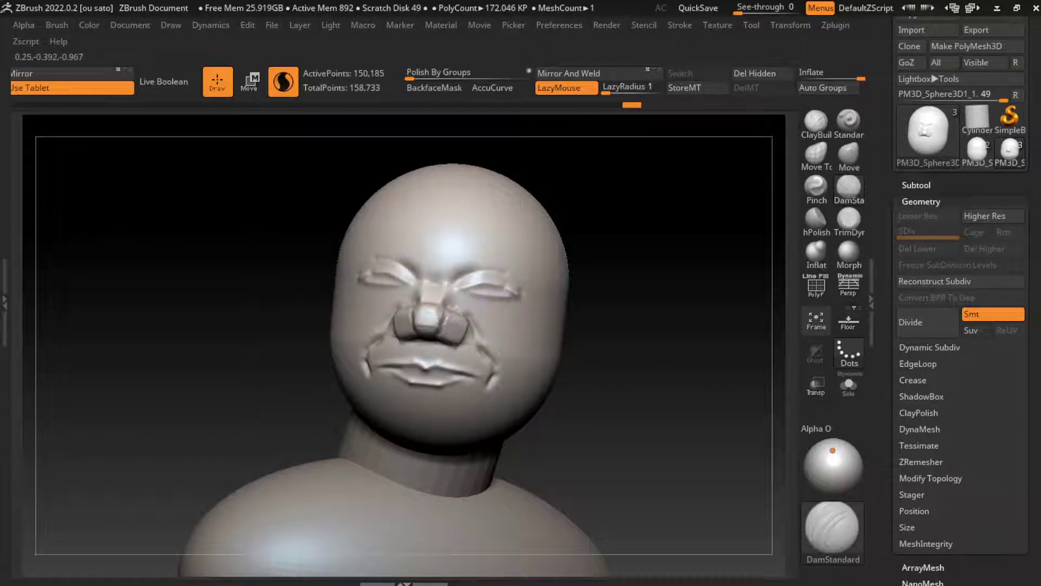
key("ctrl+shift+z")
key("ctrl+shift+z")
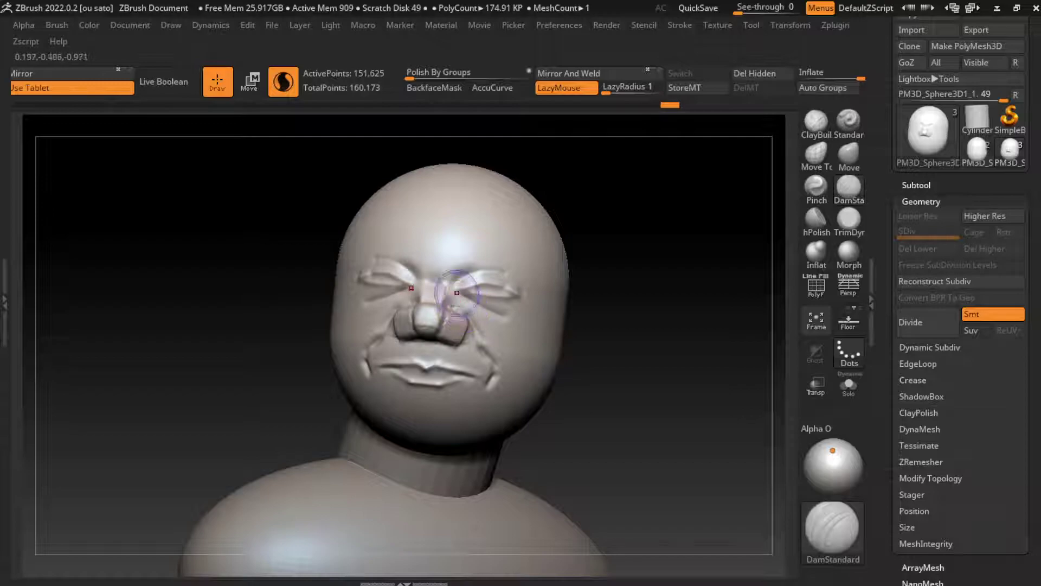
key("ctrl+shift+z")
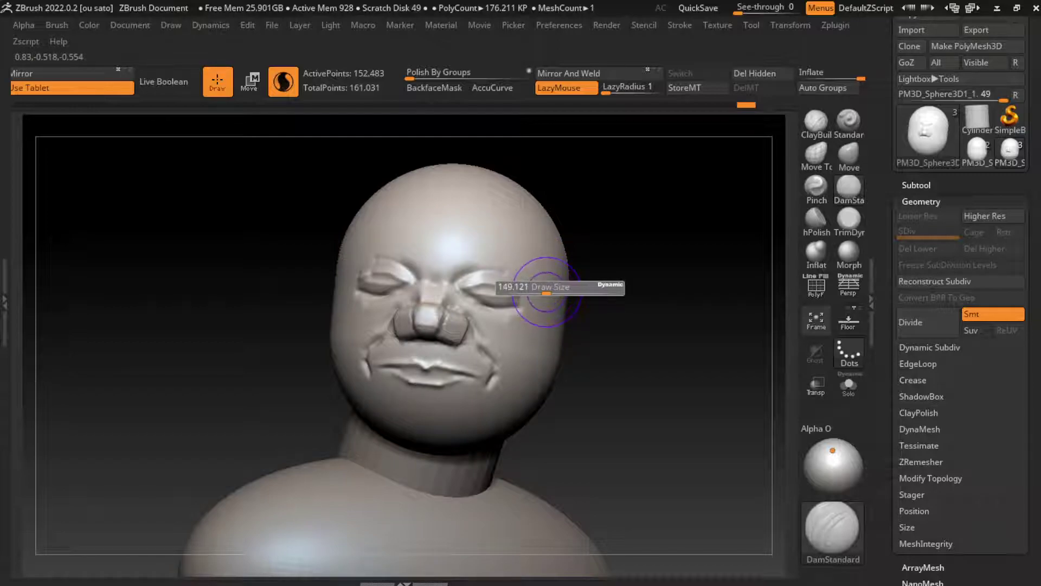
mouse_move(539, 270)
left_mouse_down()
mouse_move(477, 244)
mouse_move(500, 232)
left_mouse_up()
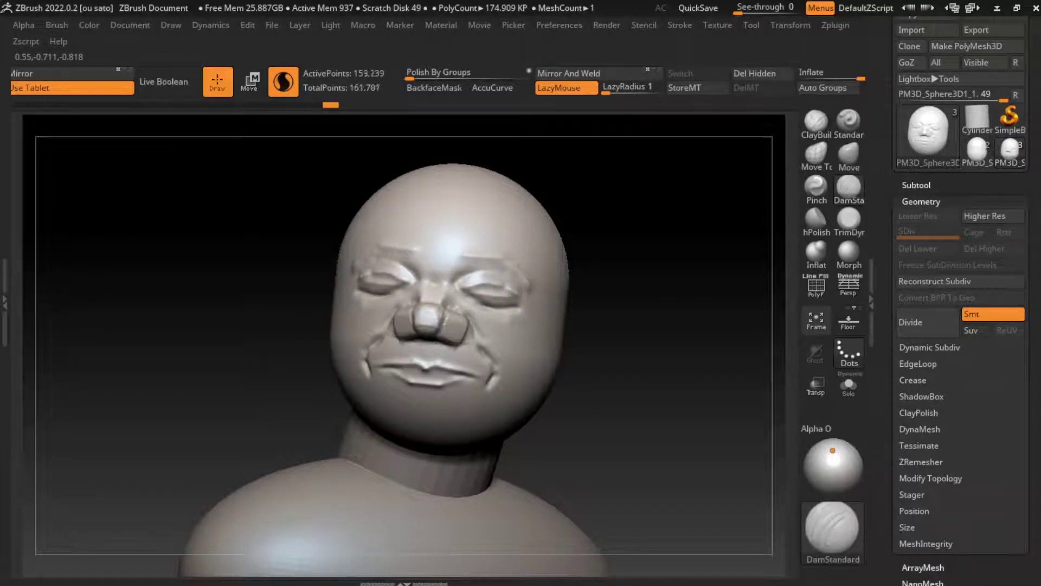
left_click_drag(518, 277, 530, 233, "shift")
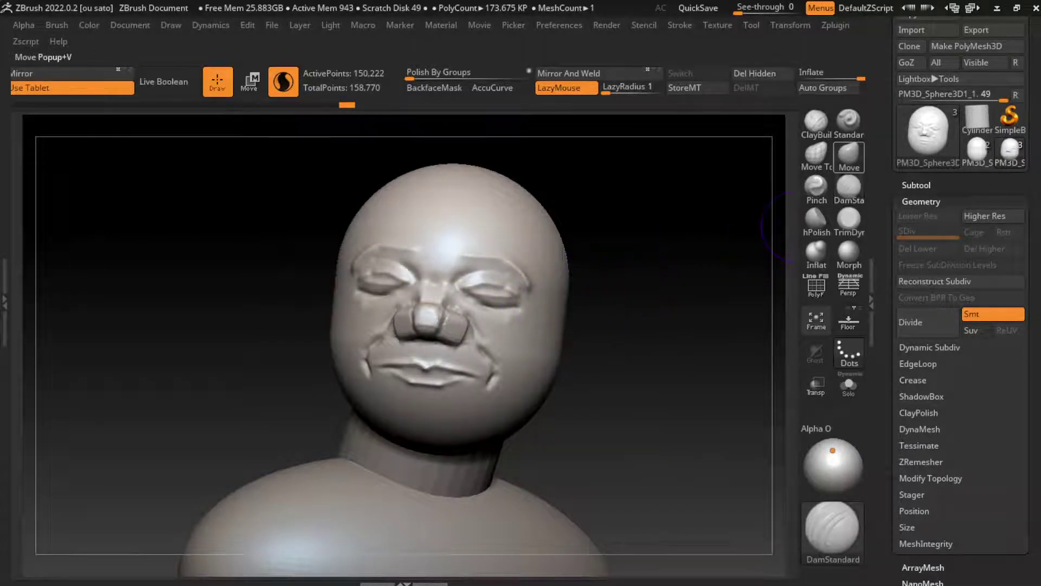
Build up clay on the chin below the lower lip with ClayBuildup and smooth it.
left_click(850, 156)
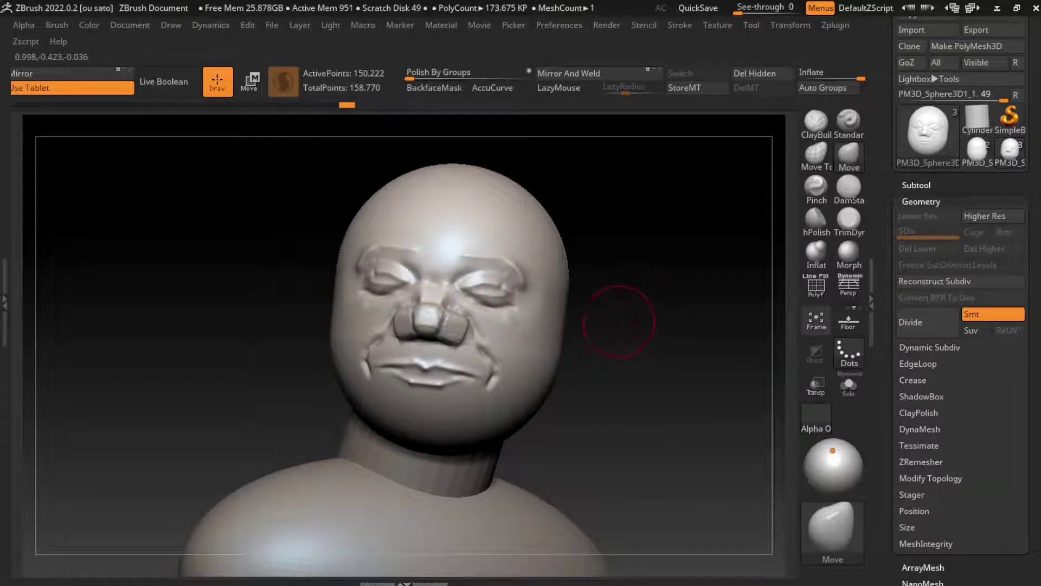
left_click(816, 121)
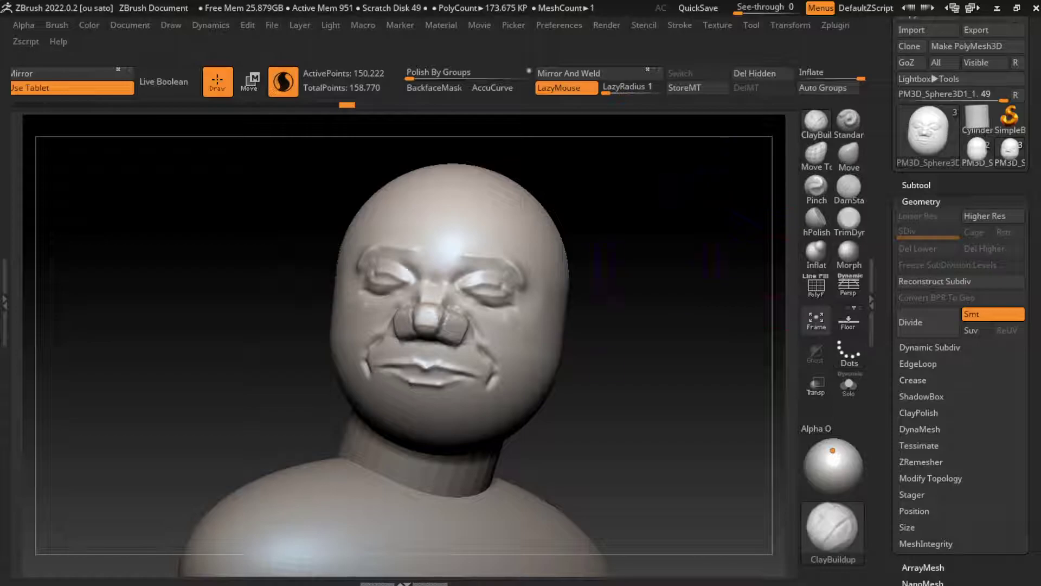
mouse_move(391, 412)
left_mouse_down()
mouse_move(493, 406)
mouse_move(404, 419)
mouse_move(461, 417)
mouse_move(455, 434)
mouse_move(402, 433)
mouse_move(477, 415)
mouse_move(477, 426)
left_mouse_up()
left_click_drag(401, 434, 456, 429, "shift")
left_click_drag(374, 407, 478, 415, "shift")
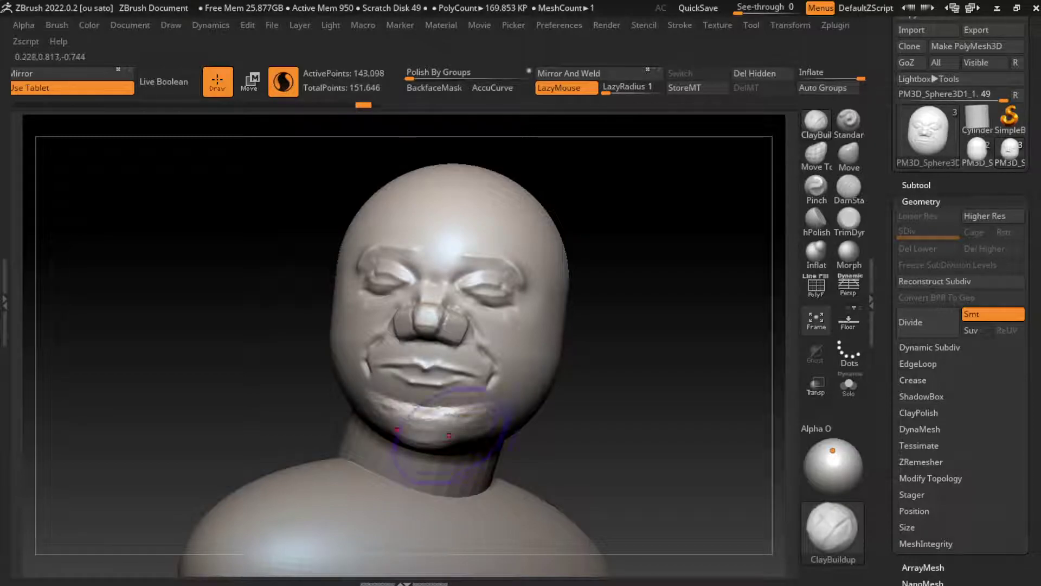
left_click_drag(406, 418, 467, 428, "shift")
mouse_move(395, 422)
left_mouse_down("shift")
mouse_move(450, 401)
mouse_move(444, 434)
left_mouse_up("shift")
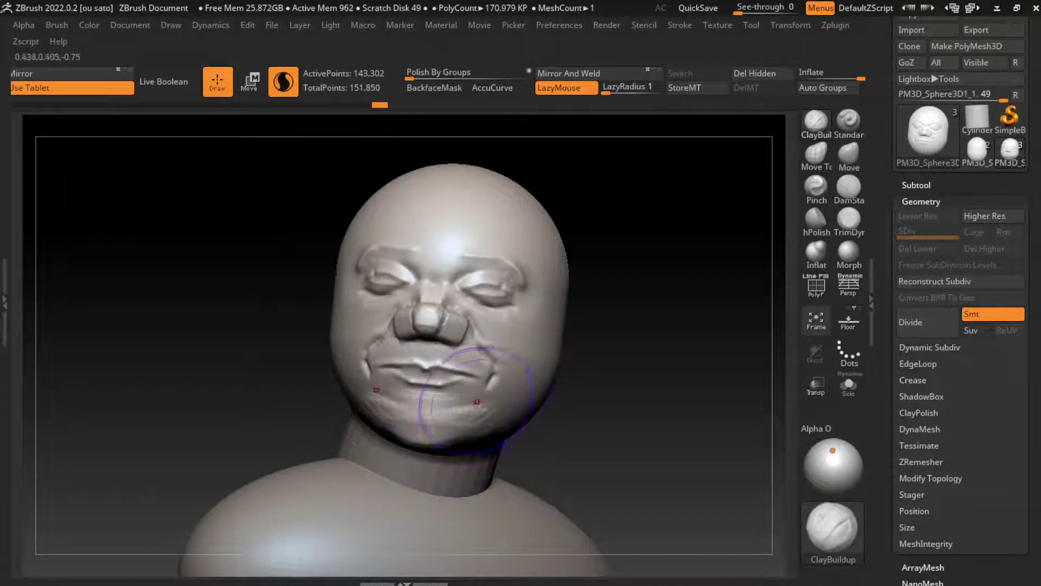
left_click_drag(439, 363, 507, 349, "shift")
Reshape the nose bridge, inner eye corner, left cheek and lips with a smaller brush.
key("s")
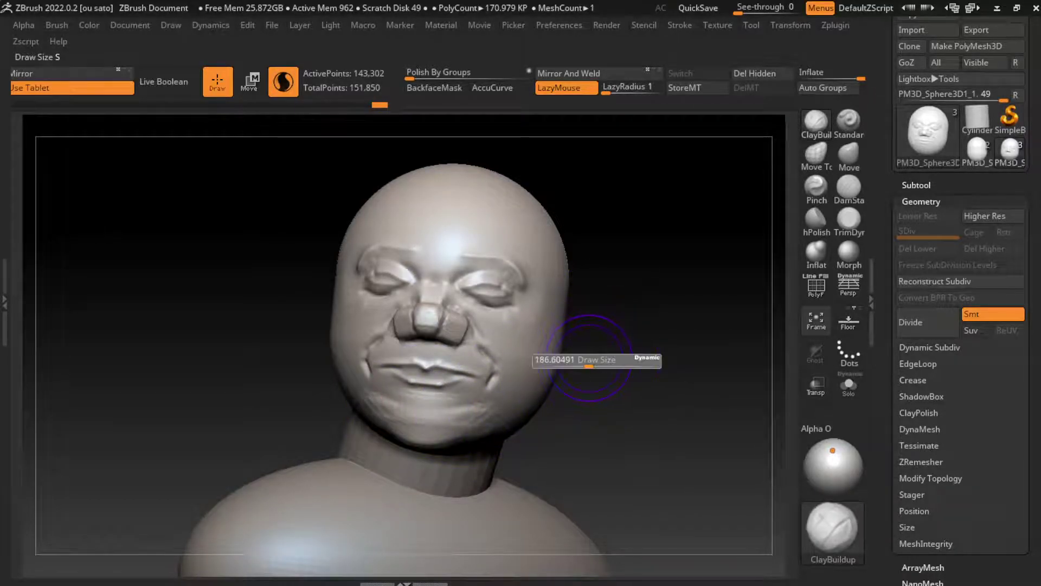
key("s")
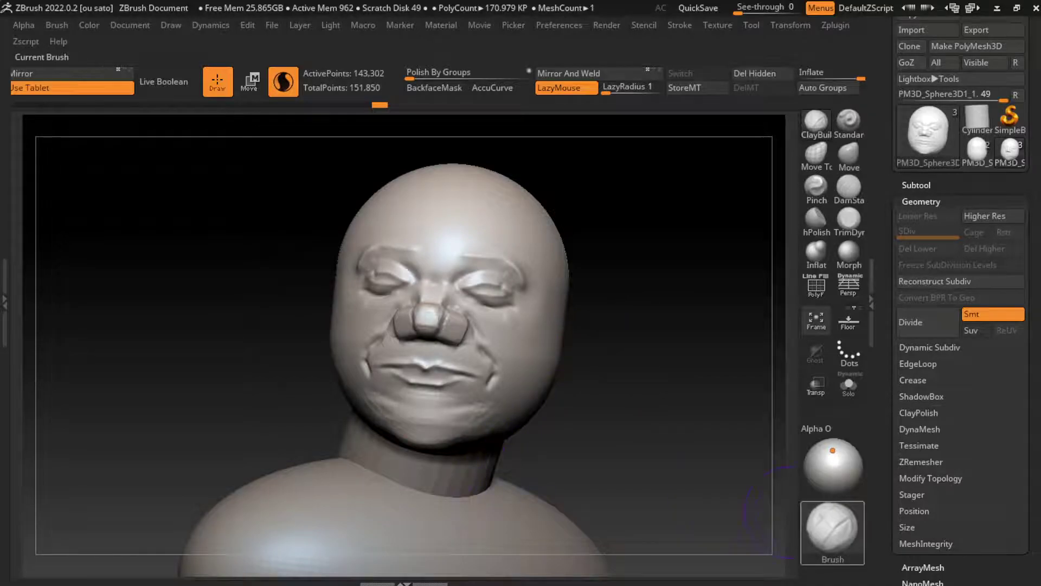
key("s")
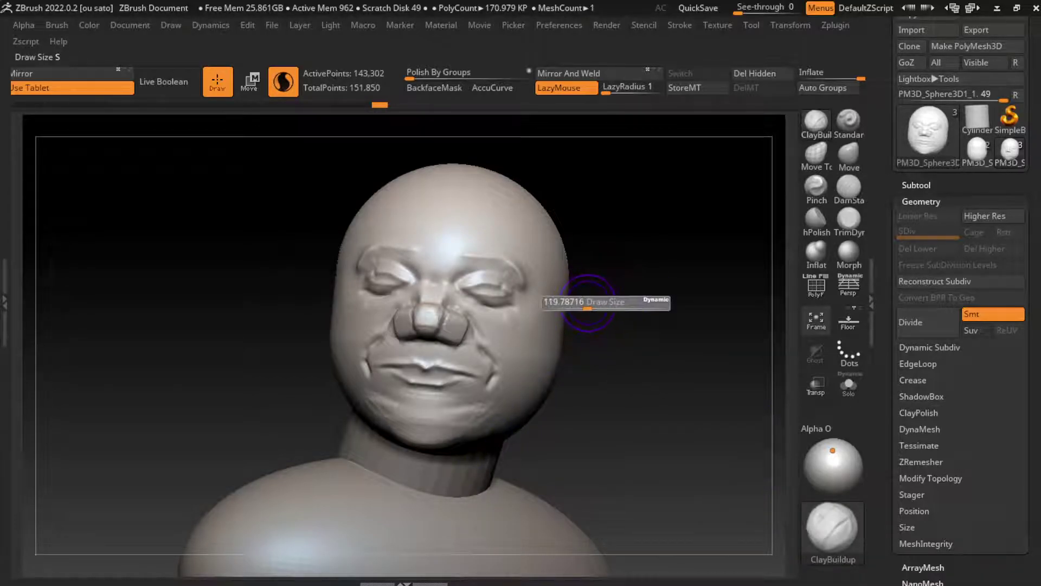
key("b")
left_click(434, 282)
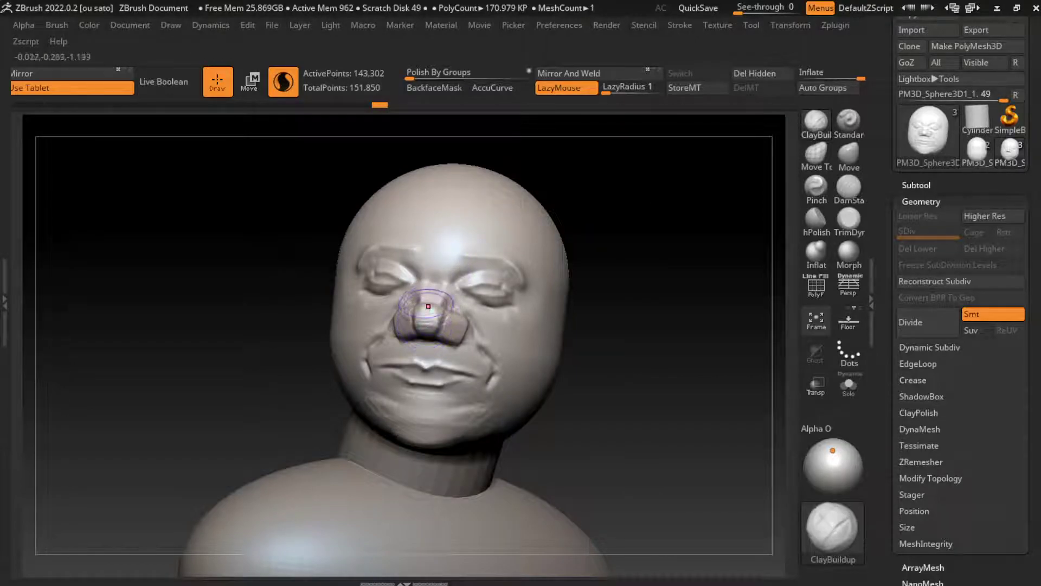
mouse_move(433, 285)
left_mouse_down()
mouse_move(431, 299)
mouse_move(417, 255)
left_mouse_up()
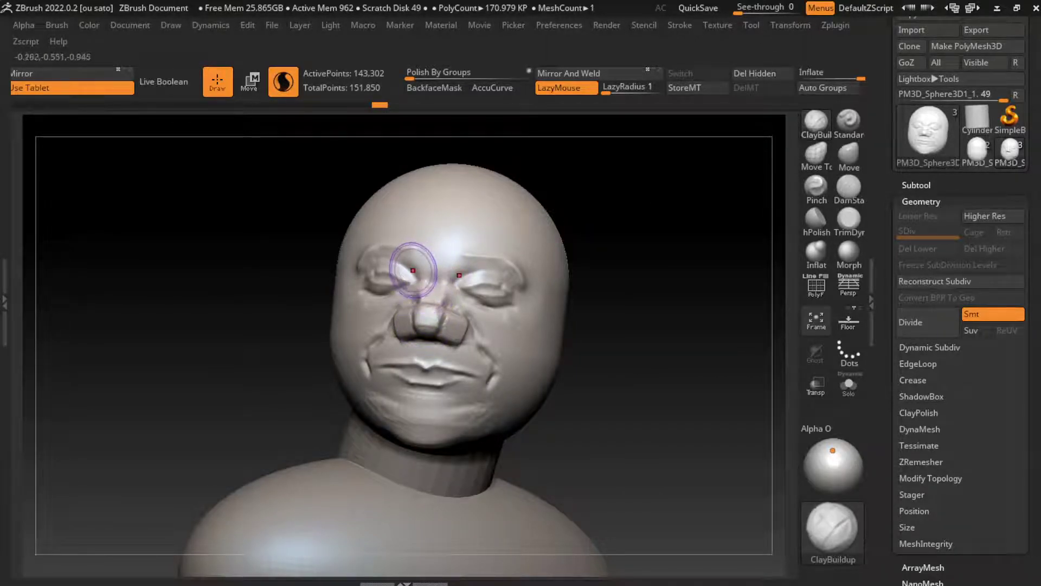
left_click_drag(383, 285, 410, 274)
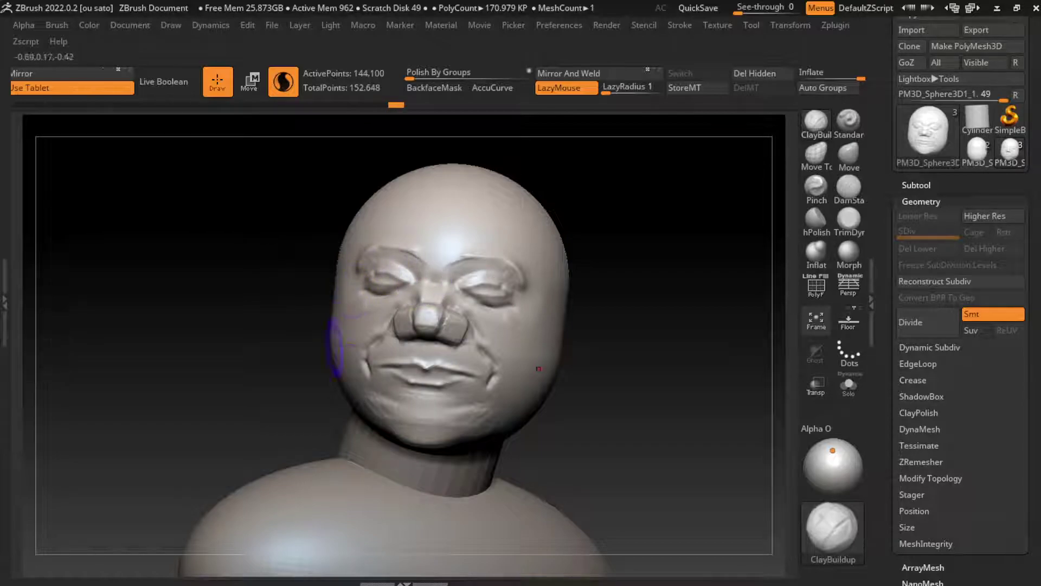
mouse_move(539, 369)
left_mouse_down()
mouse_move(523, 274)
mouse_move(488, 304)
mouse_move(450, 254)
left_mouse_up()
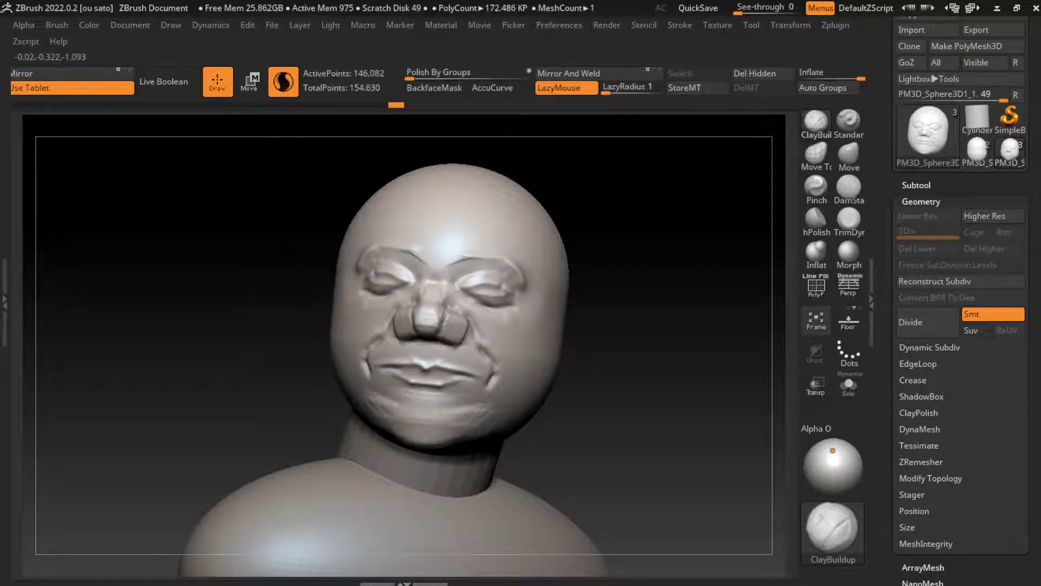
mouse_move(477, 347)
left_mouse_down()
mouse_move(436, 355)
mouse_move(428, 396)
mouse_move(445, 381)
left_mouse_up()
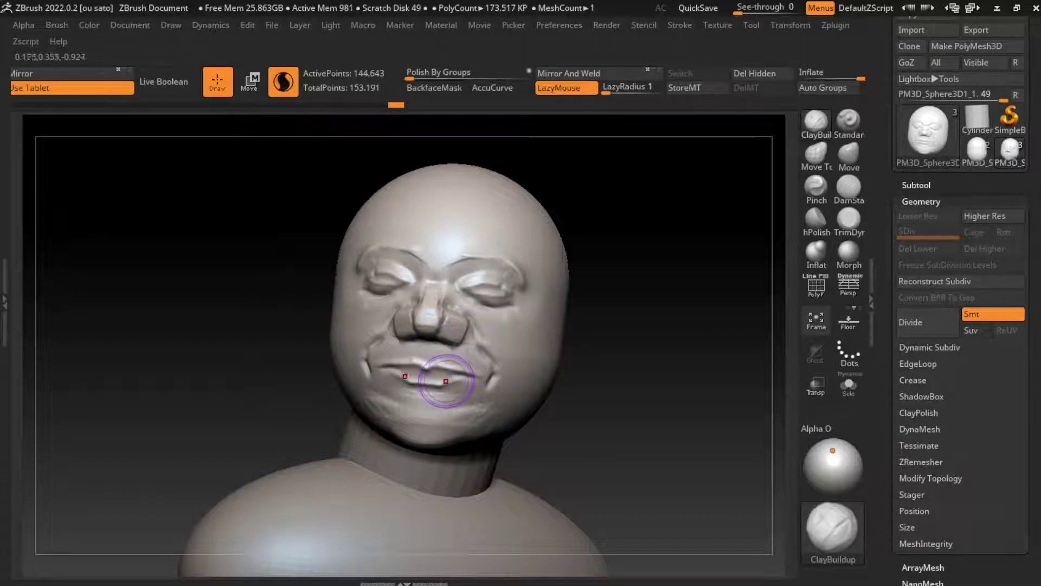
Refine the nose with a small brush and orbit the head to a profile and back.
key("s")
left_click_drag(643, 325, 596, 326)
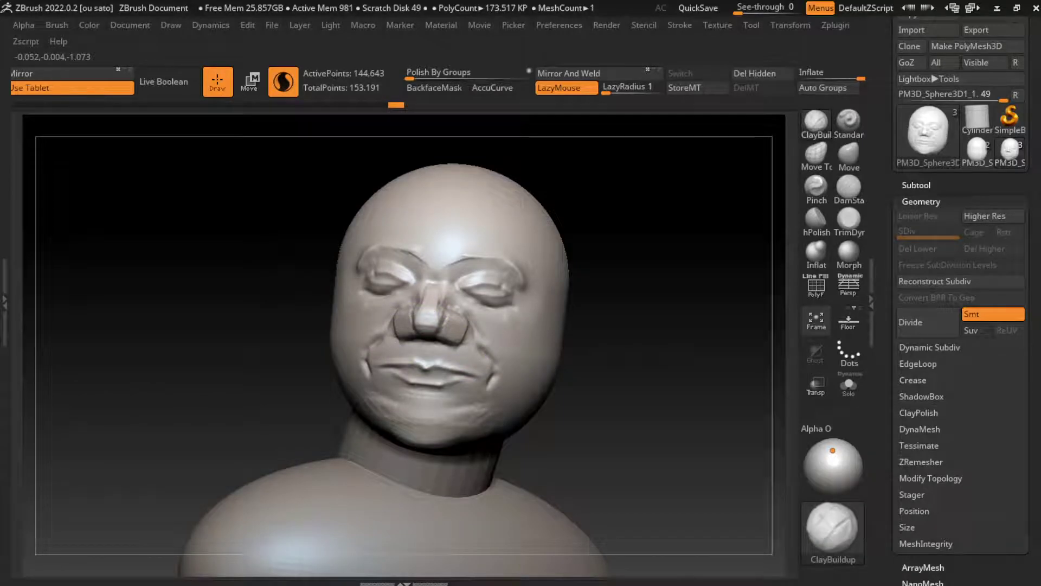
left_click_drag(428, 268, 467, 293)
left_click(848, 154)
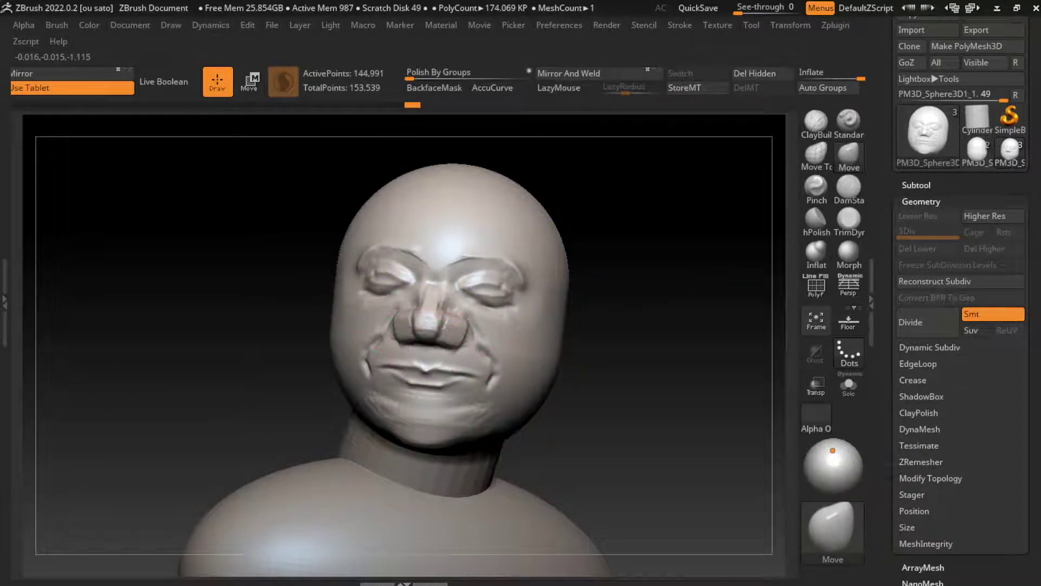
left_click_drag(619, 373, 244, 441)
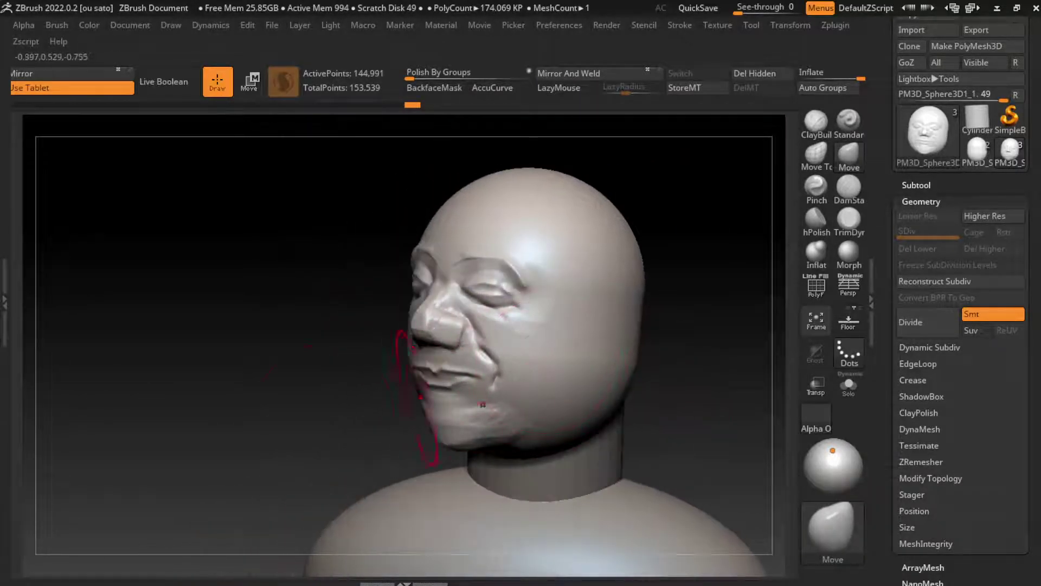
mouse_move(407, 339)
left_mouse_down()
mouse_move(597, 326)
mouse_move(570, 320)
left_mouse_up()
Shrink the brush, zoom in and carve a deeper groove under the nose base with DamStandard.
key("s")
left_click(130, 25)
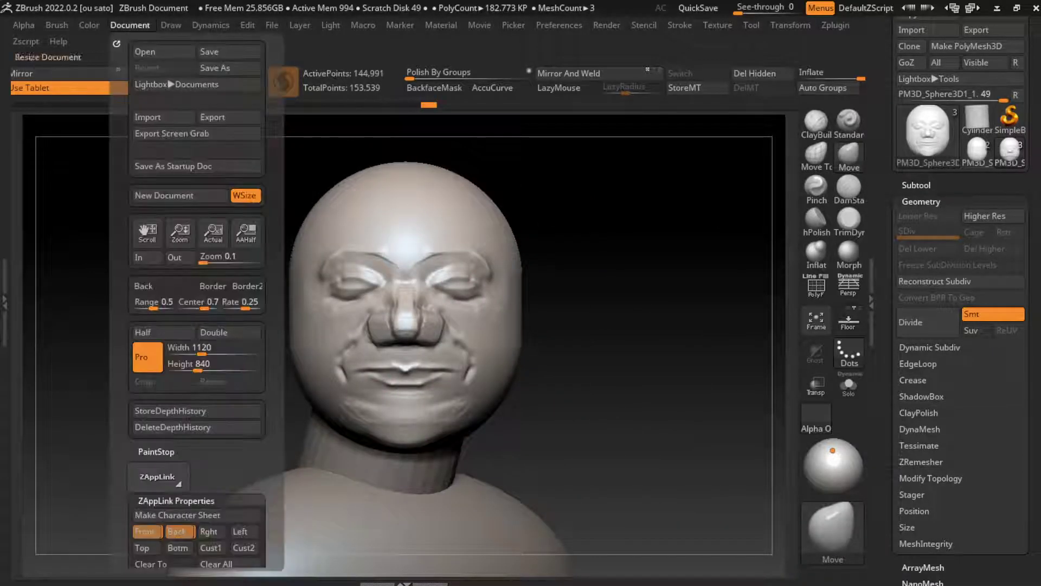
left_click_drag(109, 326, 108, 244, "alt")
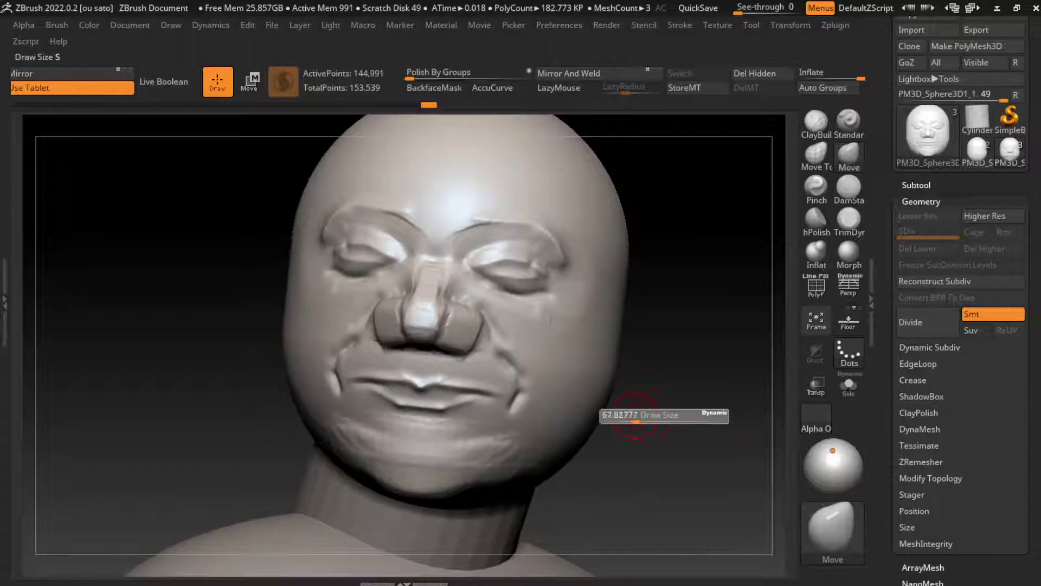
left_click(849, 219)
key("b")
key("d")
key("s")
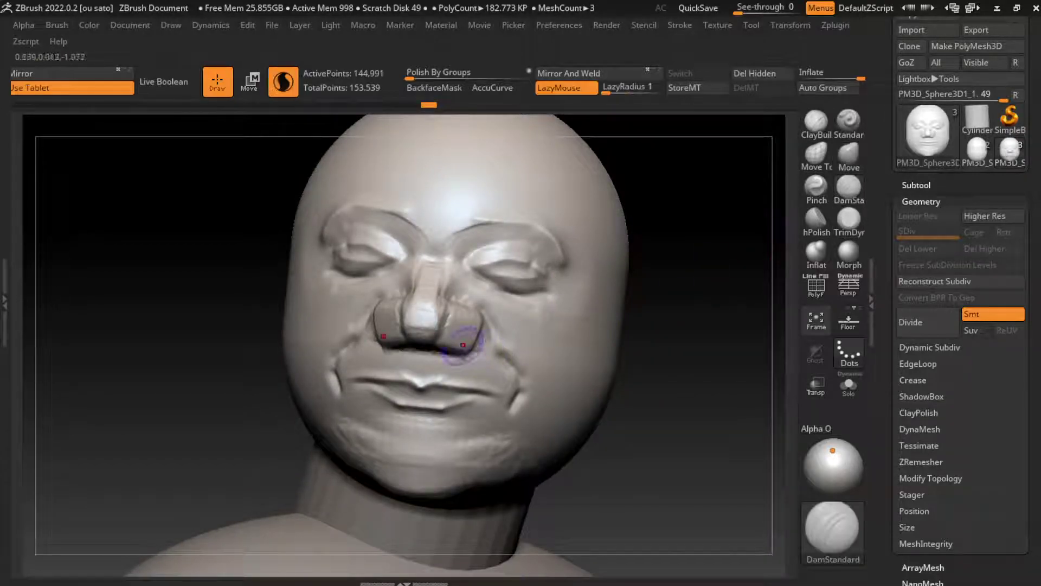
left_click_drag(446, 333, 467, 343)
Build up the cheek beside the nose with ClayBuildup and sharpen the crease by the right nostril.
key("b")
key("c")
key("b")
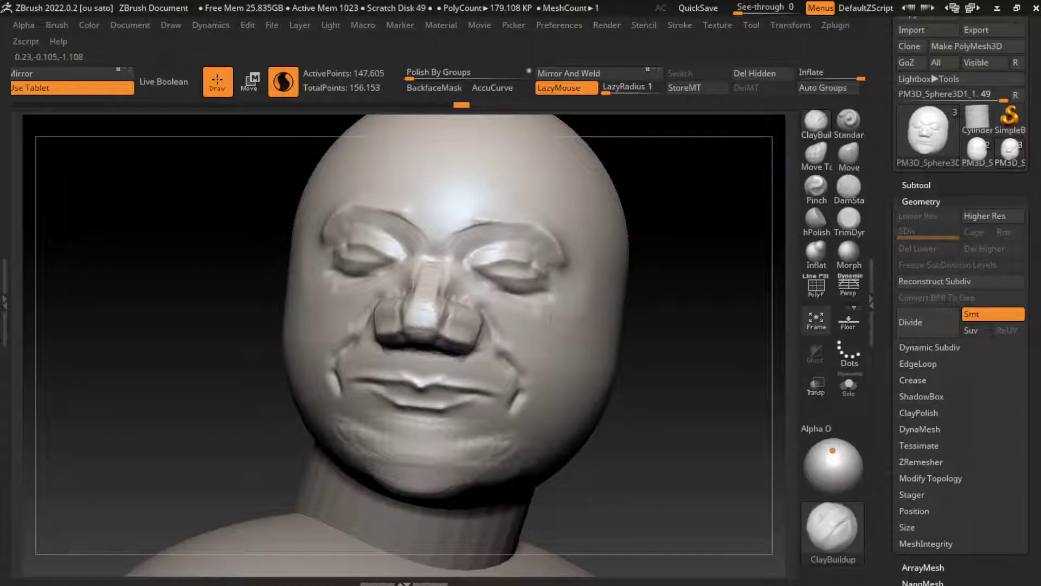
mouse_move(456, 304)
left_mouse_down()
mouse_move(477, 326)
mouse_move(499, 302)
left_mouse_up()
left_click_drag(583, 301, 570, 344)
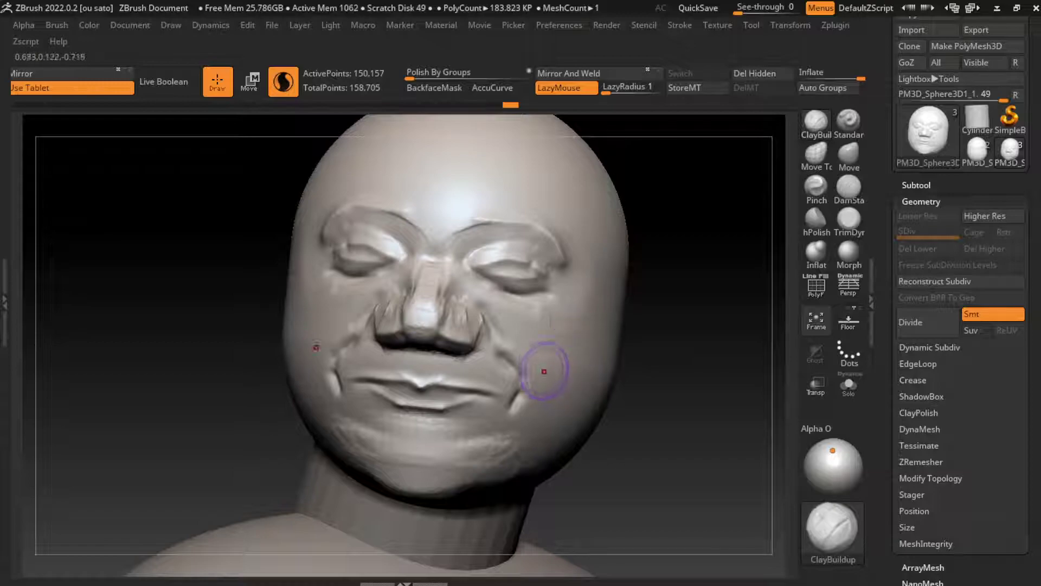
key("b")
key("d")
key("s")
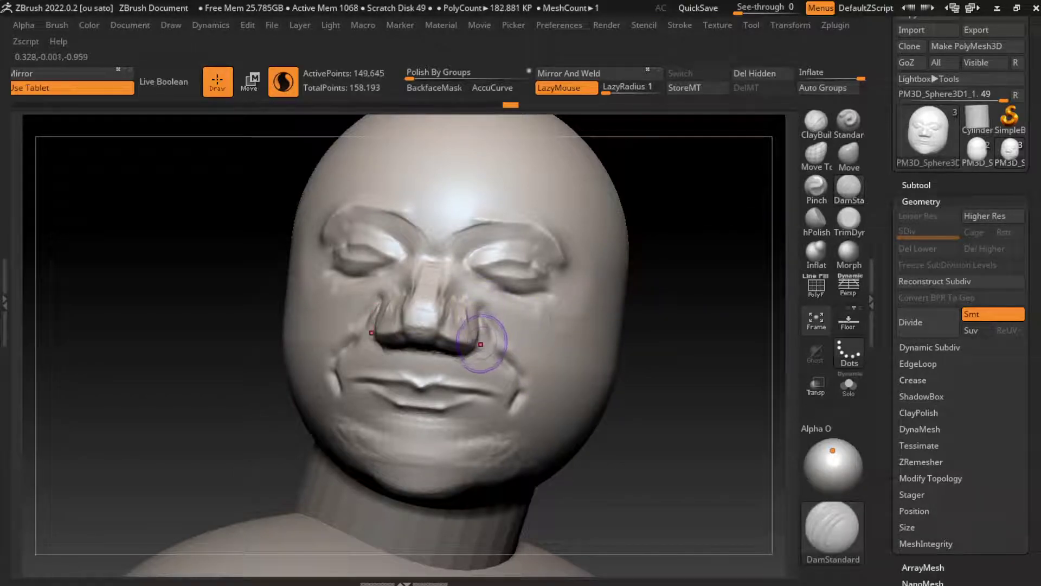
left_click_drag(461, 296, 499, 375, "shift")
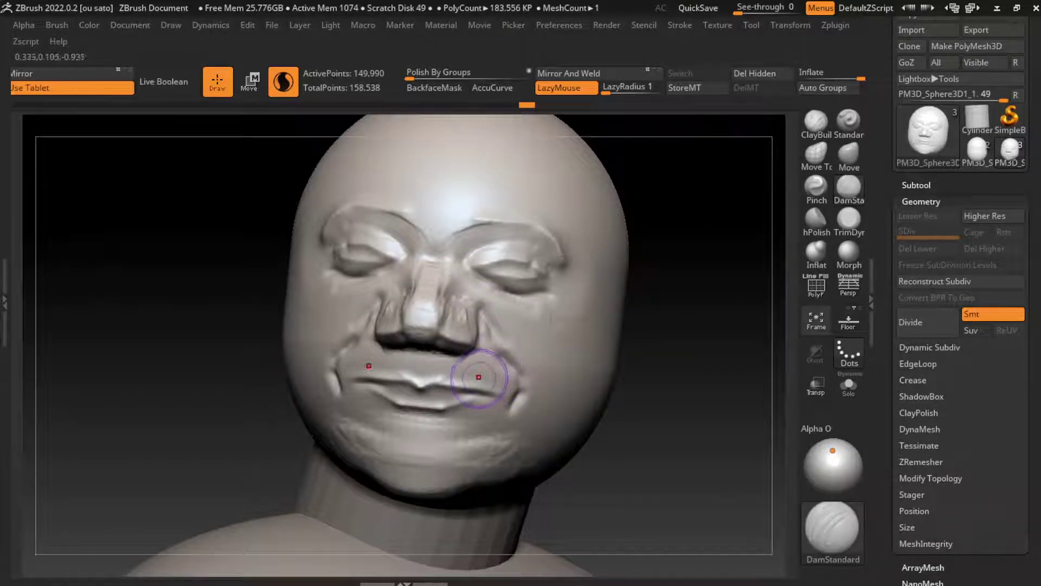
Re-sculpt the right nostril and deepen the nasolabial crease toward the mouth corner with ClayBuildup.
key("b")
key("c")
key("b")
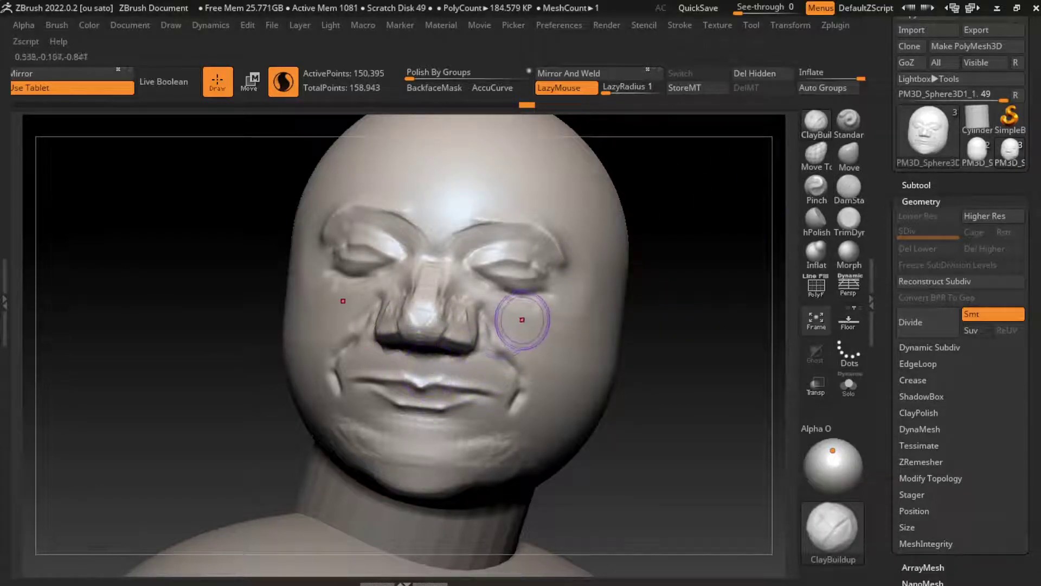
left_click_drag(523, 319, 442, 279)
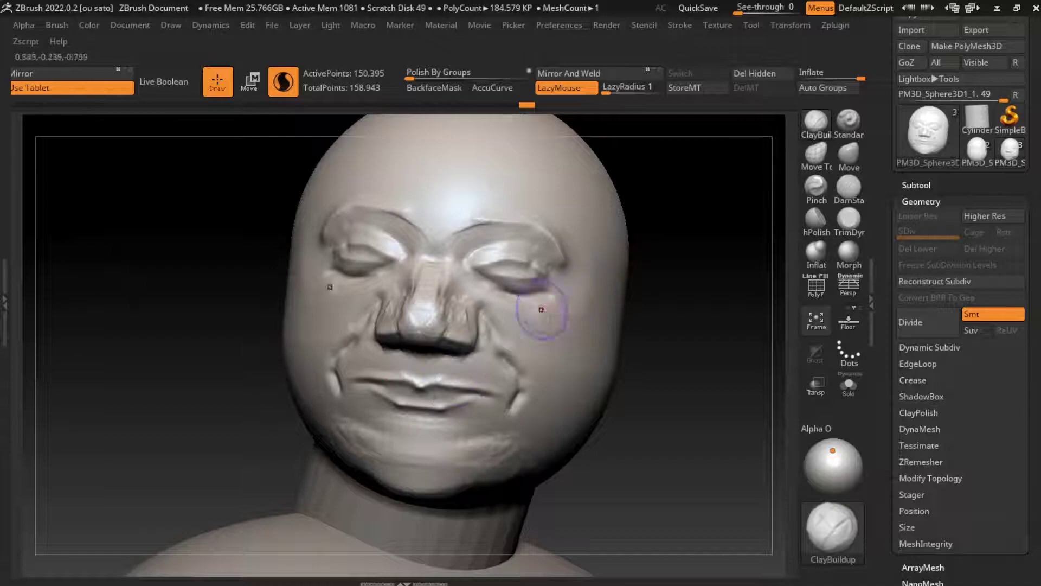
mouse_move(491, 368)
left_mouse_down()
mouse_move(519, 376)
mouse_move(486, 357)
left_mouse_up()
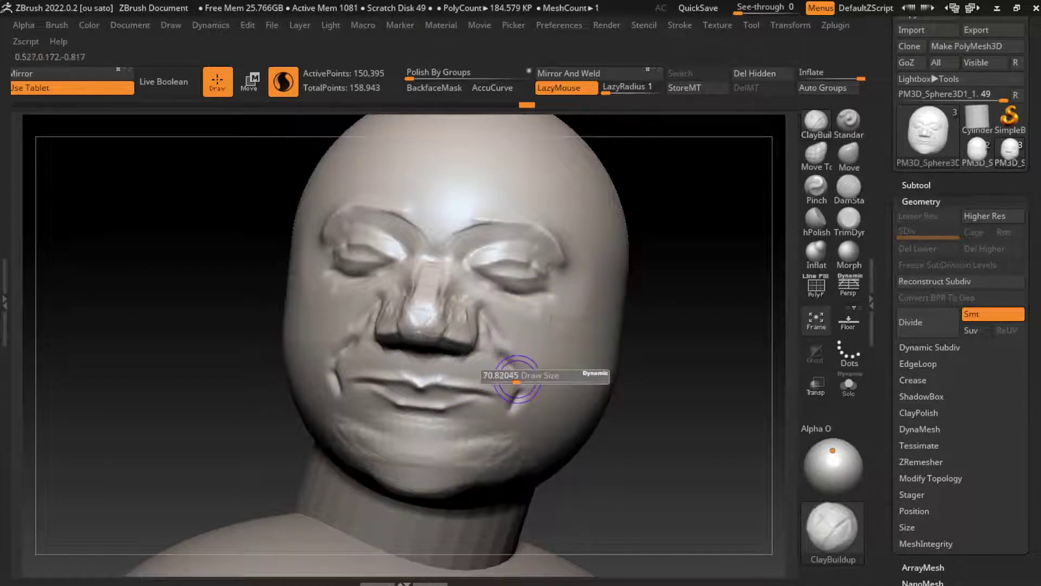
key("b")
key("t")
key("d")
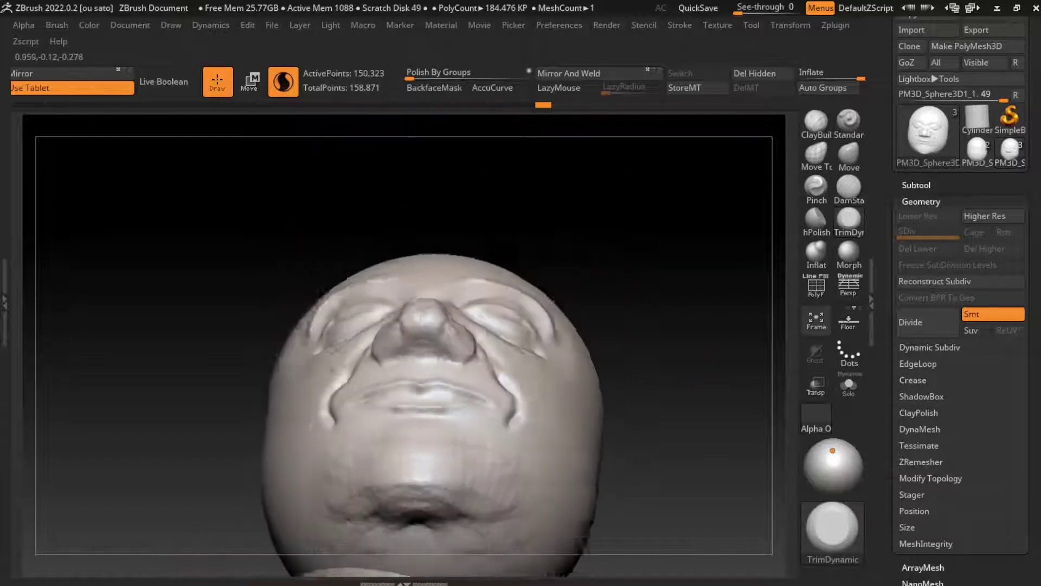
Build up clay below the nose with ClayBuildup, checking the head from below.
left_click_drag(503, 338, 504, 244)
key("b")
key("c")
key("b")
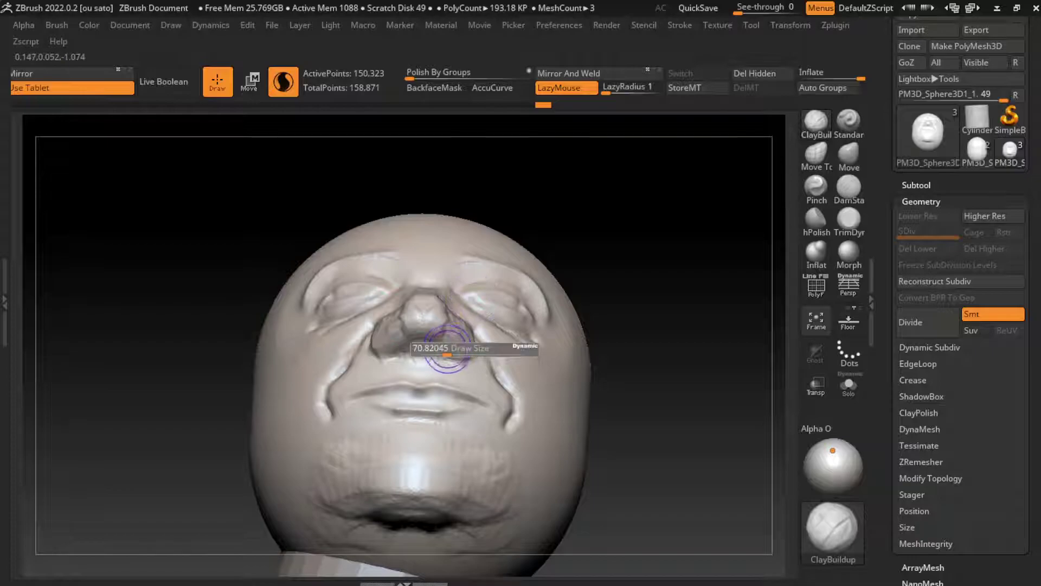
left_click_drag(400, 354, 442, 357)
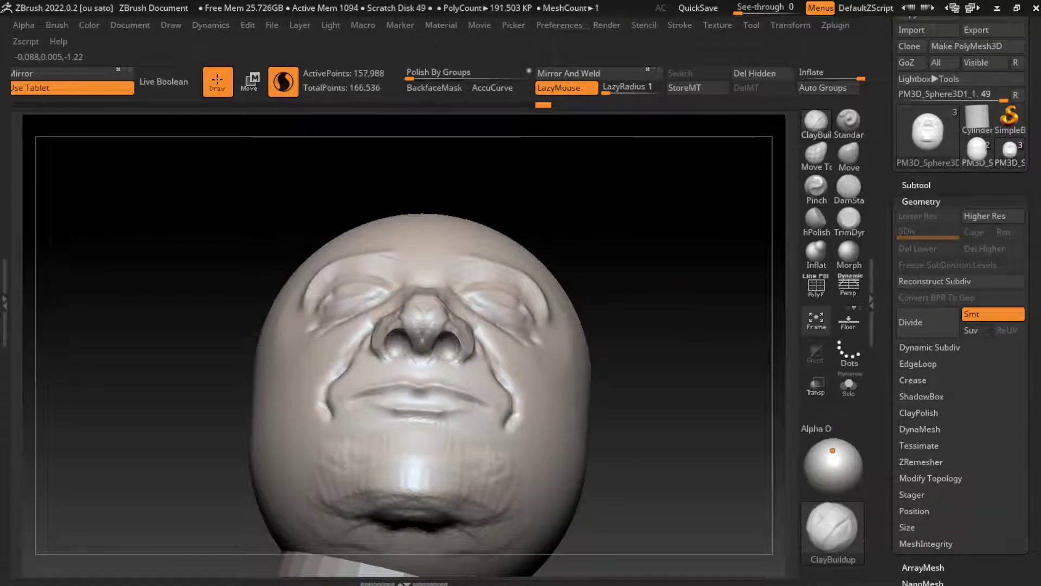
left_click(130, 25)
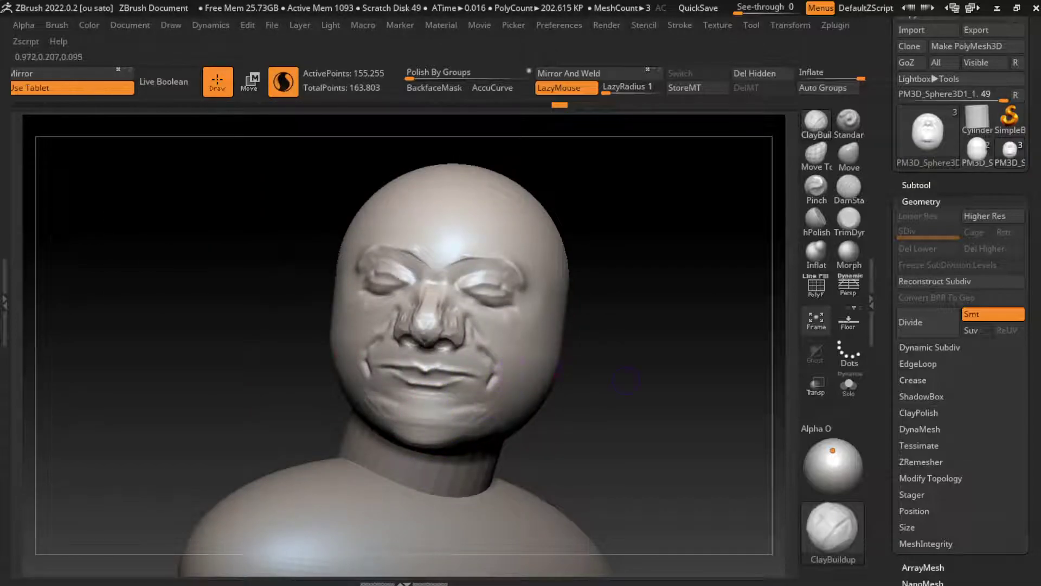
left_click_drag(626, 379, 629, 325)
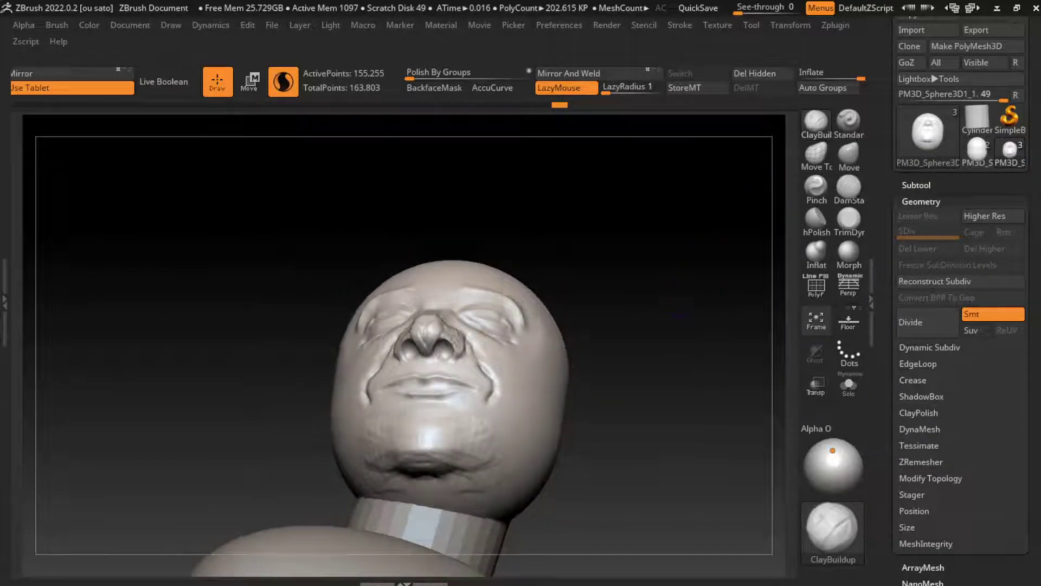
left_click_drag(678, 244, 678, 352)
Fill out both mouth corners, the nasolabial folds and the lower lip with ClayBuildup.
left_click(848, 154)
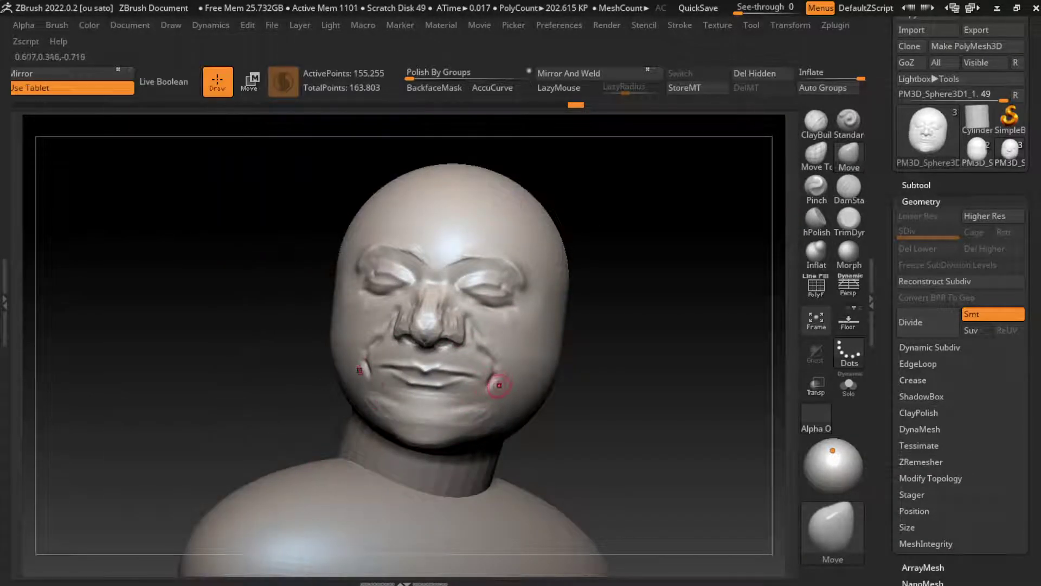
key("s")
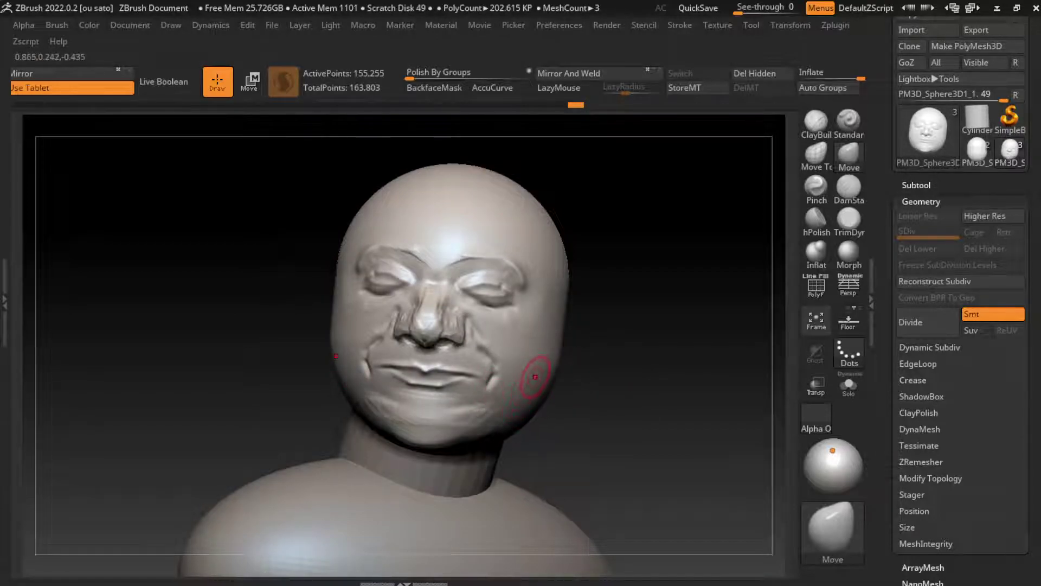
left_click(816, 122)
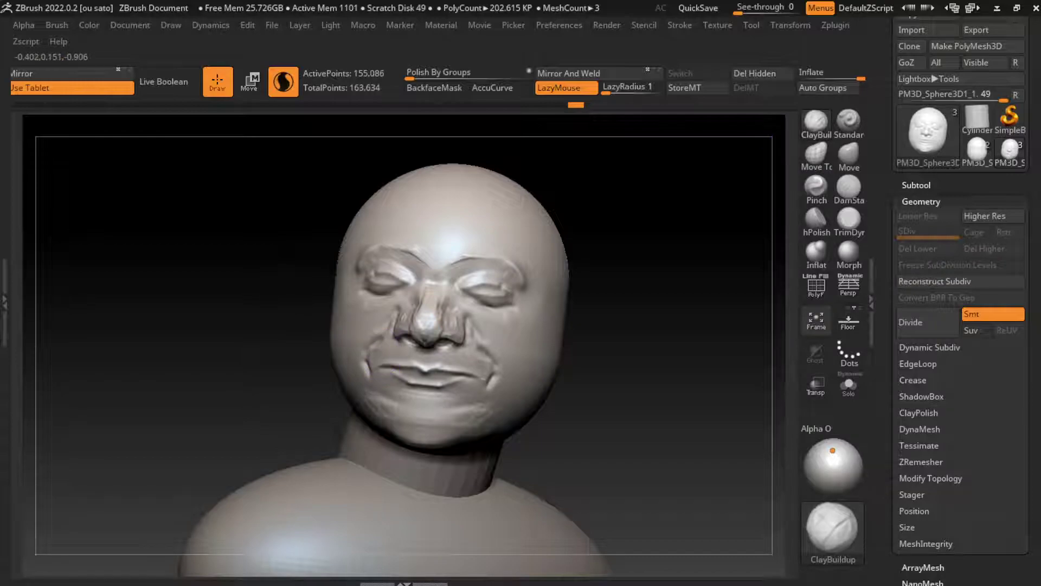
left_click_drag(375, 371, 394, 340)
left_click_drag(373, 377, 383, 338)
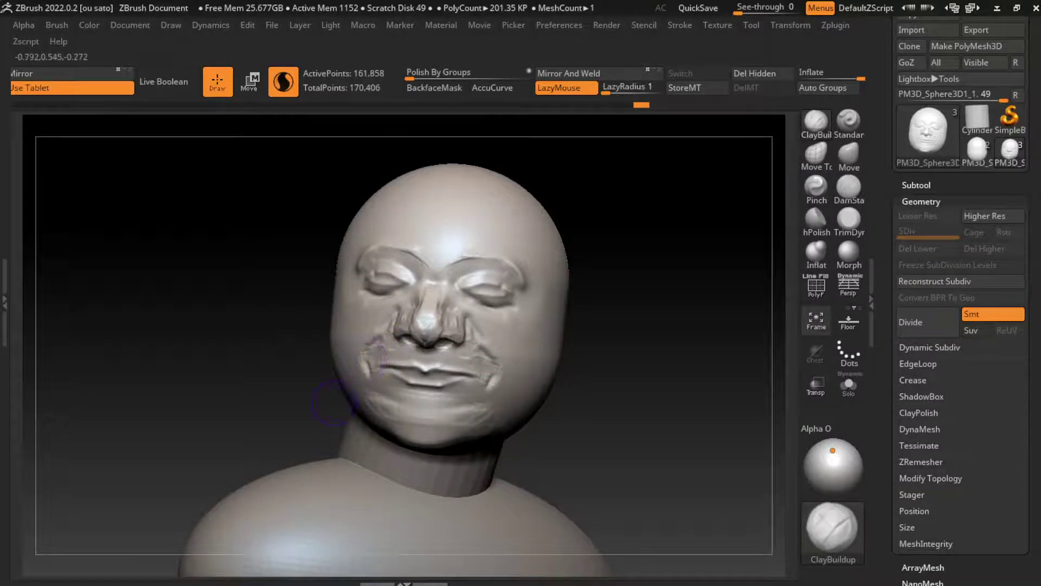
mouse_move(507, 330)
left_mouse_down()
mouse_move(481, 382)
mouse_move(382, 390)
left_mouse_up()
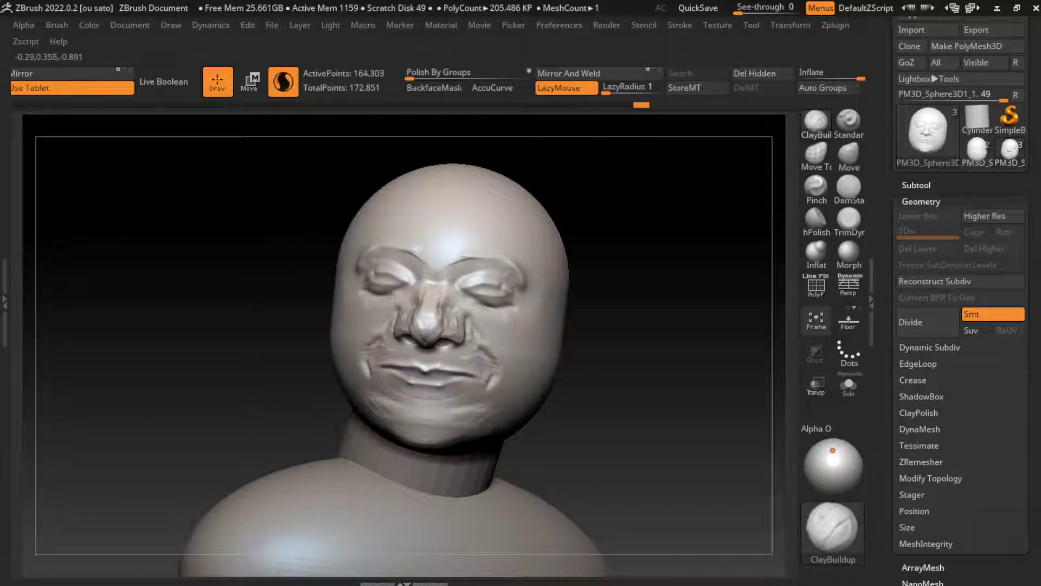
left_click_drag(480, 379, 402, 401)
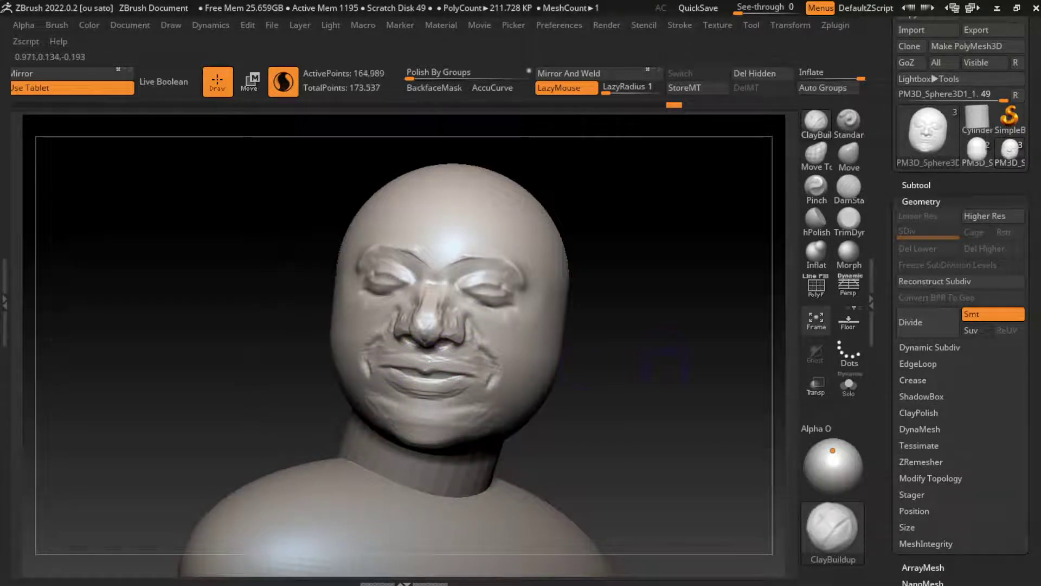
left_click_drag(665, 365, 369, 412)
Push the upper lip further forward with the Move brush.
key("b")
key("m")
key("v")
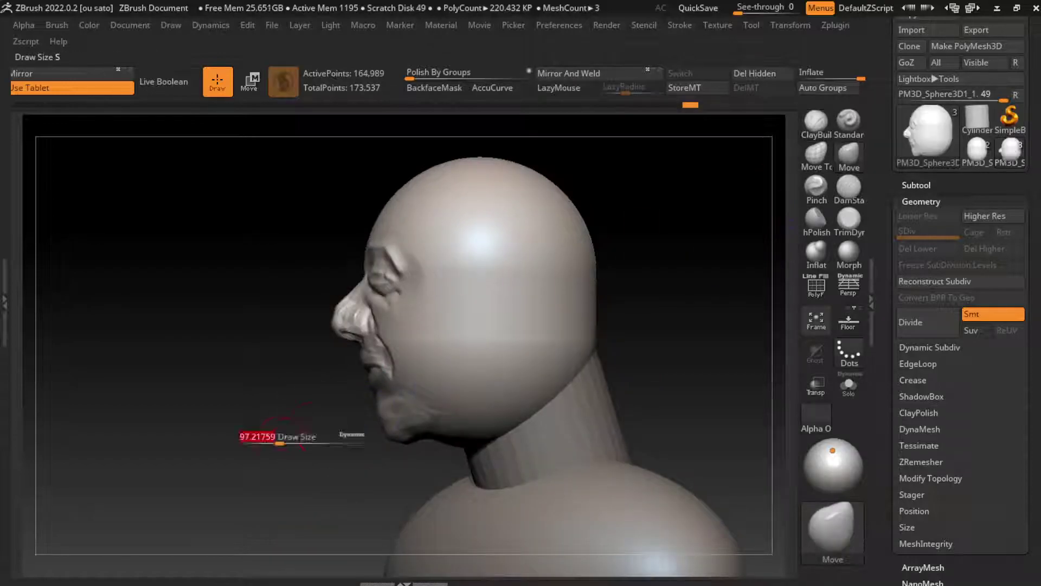
scroll(267, 430, "up", 3)
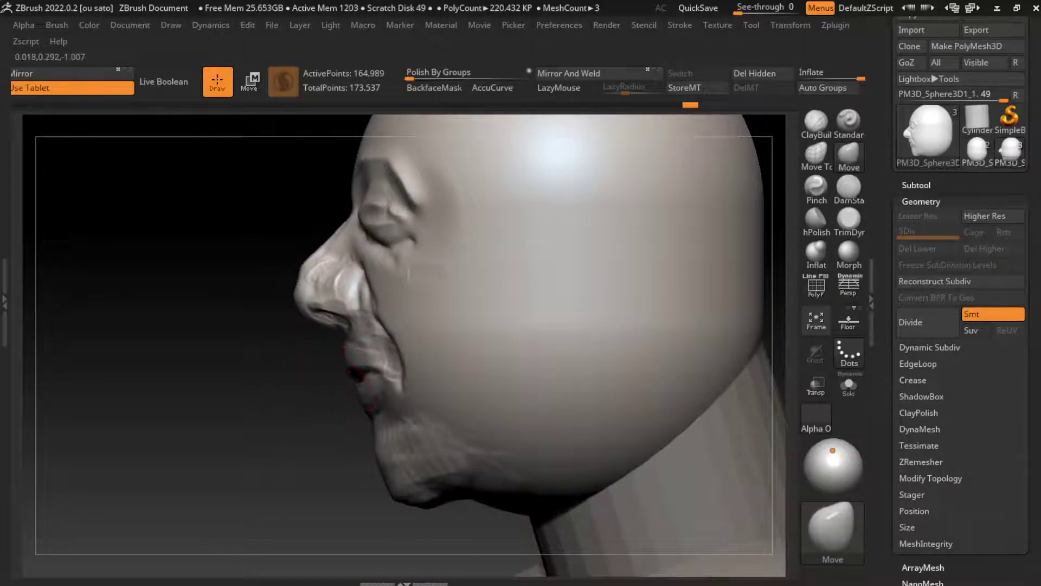
left_click_drag(351, 371, 340, 353)
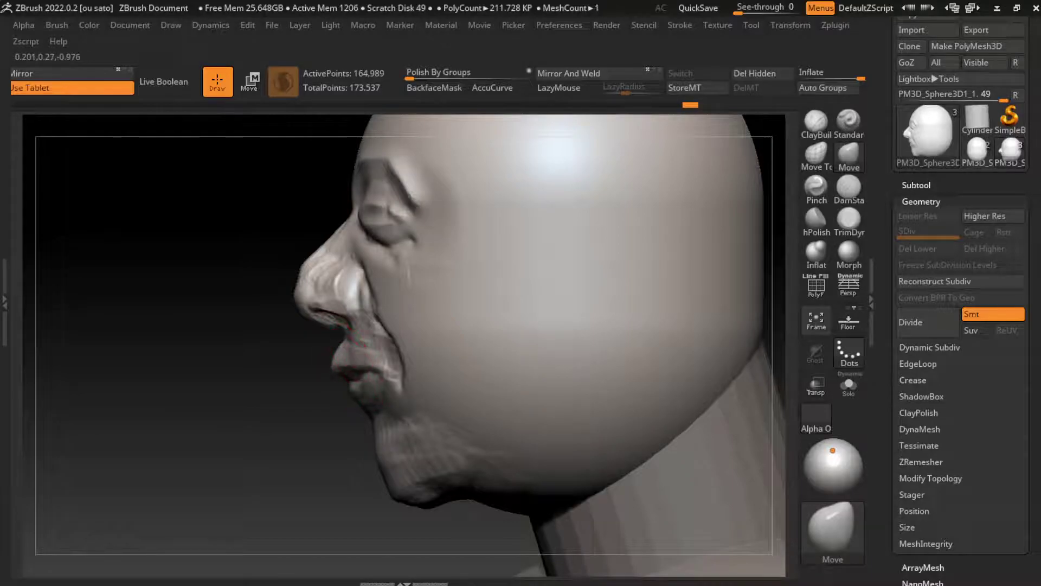
left_click_drag(624, 450, 720, 458)
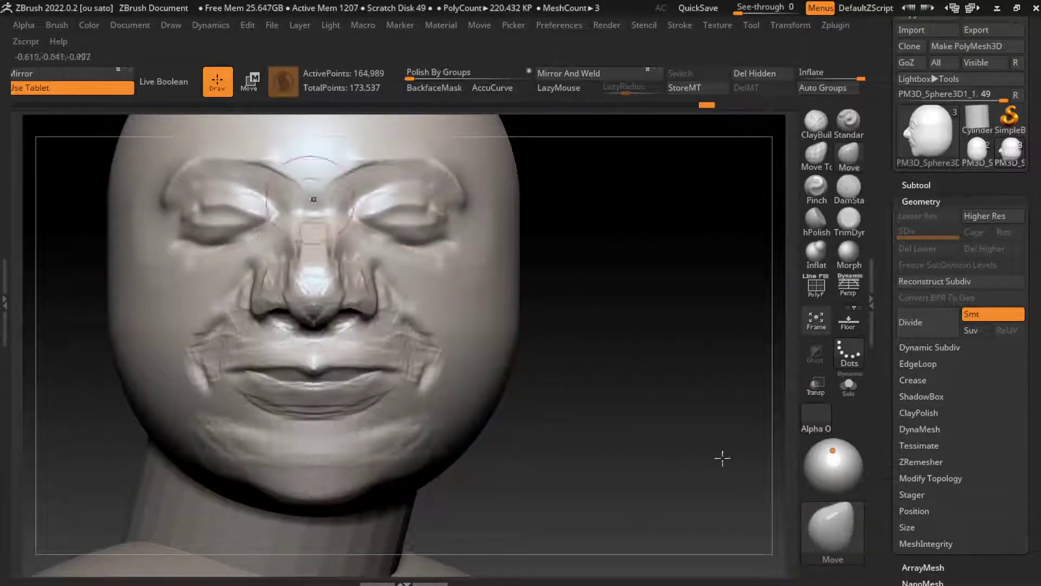
Resize the brush and carve a crease at the right mouth corner with DamStandard.
left_click(57, 25)
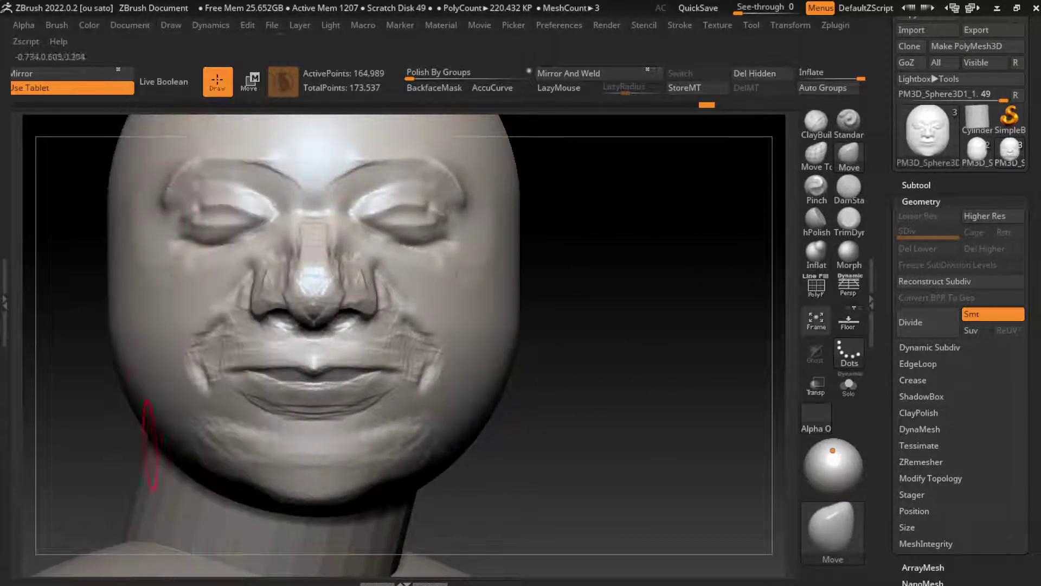
left_click(130, 25)
key("s")
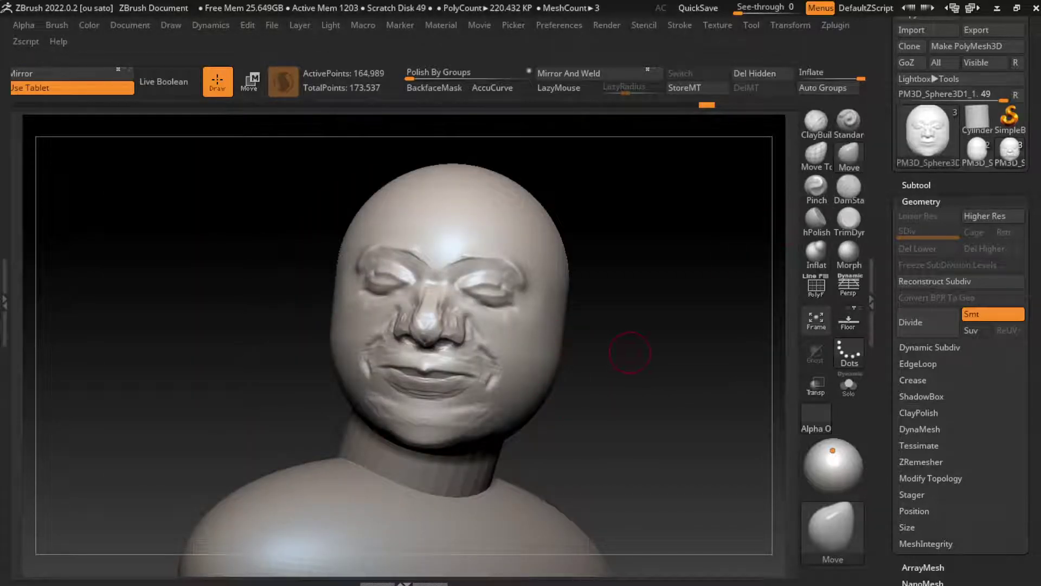
left_click_drag(627, 352, 610, 374)
key("s")
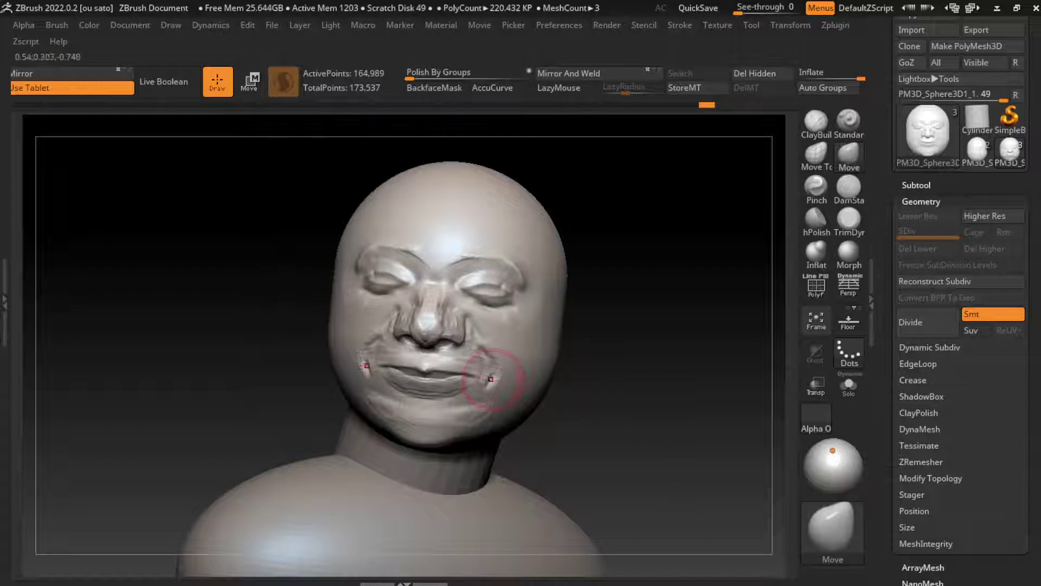
key("b")
key("d")
key("s")
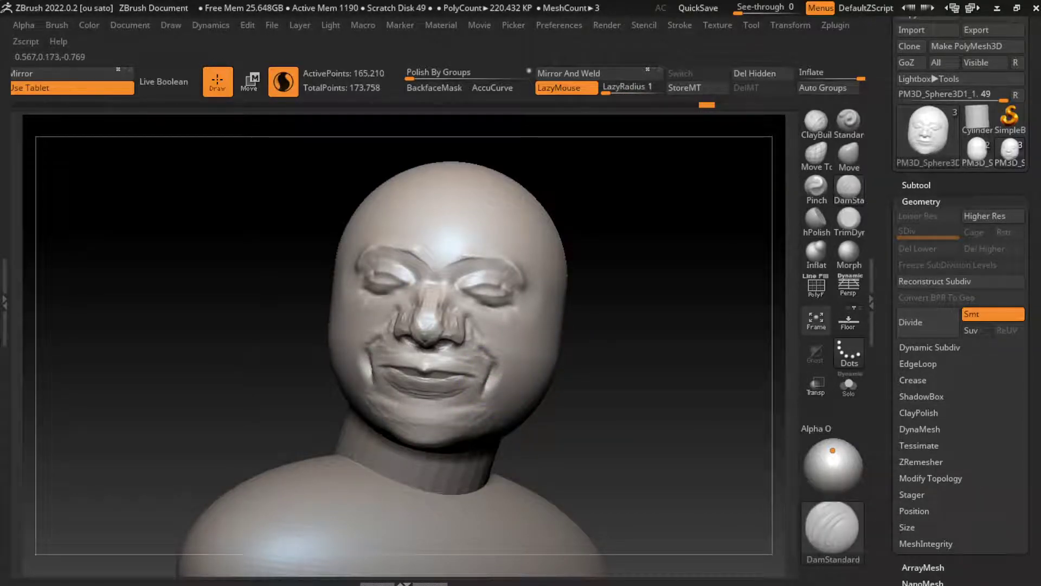
left_click_drag(480, 354, 489, 374)
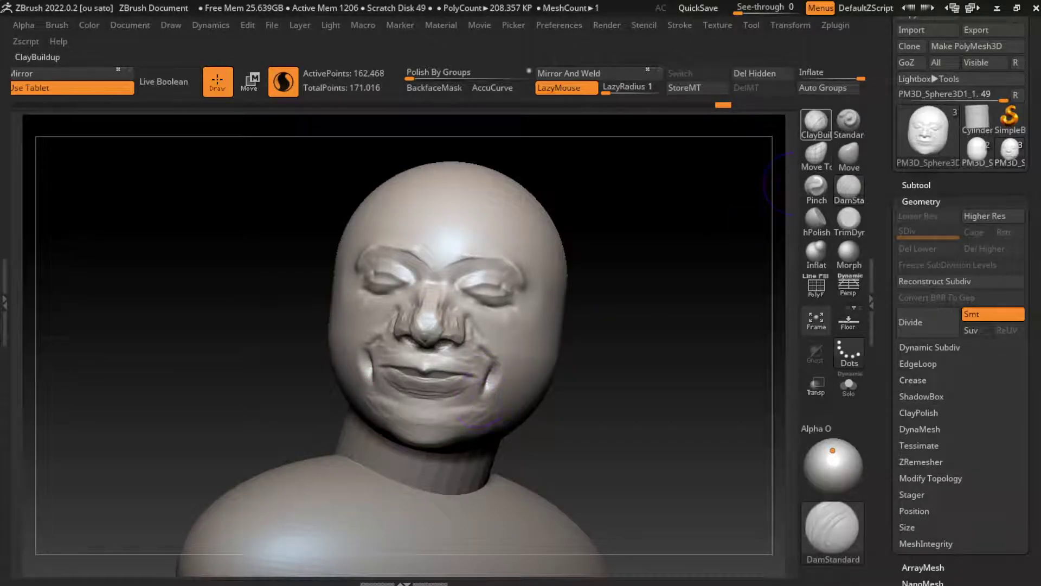
Reshape both mouth corners with ClayBuildup and raise the right cheek with the Standard brush.
key("b")
key("c")
key("b")
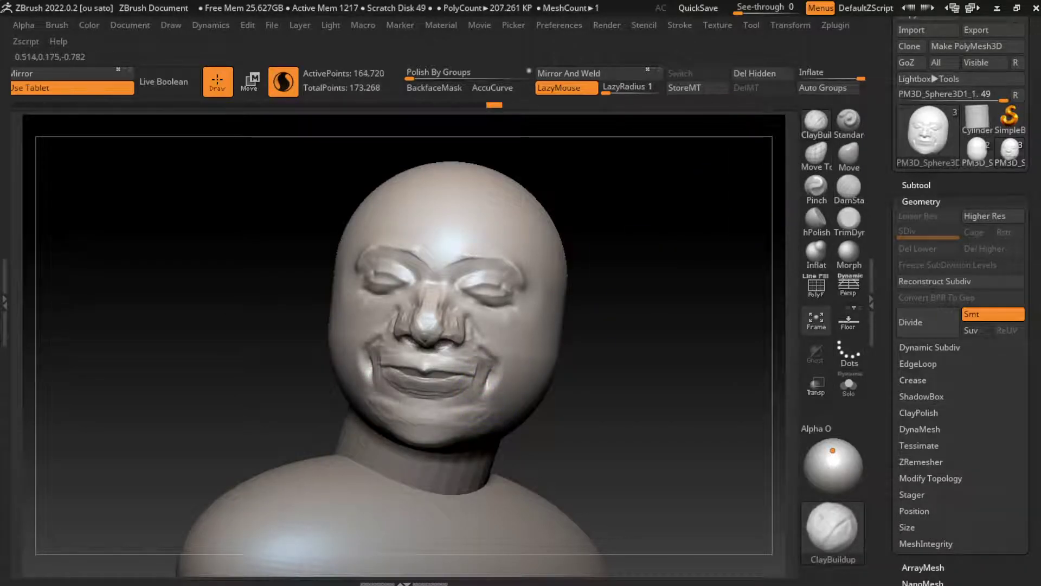
left_click_drag(477, 347, 499, 363)
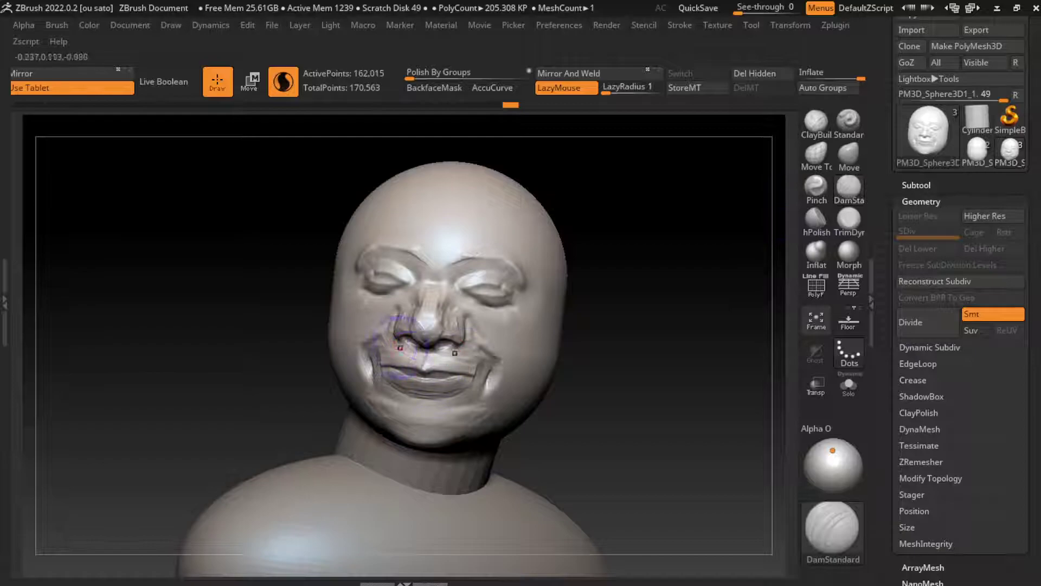
left_click_drag(401, 352, 389, 340)
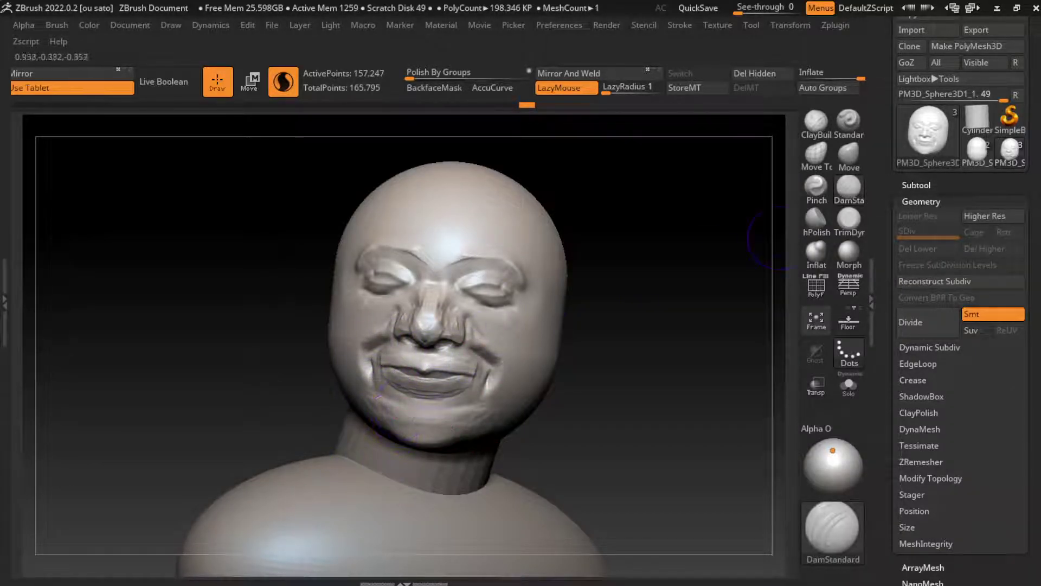
left_click(849, 120)
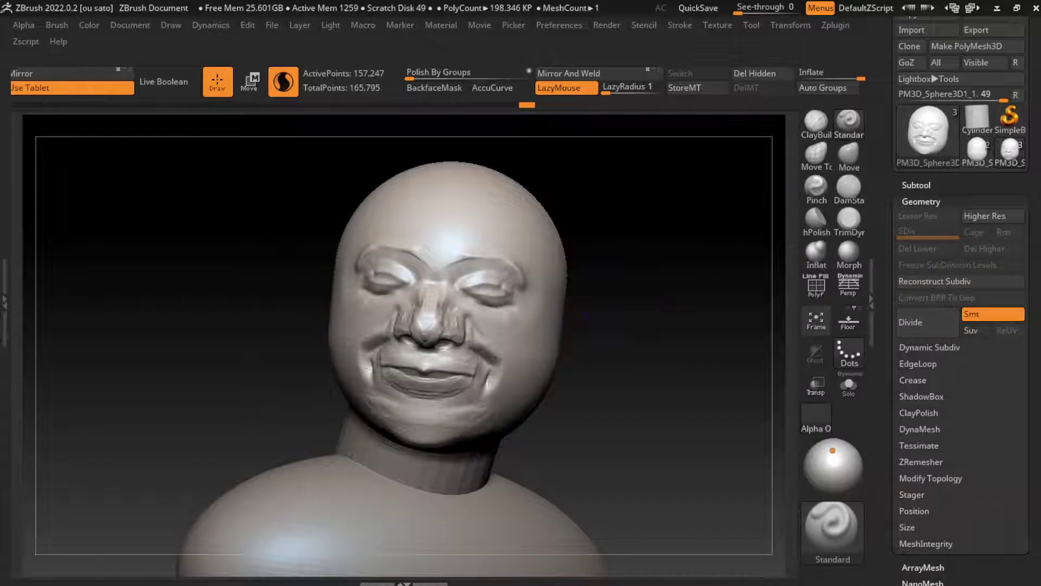
left_click_drag(532, 272, 494, 341)
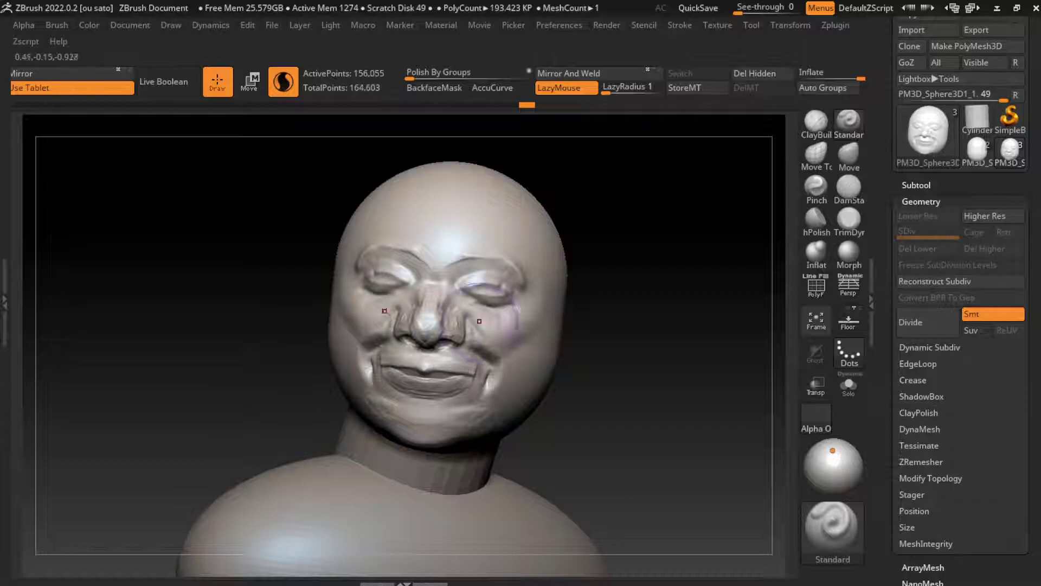
Pull the right cheek with Move and build up the cheek and jaw line with ClayBuildup.
mouse_move(513, 304)
left_mouse_down()
mouse_move(507, 336)
mouse_move(488, 337)
mouse_move(510, 336)
left_mouse_up()
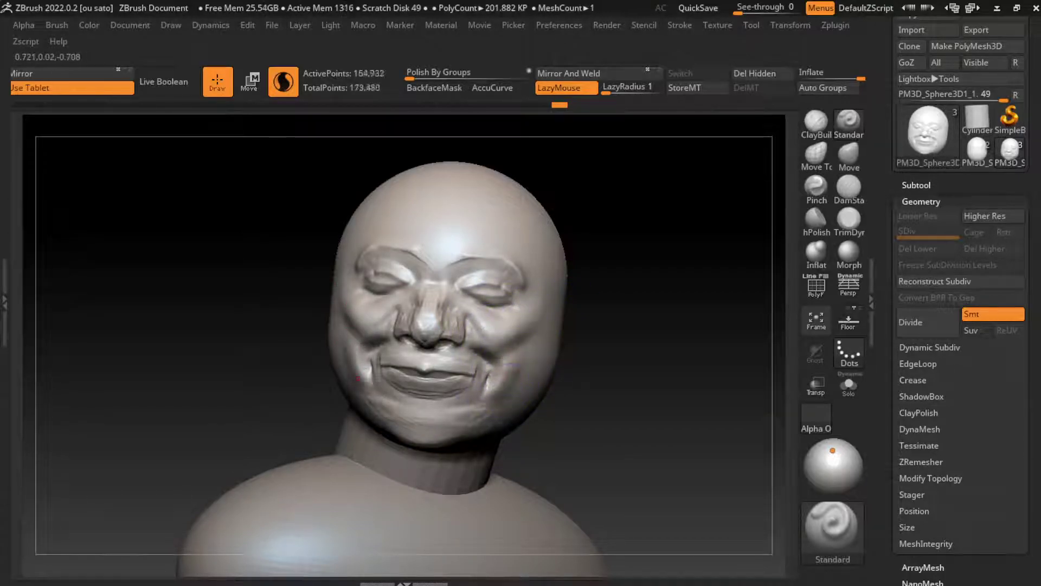
left_click(849, 157)
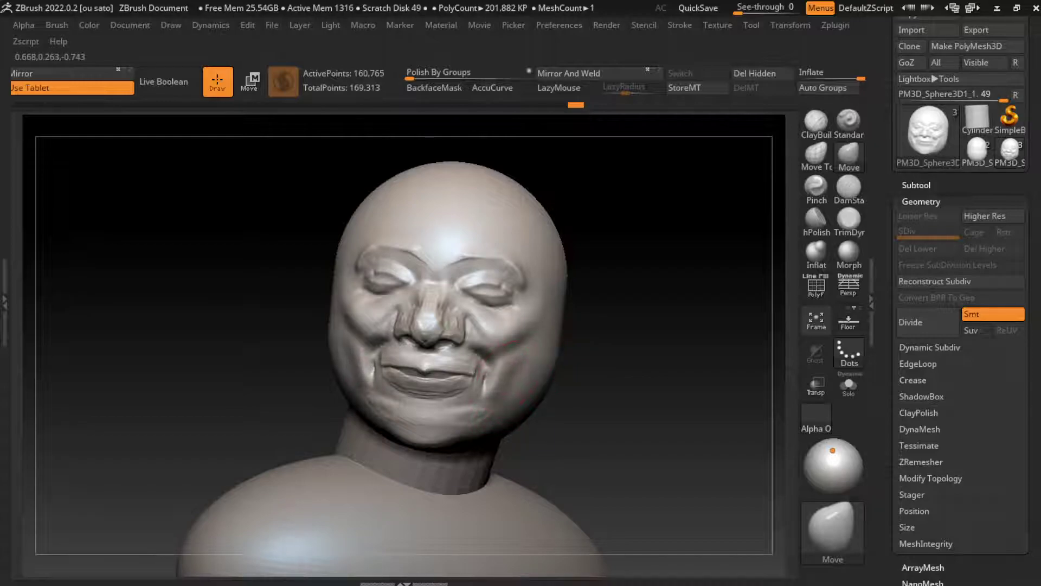
left_click_drag(507, 376, 537, 372)
left_click(816, 123)
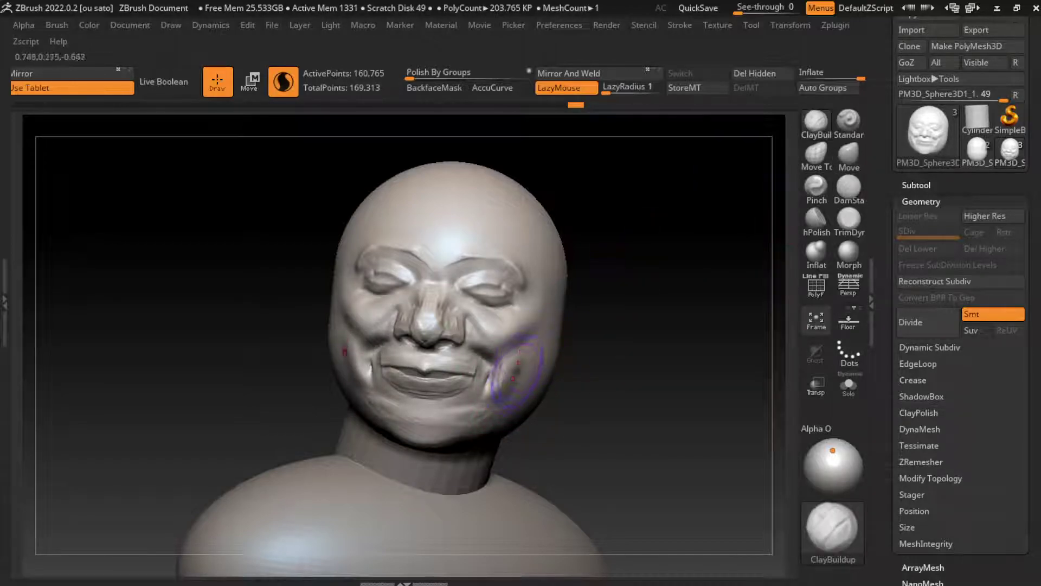
left_click_drag(502, 409, 502, 431)
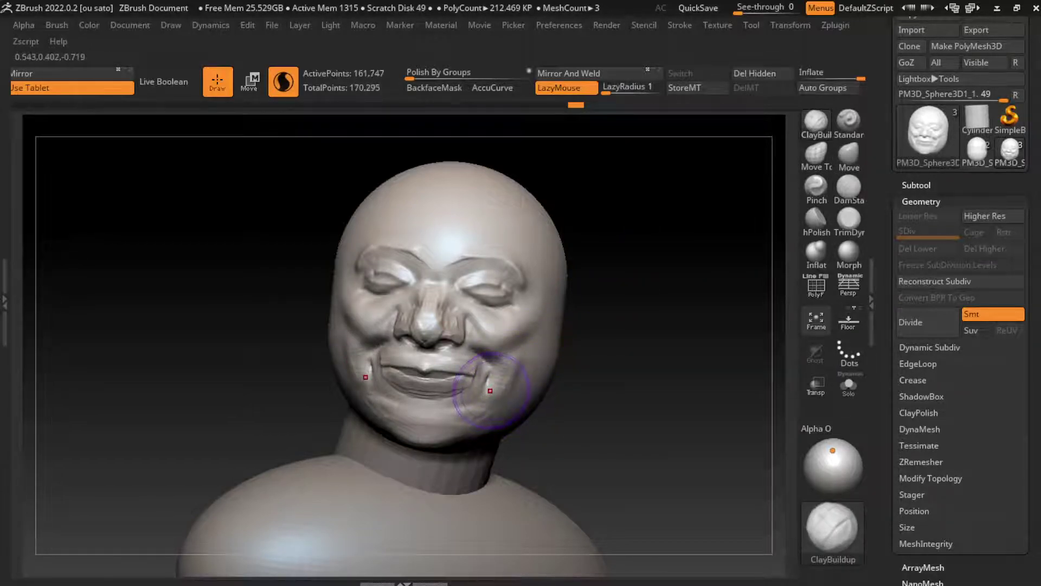
key("b")
key("s")
key("t")
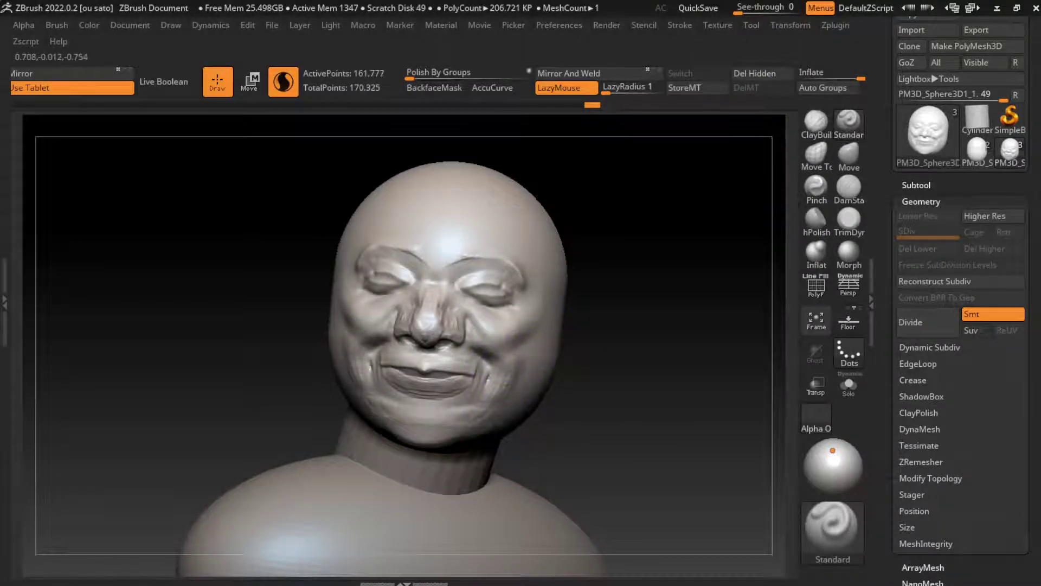
left_click(816, 120)
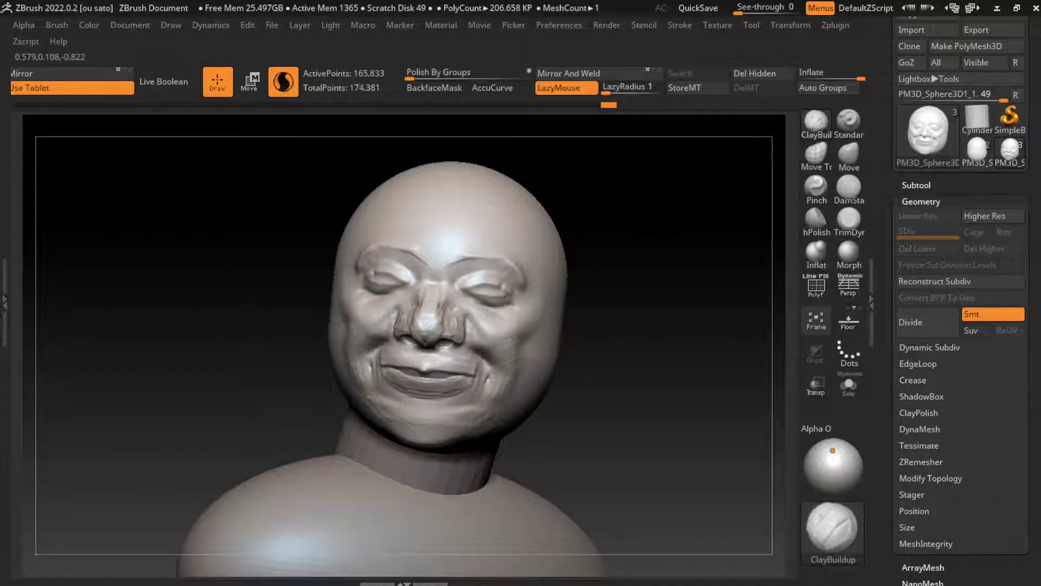
left_click(501, 387)
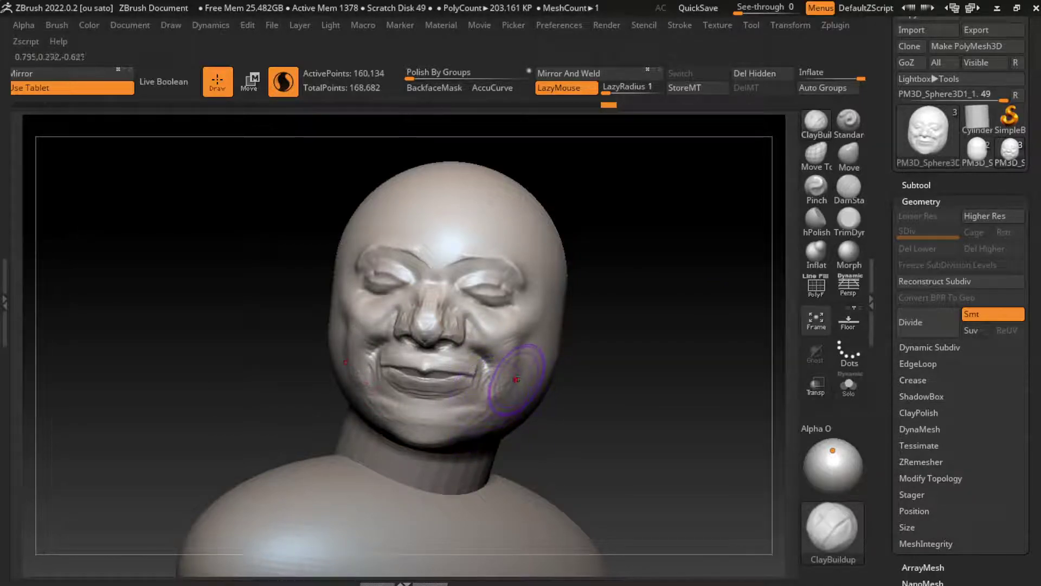
mouse_move(490, 374)
left_mouse_down()
mouse_move(502, 362)
mouse_move(484, 357)
left_mouse_up()
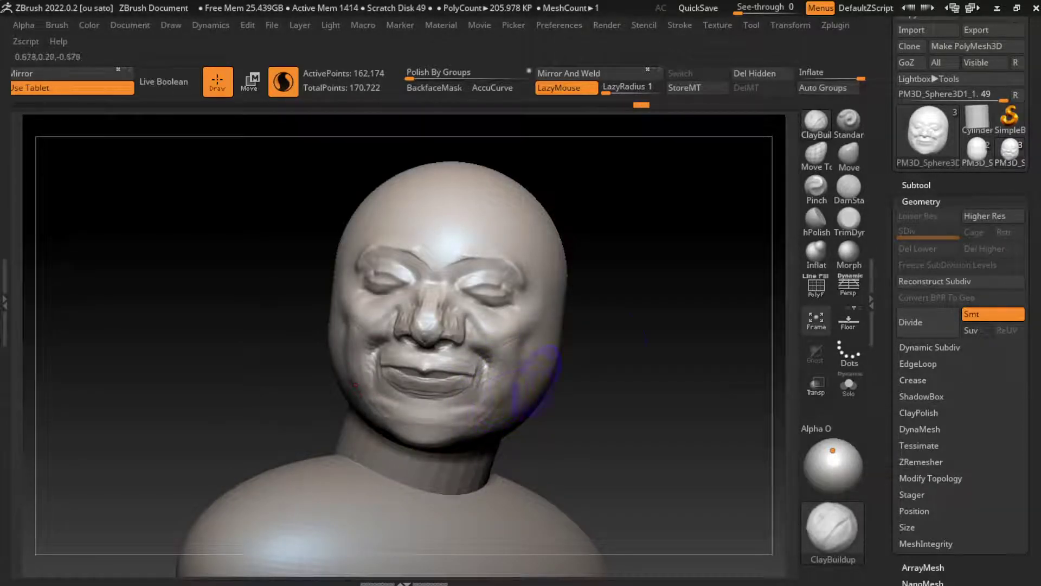
Load the Move brush and enlarge it to a draw size of about 393.
key("s")
key("b")
key("m")
key("v")
key("s")
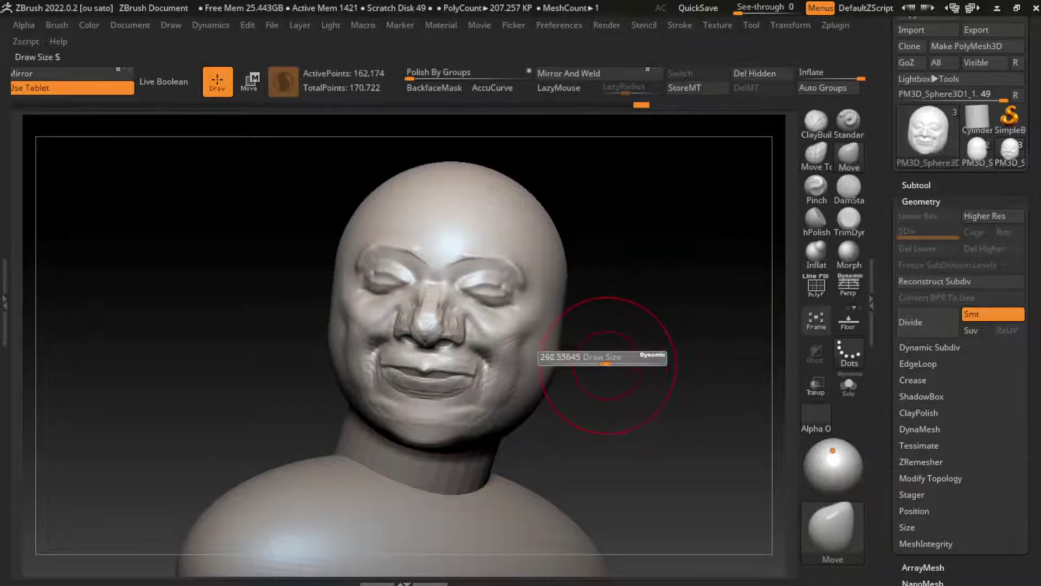
key("s")
mouse_move(456, 440)
left_mouse_down()
mouse_move(470, 442)
mouse_move(459, 440)
left_mouse_up()
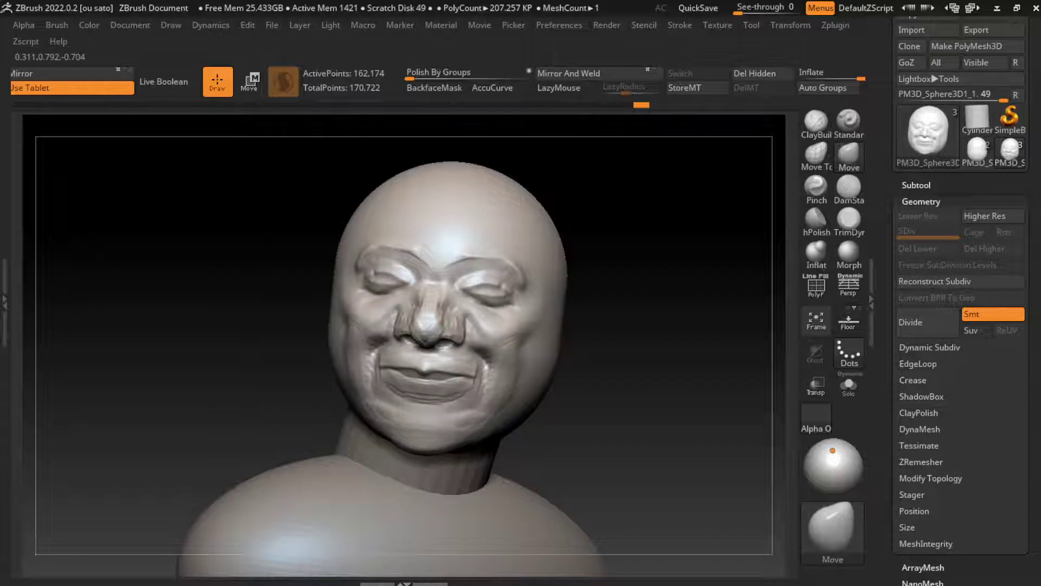
key("s")
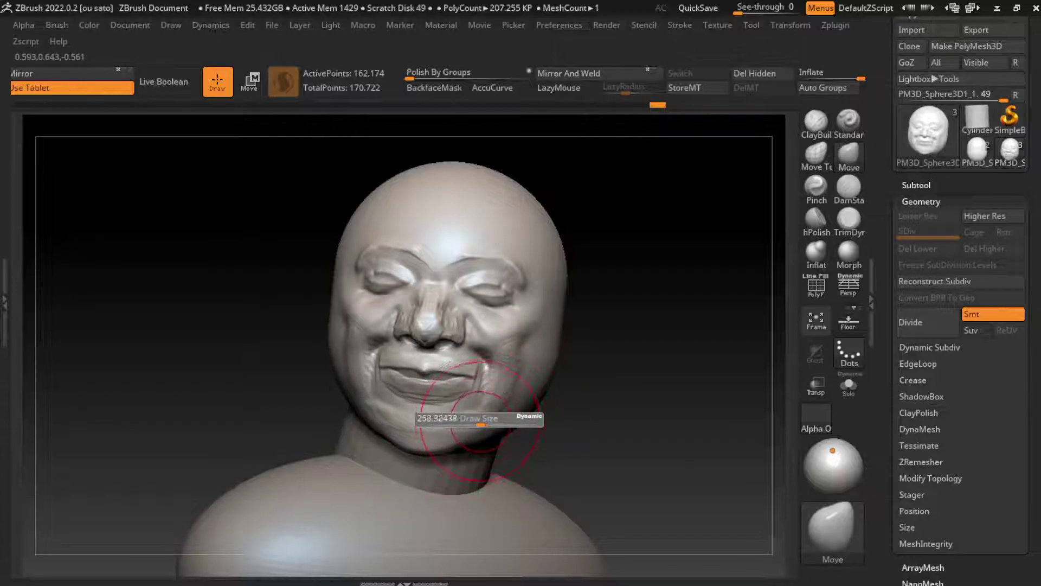
key("s")
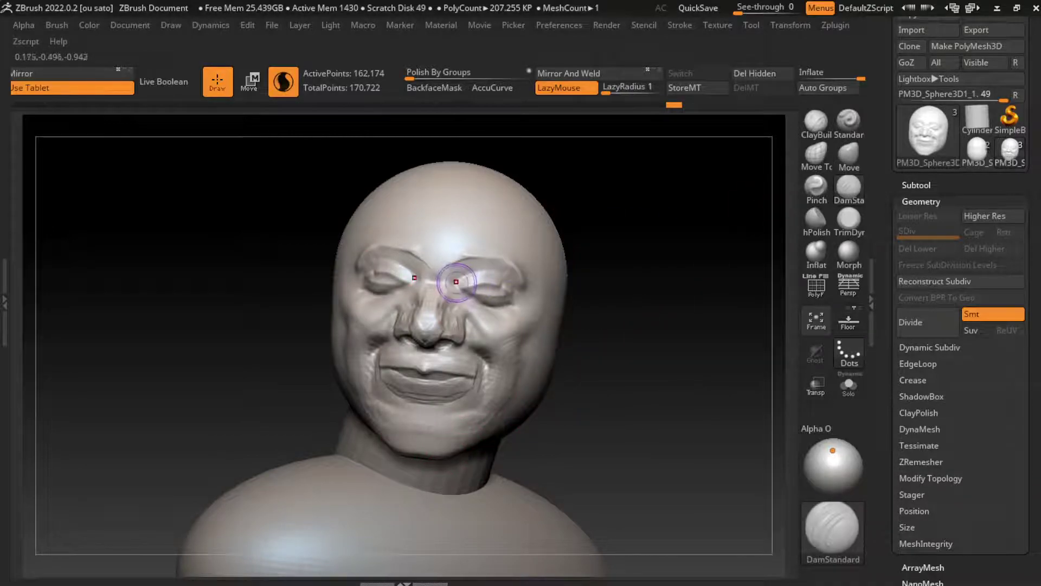
Carve a crease between the brows and build up the cheek by the nose and right eye.
left_click_drag(452, 285, 474, 288)
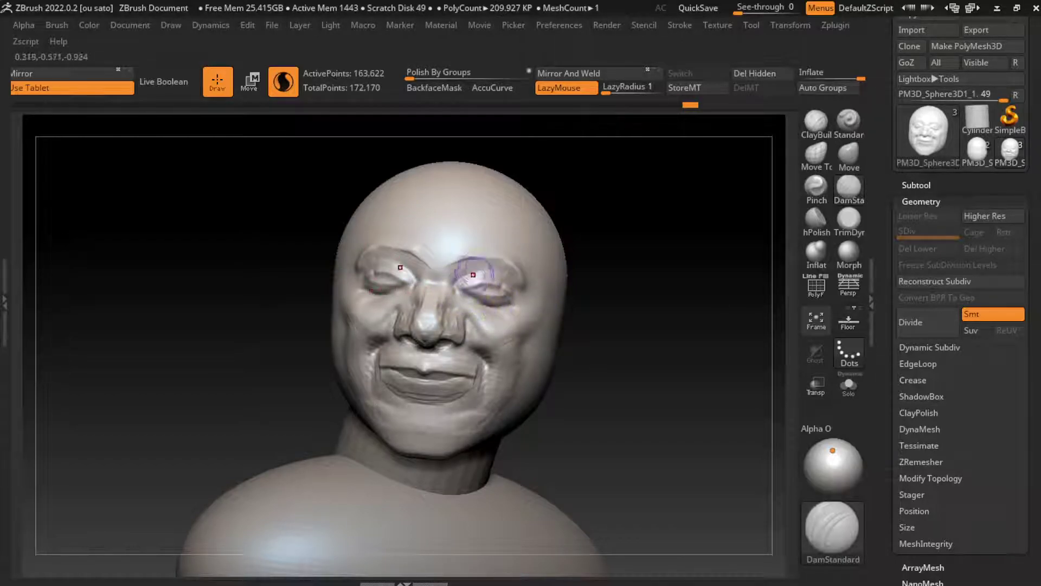
left_click(816, 122)
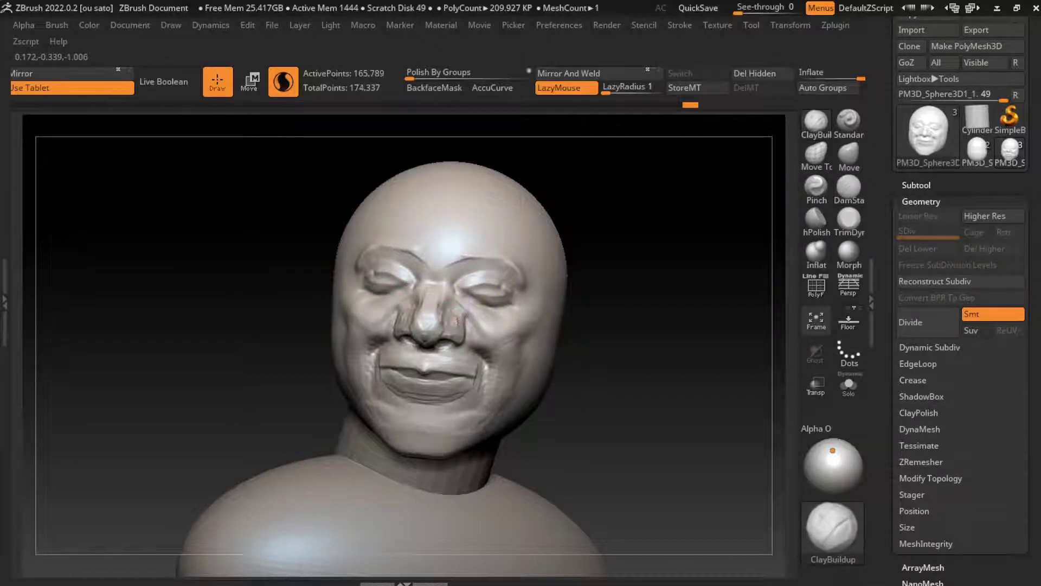
left_click_drag(457, 288, 539, 232)
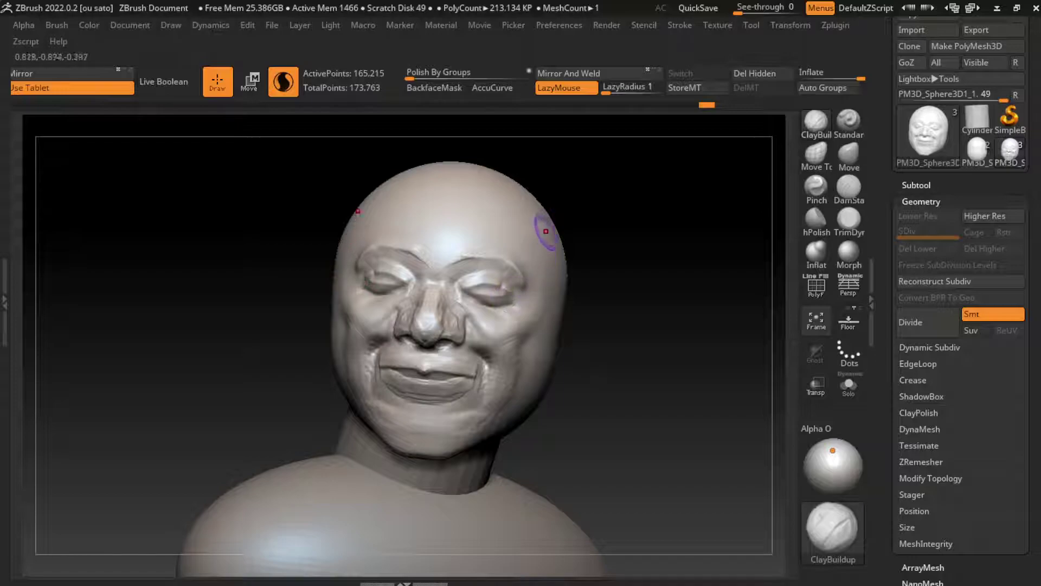
mouse_move(465, 293)
left_mouse_down()
mouse_move(479, 331)
mouse_move(515, 298)
left_mouse_up()
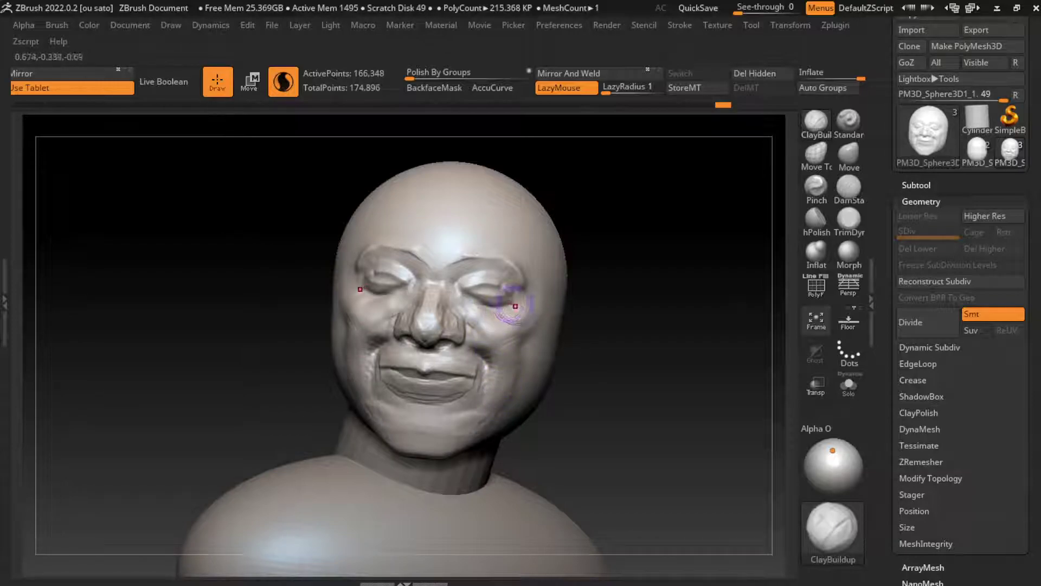
Nudge the nose shape and the upper lip slightly with the Move brush.
key("b")
key("m")
key("v")
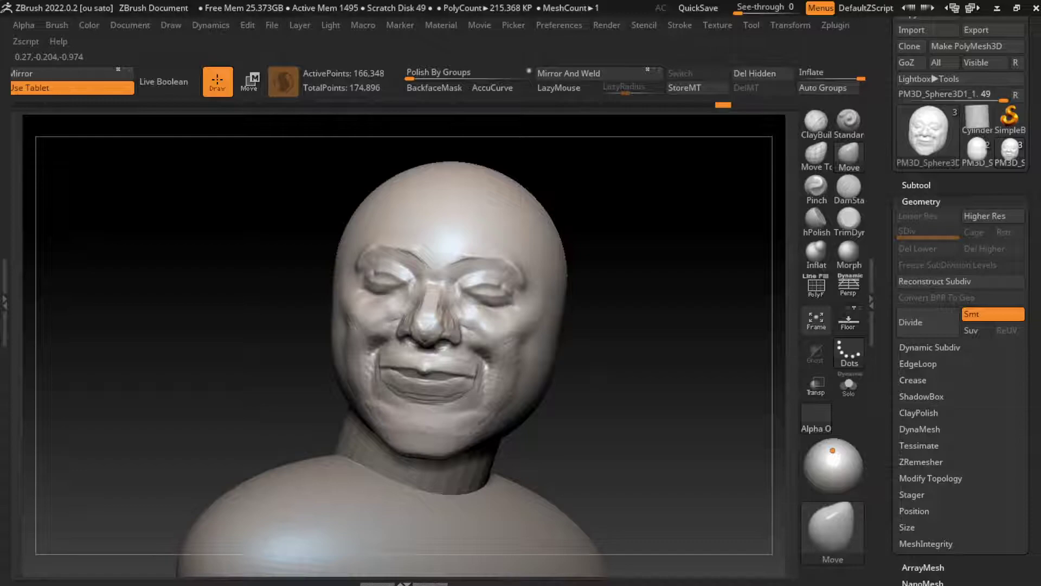
left_click_drag(450, 304, 425, 331)
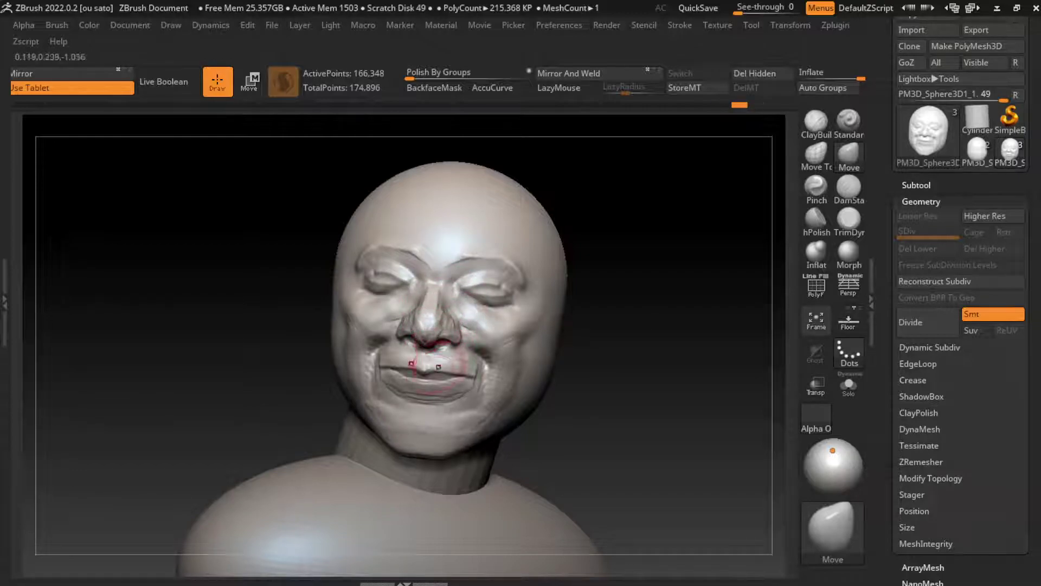
left_click_drag(438, 367, 435, 361)
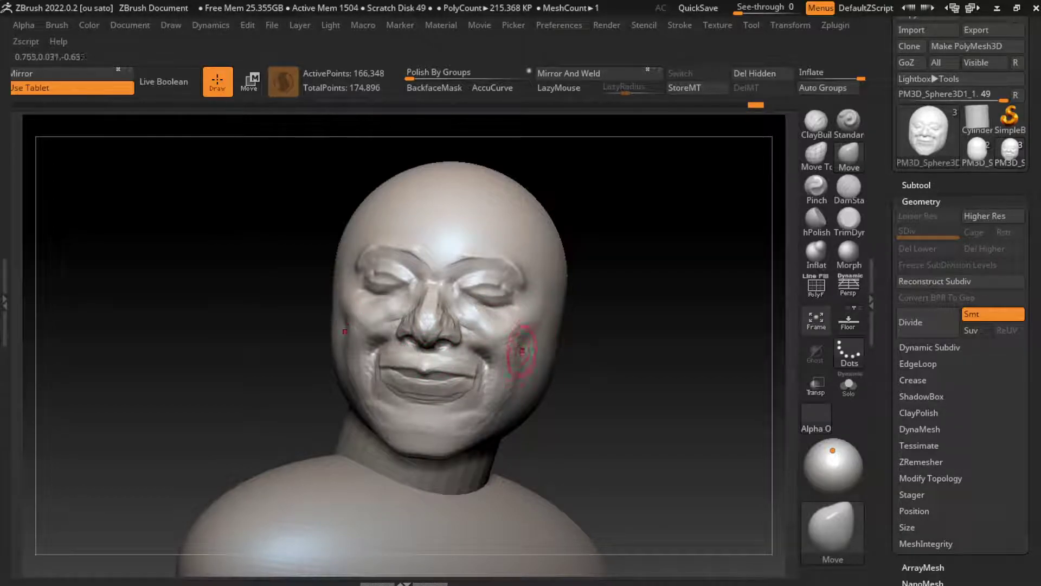
Carve upper-lip definition with DamStandard, then refine the lips, smile cheek and under-eye crease.
left_click(849, 187)
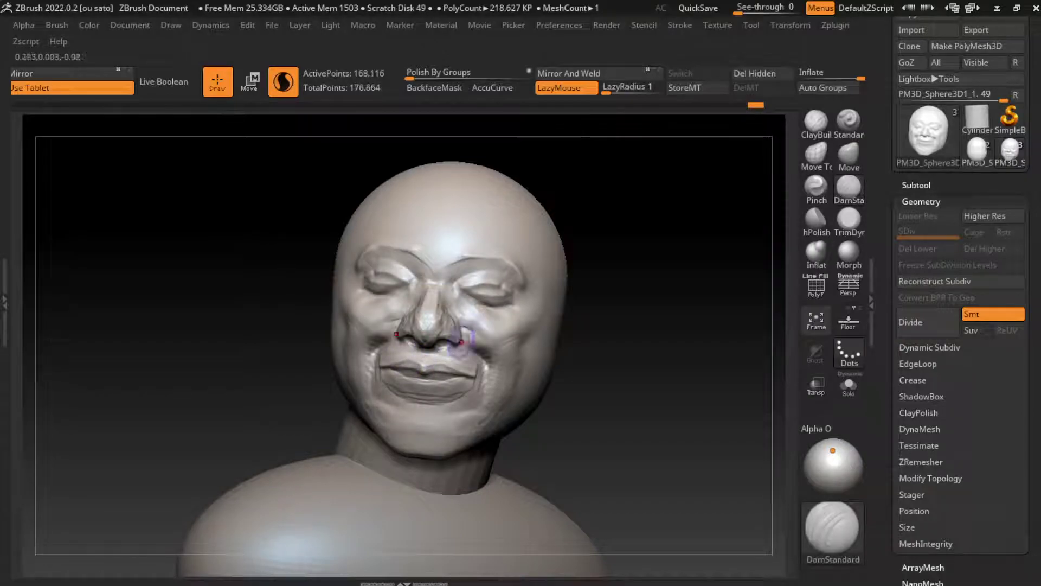
mouse_move(472, 347)
left_mouse_down()
mouse_move(440, 364)
mouse_move(478, 377)
left_mouse_up()
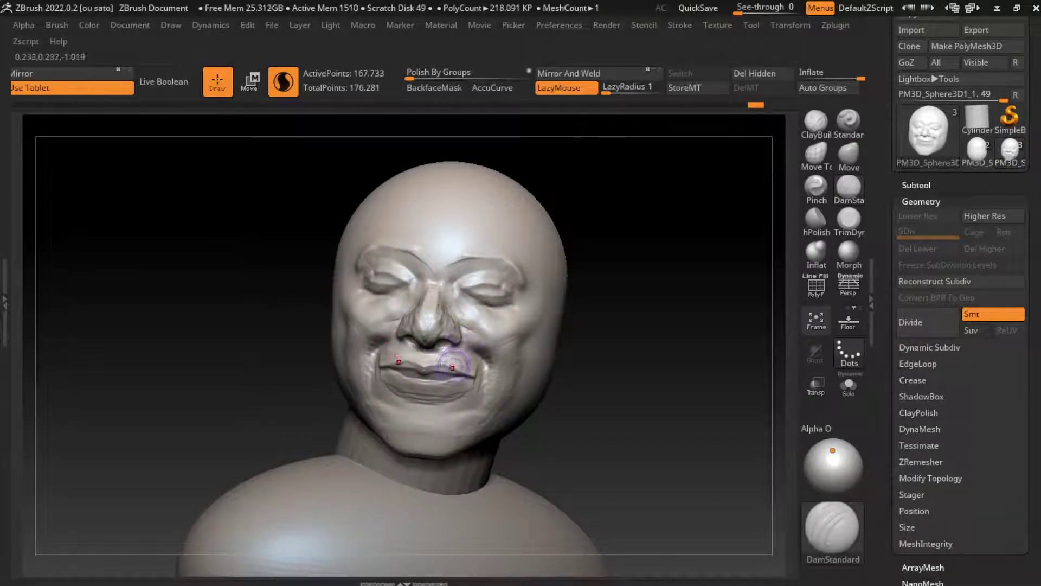
left_click(849, 155)
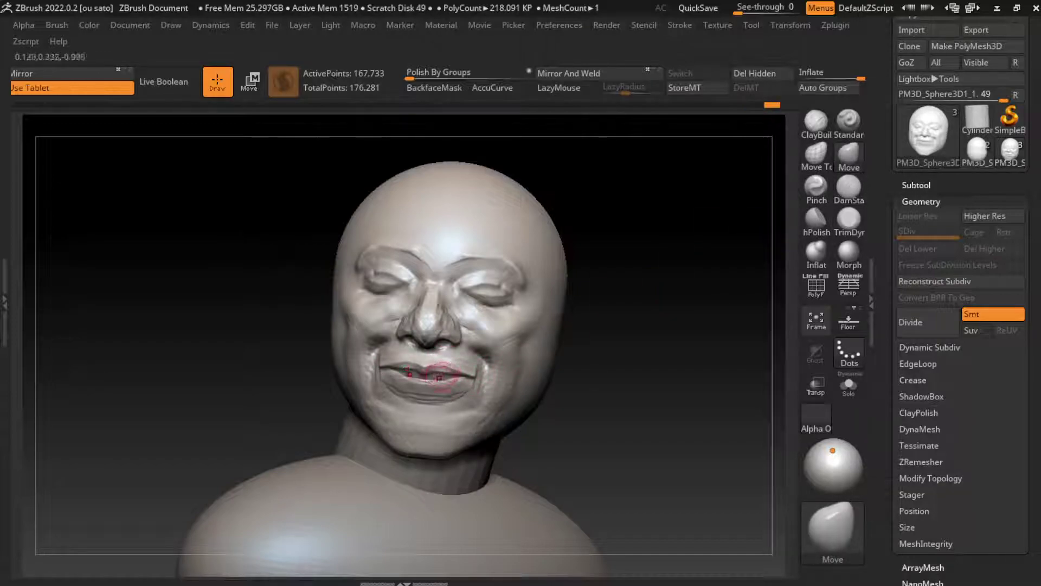
left_click_drag(440, 374, 450, 375)
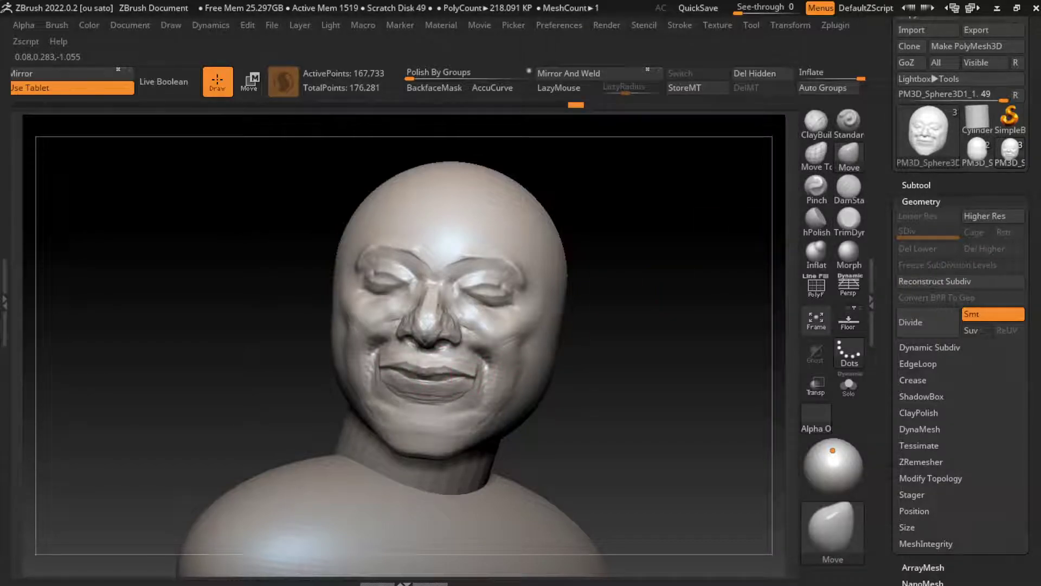
left_click_drag(504, 324, 599, 325)
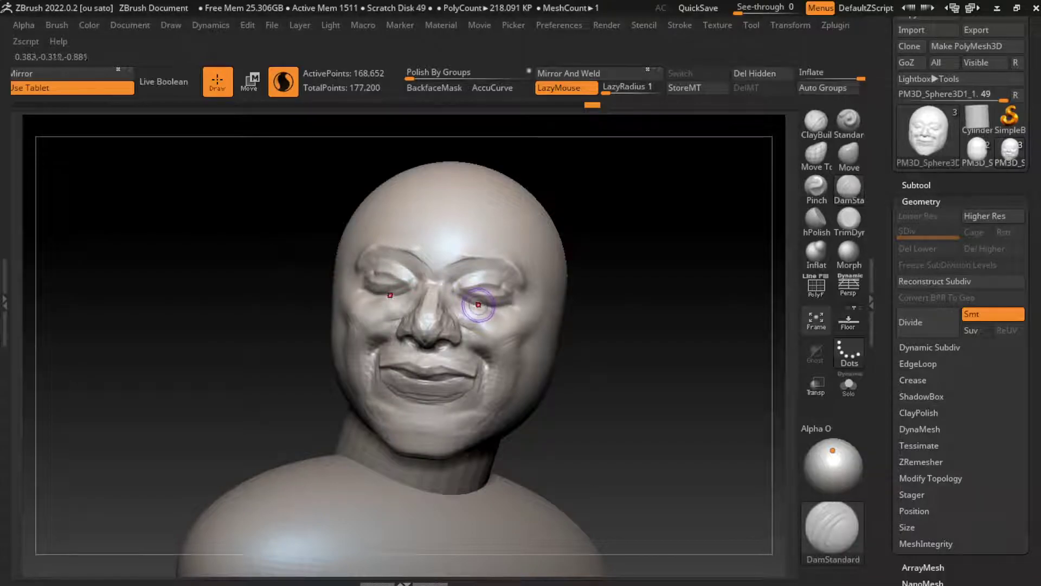
mouse_move(481, 307)
left_mouse_down()
mouse_move(468, 319)
mouse_move(479, 301)
left_mouse_up()
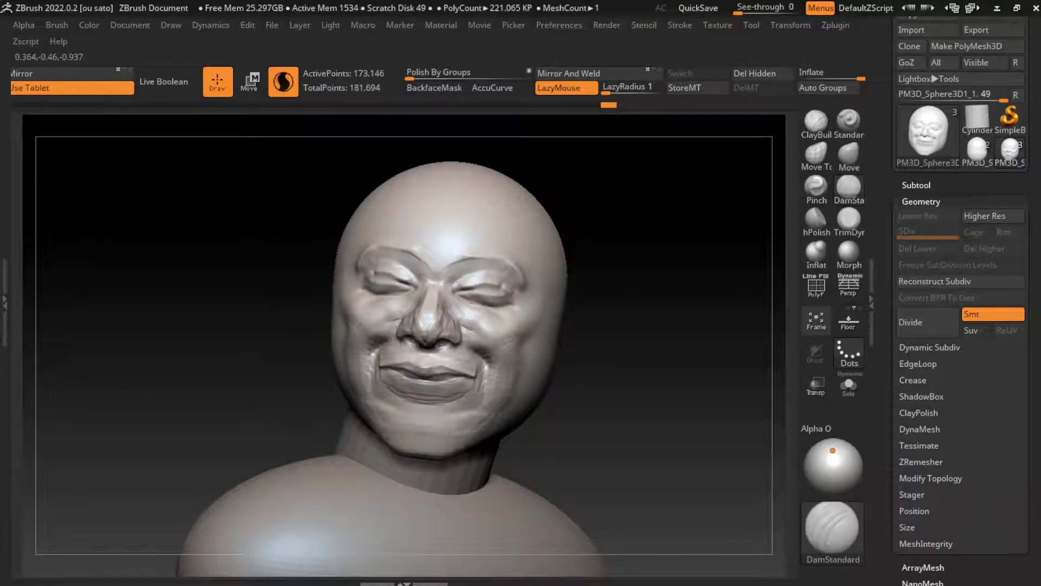
right_click_drag(483, 402, 505, 388)
Reshape the nose bridge with Move and carve creases beside the right eye with DamStandard.
left_click(848, 155)
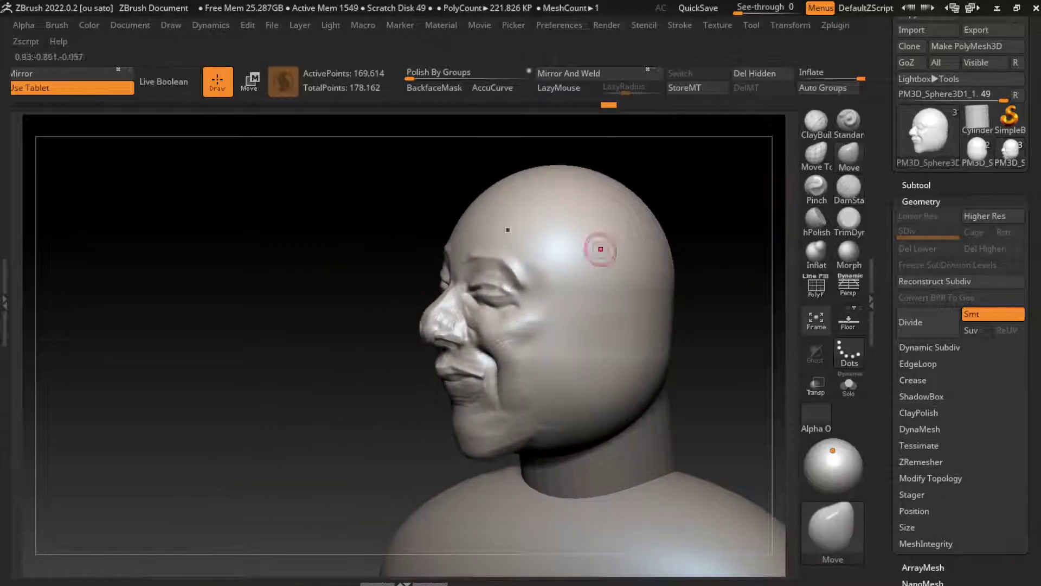
mouse_move(473, 296)
left_mouse_down()
mouse_move(465, 293)
mouse_move(513, 293)
left_mouse_up()
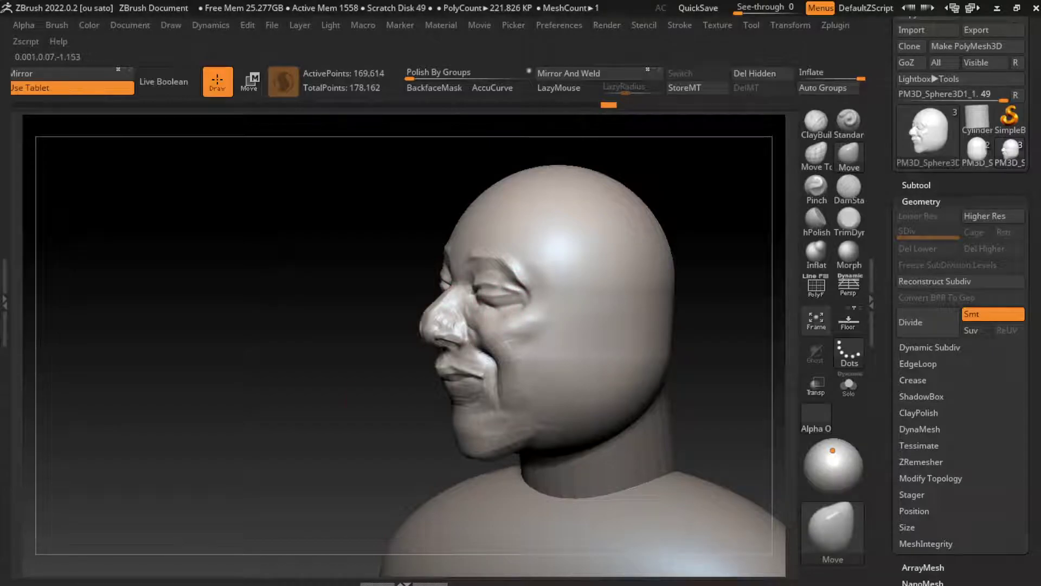
right_click_drag(504, 314, 352, 309)
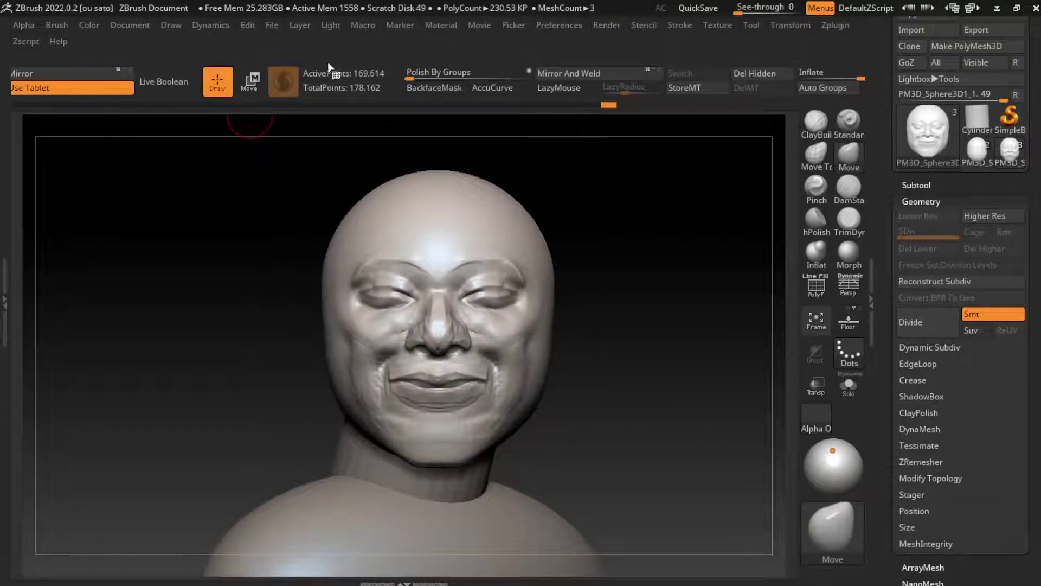
left_click(130, 25)
right_click_drag(504, 314, 529, 303)
key("s")
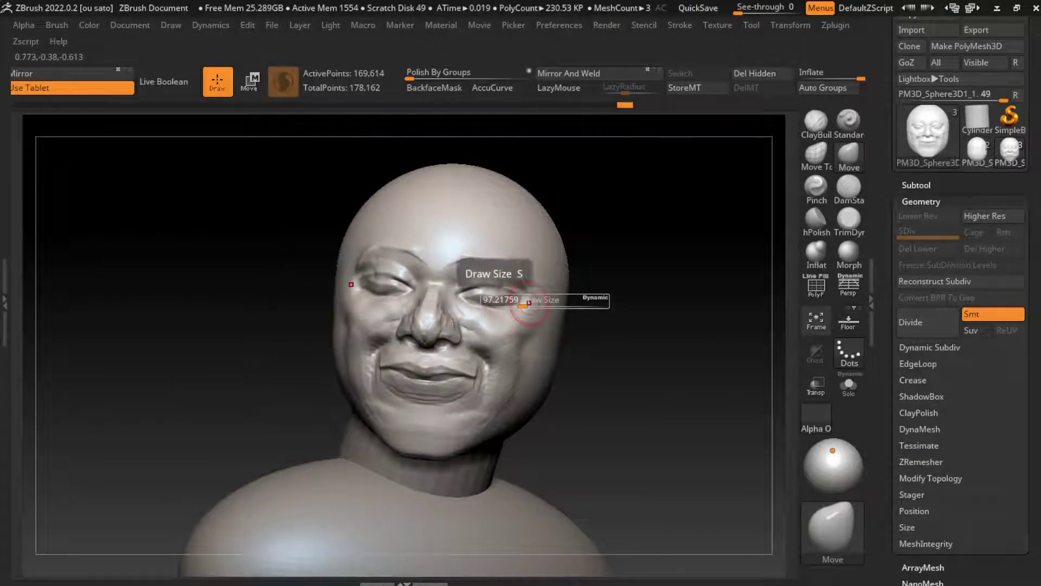
left_click(849, 188)
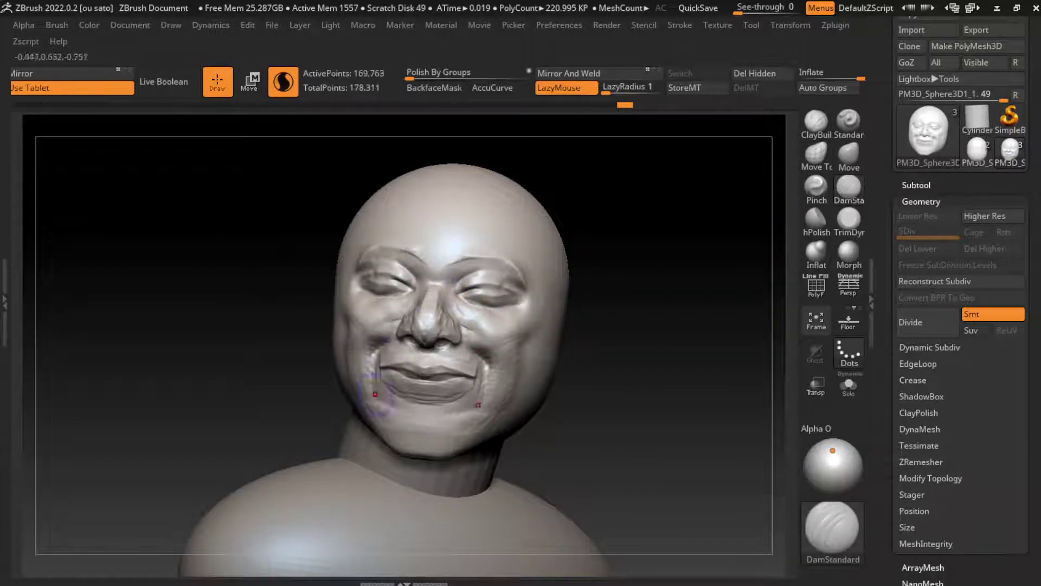
left_click_drag(493, 314, 516, 326)
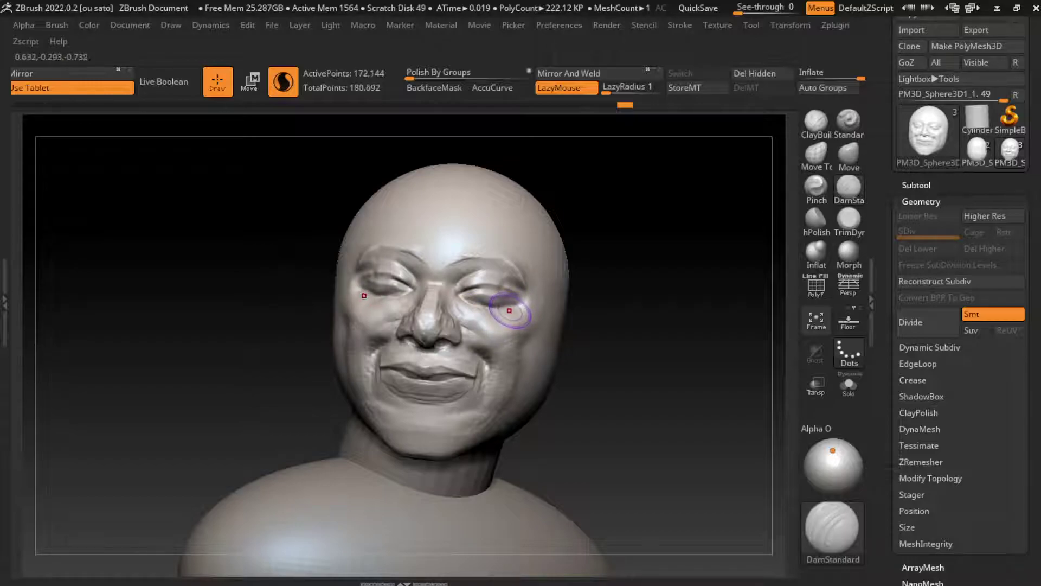
left_click_drag(488, 293, 528, 328)
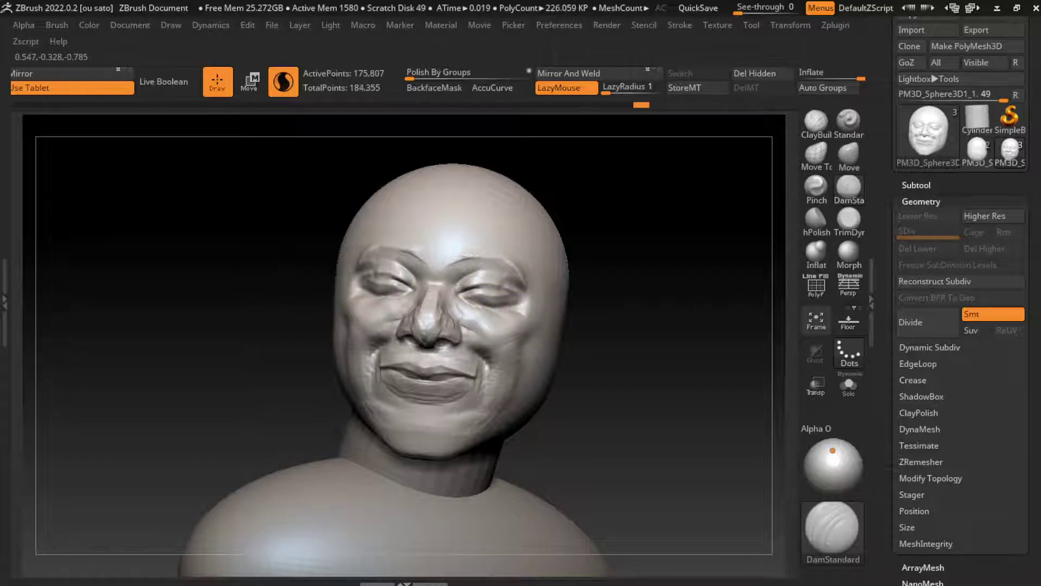
Build up volume on the cheek beside the right eye with ClayBuildup.
key("b")
key("c")
key("b")
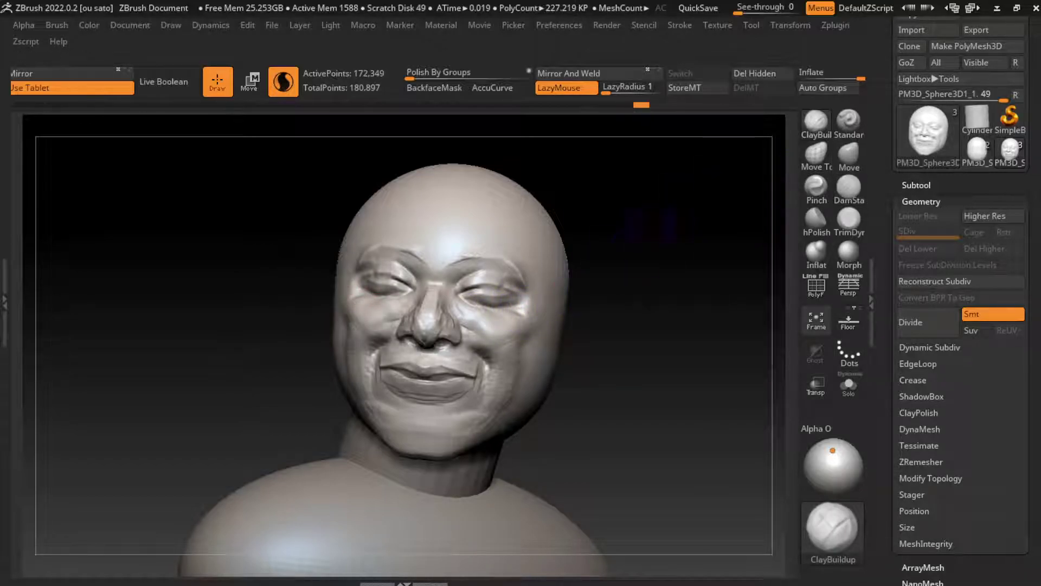
right_click_drag(645, 225, 649, 264, "ctrl")
mouse_move(561, 285)
left_mouse_down()
mouse_move(537, 254)
mouse_move(520, 325)
mouse_move(520, 282)
mouse_move(578, 255)
left_mouse_up()
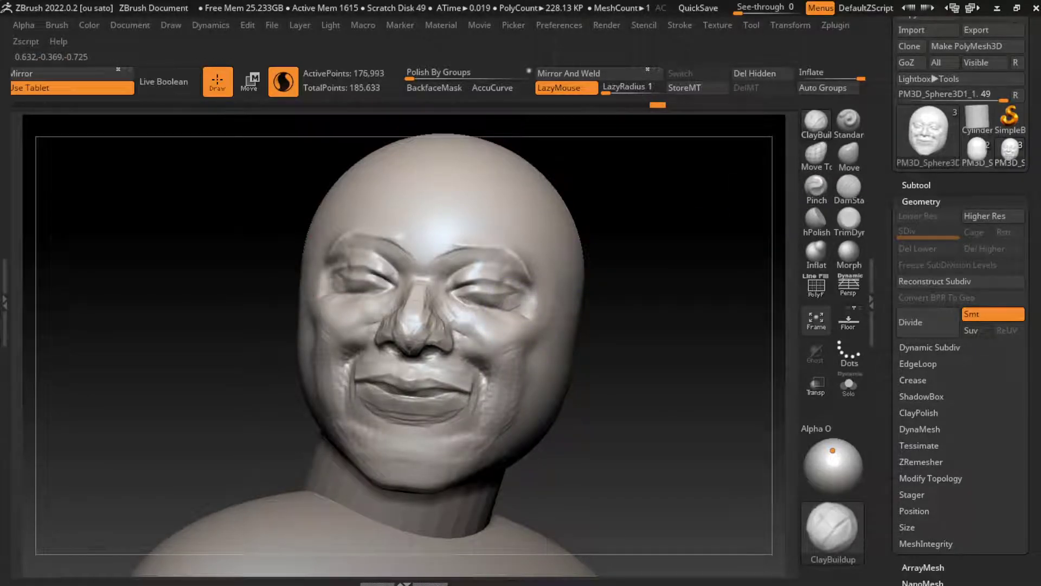
left_click_drag(558, 293, 554, 314)
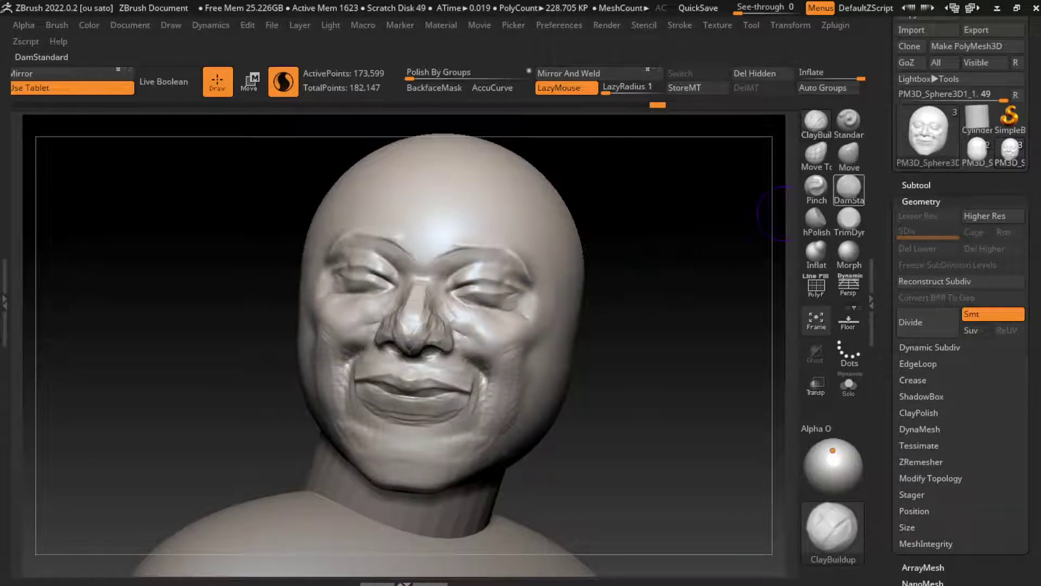
left_click_drag(542, 277, 538, 289)
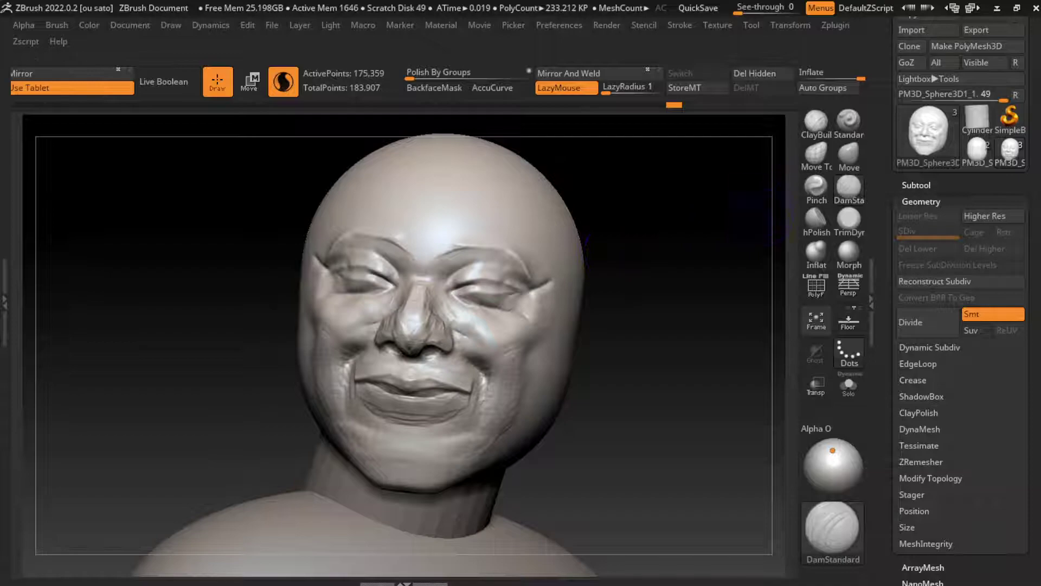
left_click_drag(705, 325, 640, 325)
mouse_move(537, 287)
left_mouse_down()
mouse_move(563, 282)
mouse_move(597, 251)
mouse_move(594, 271)
mouse_move(548, 255)
mouse_move(591, 247)
mouse_move(594, 258)
left_mouse_up()
left_click(816, 120)
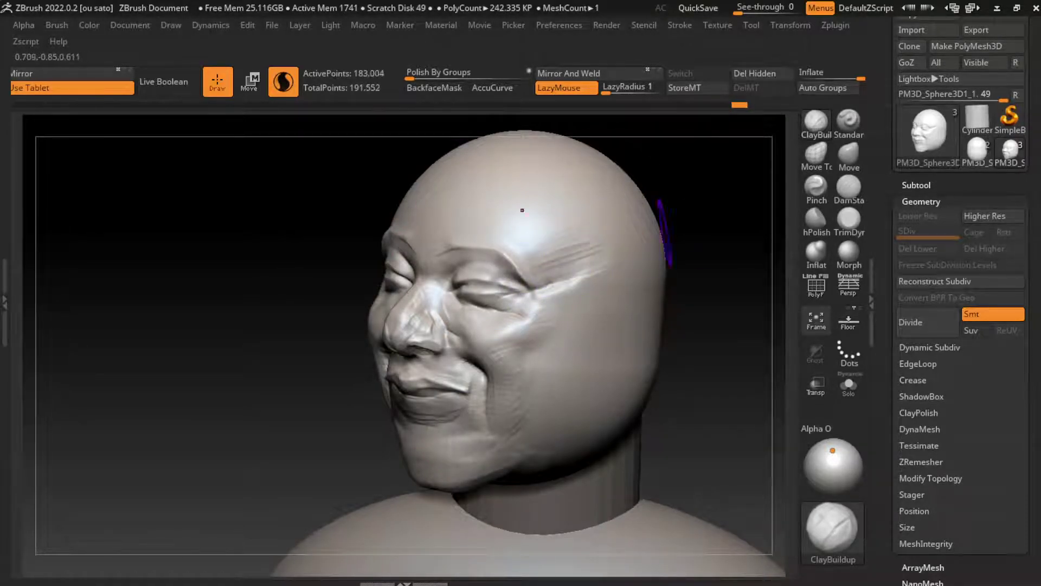
From a side profile, try a small stroke beside the eye and undo it.
right_click_drag(523, 209, 693, 174)
left_click(130, 25)
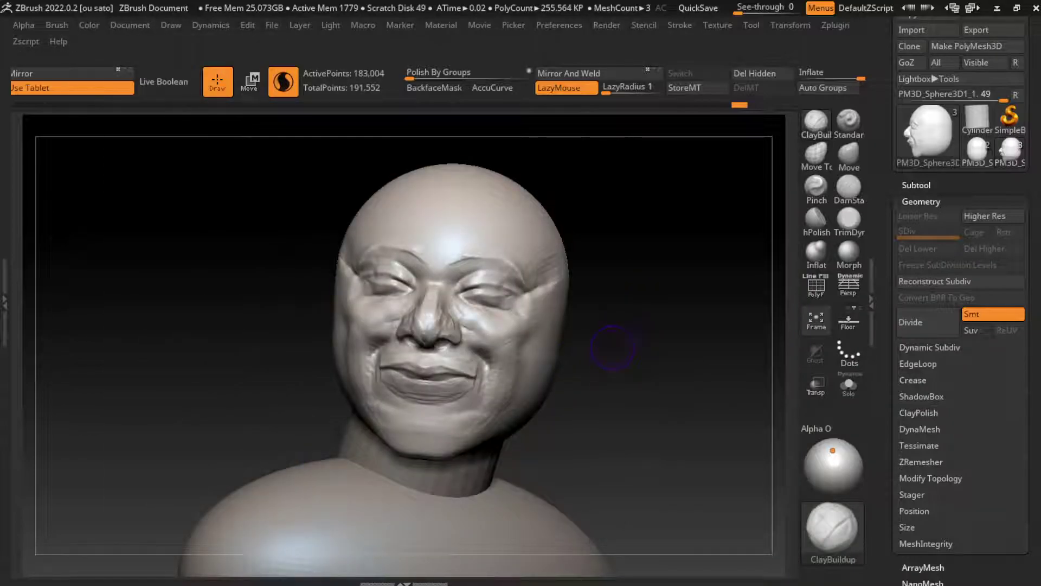
left_click_drag(472, 274, 485, 303)
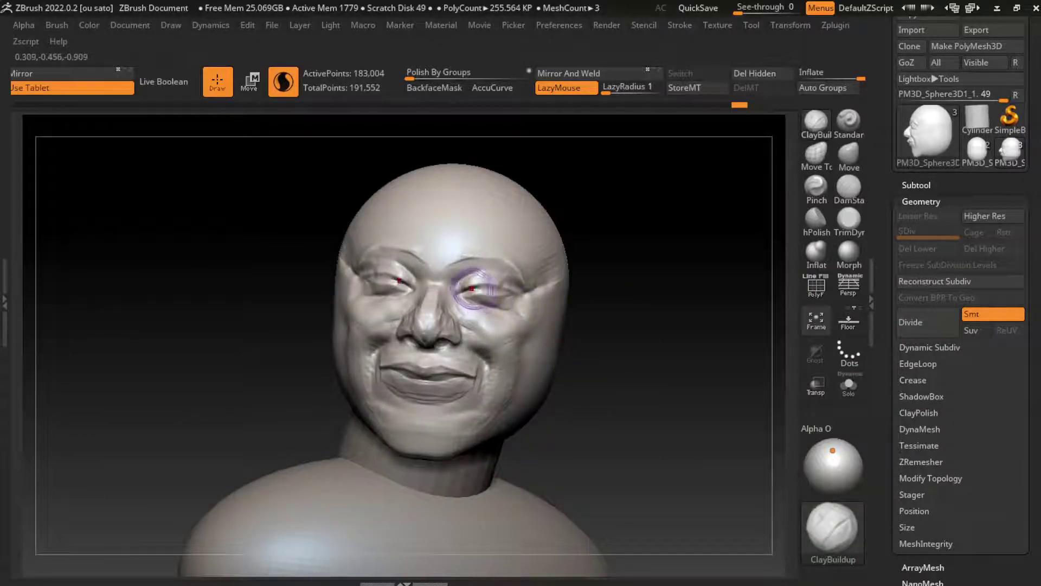
key("ctrl+z")
Deepen the eyelid creases on both eyes symmetrically with a resized DamStandard brush.
key("b")
key("d")
key("s")
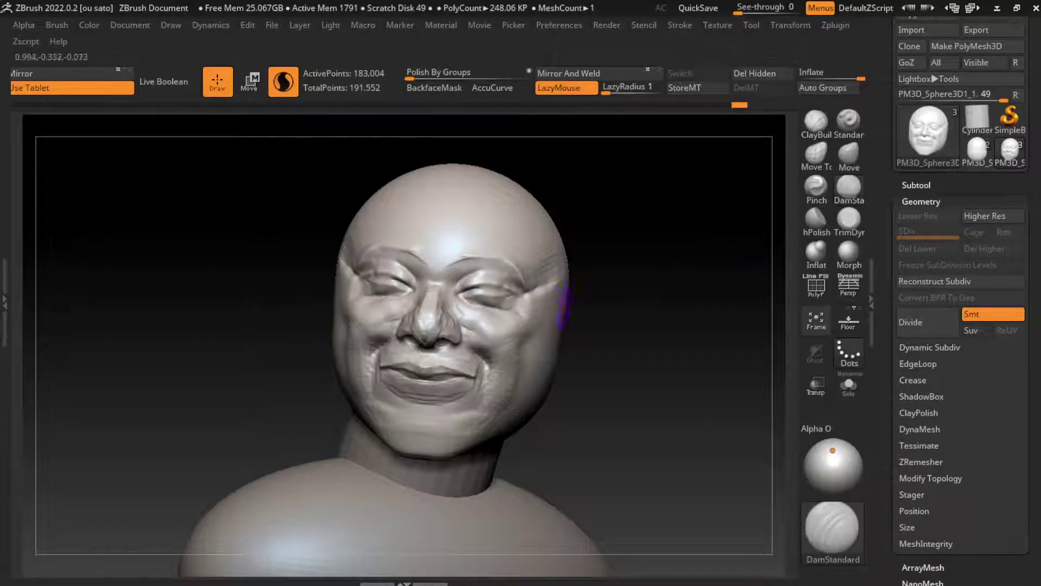
right_click_drag(499, 302, 477, 282, "ctrl")
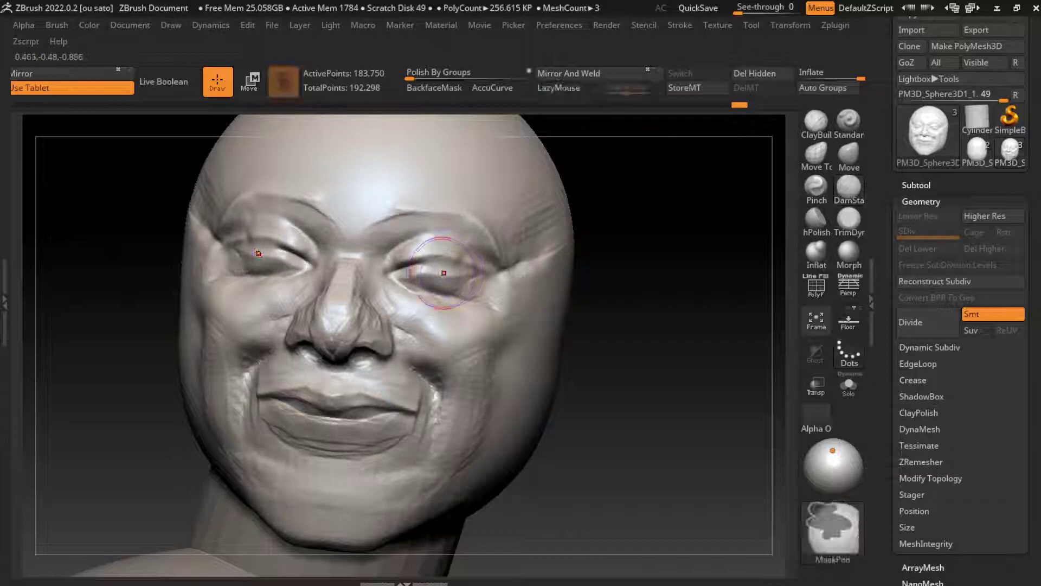
key("s")
left_click_drag(418, 274, 374, 261)
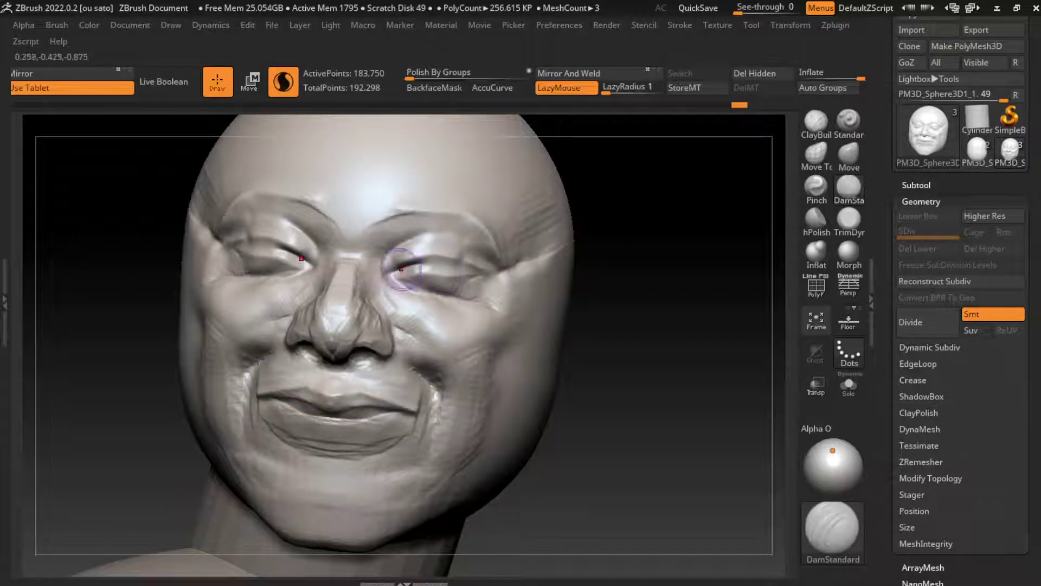
left_click_drag(450, 269, 402, 268)
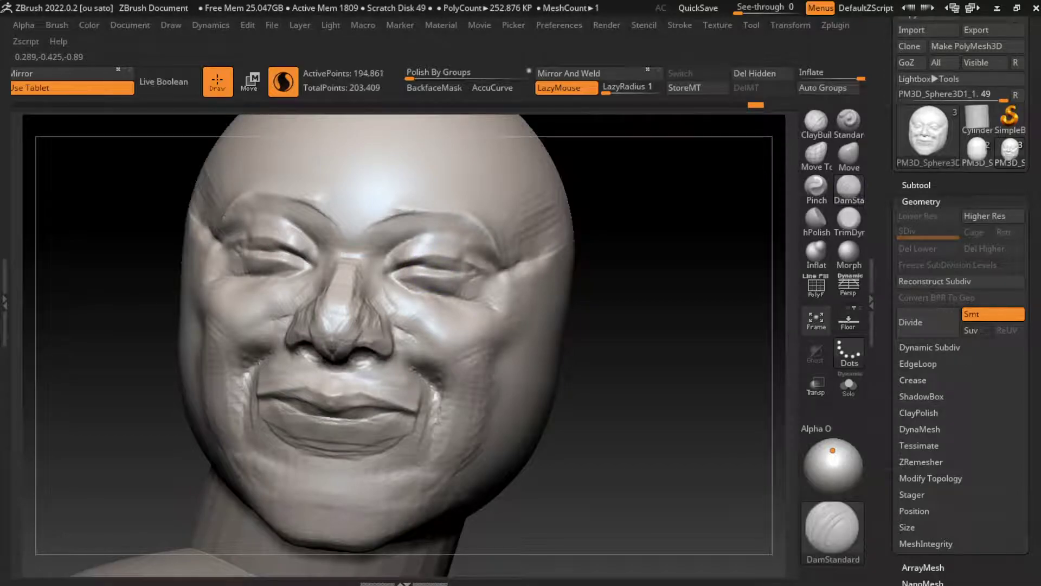
left_click_drag(450, 261, 401, 265)
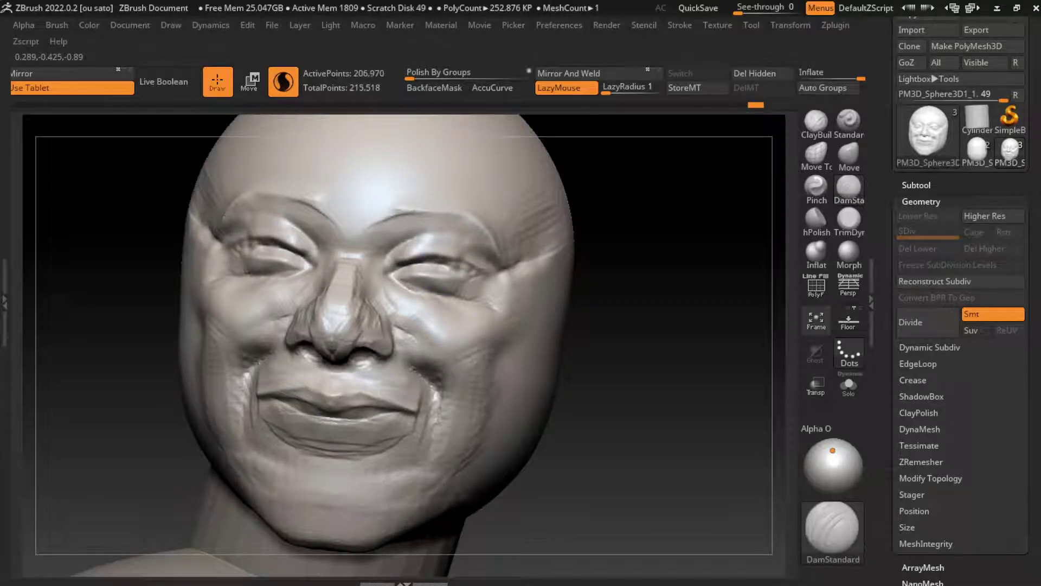
left_click_drag(428, 264, 402, 265)
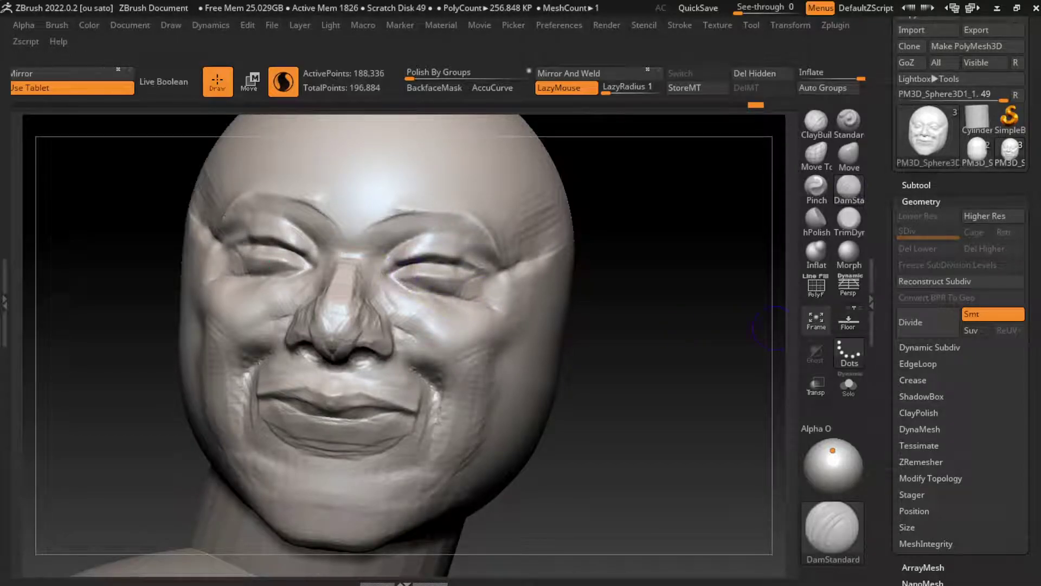
left_click(916, 185)
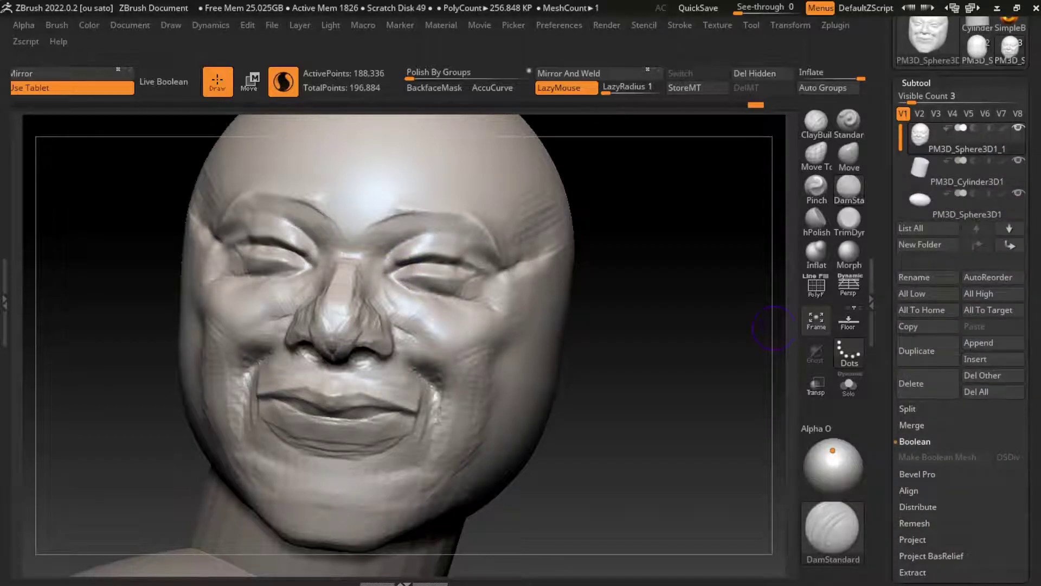
Append a Sphere subtool and shrink it to eyeball size.
left_click(979, 342)
left_click(978, 342)
left_click(522, 363)
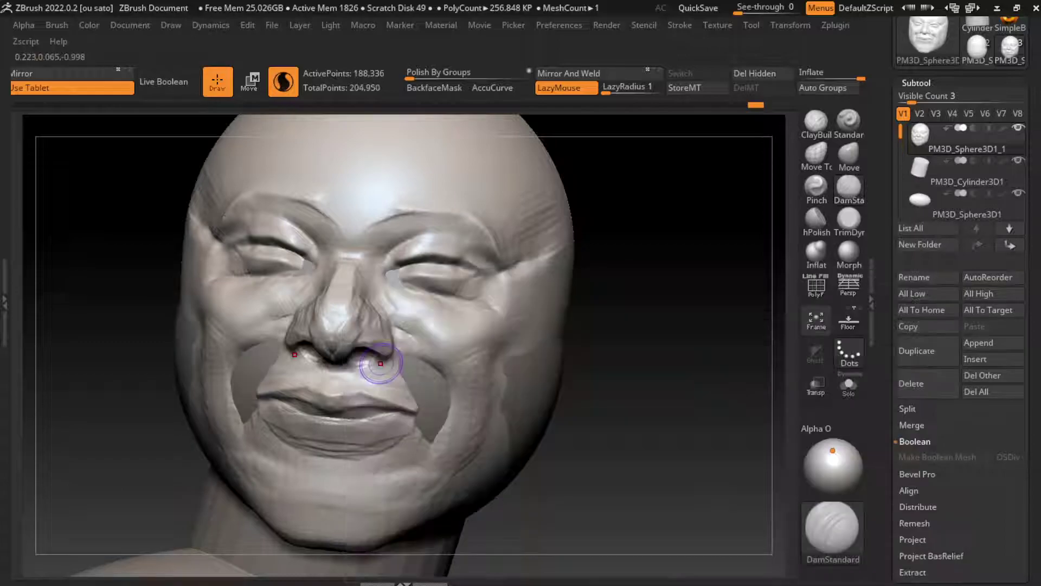
left_click(328, 370, "alt")
key("w")
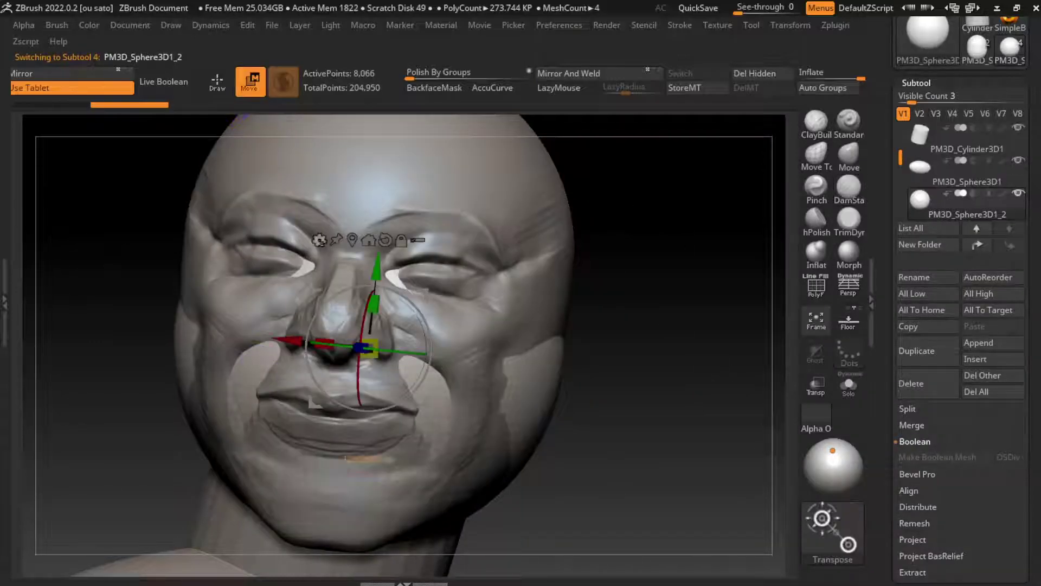
mouse_move(333, 368)
left_mouse_down()
mouse_move(431, 355)
mouse_move(704, 432)
mouse_move(725, 388)
mouse_move(736, 387)
left_mouse_up()
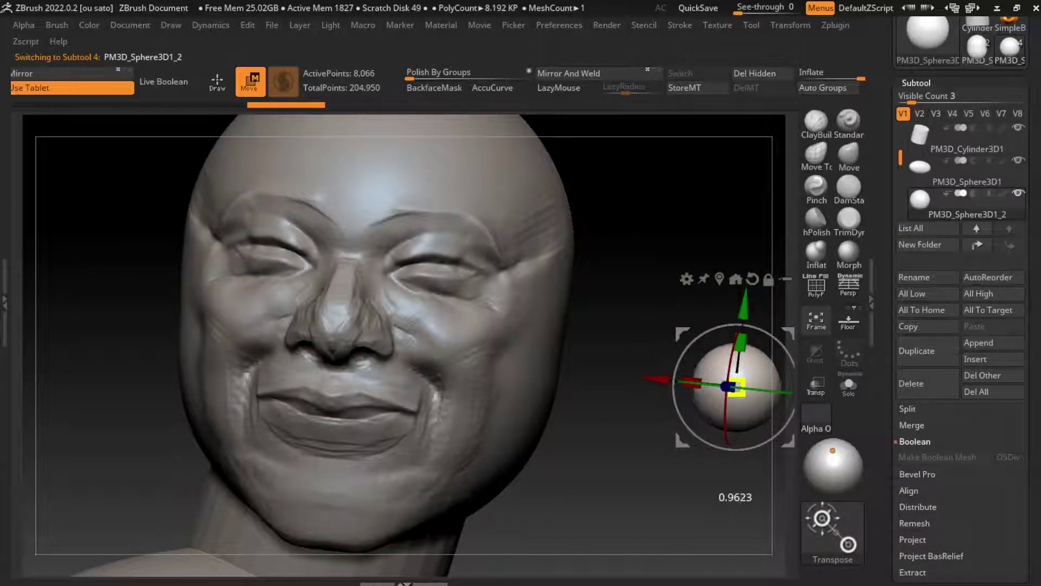
Move the sphere into the right eye socket, checking from the side and below.
left_click_drag(379, 325, 162, 325)
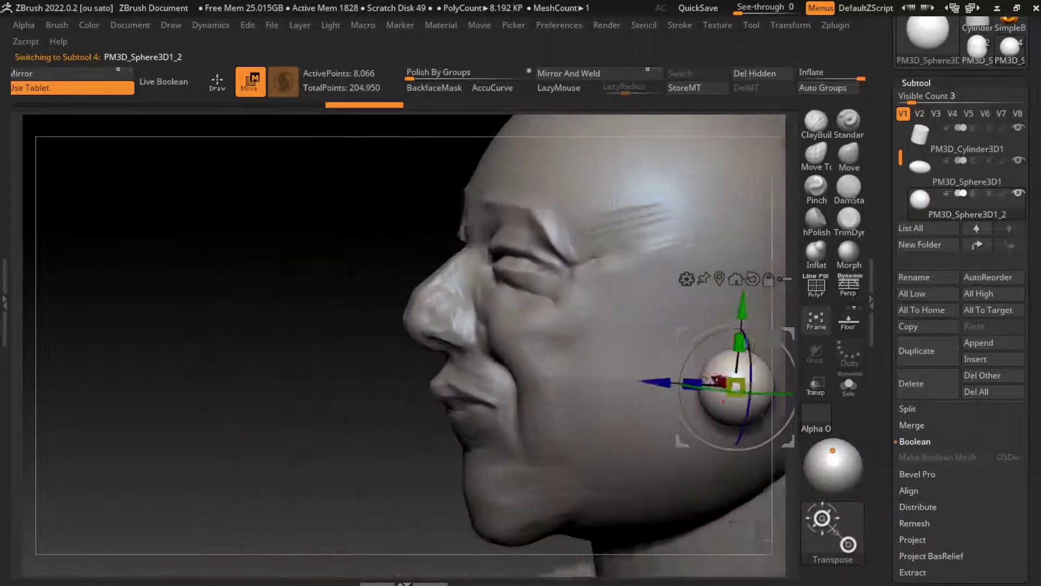
left_click_drag(721, 320, 596, 295)
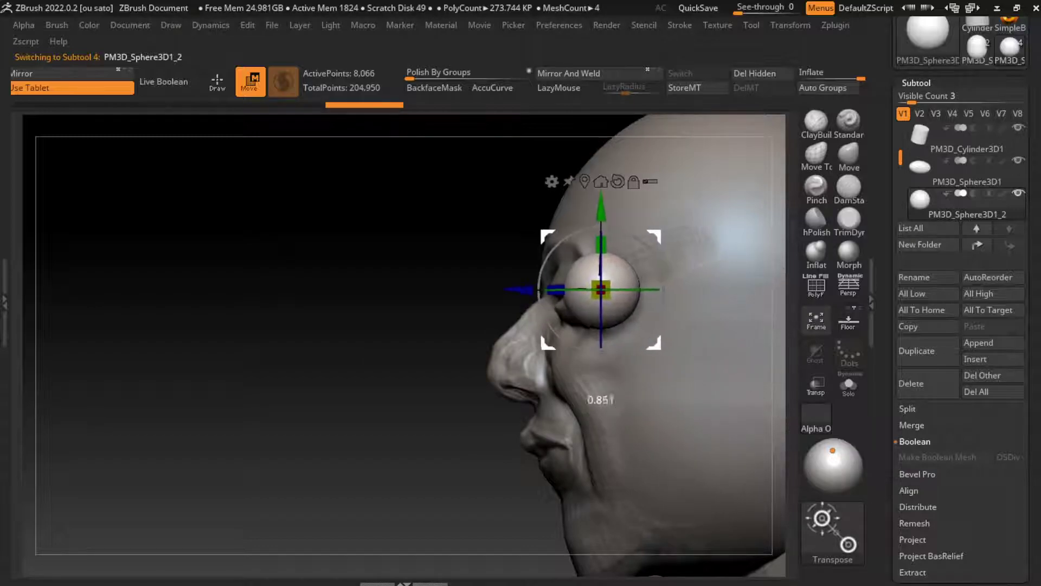
left_click_drag(217, 325, 434, 326)
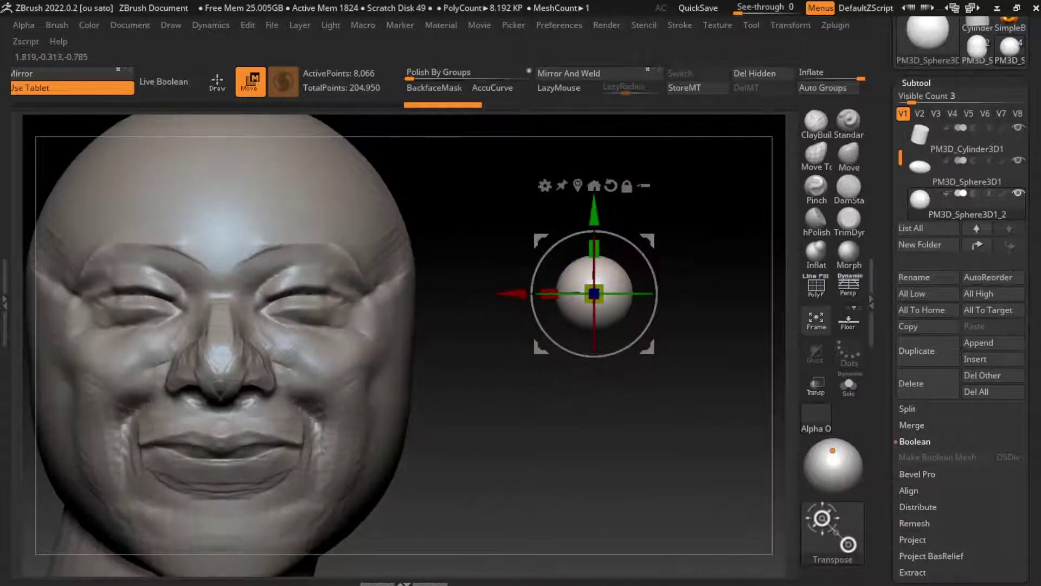
mouse_move(592, 294)
left_mouse_down()
mouse_move(317, 293)
mouse_move(319, 282)
left_mouse_up()
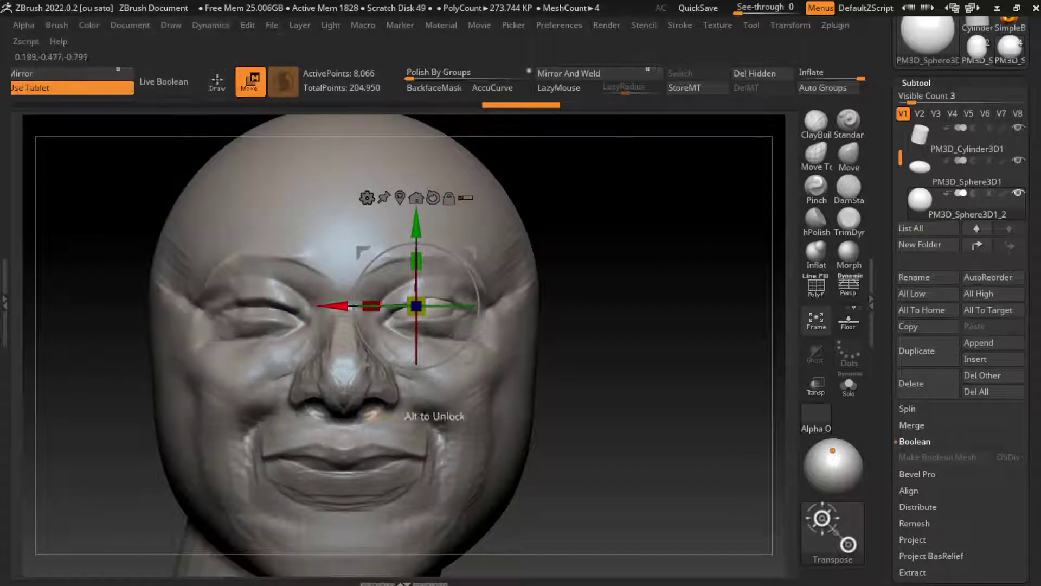
left_click(130, 25)
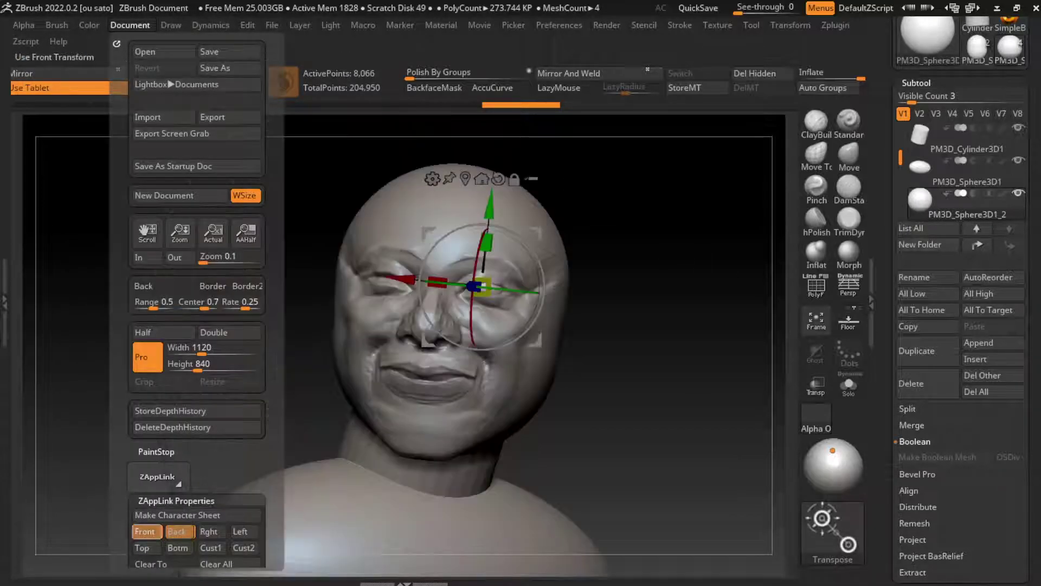
left_click_drag(650, 380, 651, 271)
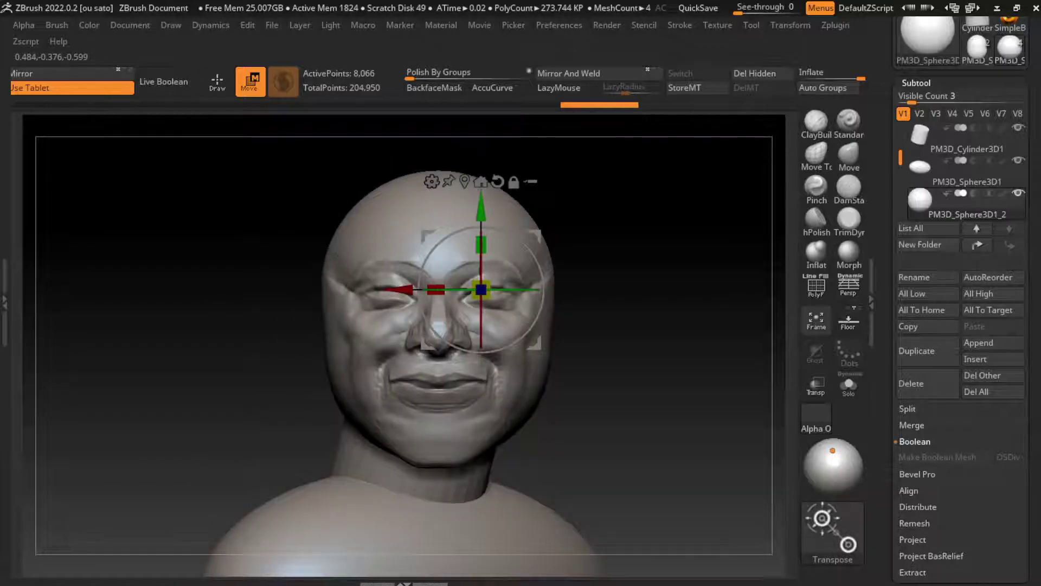
Mirror And Weld the eyeball into the other socket and return to sculpting.
left_click(569, 73)
left_click(130, 25)
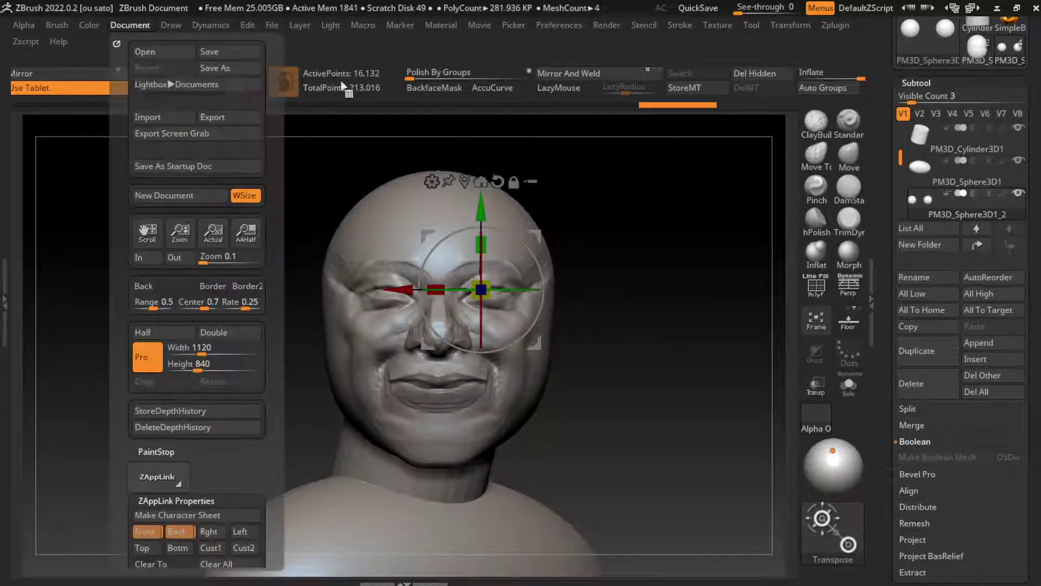
left_click_drag(623, 174, 658, 200)
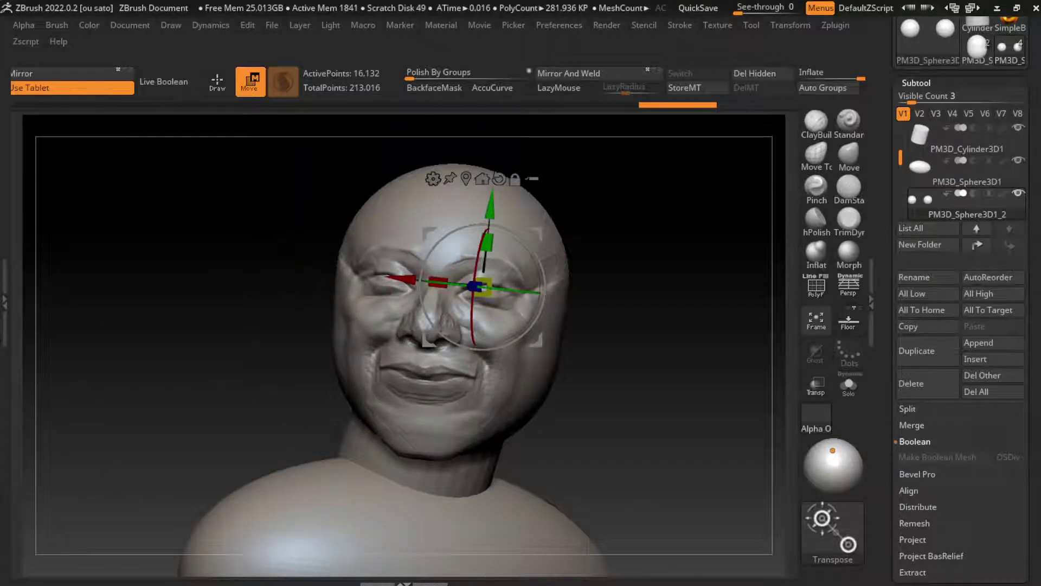
key("q")
left_click(545, 366, "alt")
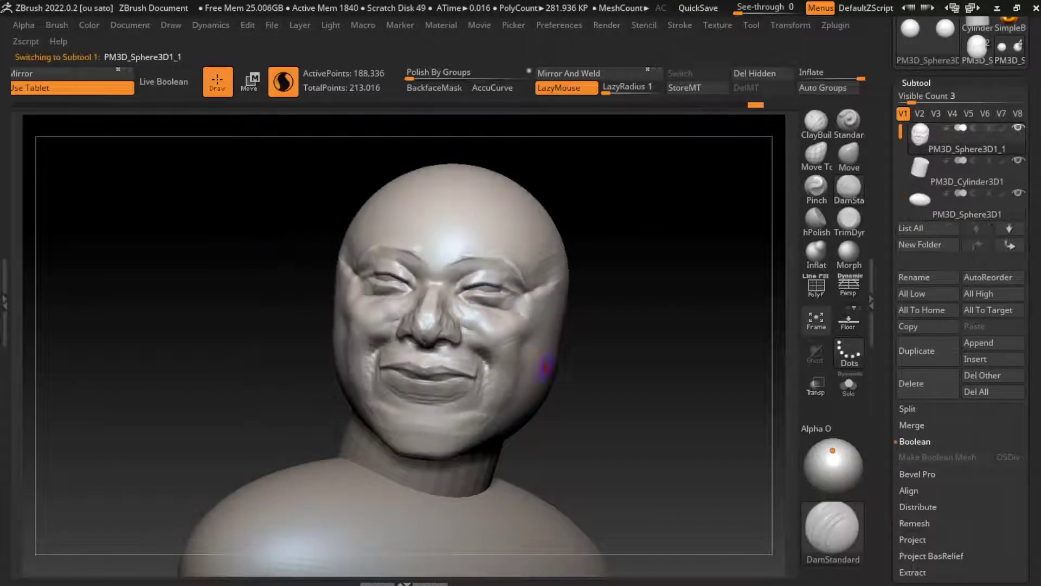
right_click_drag(596, 331, 596, 380, "ctrl")
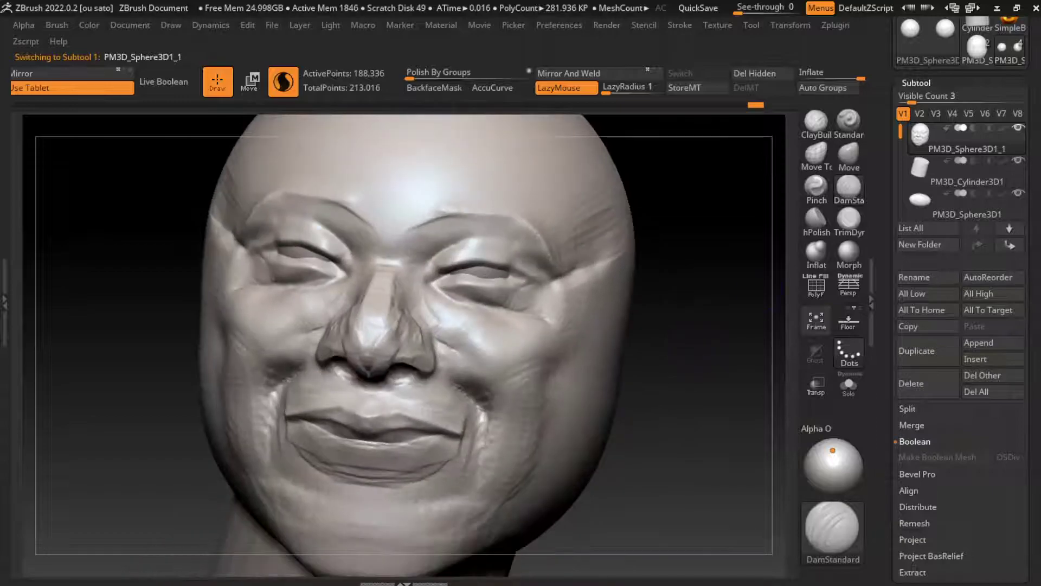
right_click_drag(472, 277, 472, 320, "ctrl")
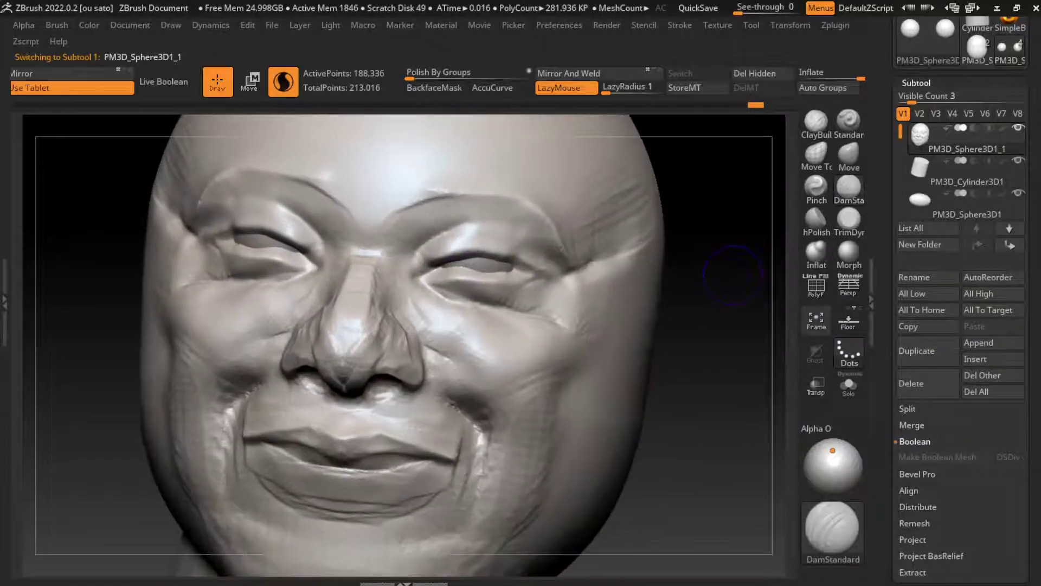
key("s")
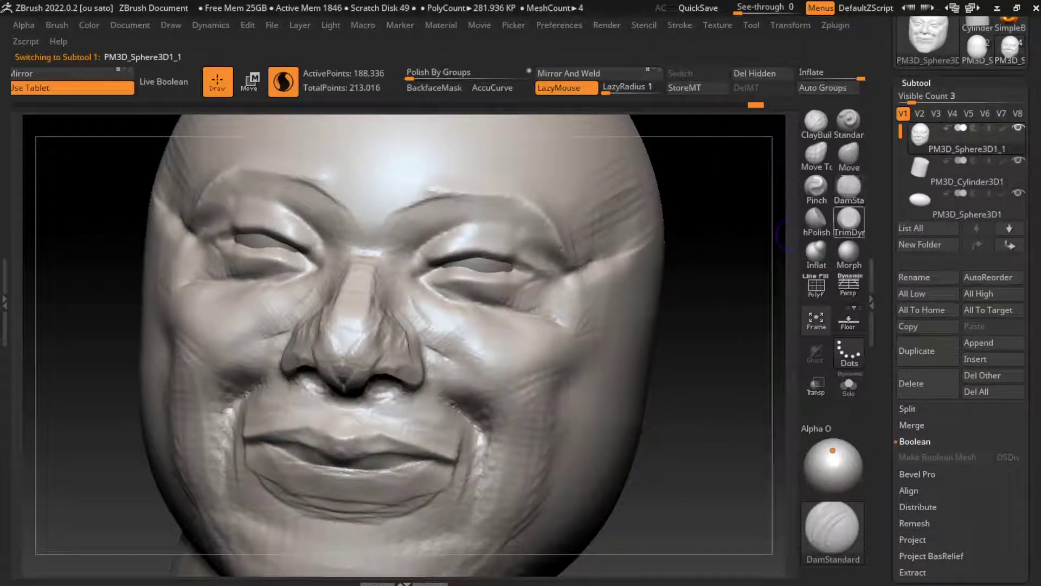
left_click(815, 121)
mouse_move(705, 217)
left_mouse_down()
mouse_move(704, 326)
mouse_move(700, 195)
left_mouse_up()
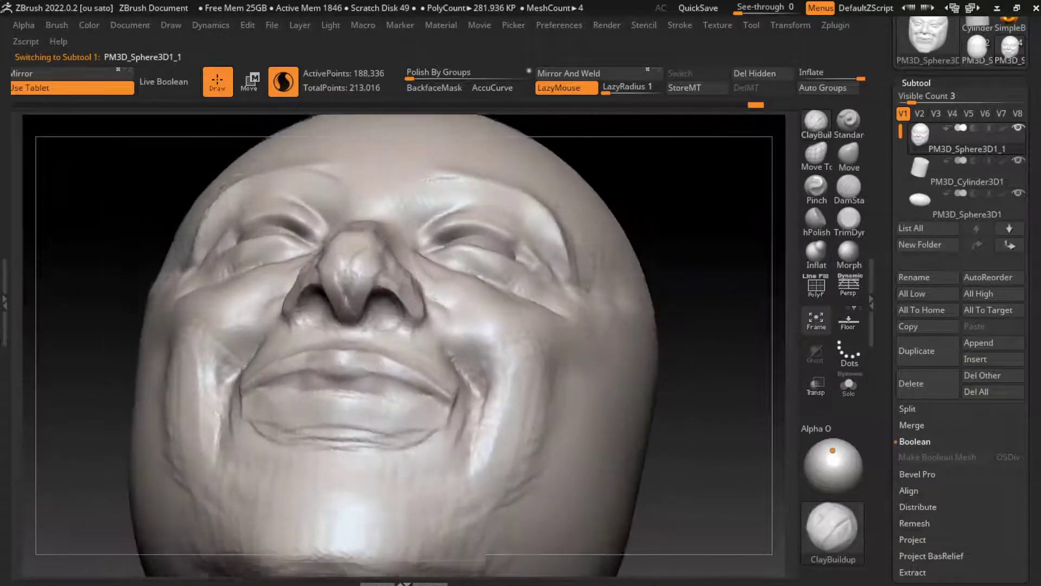
left_click(848, 154)
key("s")
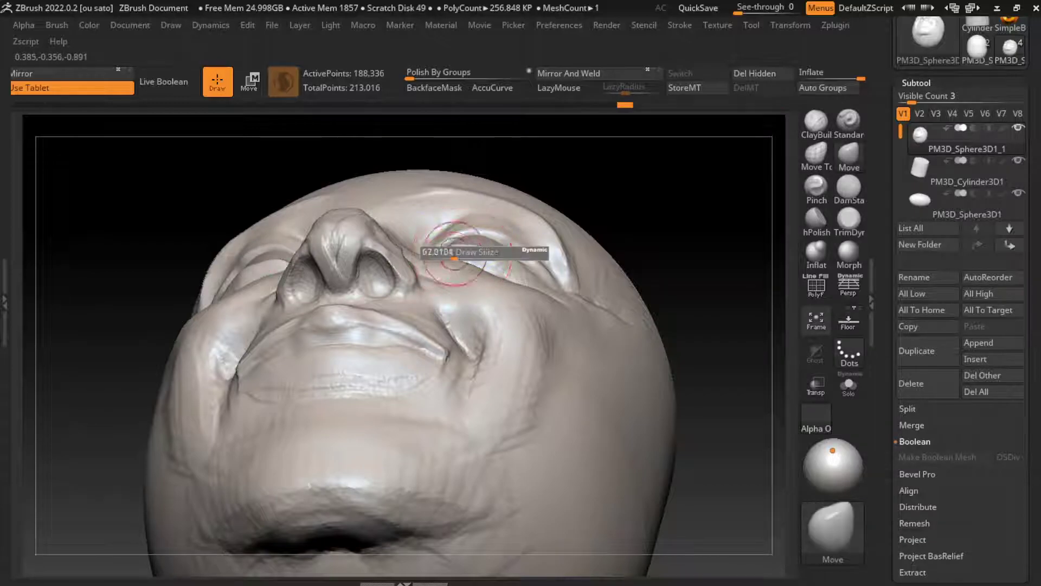
right_click_drag(476, 268, 438, 248)
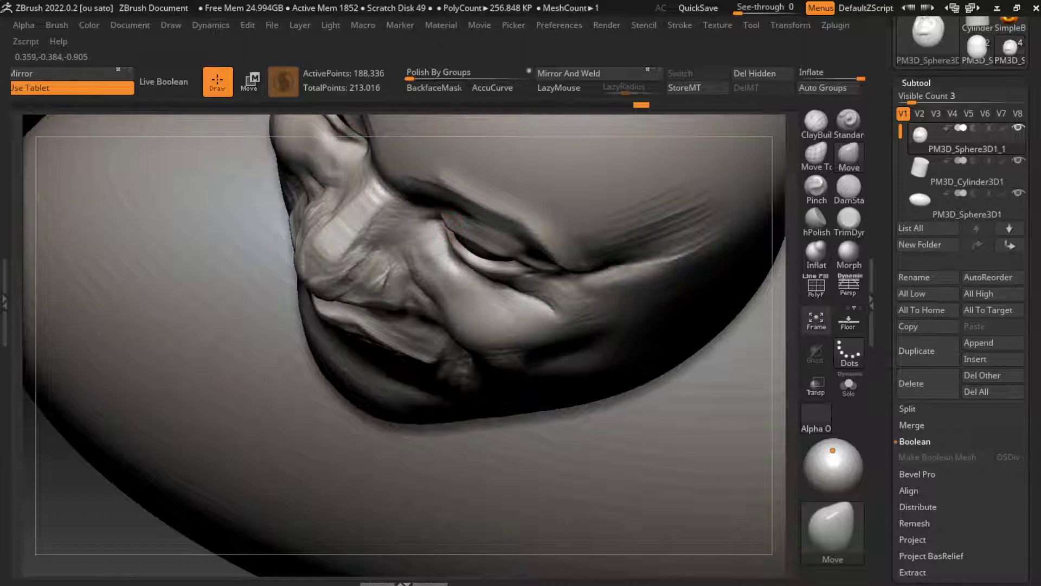
key("f")
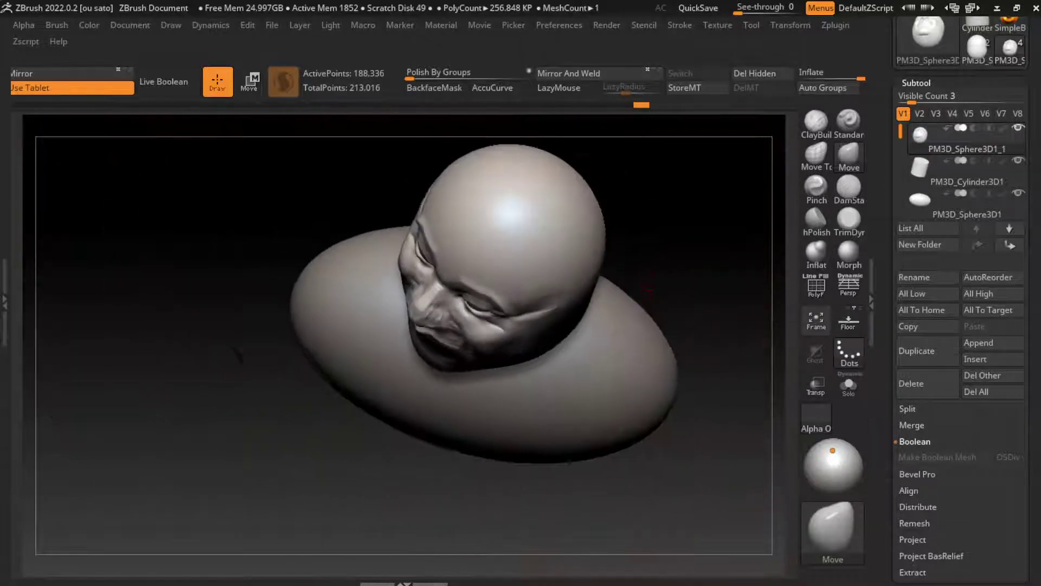
mouse_move(781, 353)
right_mouse_down()
mouse_move(662, 232)
mouse_move(667, 358)
right_mouse_up()
key("space")
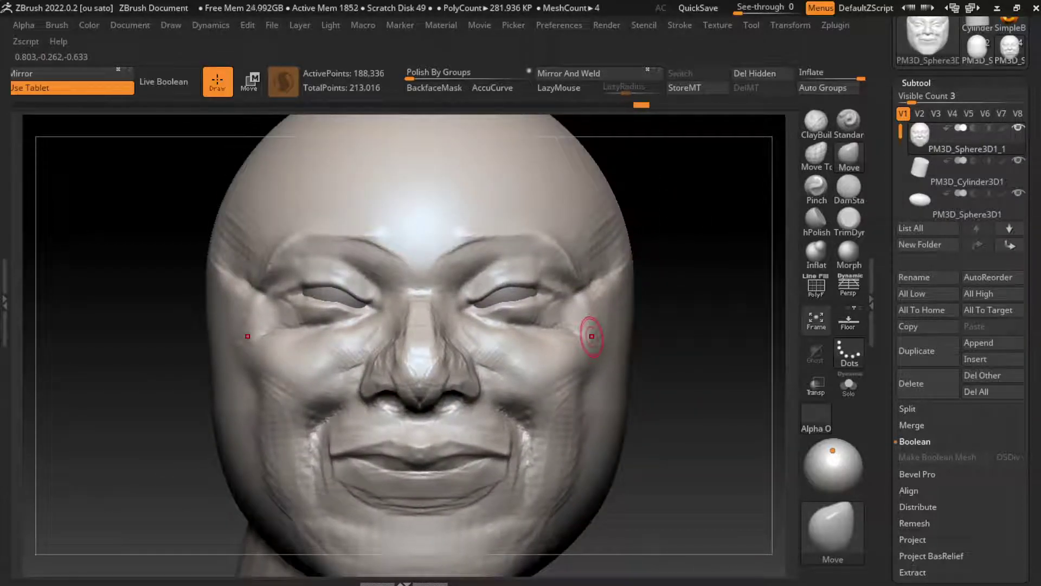
left_click(130, 25)
Carve DamStandard creases along the right lower eyelid and inner corner.
mouse_move(662, 304)
right_mouse_down()
mouse_move(628, 358)
mouse_move(629, 304)
mouse_move(640, 325)
right_mouse_up()
left_click(849, 187)
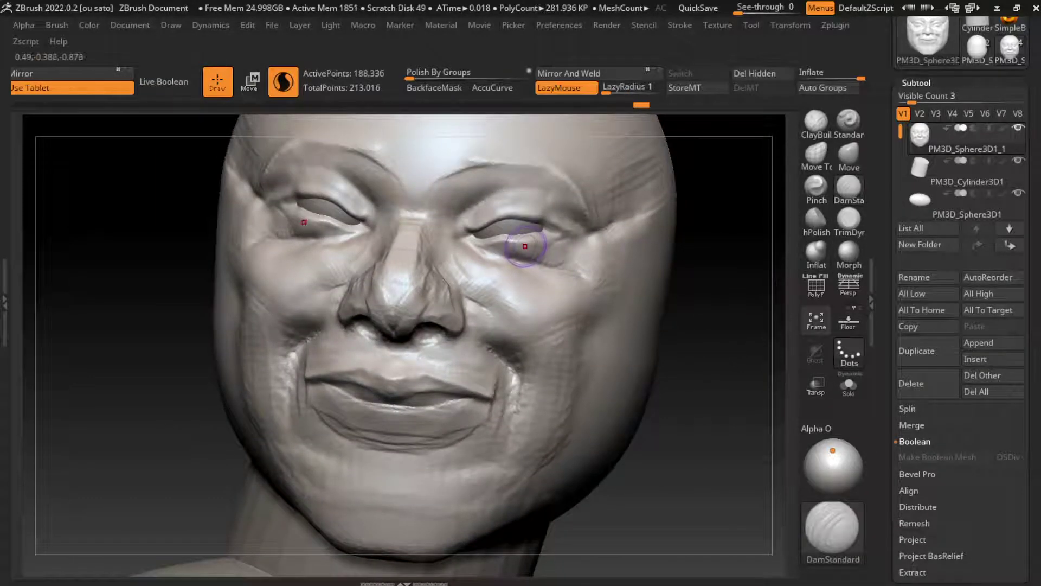
left_click_drag(525, 247, 534, 230)
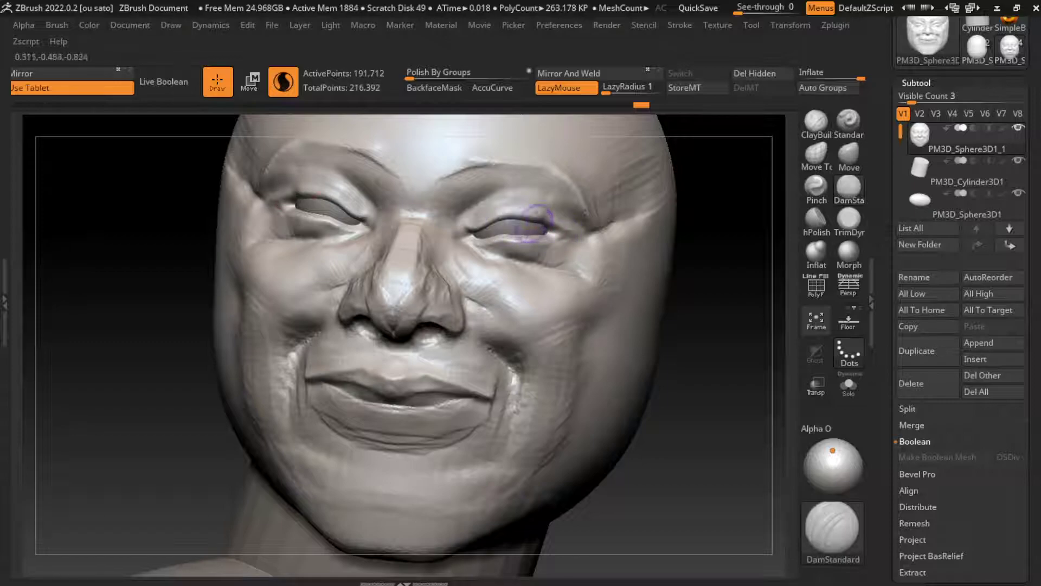
left_click_drag(521, 233, 466, 266)
left_click_drag(493, 225, 476, 255)
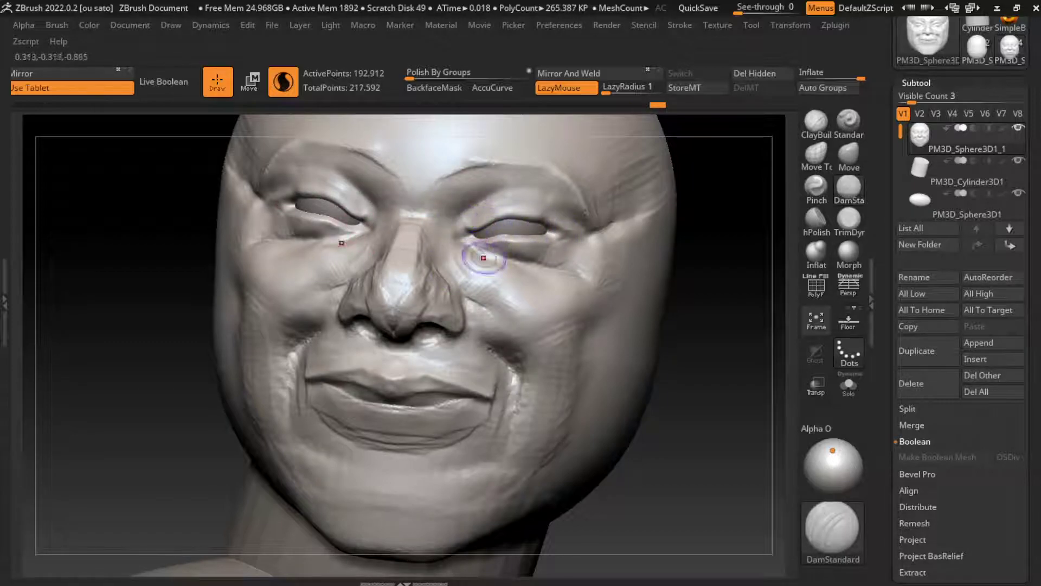
Lasso-mask the forehead and lift the lower eyelids with the Move brush.
key("b")
key("m")
key("v")
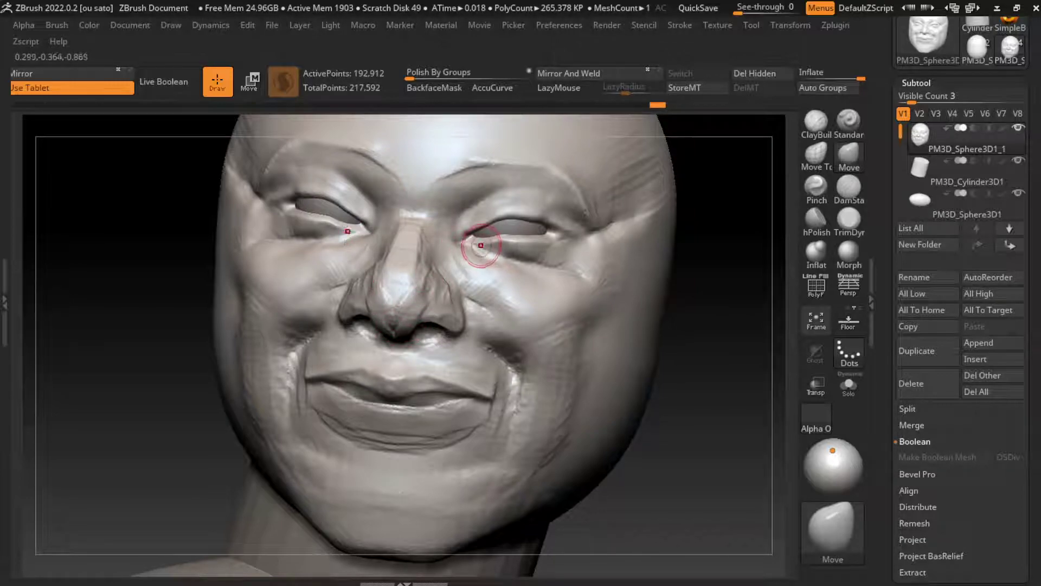
key("ctrl")
key("ctrl+b")
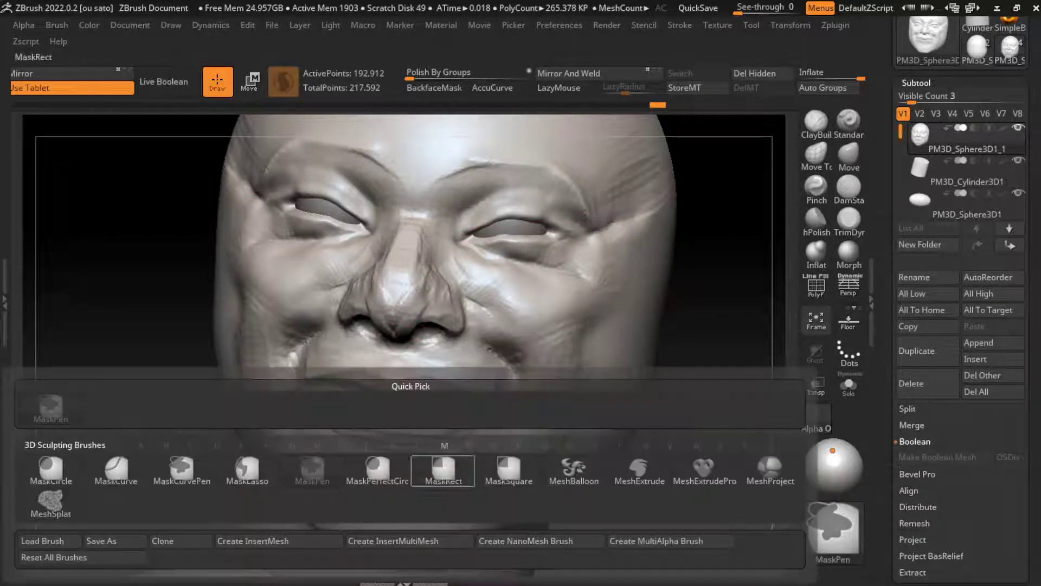
key("l")
key("a")
left_click_drag(669, 281, 737, 205, "ctrl")
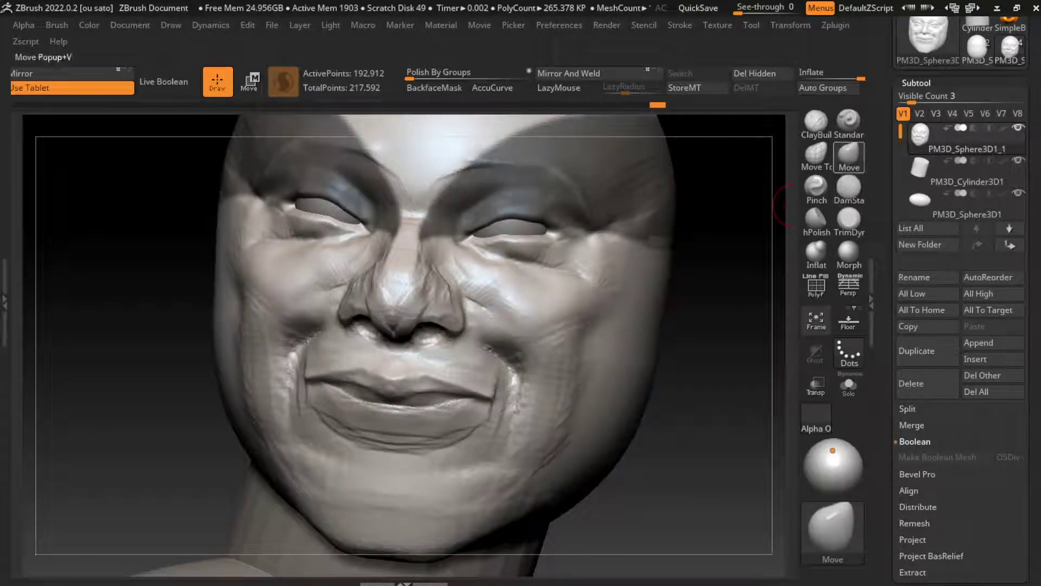
left_click_drag(469, 251, 478, 232)
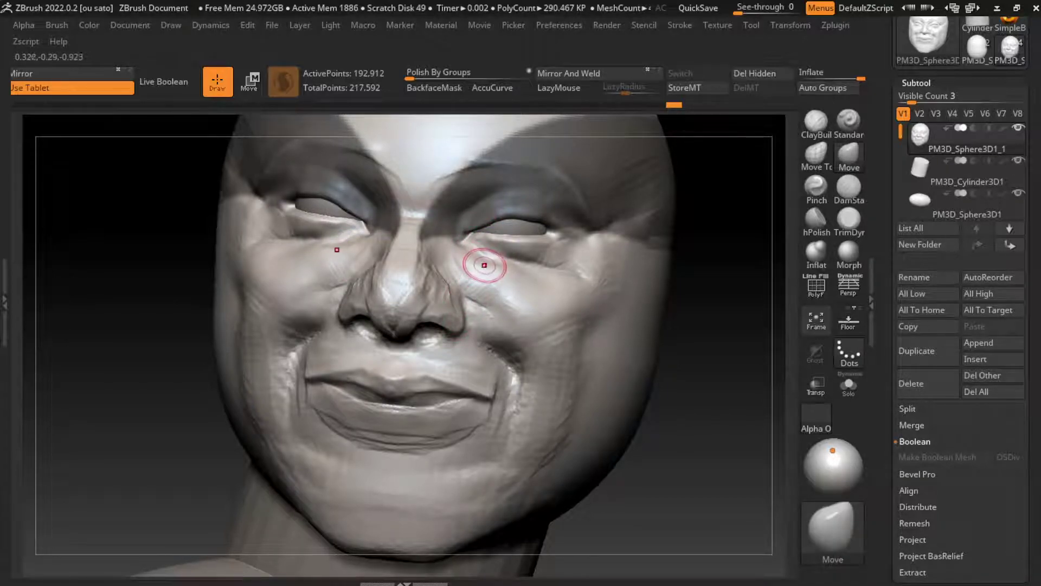
left_click_drag(527, 238, 529, 245)
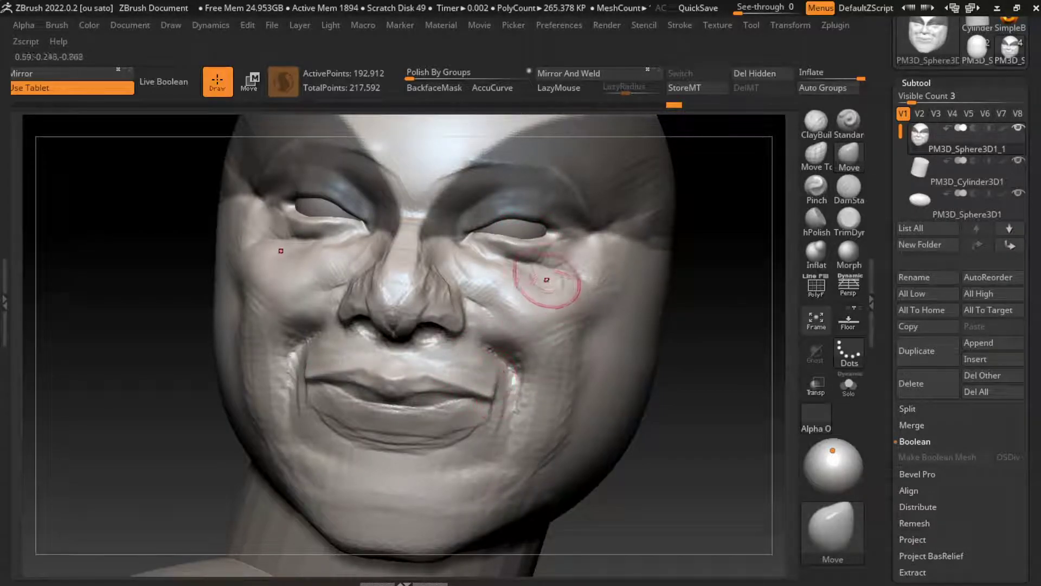
Tilt the head up, reshape both eyelids symmetrically, and shrink the brush.
left_click_drag(689, 297, 542, 228)
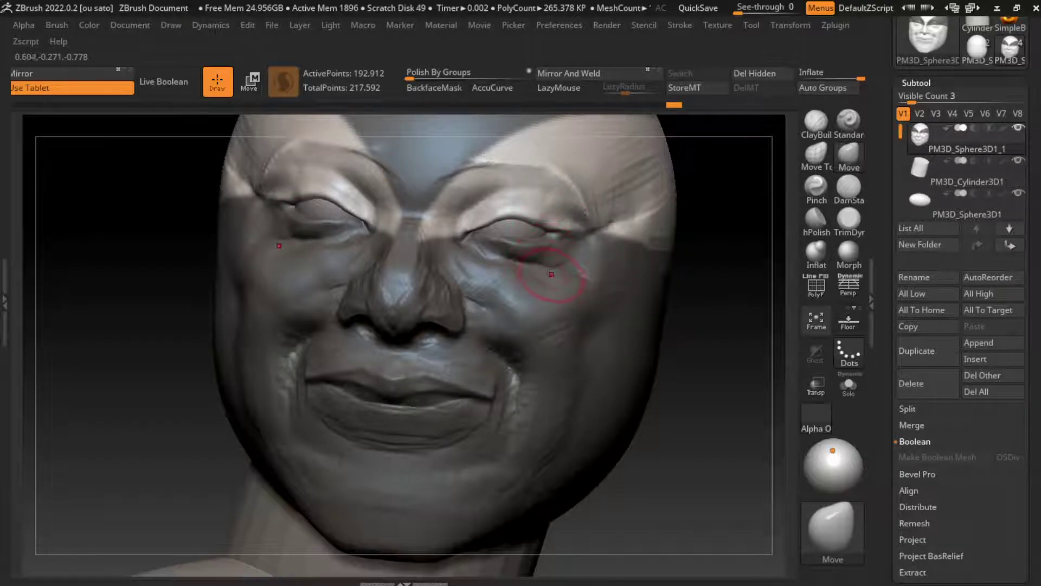
left_click_drag(581, 255, 562, 234)
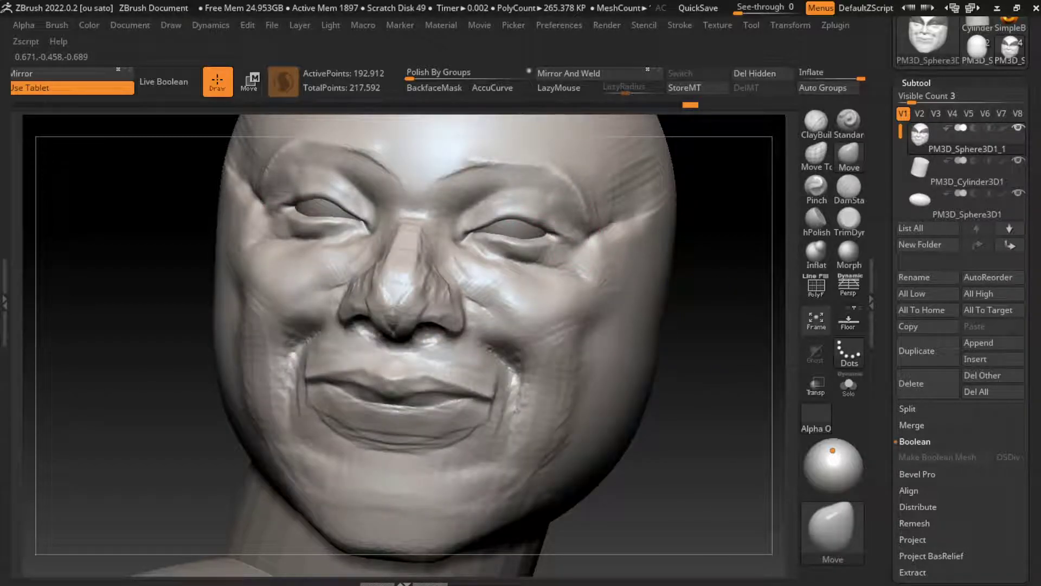
key("s")
left_click_drag(705, 284, 688, 284)
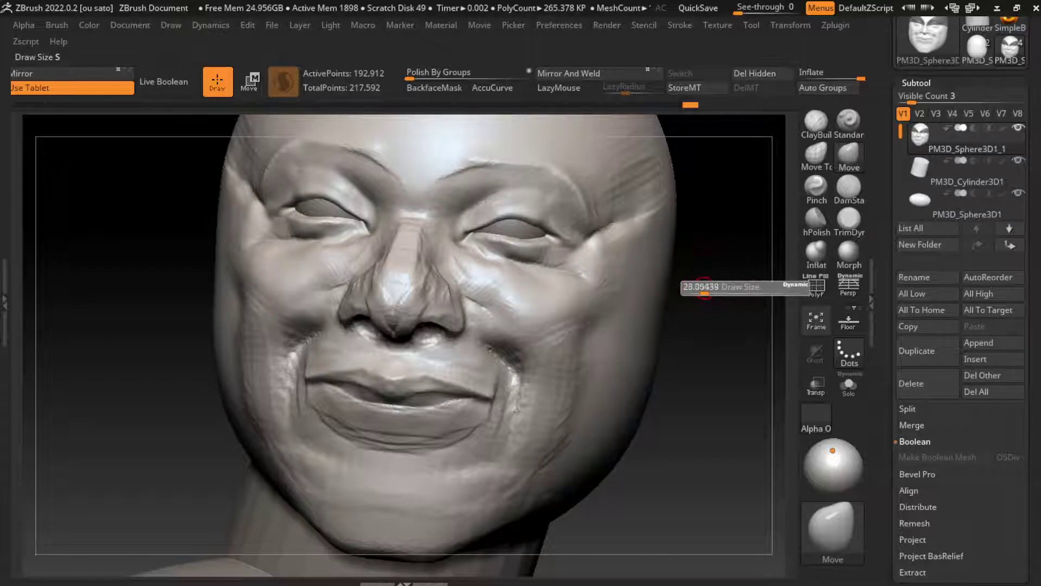
Re-carve the upper eyelid creases with DamStandard, undoing the unwanted strokes.
left_click(849, 187)
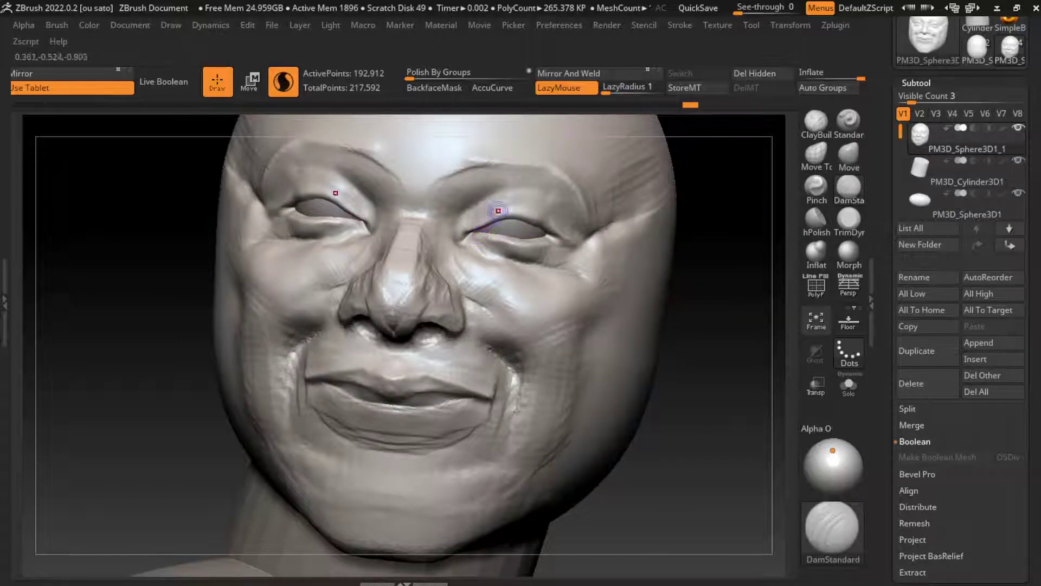
left_click_drag(482, 230, 476, 231)
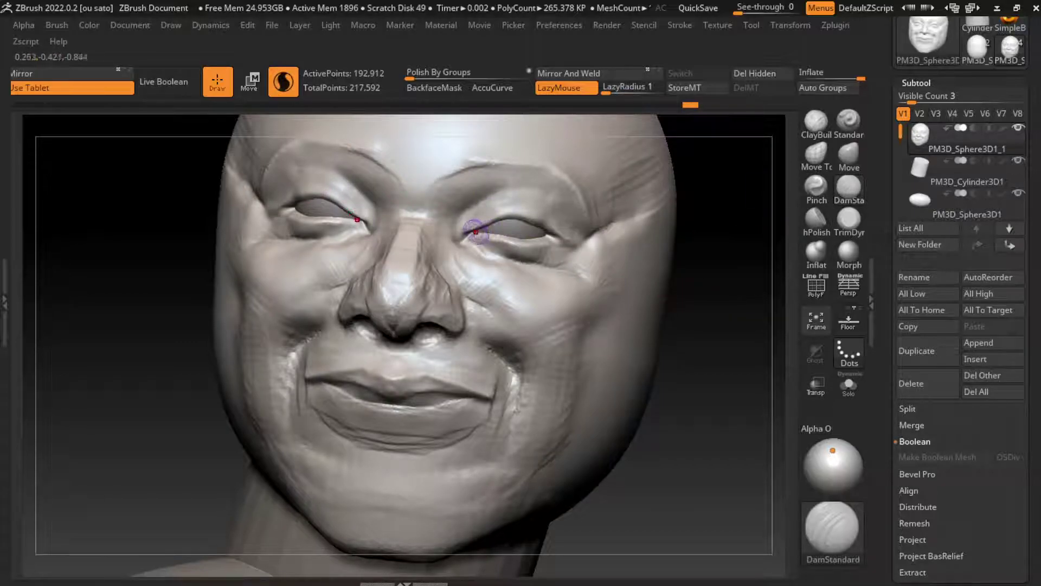
left_click_drag(544, 223, 469, 230)
key("ctrl+z")
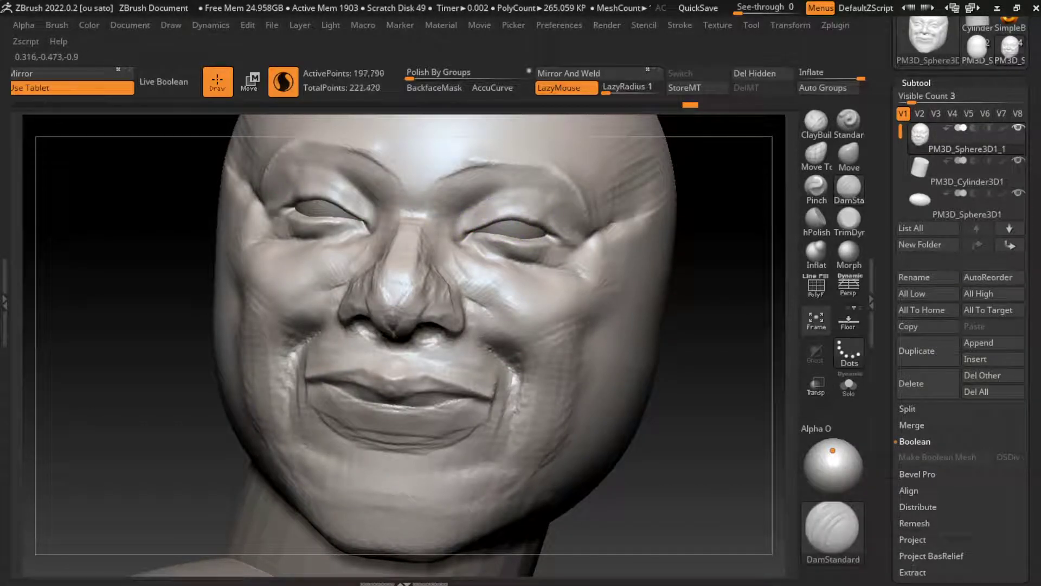
left_click_drag(559, 222, 534, 198)
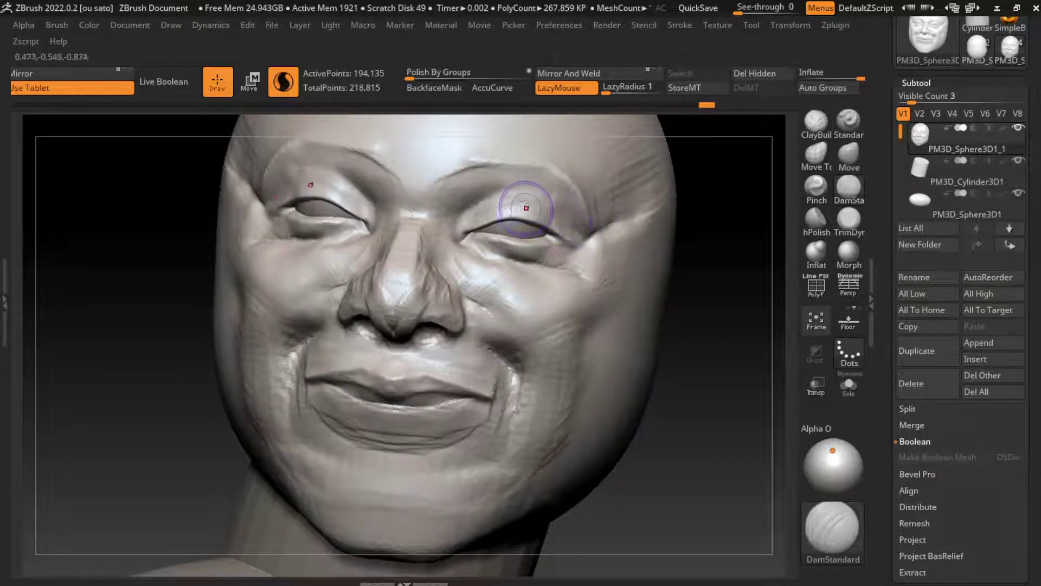
key("s")
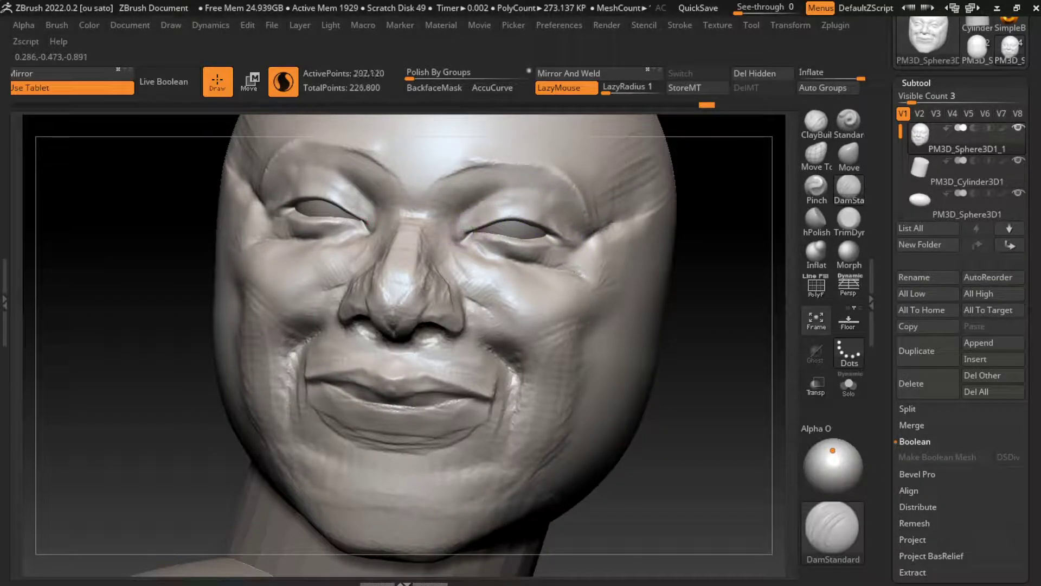
key("ctrl+z")
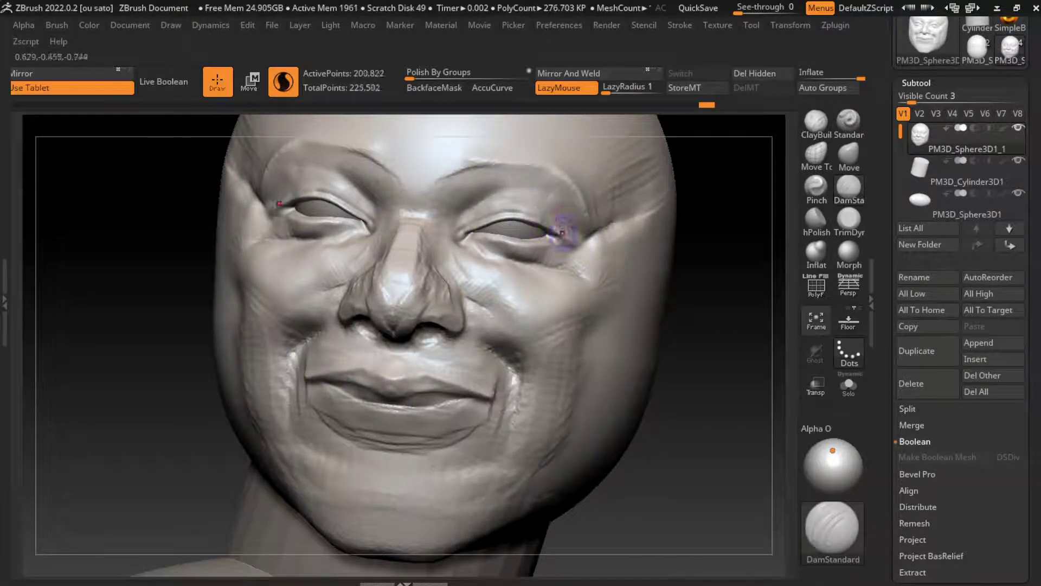
Carve creases at the outer eye corner and along both upper lids.
left_click_drag(583, 233, 580, 216)
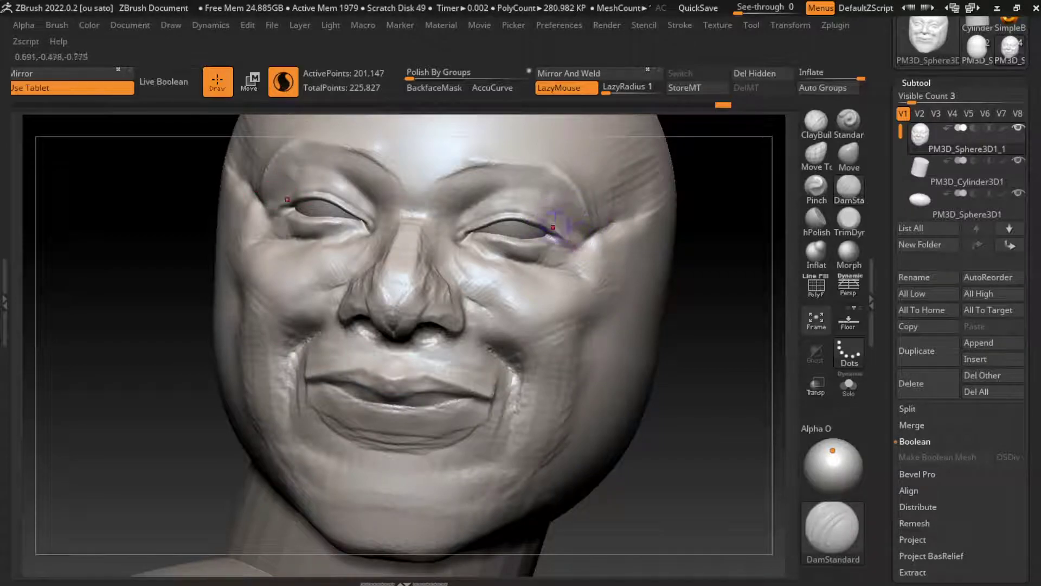
left_click_drag(469, 231, 518, 214)
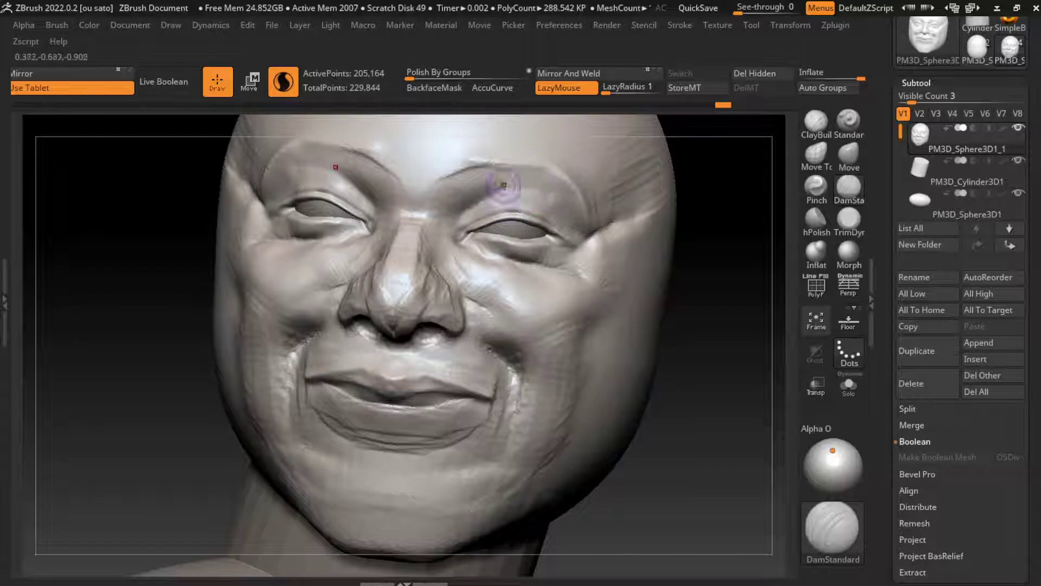
mouse_move(516, 202)
left_mouse_down()
mouse_move(473, 224)
mouse_move(473, 245)
mouse_move(540, 261)
left_mouse_up()
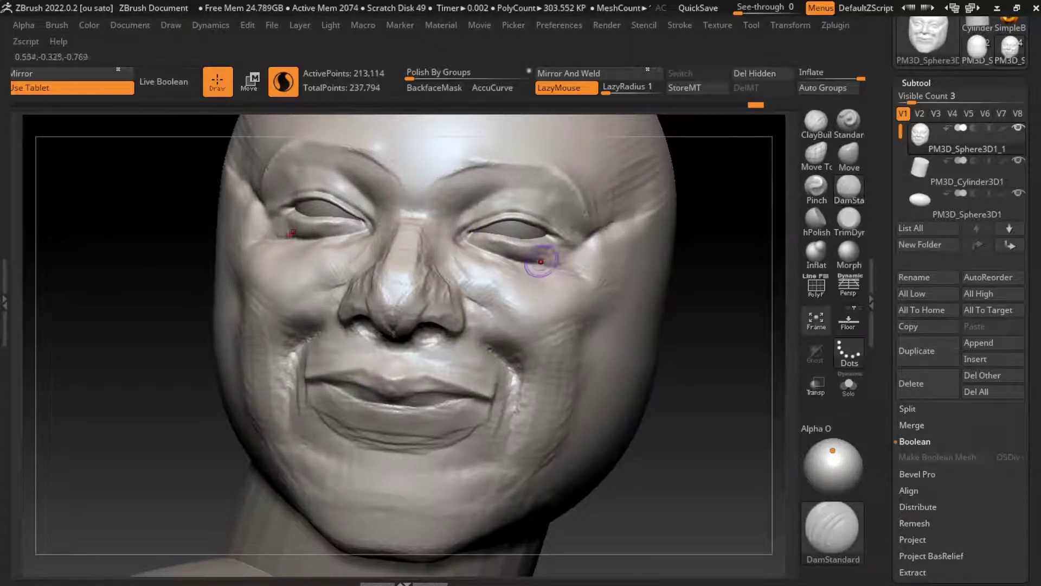
left_click_drag(541, 223, 463, 238)
key("ctrl")
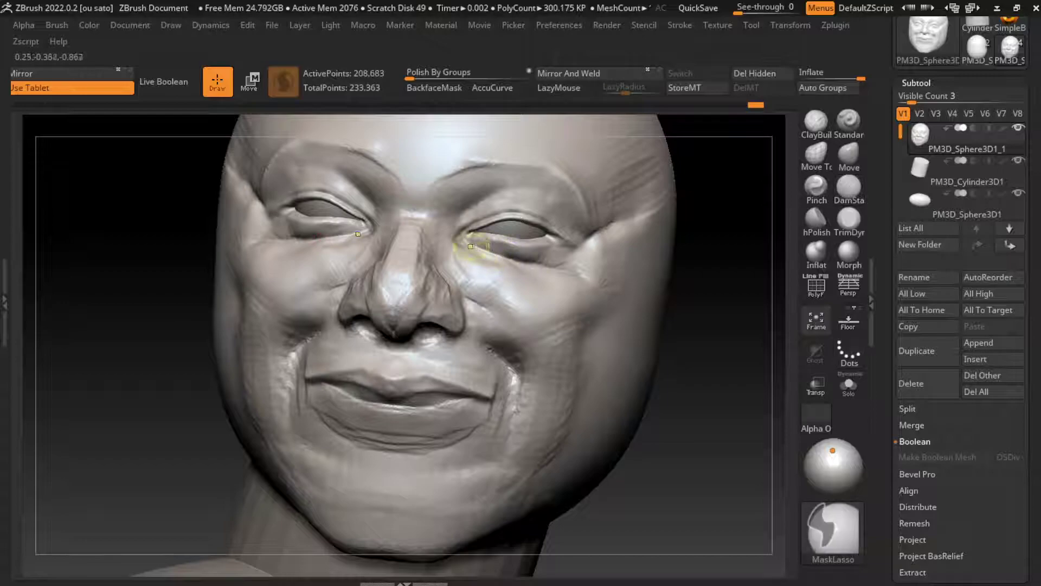
key("ctrl")
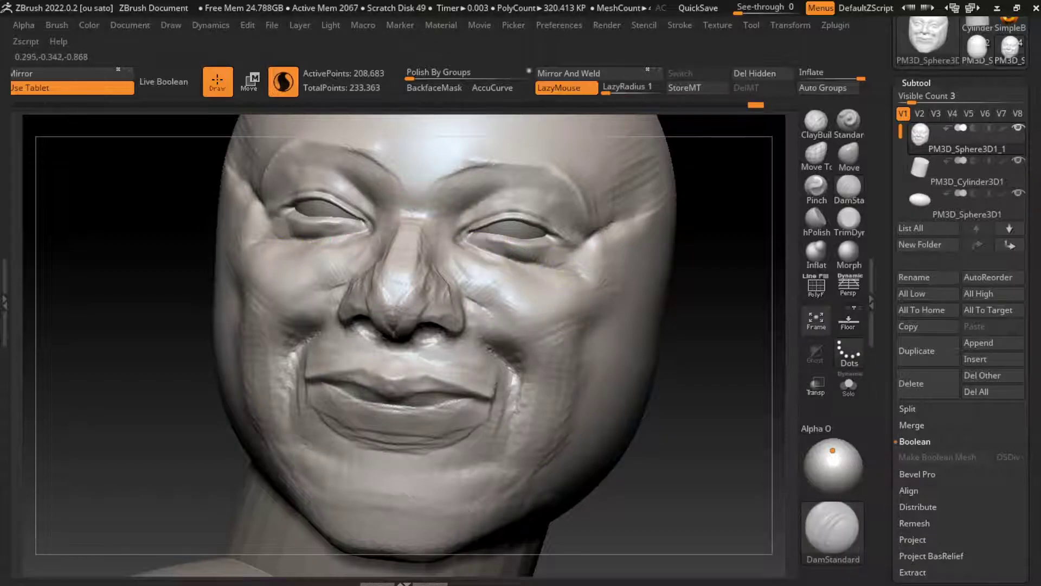
Try a ClayBuildup stroke under the right eye, then undo it.
left_click(816, 123)
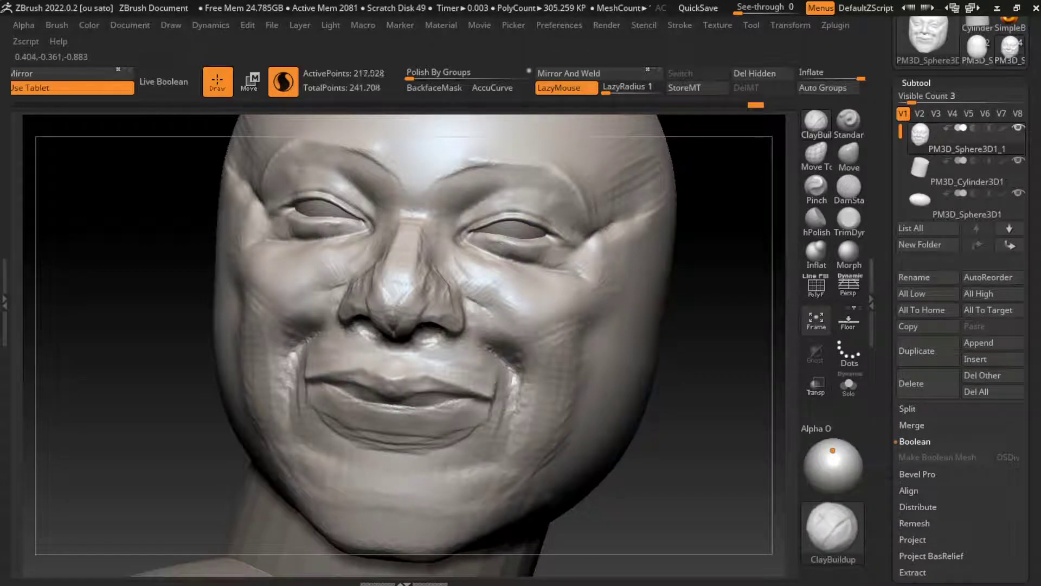
left_click_drag(482, 255, 488, 266)
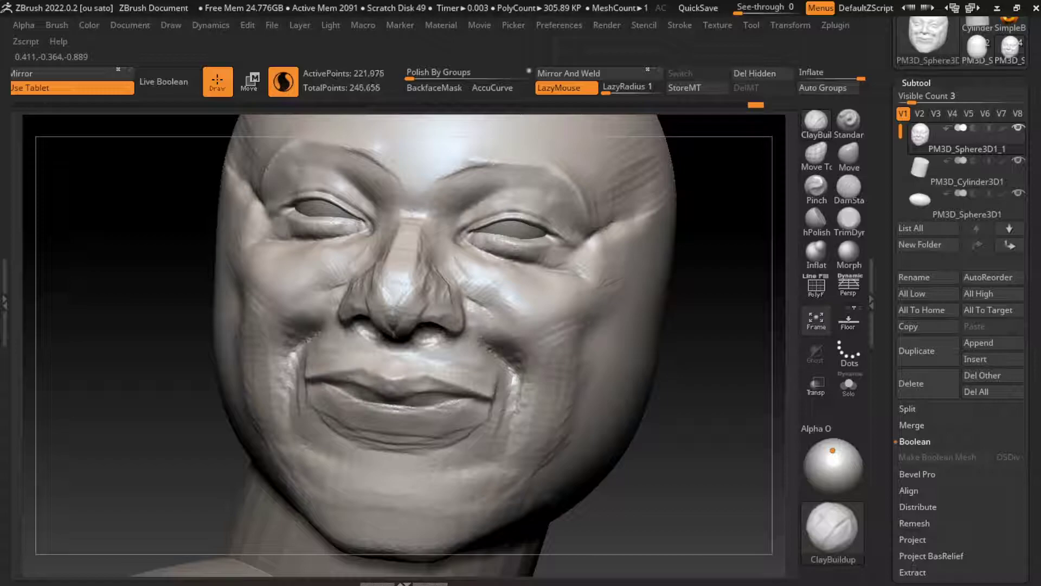
key("ctrl+z")
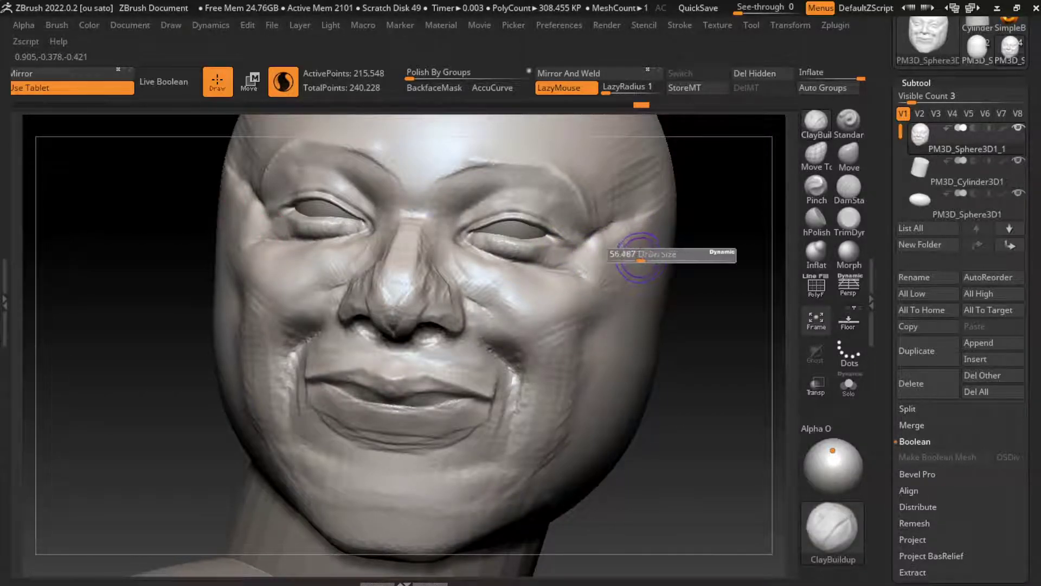
key("b")
key("d")
key("s")
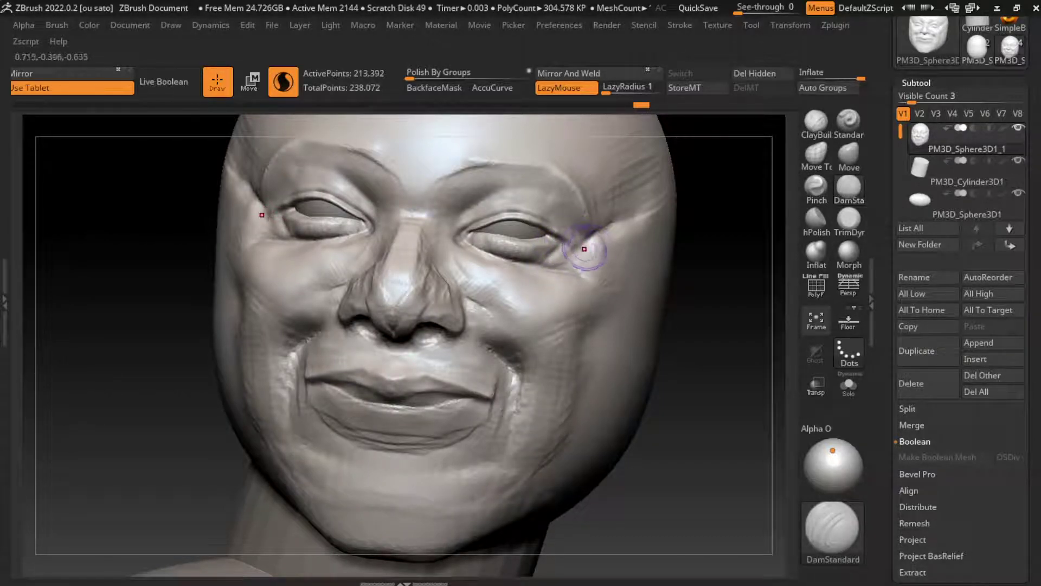
Deepen the outer eye-corner crease with ClayBuildup and orbit to a side profile.
key("b")
key("m")
key("v")
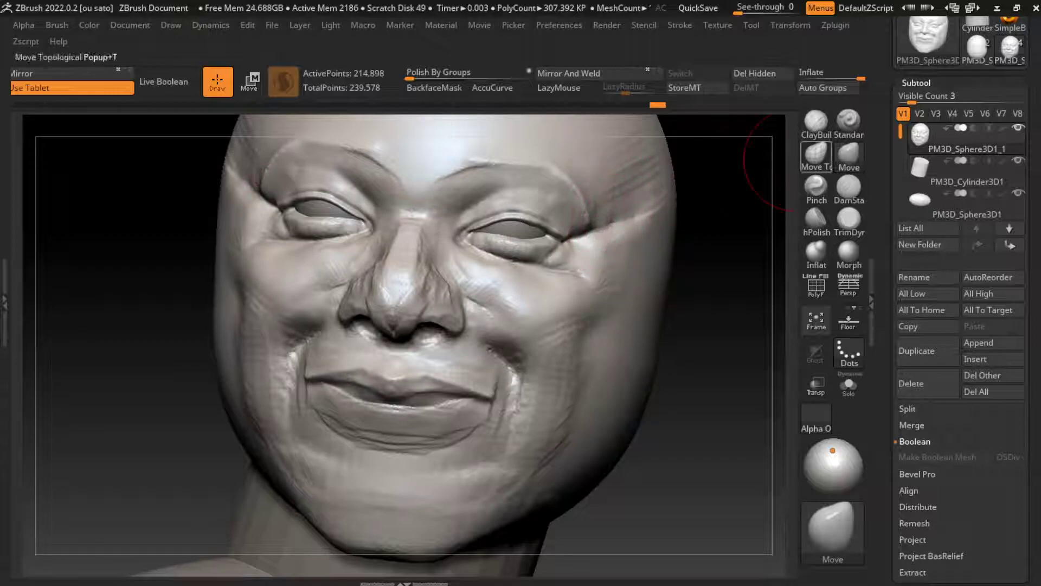
key("b")
key("c")
key("b")
left_click_drag(581, 214, 588, 228)
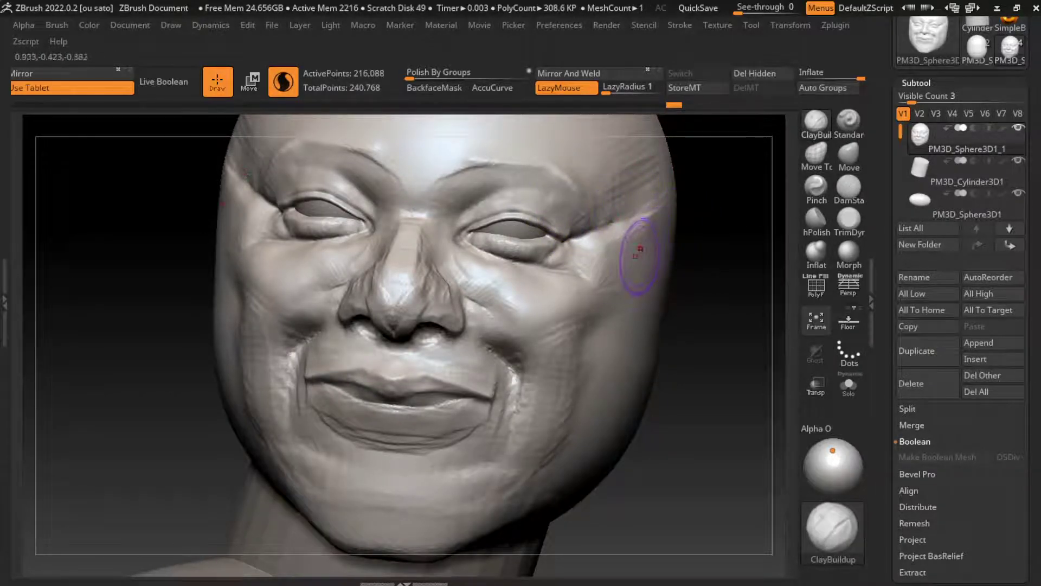
left_click_drag(737, 250, 770, 233)
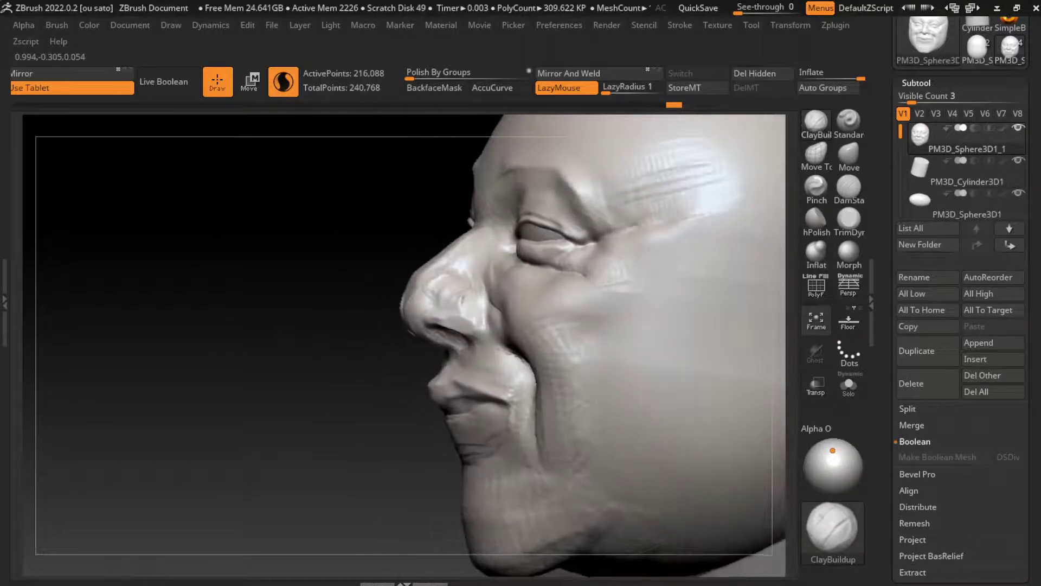
Load the Move brush and orbit to review the face from front and three-quarter views.
key("b")
key("m")
key("v")
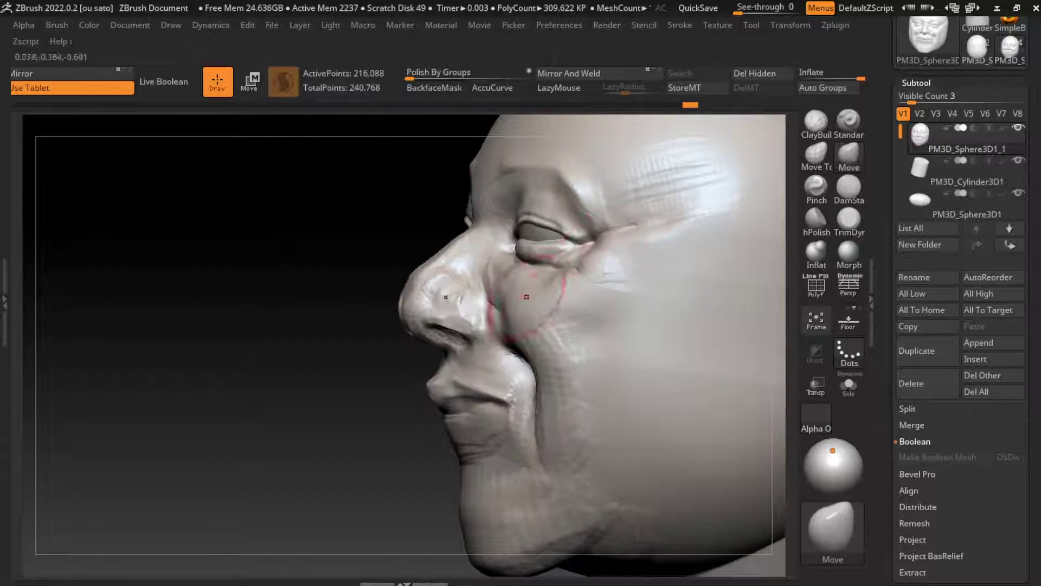
right_click_drag(591, 263, 501, 386)
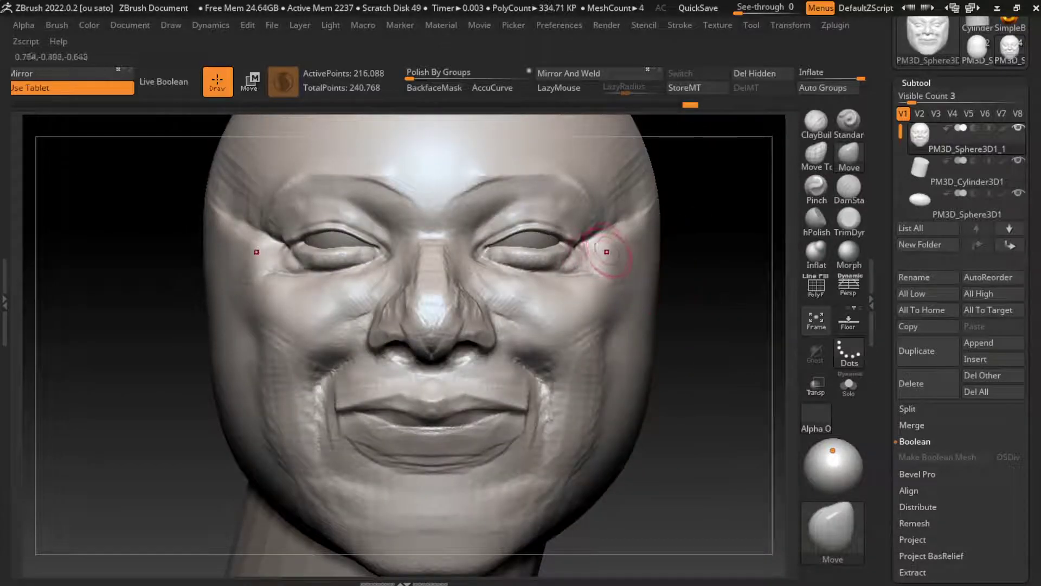
right_click_drag(662, 274, 663, 256)
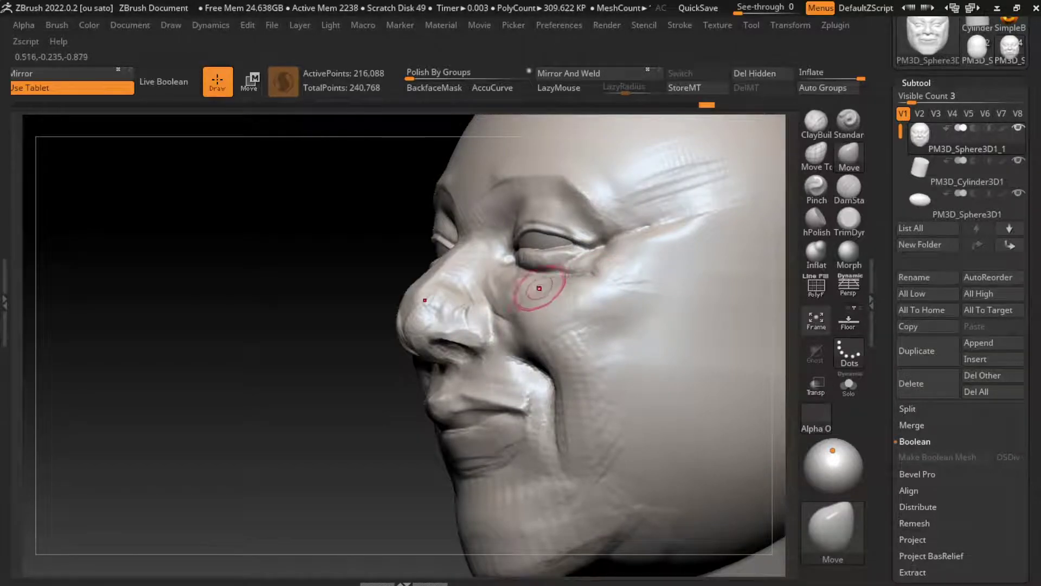
right_click_drag(477, 329, 643, 365)
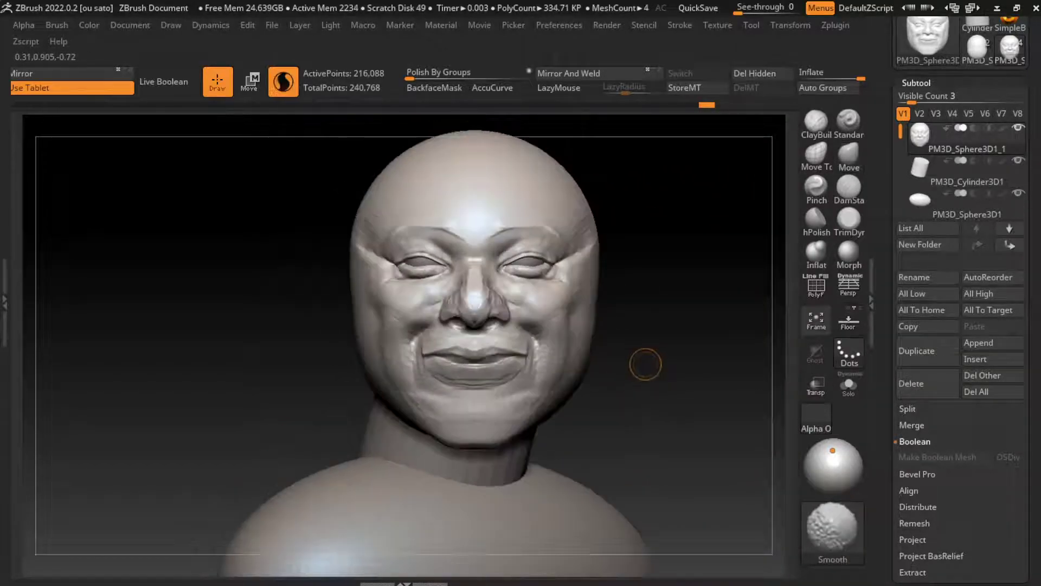
left_click(130, 25)
left_click(145, 531)
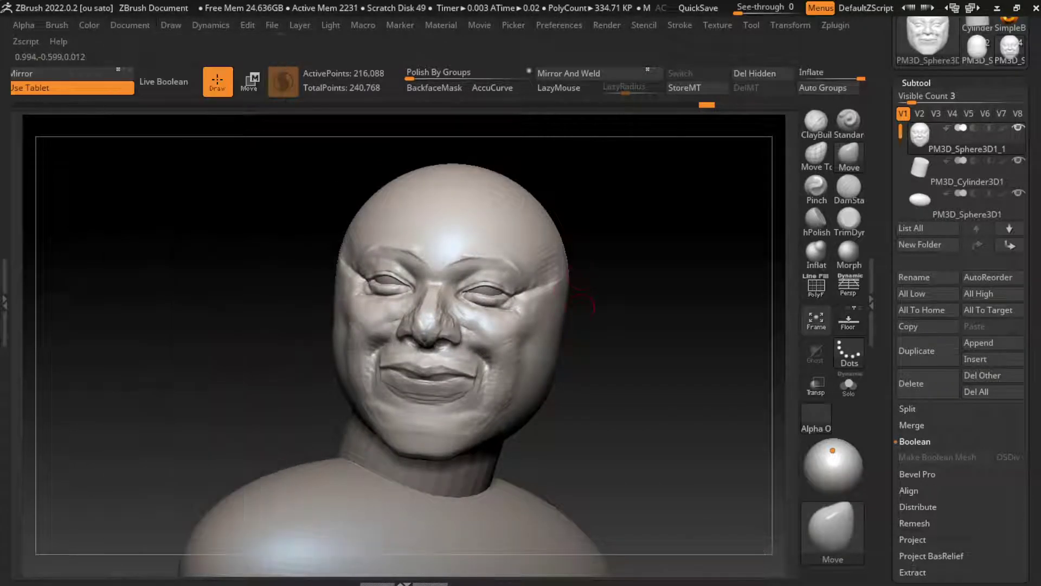
right_click_drag(574, 325, 613, 330)
key("s")
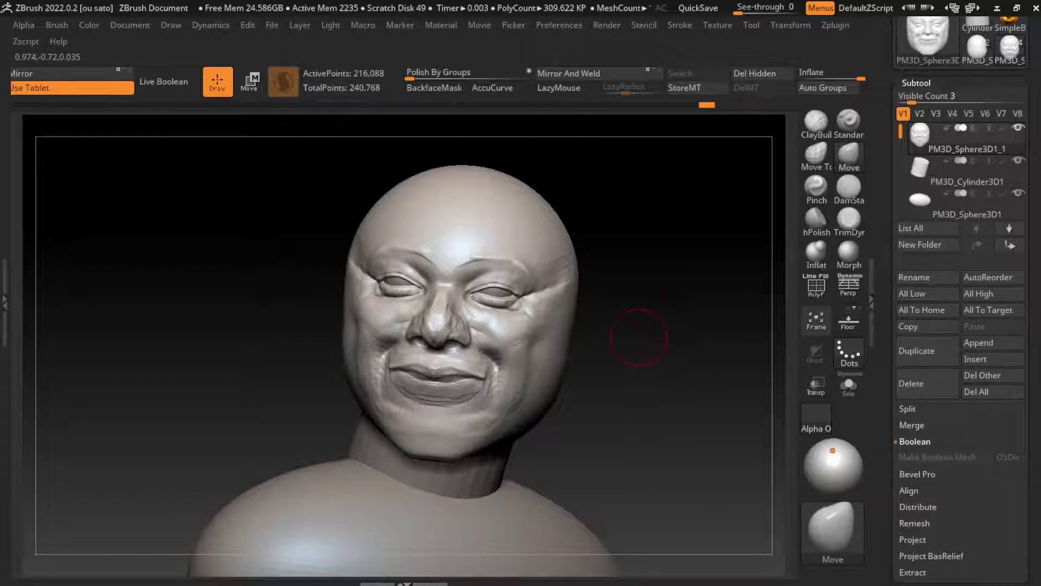
Insert mirrored ears on both sides of the head with the IMM BParts brush.
left_click(832, 528)
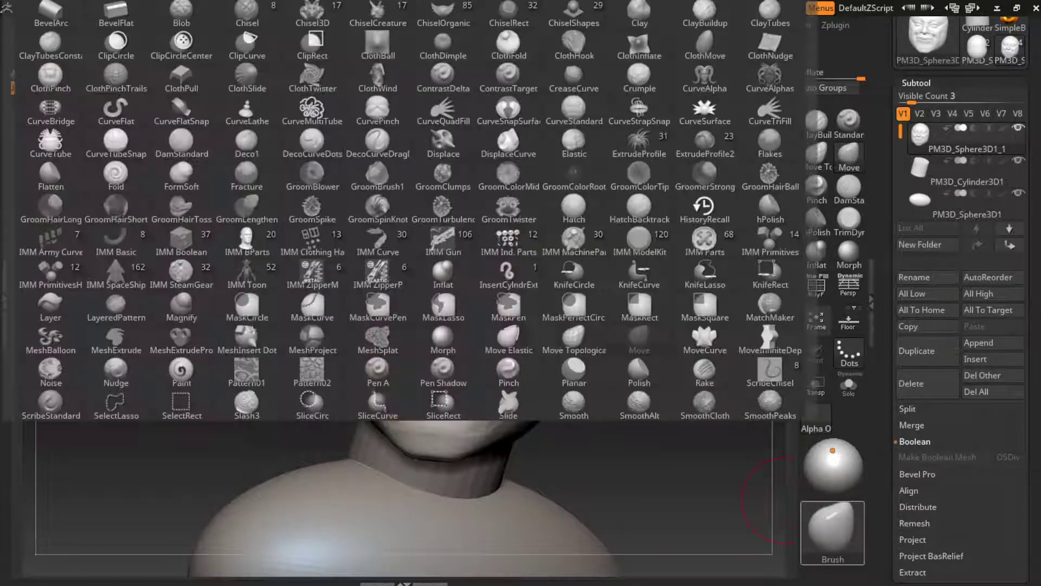
key("i")
key("p")
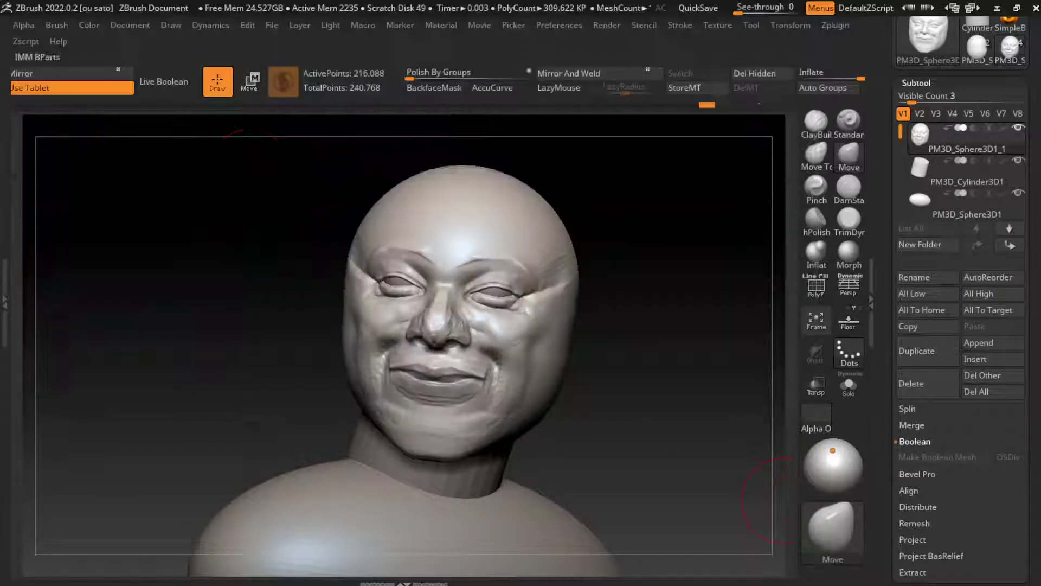
left_click_drag(564, 358, 588, 353)
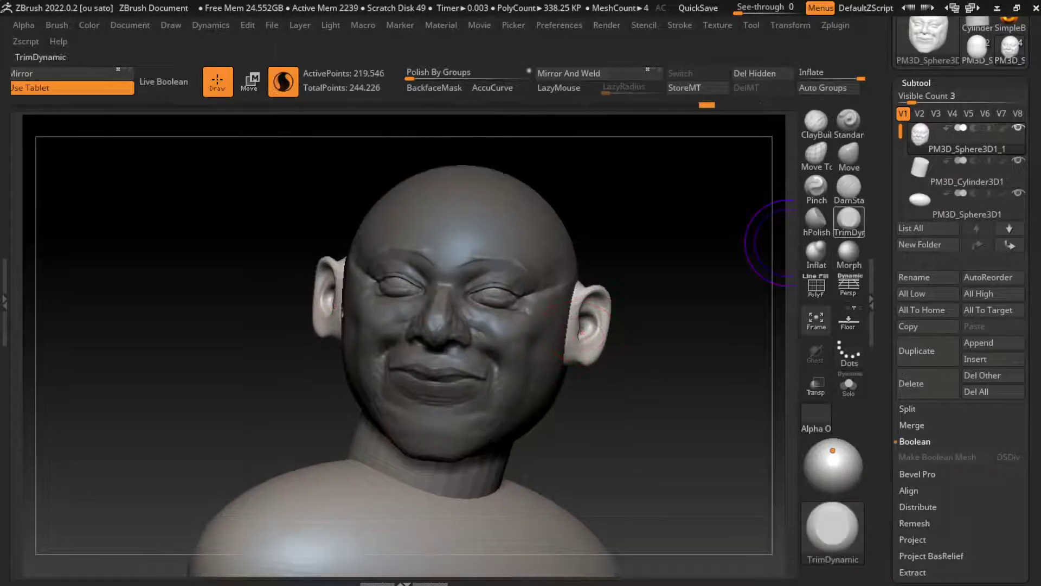
Load TrimDynamic and Groups Split the ears into their own subtool.
key("b")
key("t")
key("d")
left_click(907, 408)
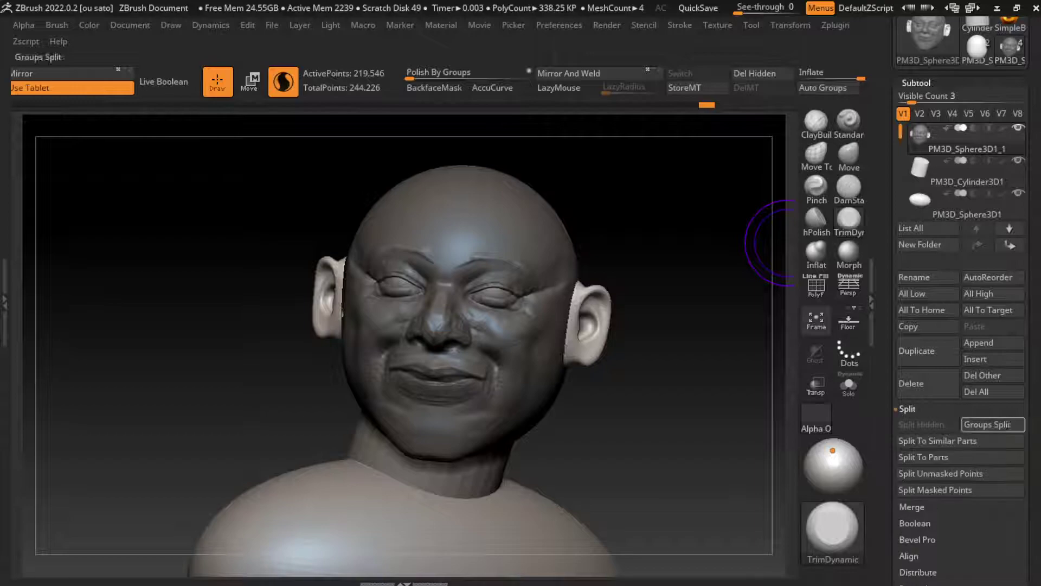
left_click(940, 472)
Scale the ear subtool inward and push it back, then reselect the head.
left_click(345, 299, "alt")
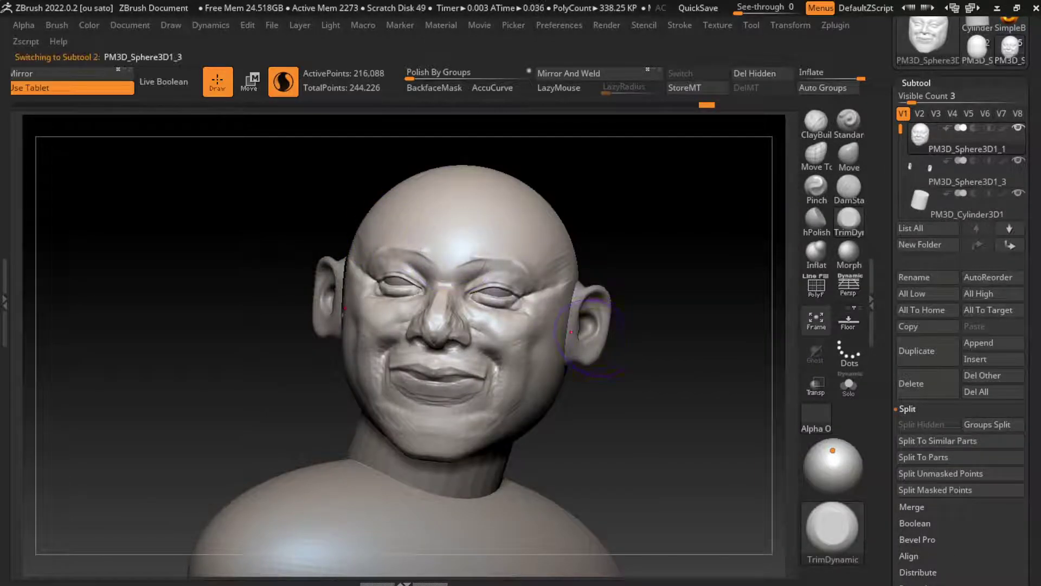
key("w")
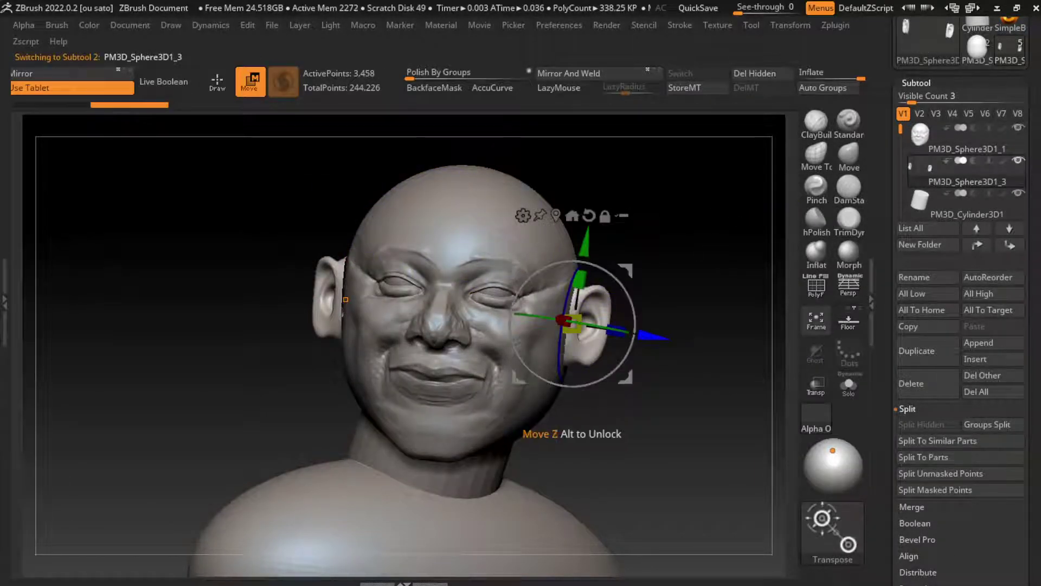
mouse_move(570, 324)
left_mouse_down()
mouse_move(562, 321)
mouse_move(561, 335)
left_mouse_up()
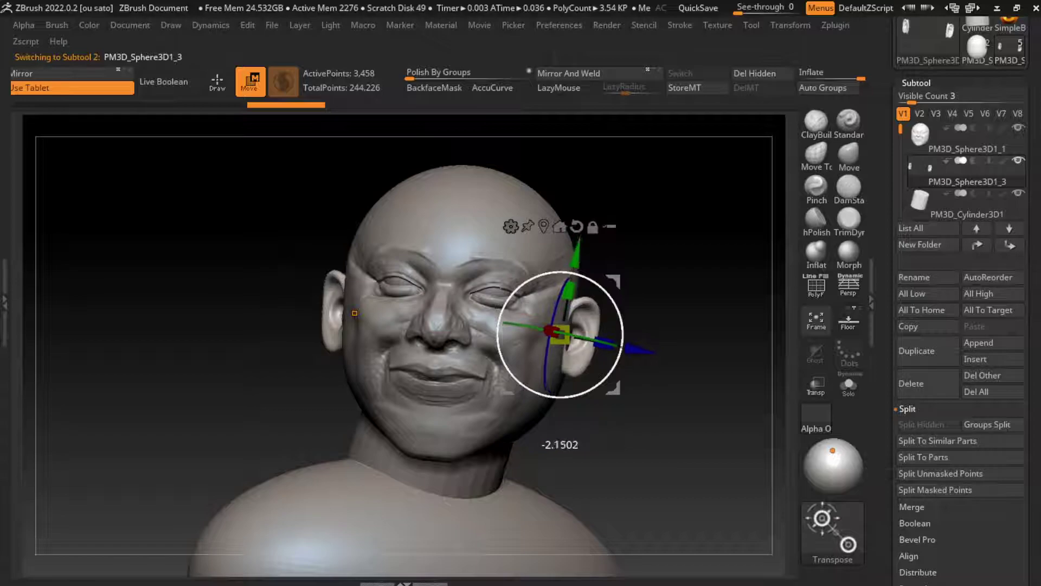
left_click_drag(561, 335, 567, 336)
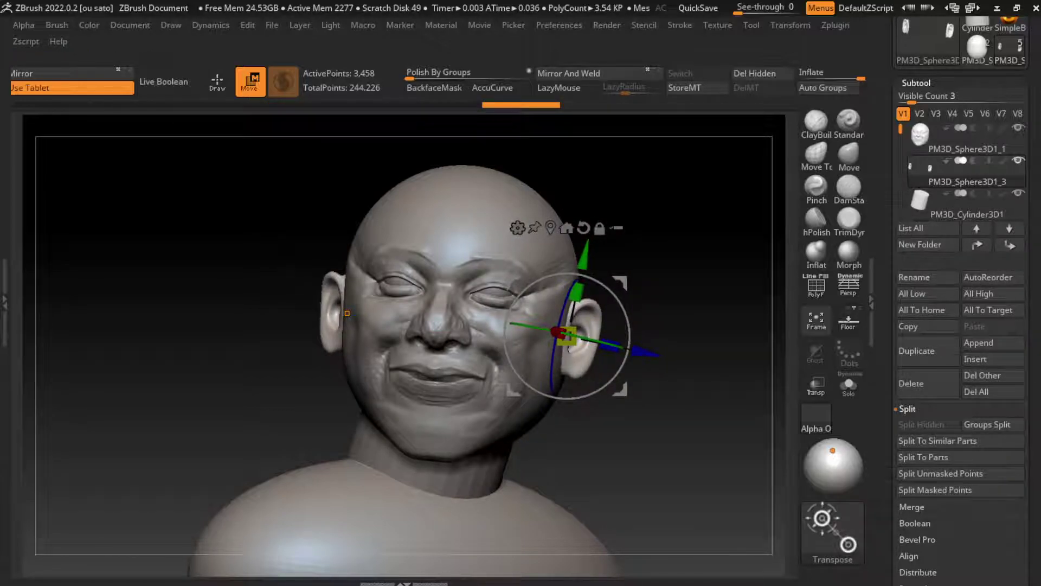
left_click_drag(567, 335, 564, 335)
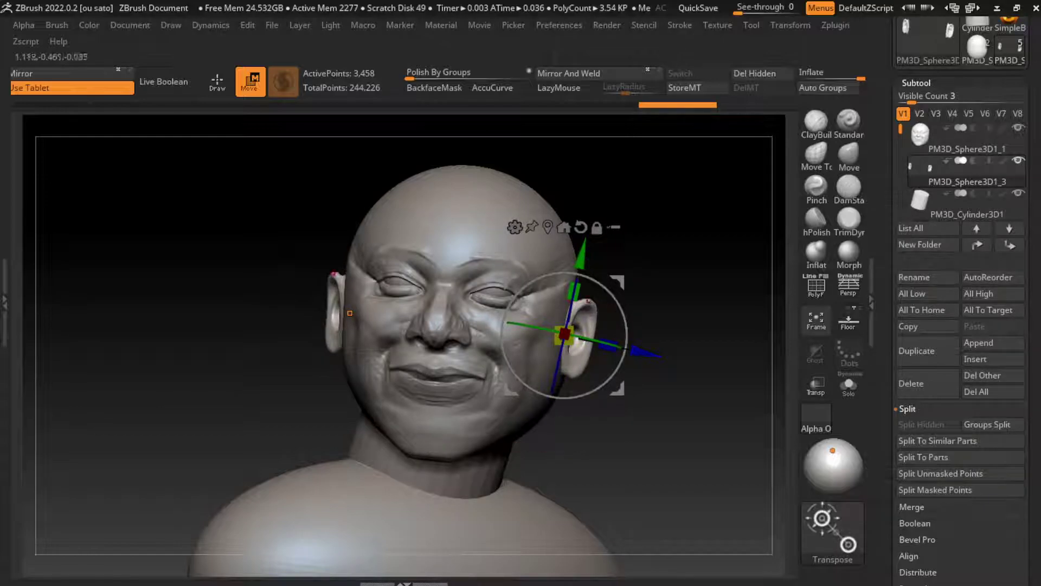
key("q")
left_click(581, 343, "alt")
key("s")
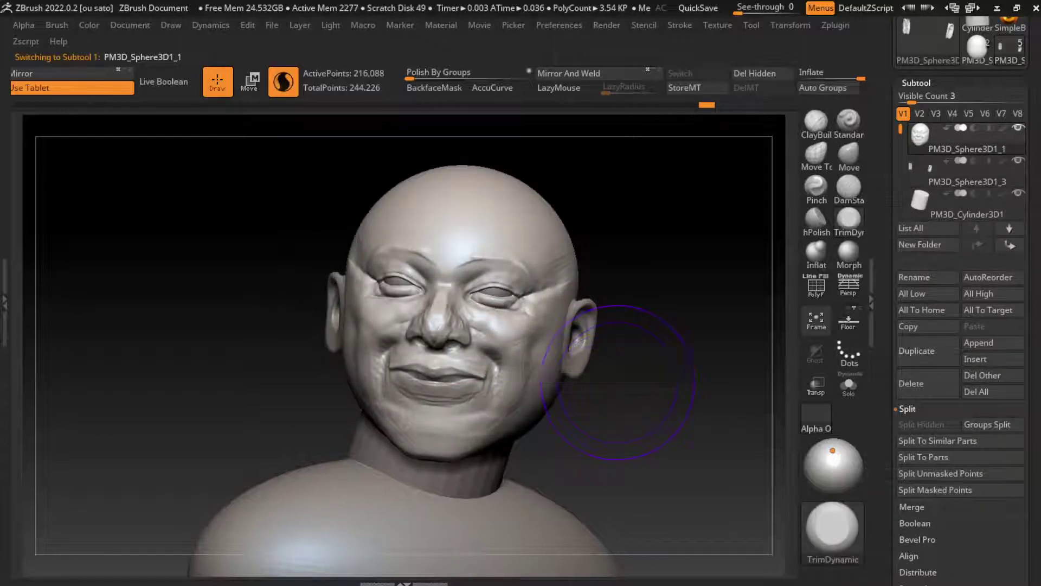
mouse_move(603, 377)
left_mouse_down()
mouse_move(624, 353)
mouse_move(582, 339)
left_mouse_up()
left_click_drag(623, 288, 558, 347)
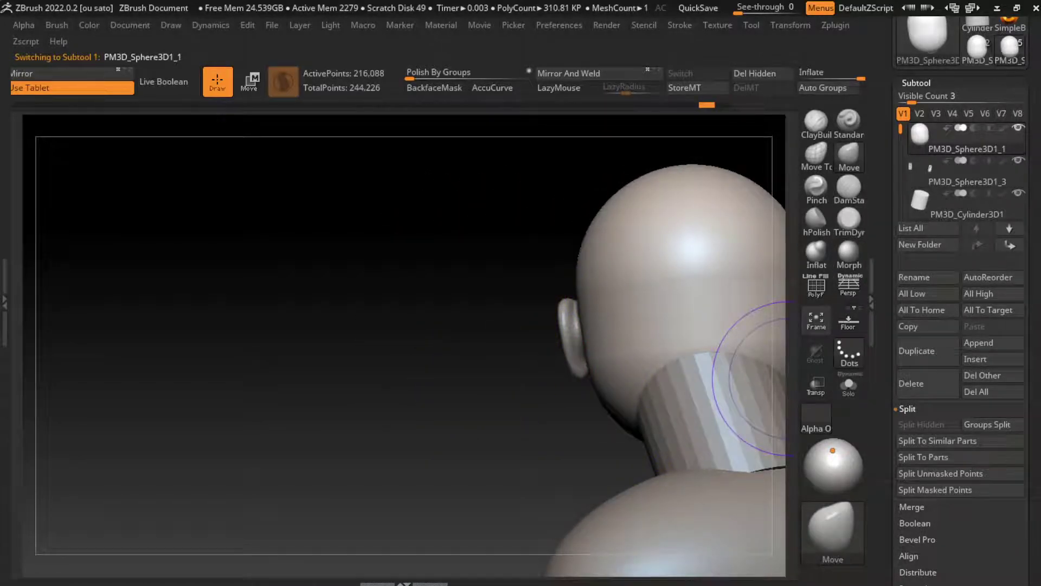
left_click(849, 383)
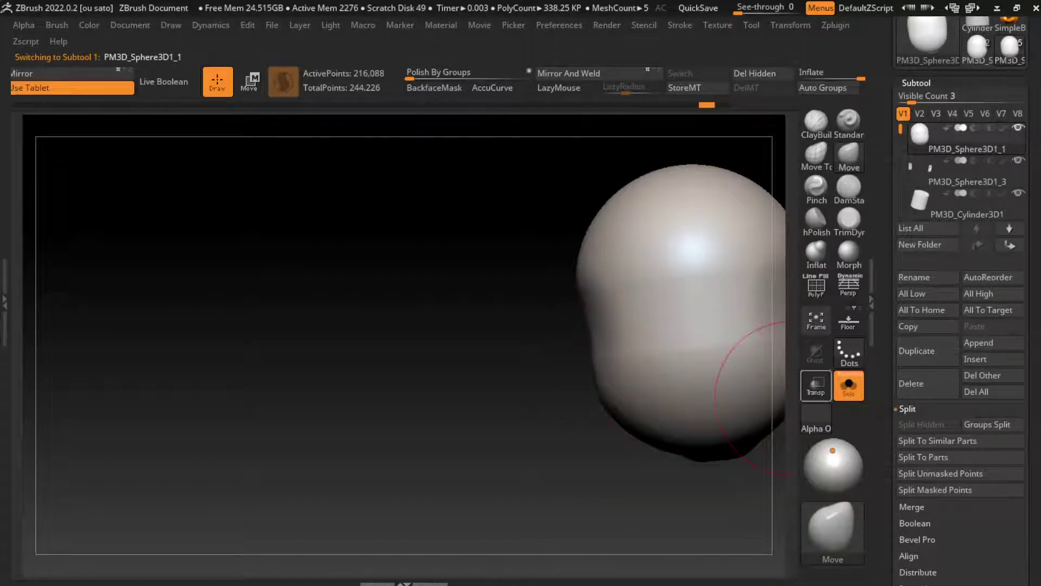
left_click(848, 383)
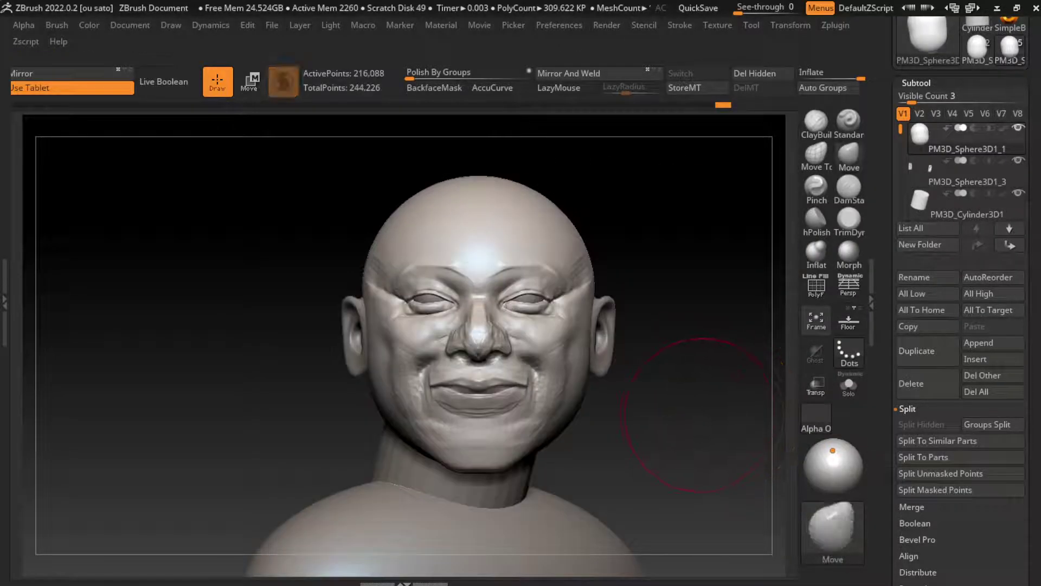
mouse_move(699, 414)
left_mouse_down()
mouse_move(618, 404)
mouse_move(589, 344)
left_mouse_up()
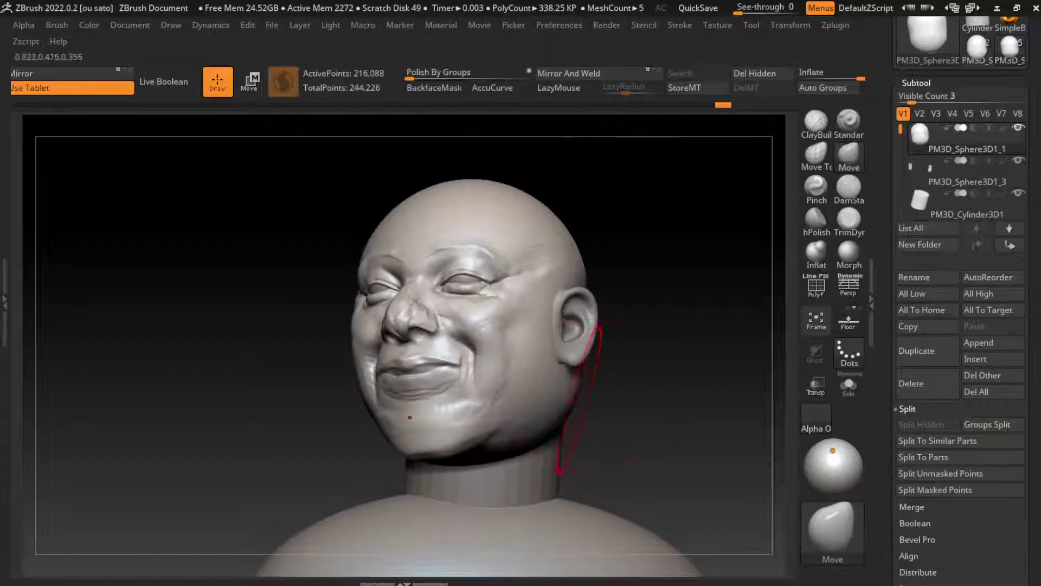
left_click(130, 25)
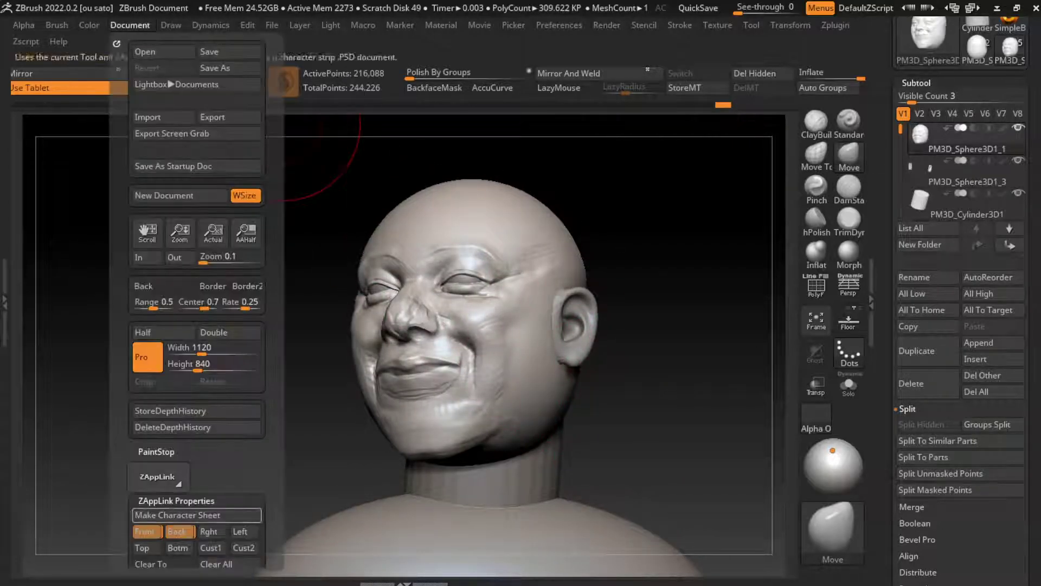
left_click(566, 339, "alt")
Nudge the ears slightly with Transpose, then reactivate the head in sculpting mode.
key("w")
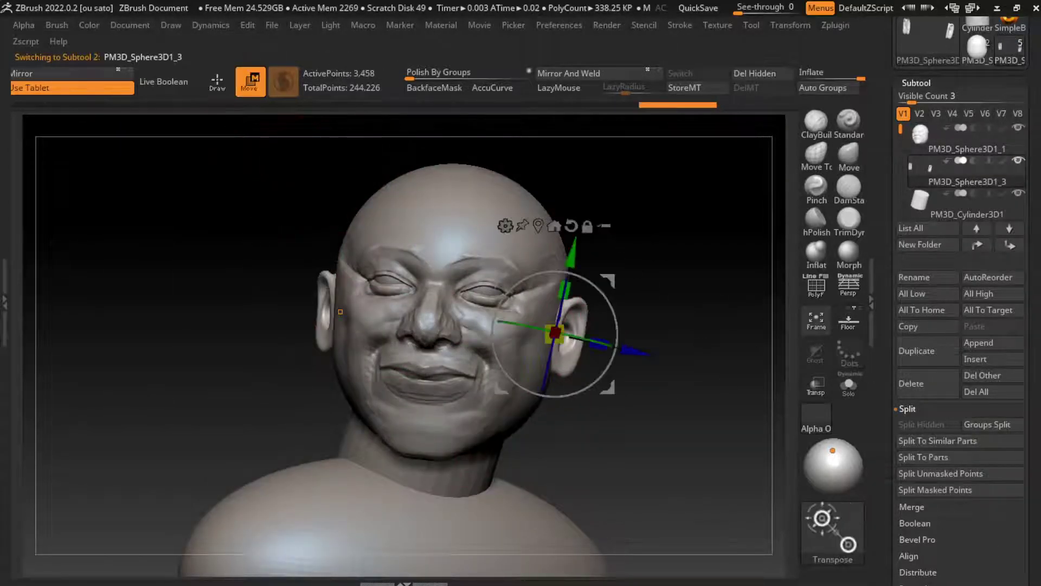
left_click_drag(568, 255, 567, 260)
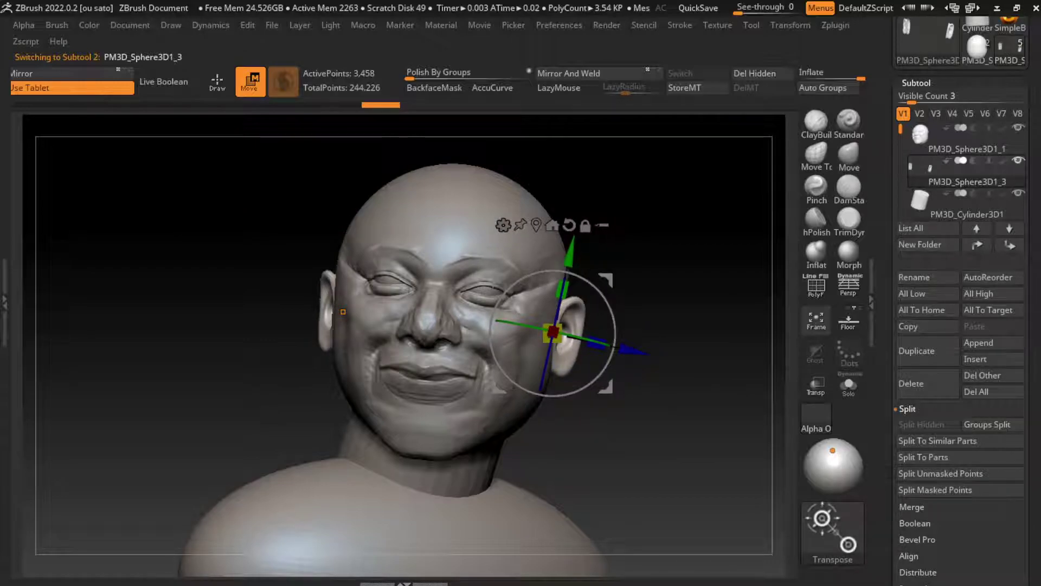
left_click(338, 299, "alt")
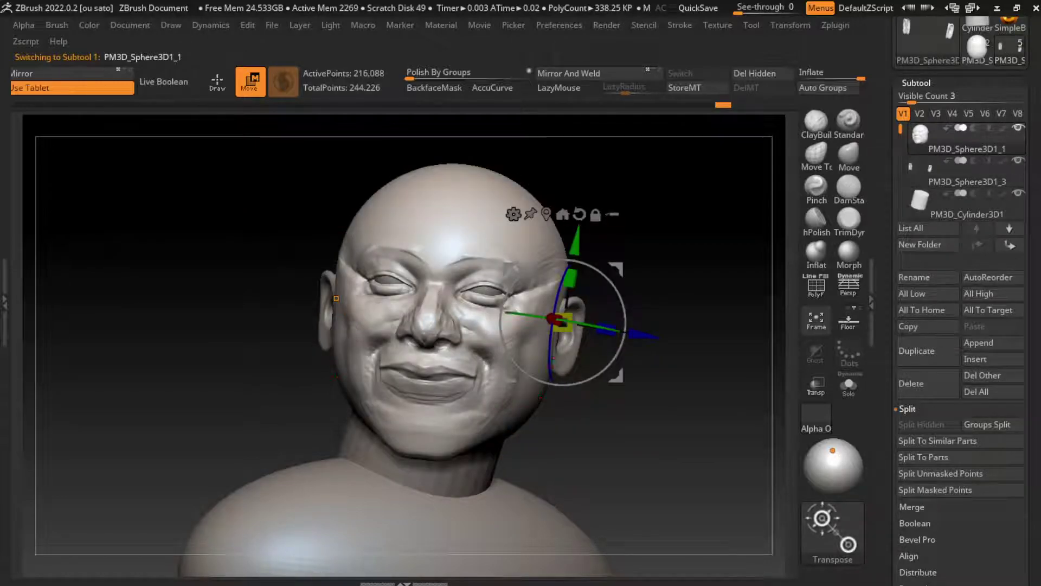
key("q")
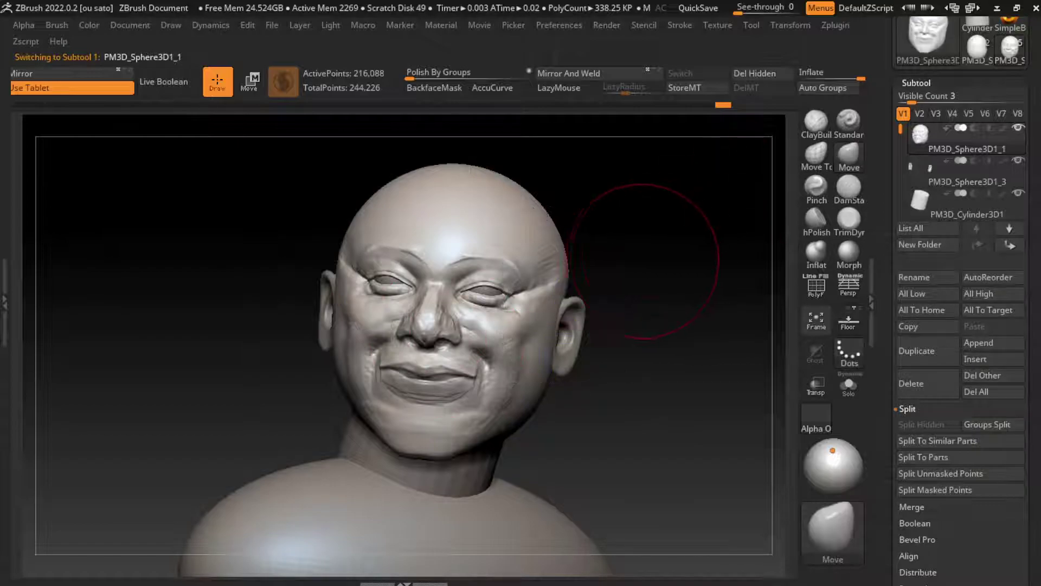
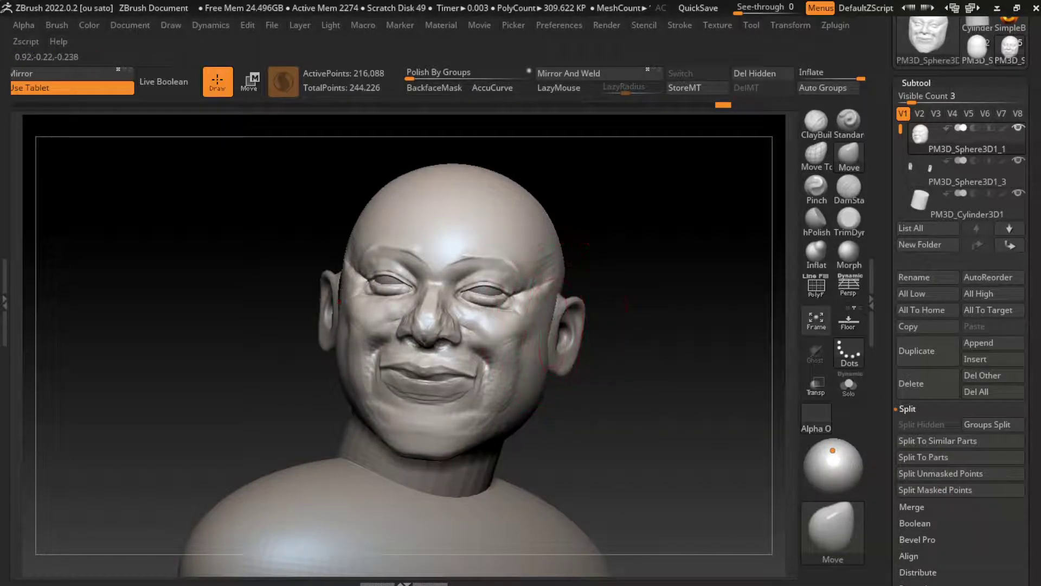
Push the temple slightly inward with Move, then nudge the right ear along Z.
left_click_drag(557, 212, 522, 344)
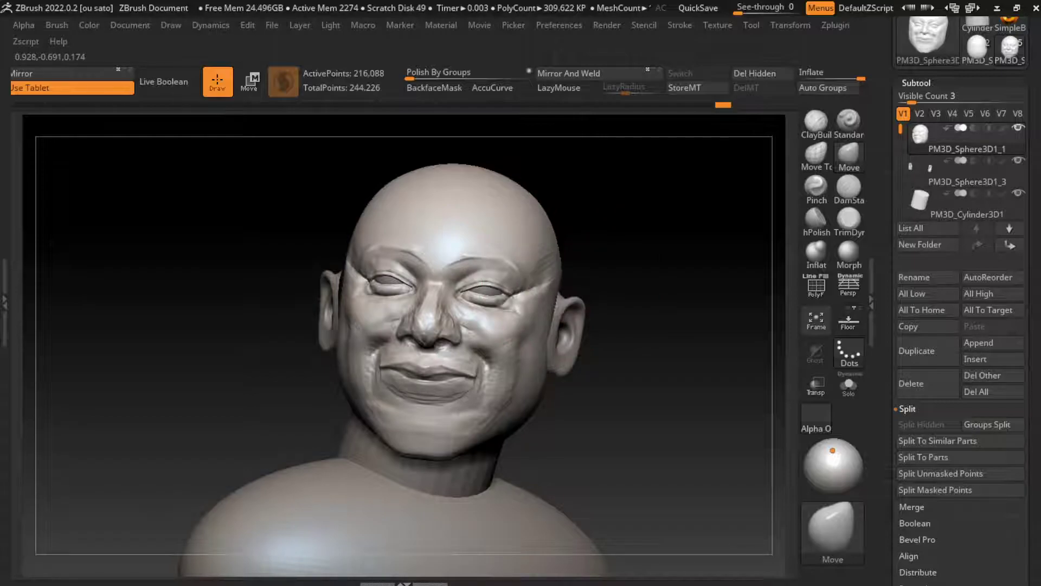
key("s")
left_click(564, 336, "alt")
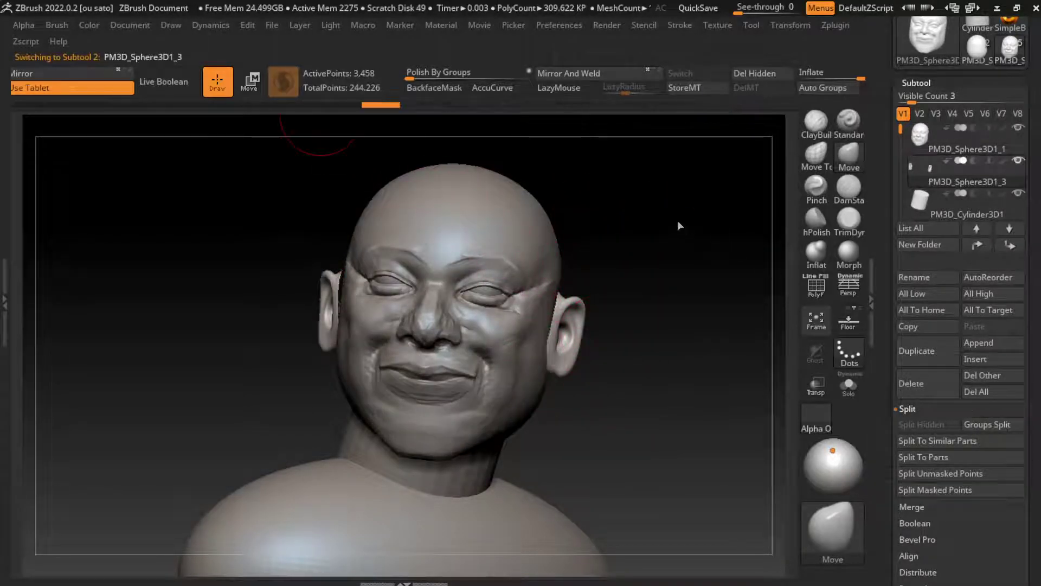
key("w")
left_click_drag(596, 342, 593, 341)
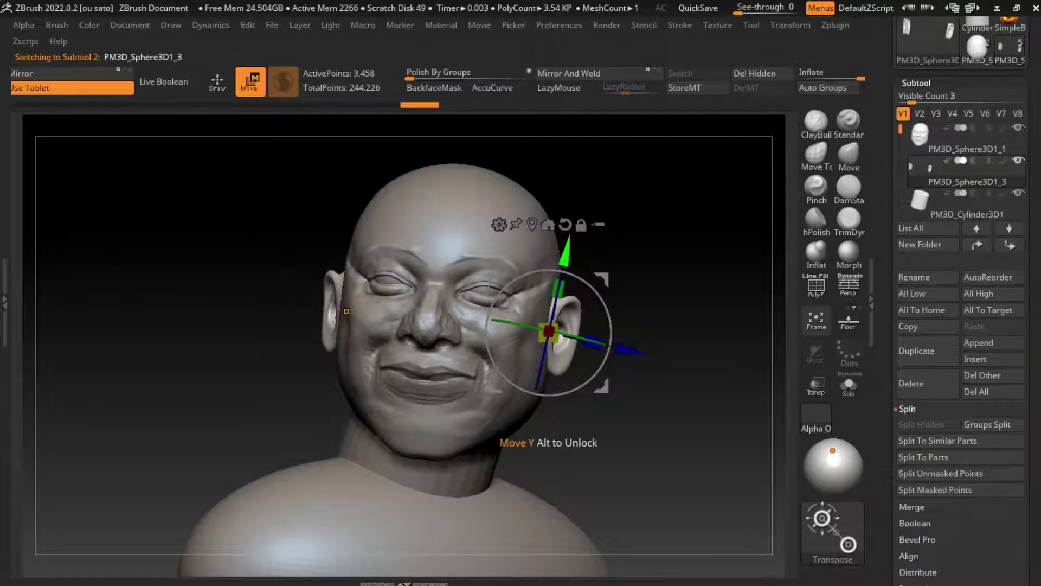
left_click_drag(599, 343, 610, 339)
Reselect the head subtool and clear its mask.
left_click(520, 303, "alt")
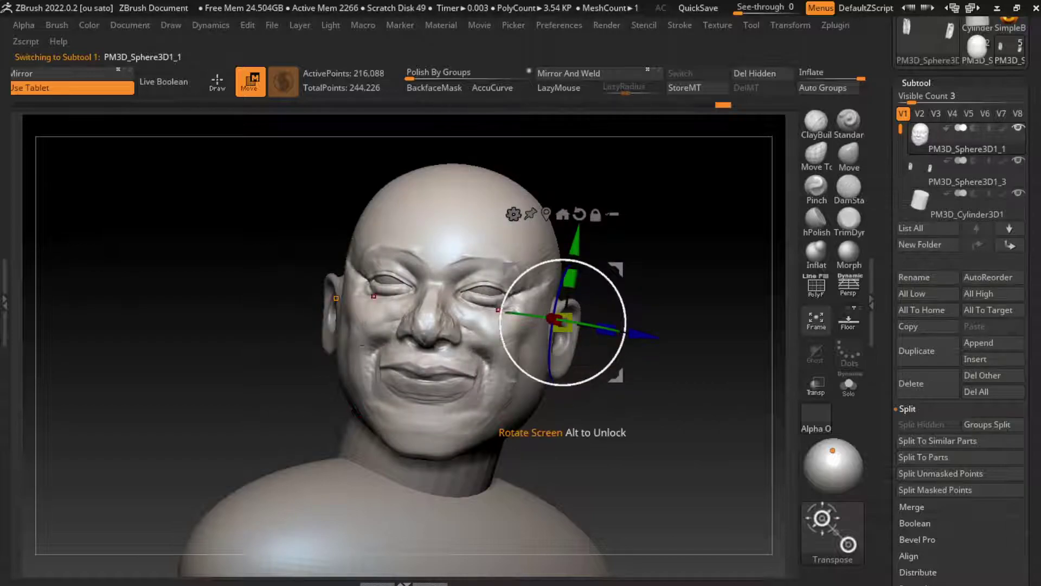
key("q")
key("s")
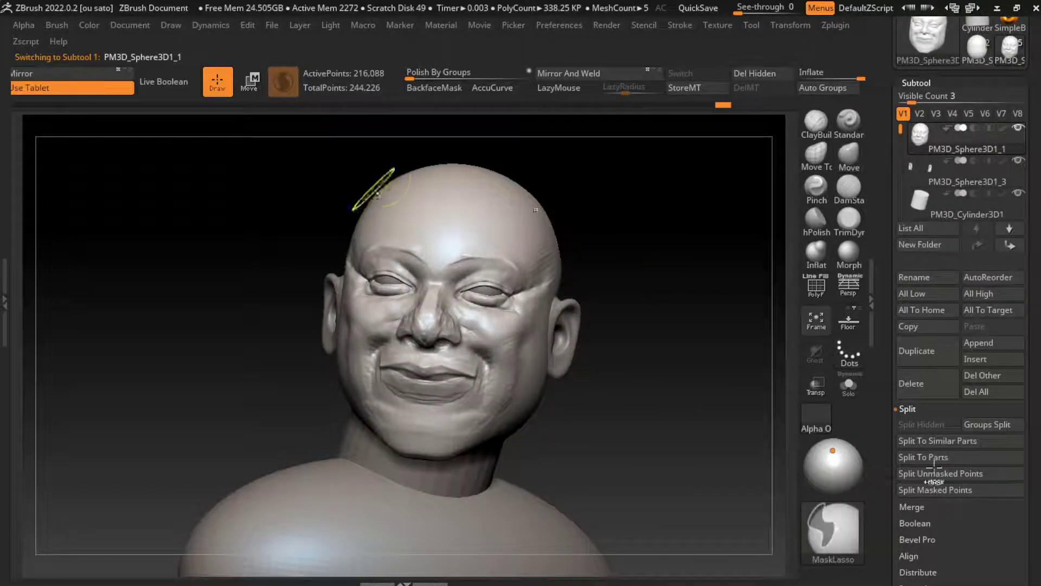
key("ctrl")
left_click(784, 498, "ctrl")
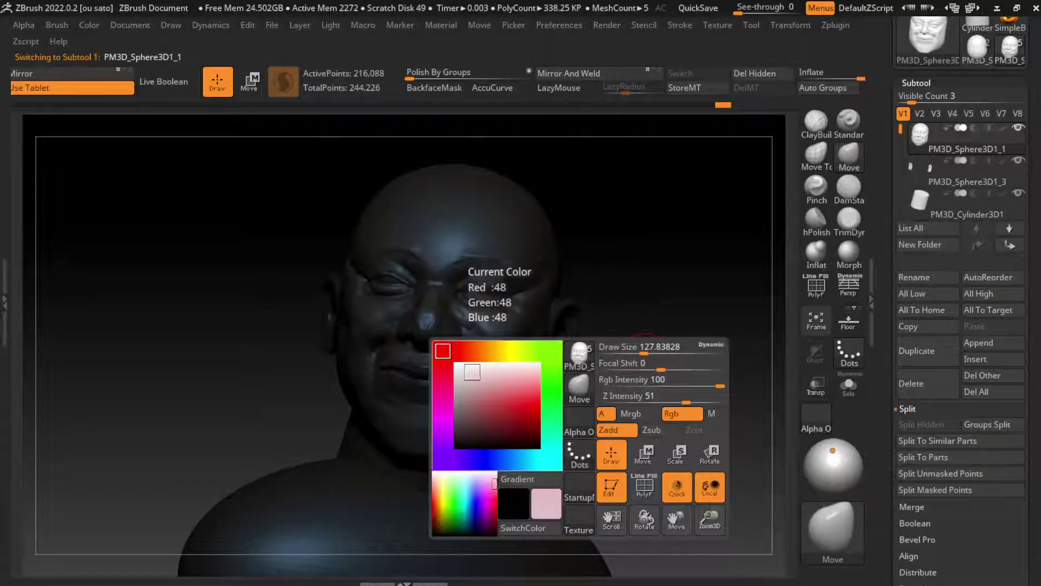
left_click(599, 240, "ctrl")
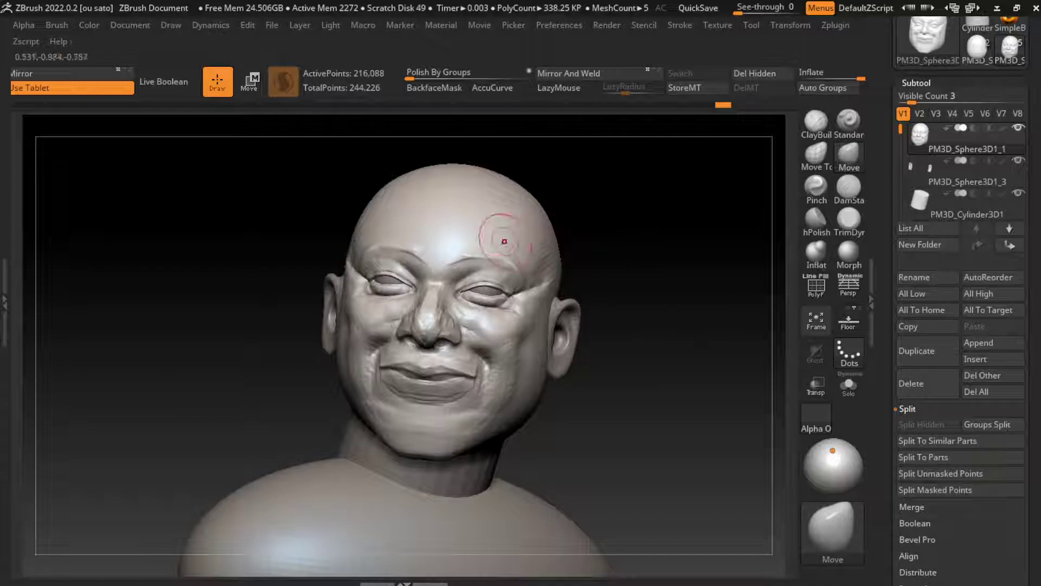
key("ctrl")
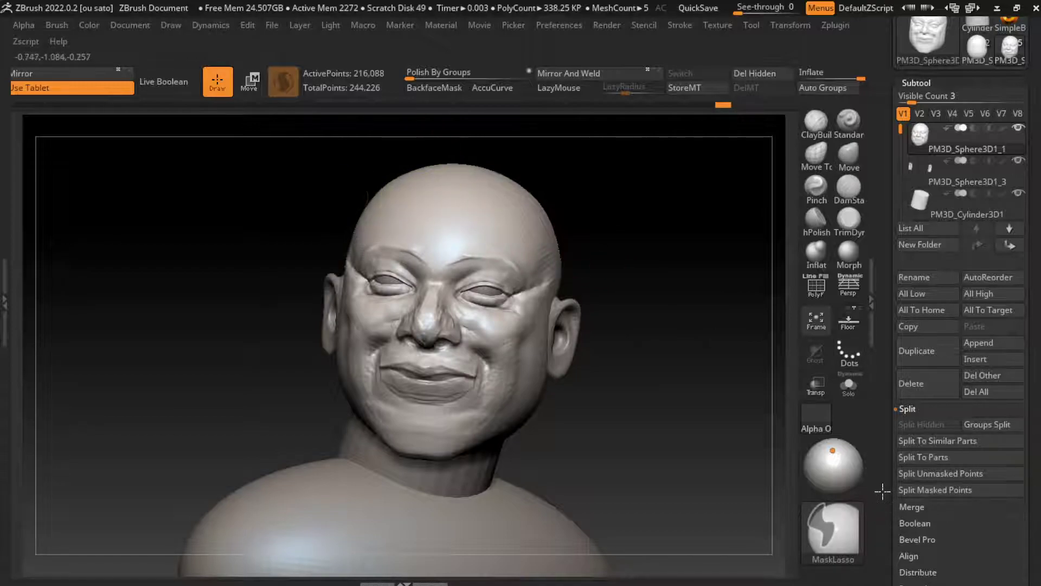
Lasso-mask the crown, sides and back of the head down to a forehead hairline.
mouse_move(442, 179)
left_mouse_down("ctrl")
mouse_move(456, 195)
mouse_move(517, 203)
mouse_move(540, 279)
left_mouse_up("ctrl")
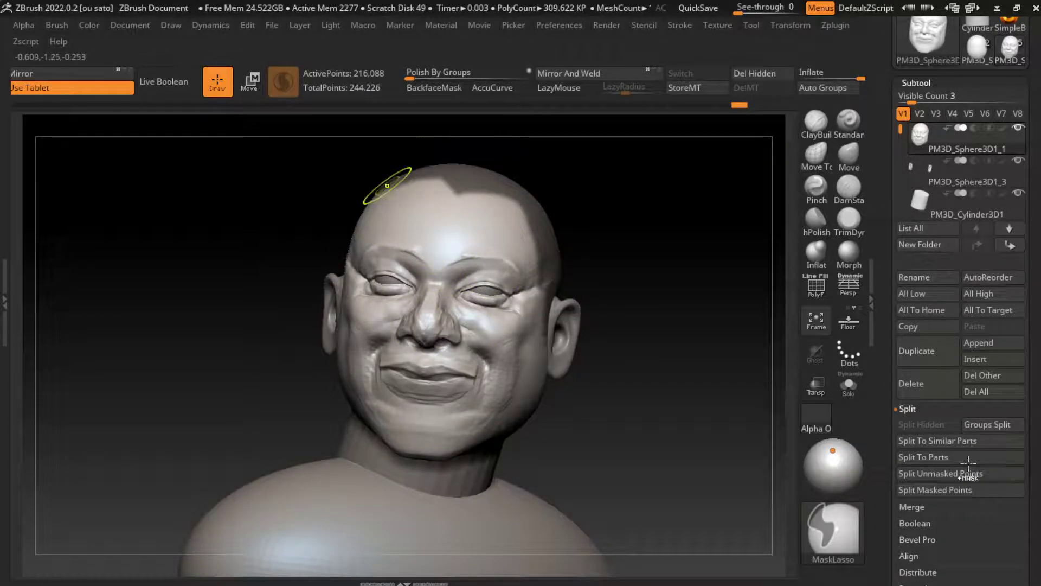
mouse_move(397, 156)
left_mouse_down("ctrl")
mouse_move(366, 241)
mouse_move(342, 244)
mouse_move(251, 425)
left_mouse_up("ctrl")
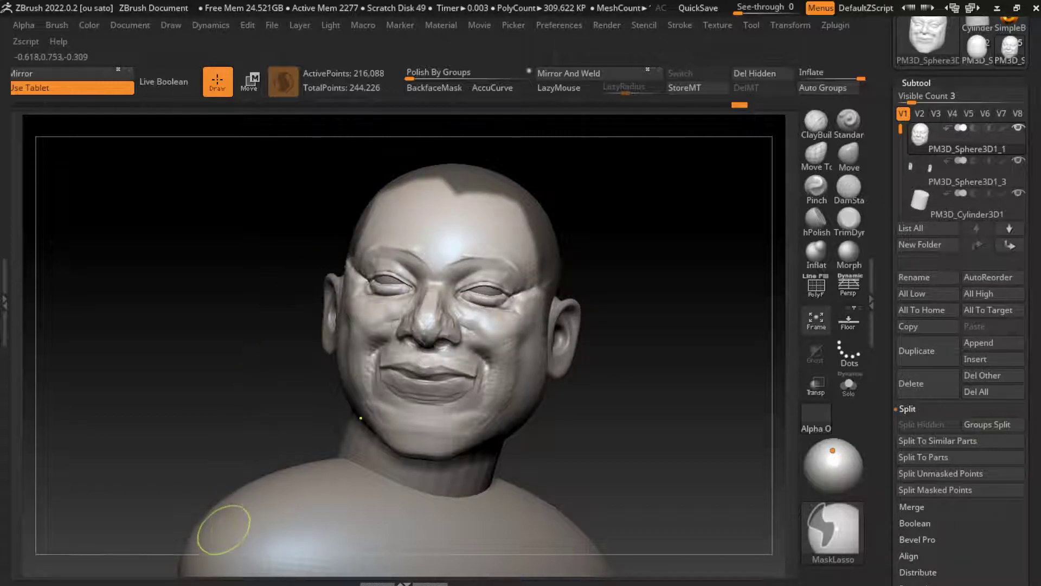
mouse_move(630, 257)
left_mouse_down()
mouse_move(548, 250)
mouse_move(488, 228)
left_mouse_up()
left_click_drag(359, 147, 348, 317, "ctrl")
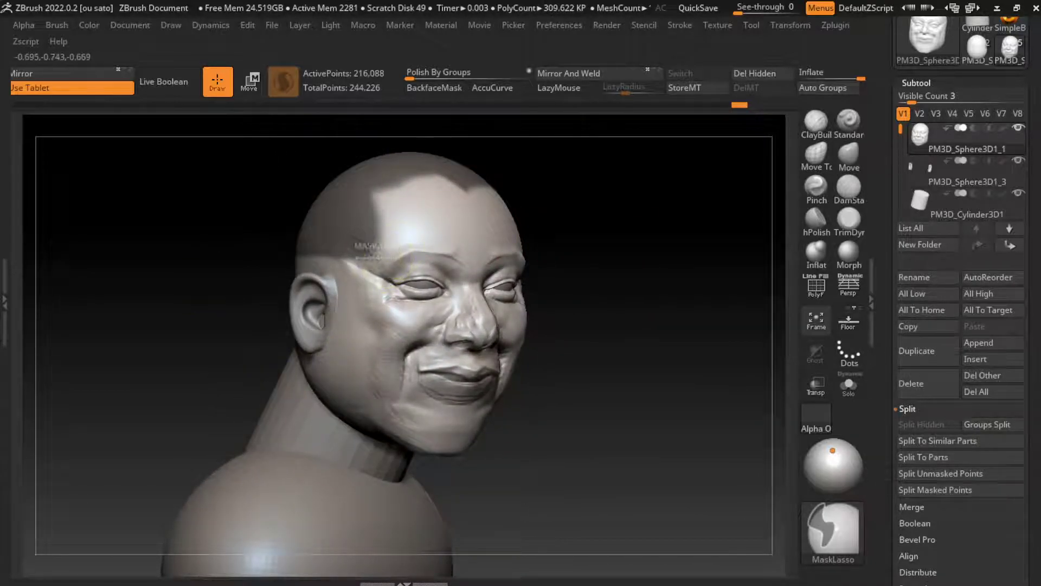
left_click_drag(369, 248, 383, 293, "ctrl")
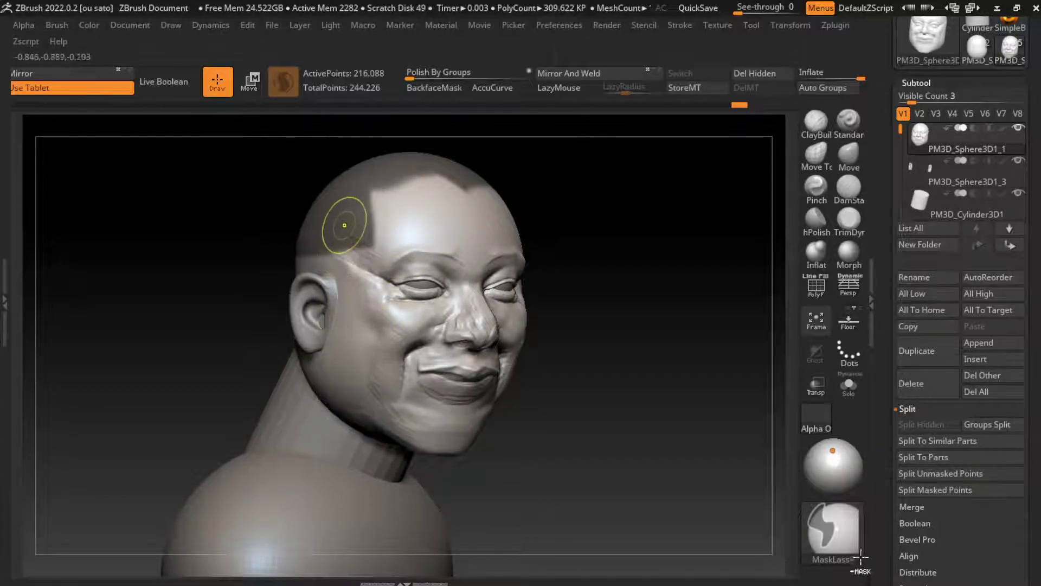
left_click_drag(346, 240, 347, 335, "ctrl")
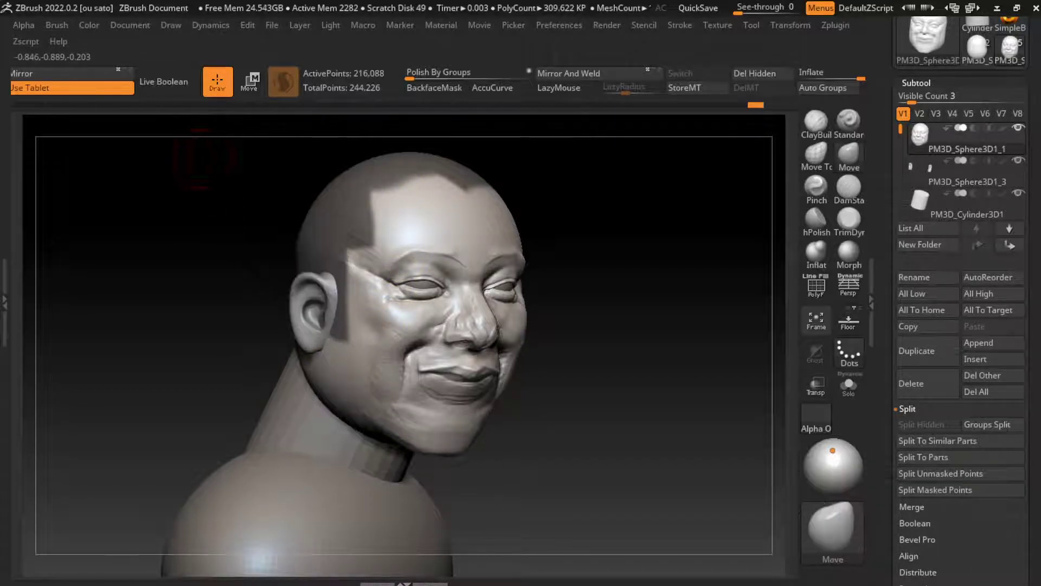
left_click_drag(202, 158, 65, 168)
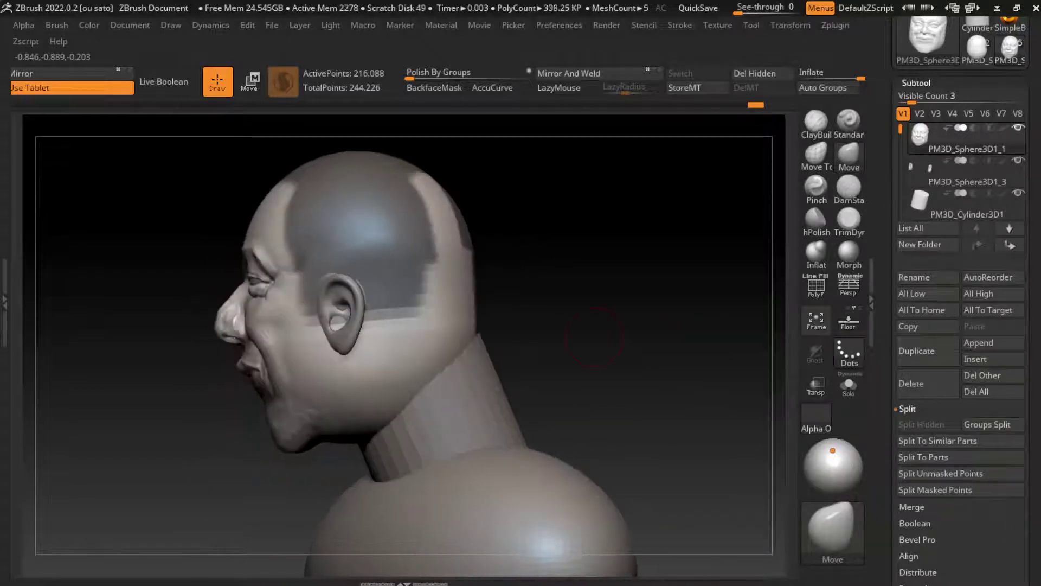
left_click_drag(515, 350, 423, 217, "ctrl")
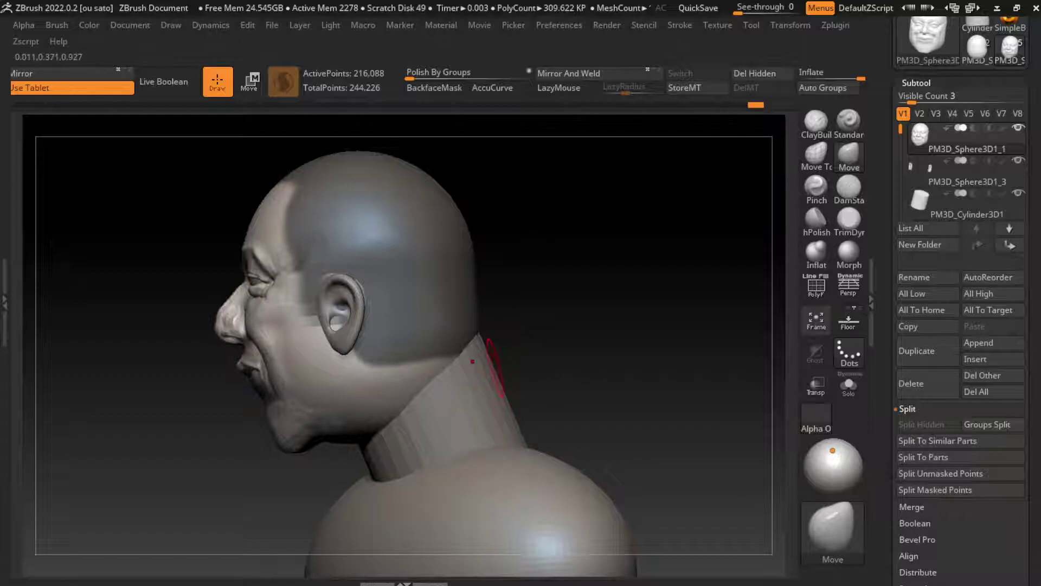
mouse_move(502, 302)
left_mouse_down()
mouse_move(591, 257)
mouse_move(642, 284)
left_mouse_up()
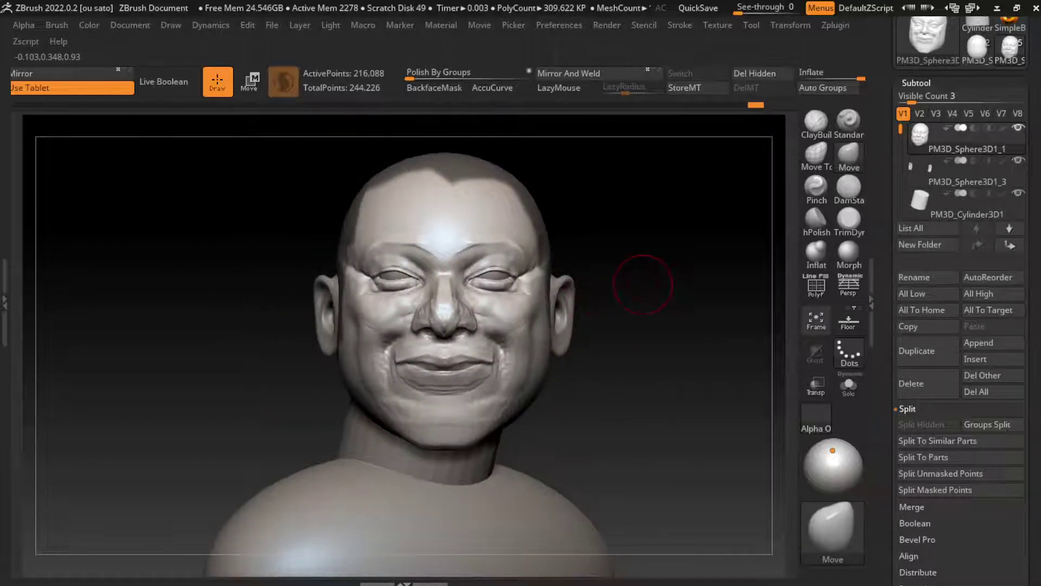
Extract the masked hair as a single-sided cap with border trimming off, and accept it.
left_click(922, 457)
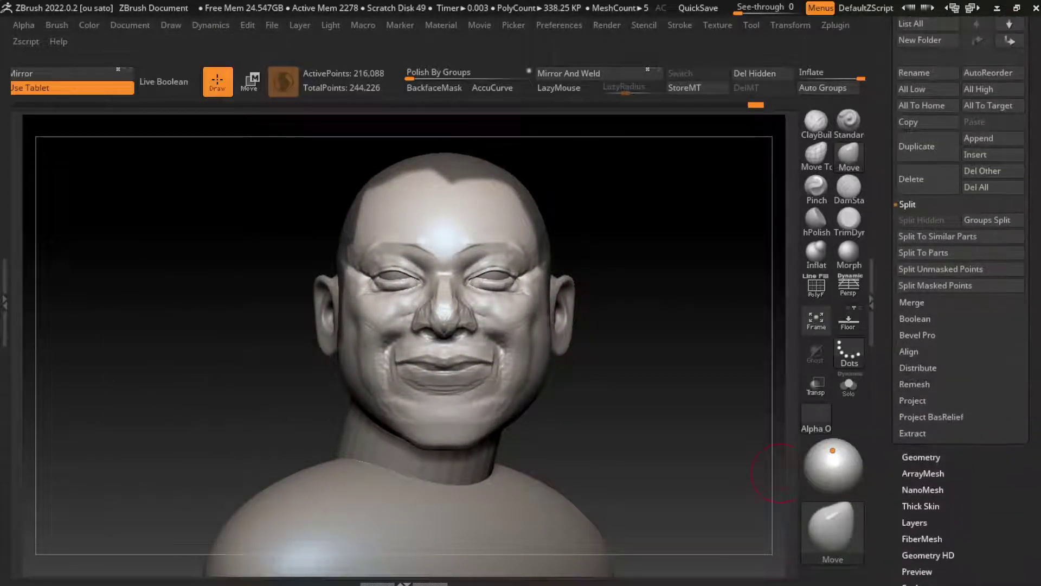
left_click(912, 433)
left_click(944, 399)
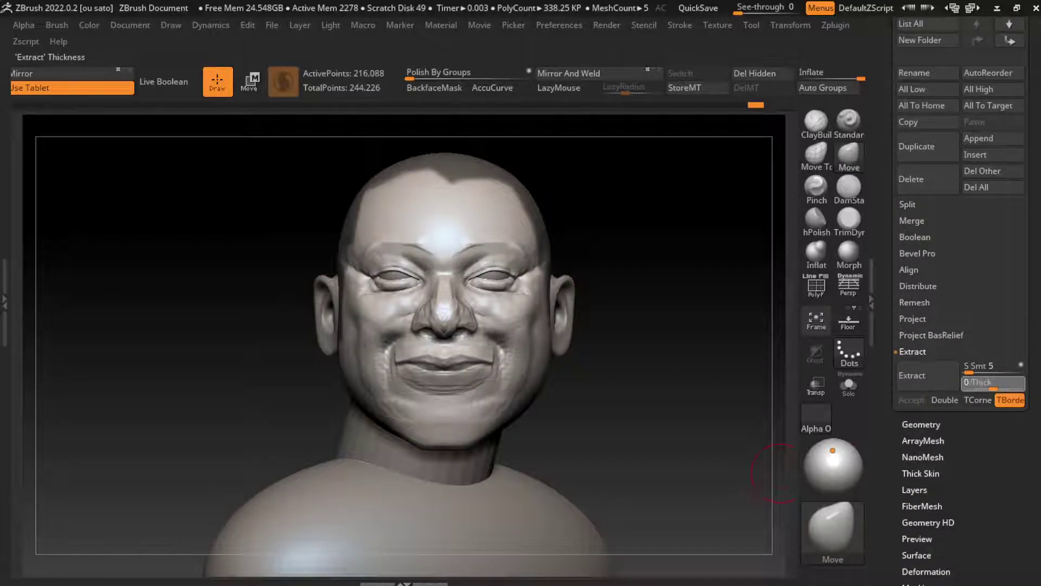
left_click(992, 382)
type("0")
key("Return")
left_click(1010, 399)
left_click(922, 375)
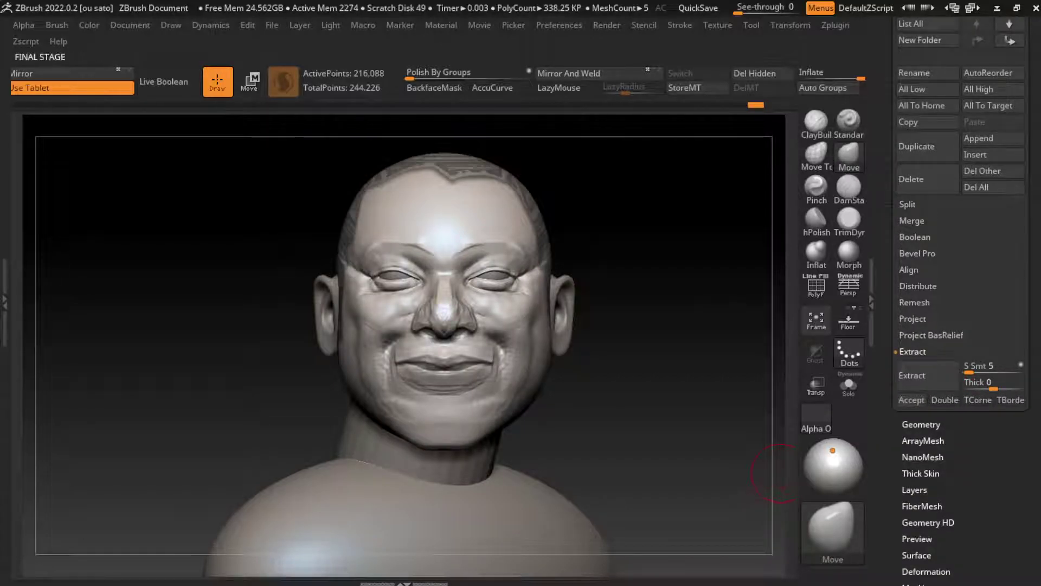
left_click(911, 400)
Scale the hair cap down slightly, clear its mask and DynaMesh it at resolution 128.
key("w")
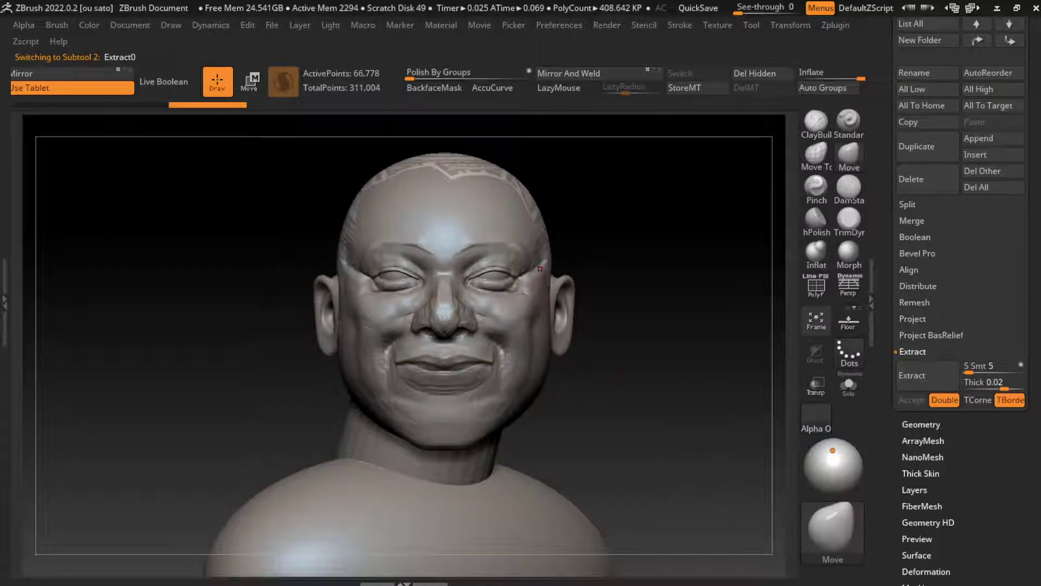
left_click_drag(444, 328, 443, 328)
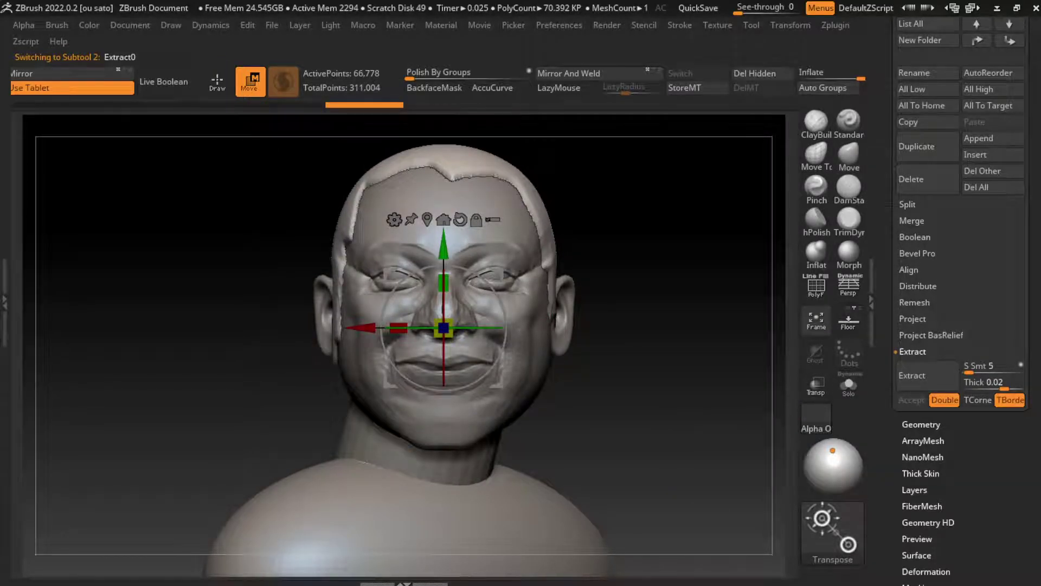
left_click(921, 424)
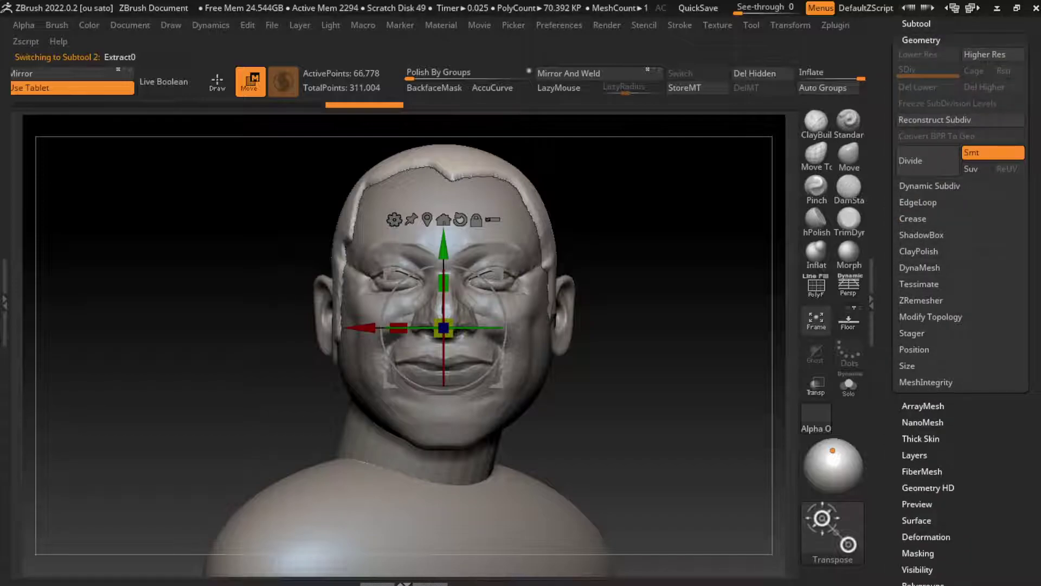
left_click(920, 267)
left_click(919, 291)
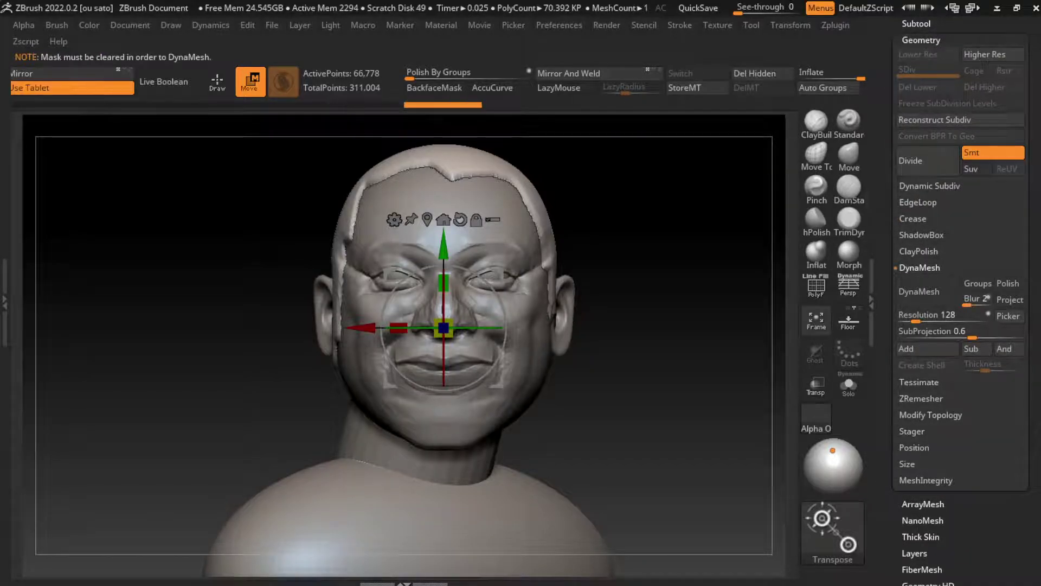
key("ctrl+shift+a")
left_click(919, 291)
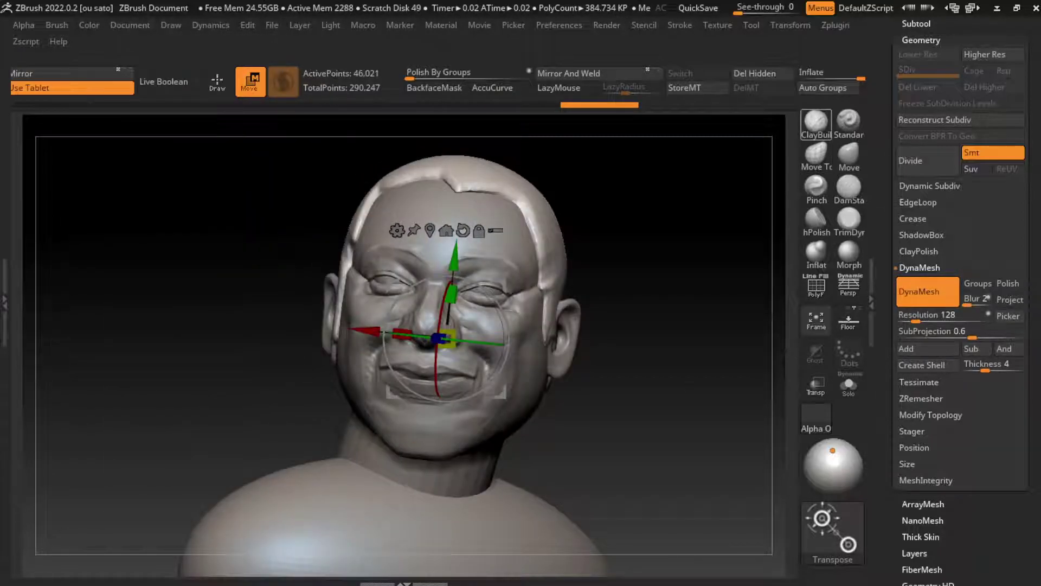
key("q")
key("l")
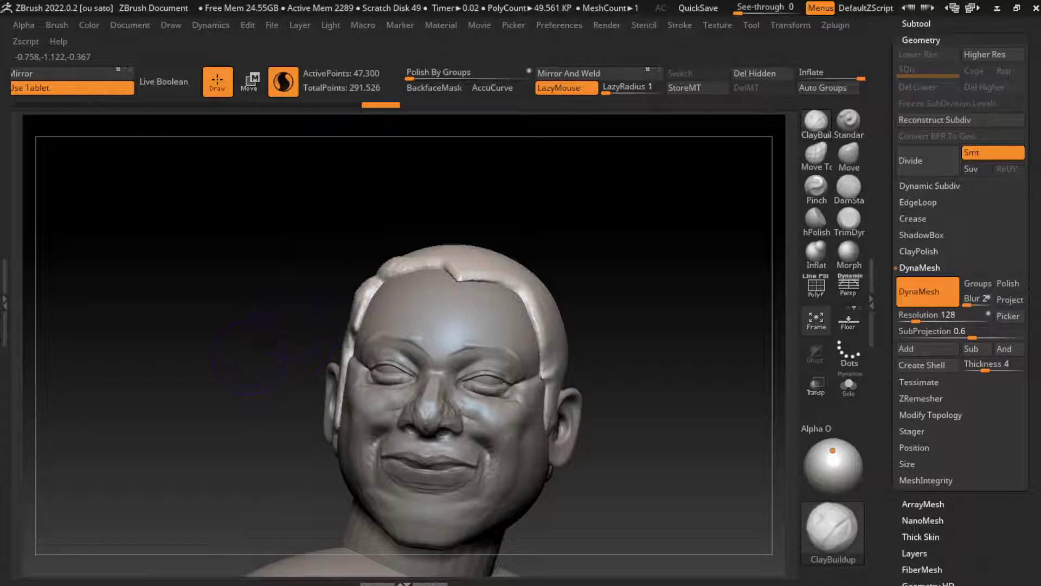
Build up ClayBuildup hair strands along the hairline, temple and across the crown.
left_click_drag(248, 352, 335, 344)
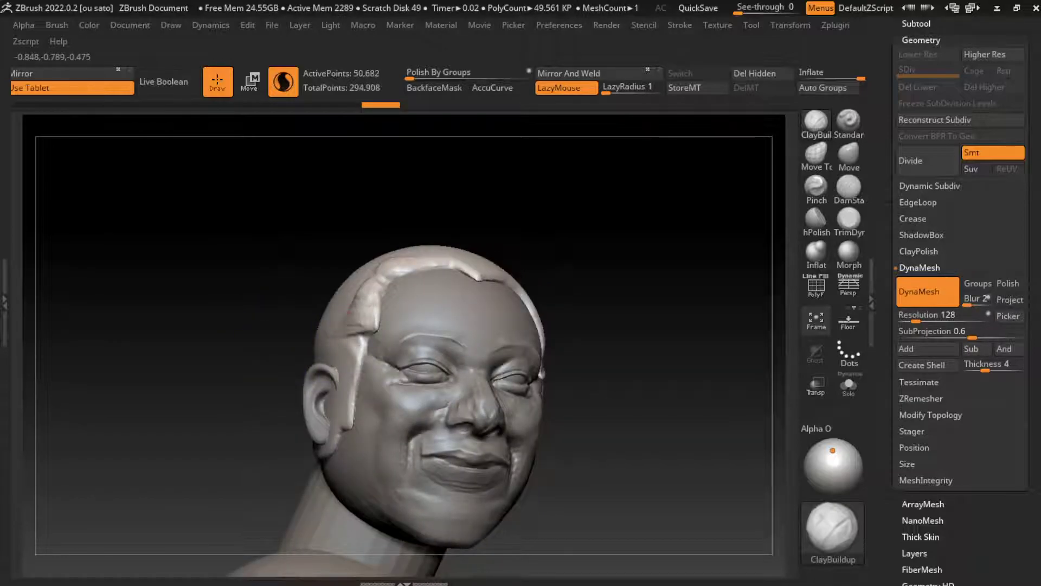
mouse_move(374, 279)
left_mouse_down()
mouse_move(444, 244)
mouse_move(398, 283)
left_mouse_up()
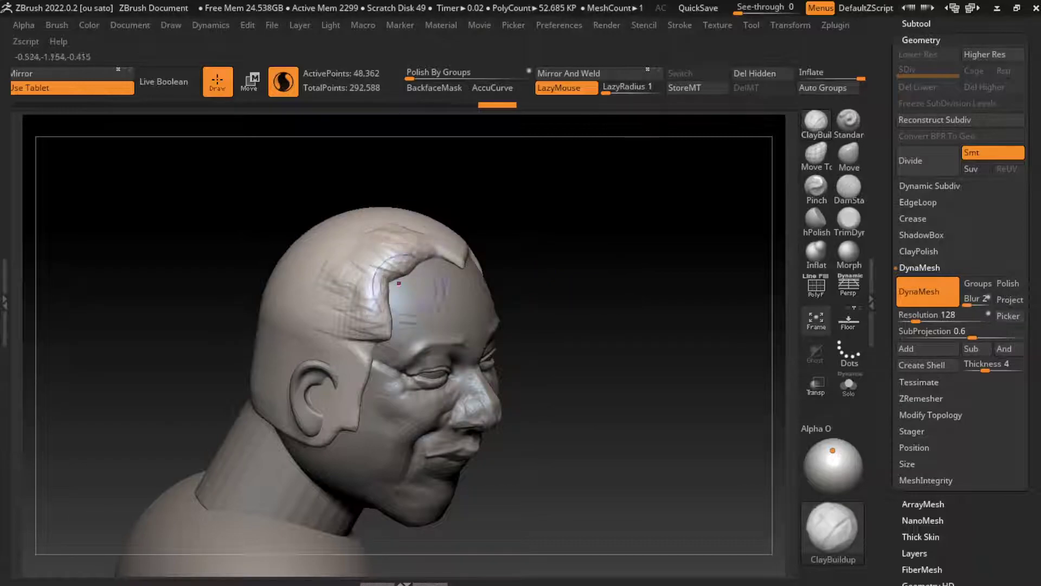
left_click_drag(386, 332, 334, 394)
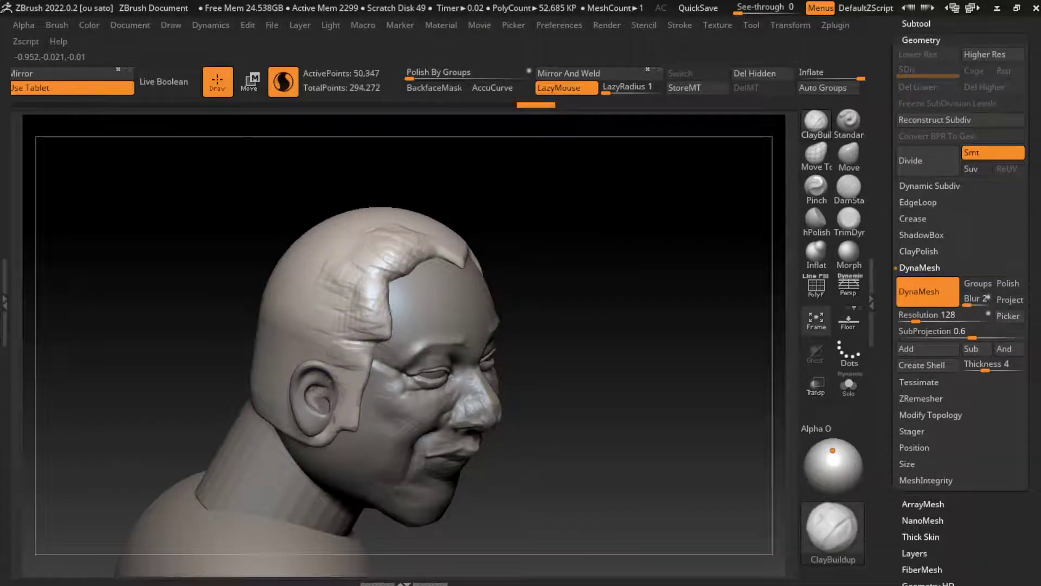
left_click_drag(683, 310, 600, 307)
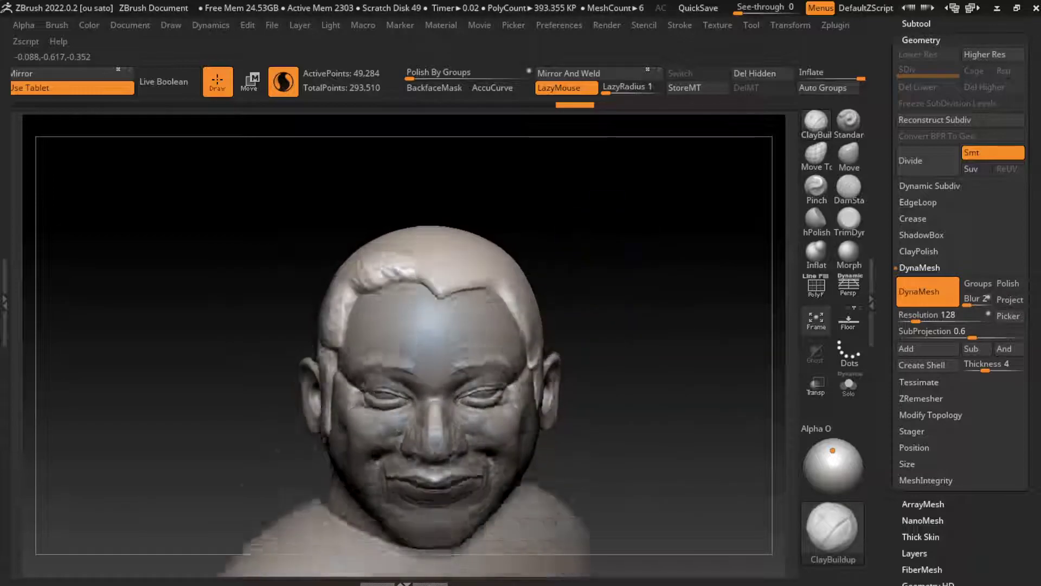
mouse_move(404, 266)
left_mouse_down()
mouse_move(439, 325)
mouse_move(433, 336)
left_mouse_up()
left_click_drag(434, 258, 442, 337)
mouse_move(466, 254)
left_mouse_down()
mouse_move(456, 334)
mouse_move(477, 328)
mouse_move(429, 322)
left_mouse_up()
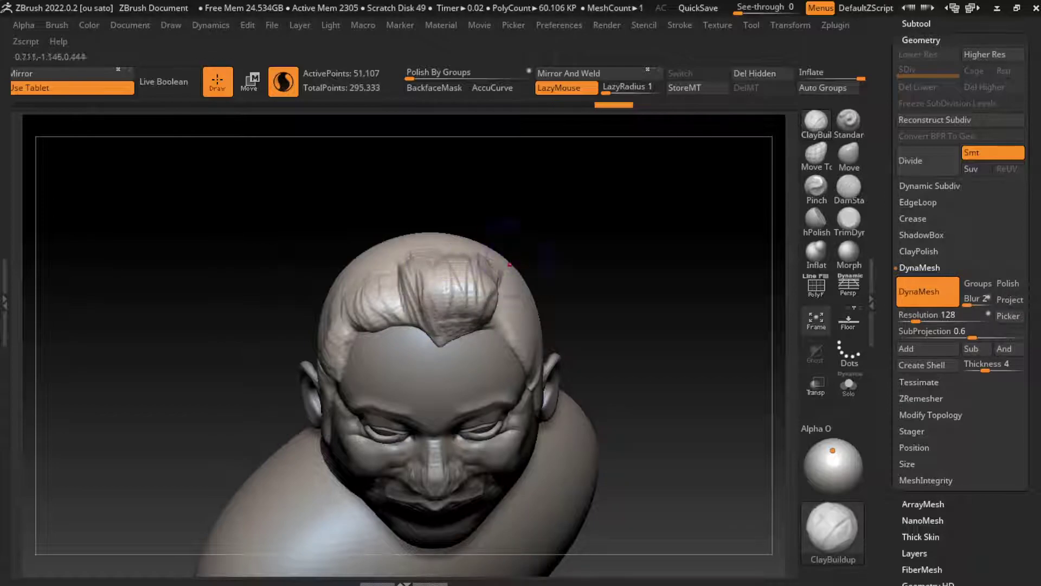
mouse_move(509, 264)
left_mouse_down()
mouse_move(502, 326)
mouse_move(528, 342)
left_mouse_up()
left_click_drag(518, 282, 536, 355)
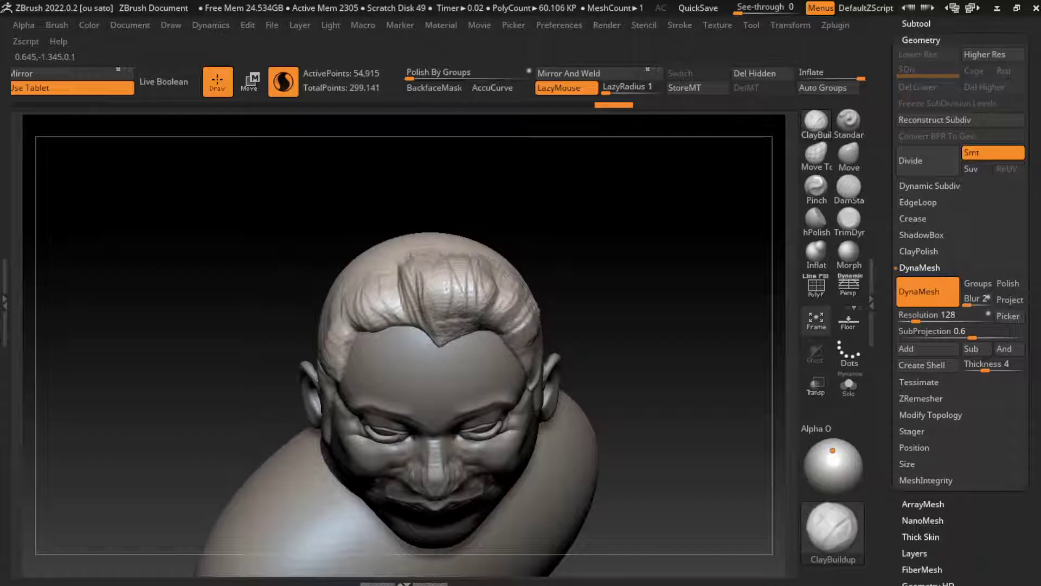
Add small strands near the right ear and blend the crown's hair grooves.
left_click_drag(705, 244, 624, 227)
left_click_drag(564, 288, 532, 347)
mouse_move(569, 314)
left_mouse_down()
mouse_move(537, 379)
mouse_move(532, 369)
left_mouse_up()
left_click_drag(705, 189, 678, 244)
mouse_move(548, 255)
left_mouse_down()
mouse_move(575, 336)
mouse_move(515, 336)
mouse_move(466, 246)
left_mouse_up()
left_click_drag(521, 288, 456, 231)
left_click_drag(482, 263, 420, 222)
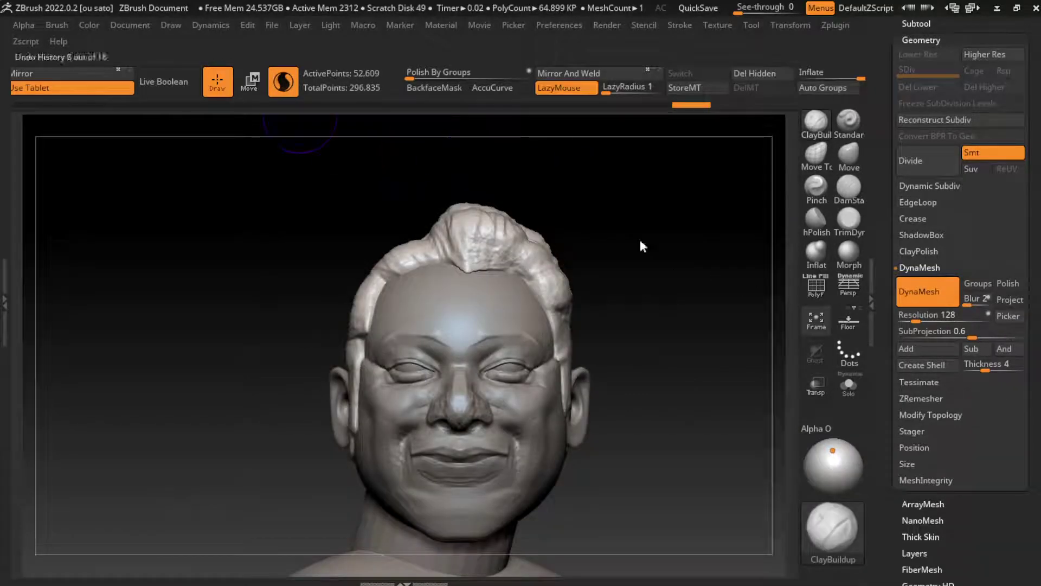
Reshape the top and right hair, then carve creases into the top clump with DamStandard.
left_click(130, 25)
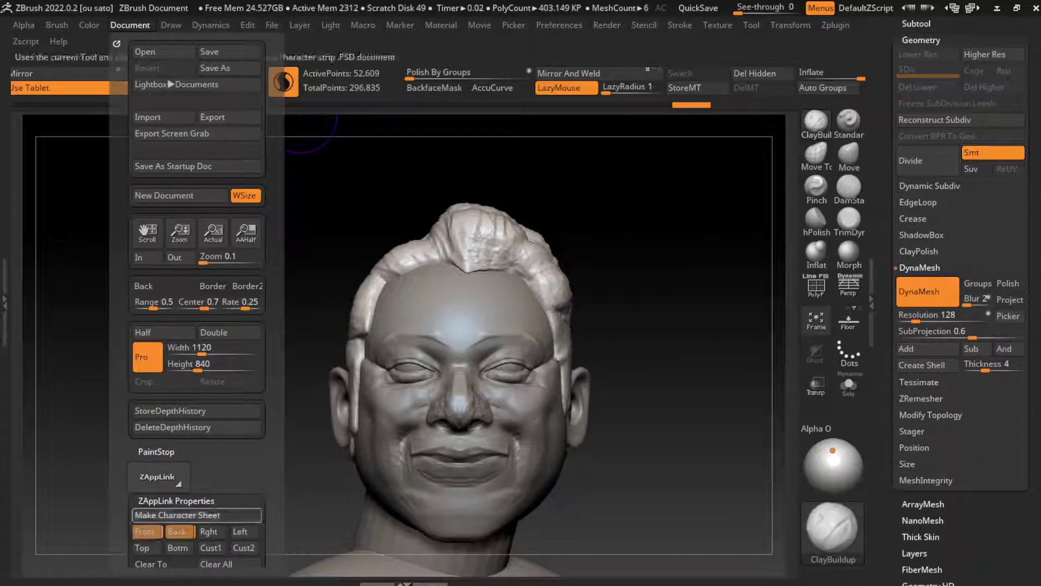
left_click(195, 515)
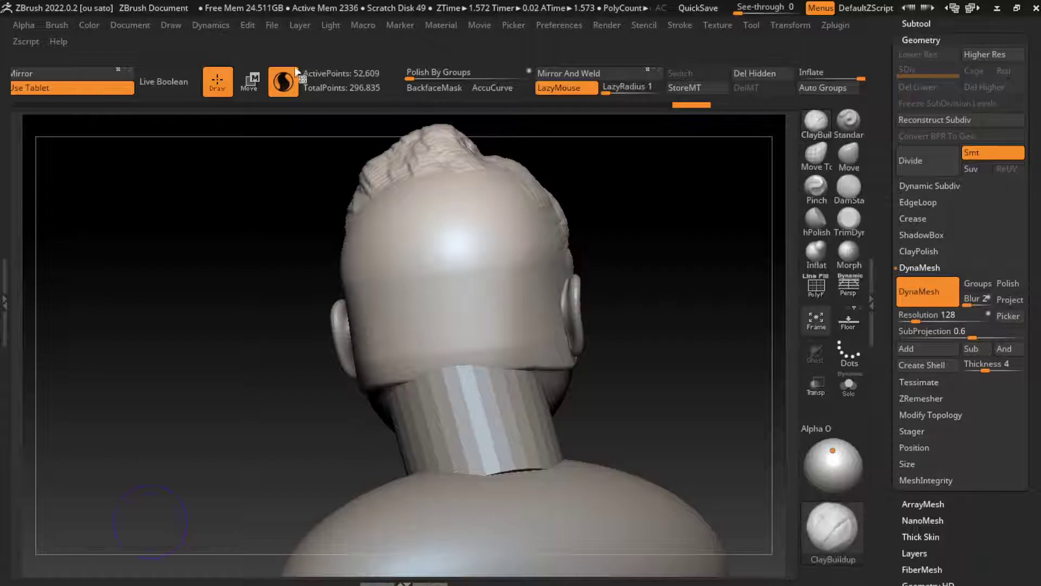
mouse_move(488, 136)
left_mouse_down()
mouse_move(477, 163)
mouse_move(526, 154)
left_mouse_up()
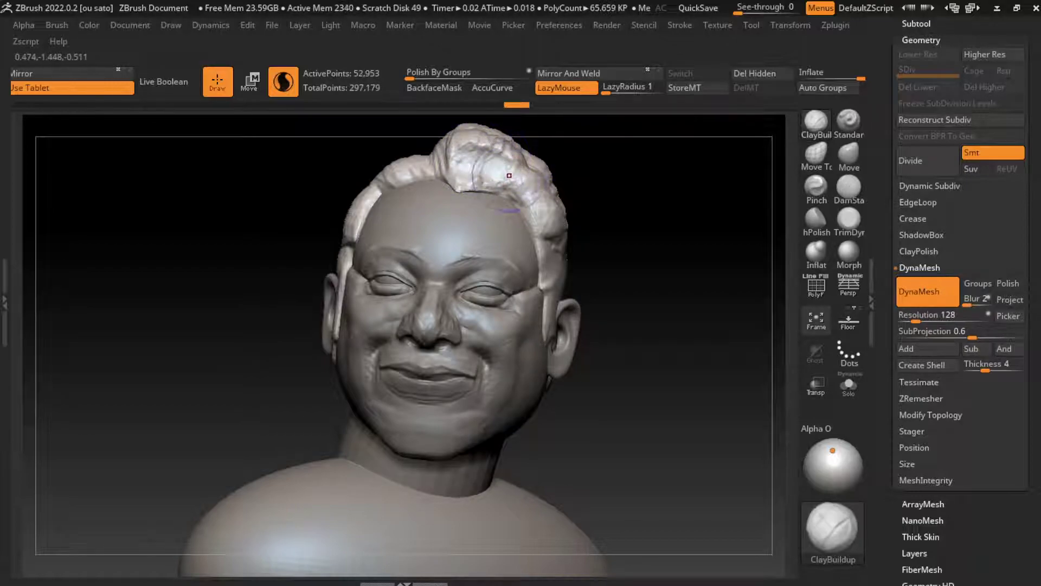
left_click_drag(517, 171, 542, 228)
key("b")
key("d")
key("s")
mouse_move(519, 180)
left_mouse_down()
mouse_move(461, 162)
mouse_move(505, 173)
left_mouse_up()
left_click_drag(608, 163, 592, 208)
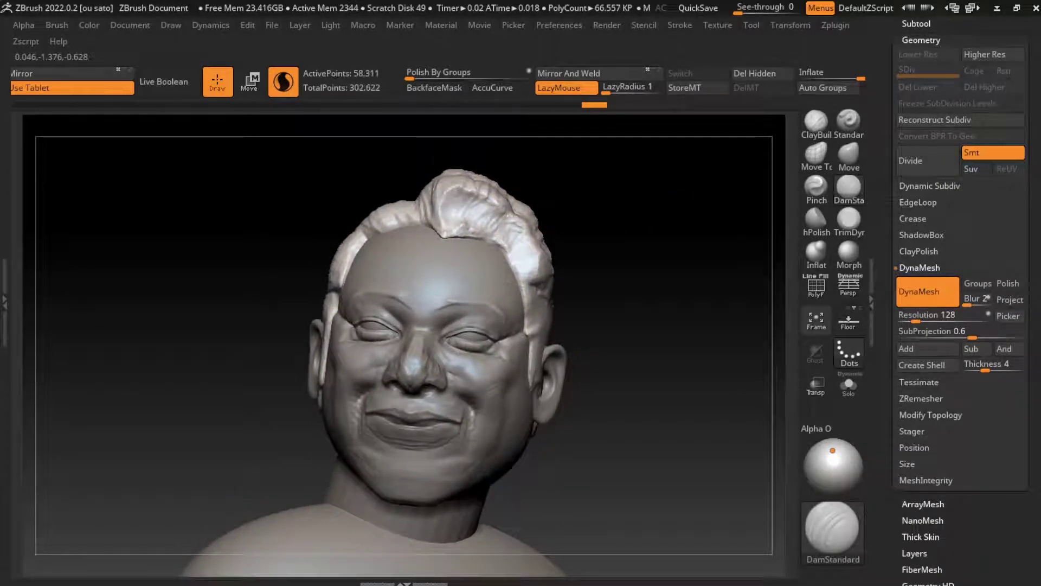
left_click_drag(466, 195, 510, 223)
Re-sculpt the right hair clump and build up clay along the head's right edge.
mouse_move(528, 262)
left_mouse_down()
mouse_move(513, 212)
mouse_move(539, 265)
left_mouse_up()
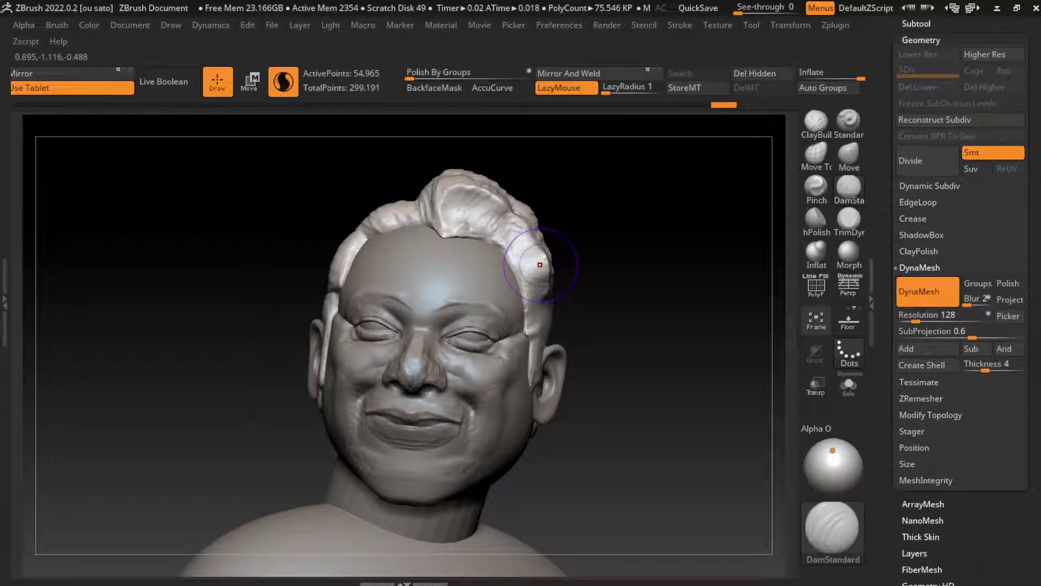
left_click_drag(539, 264, 539, 239)
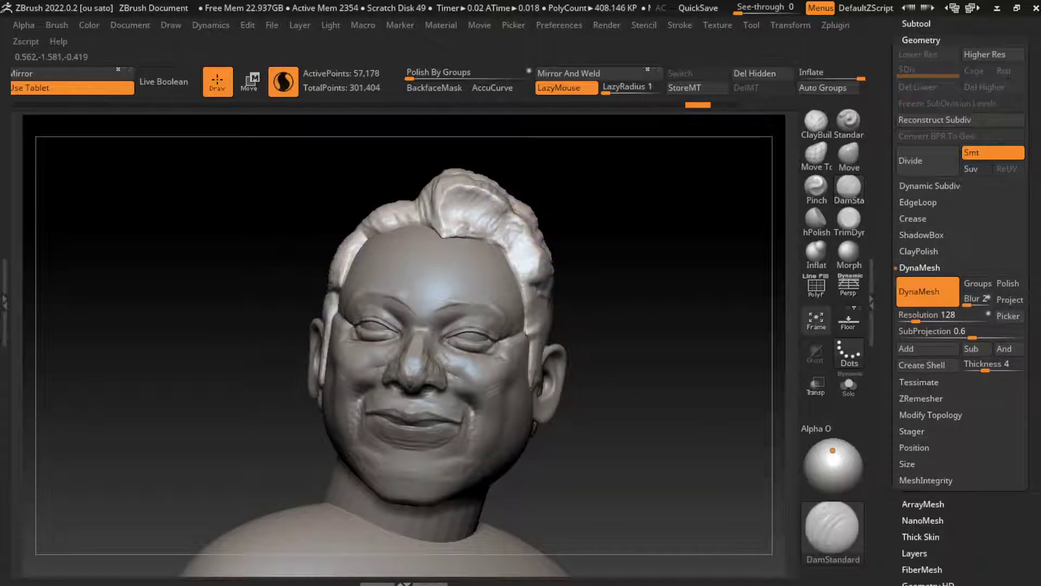
left_click_drag(534, 247, 510, 206)
left_click(815, 122)
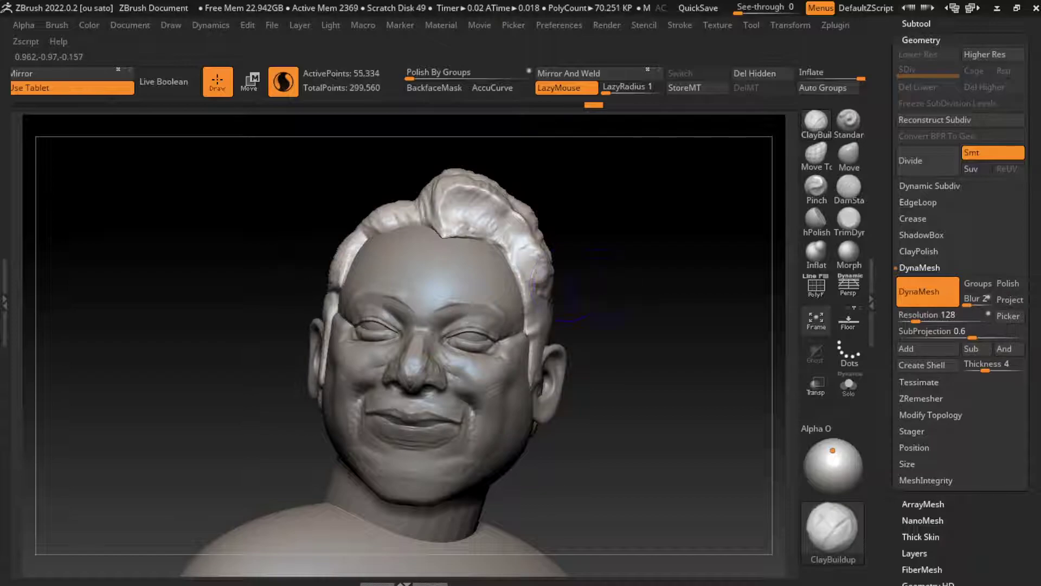
left_click_drag(569, 285, 557, 284)
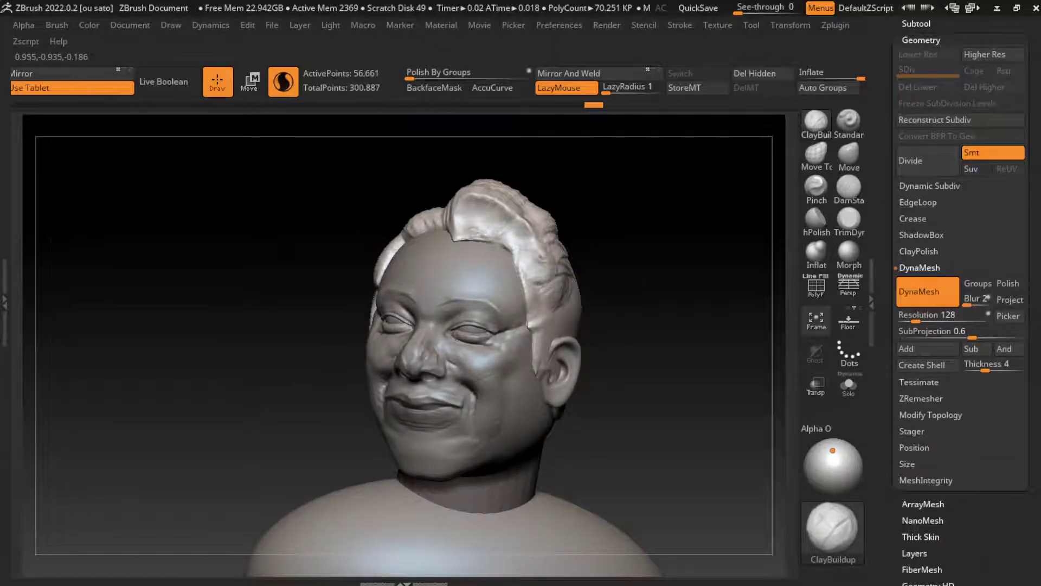
mouse_move(575, 320)
left_mouse_down()
mouse_move(613, 293)
mouse_move(528, 244)
left_mouse_up()
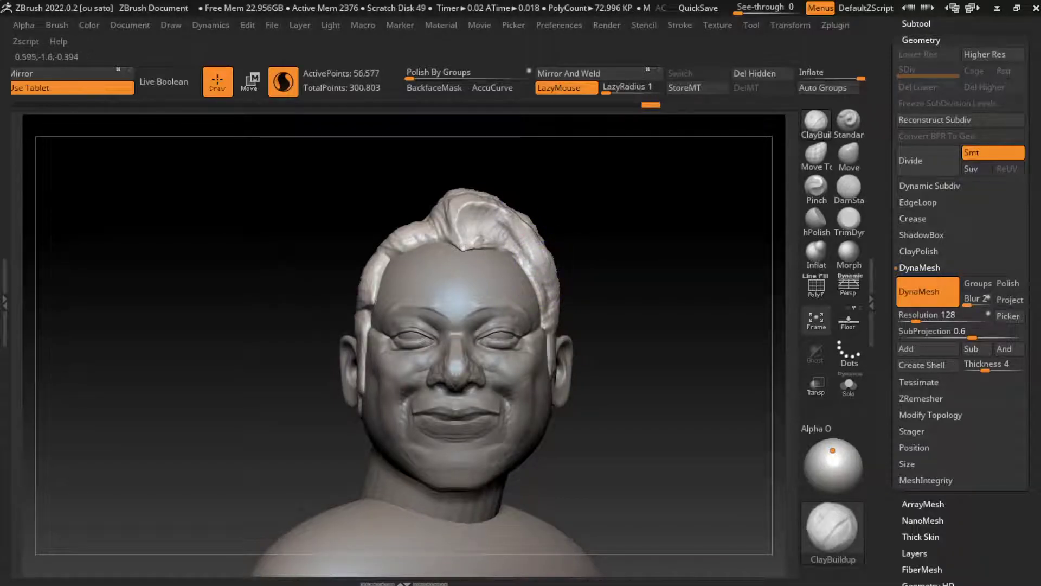
Sculpt hair strands by the ear and upper right, then carve a crease into the hair.
left_click_drag(678, 271, 596, 271)
mouse_move(537, 260)
left_mouse_down()
mouse_move(509, 228)
mouse_move(558, 330)
left_mouse_up()
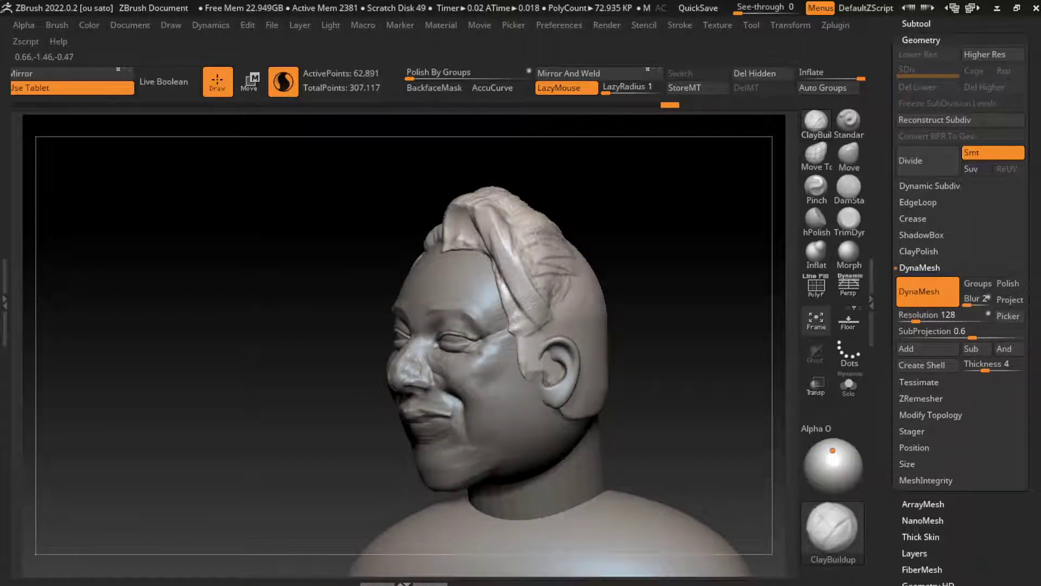
left_click_drag(507, 263, 499, 206)
left_click_drag(521, 292, 504, 217)
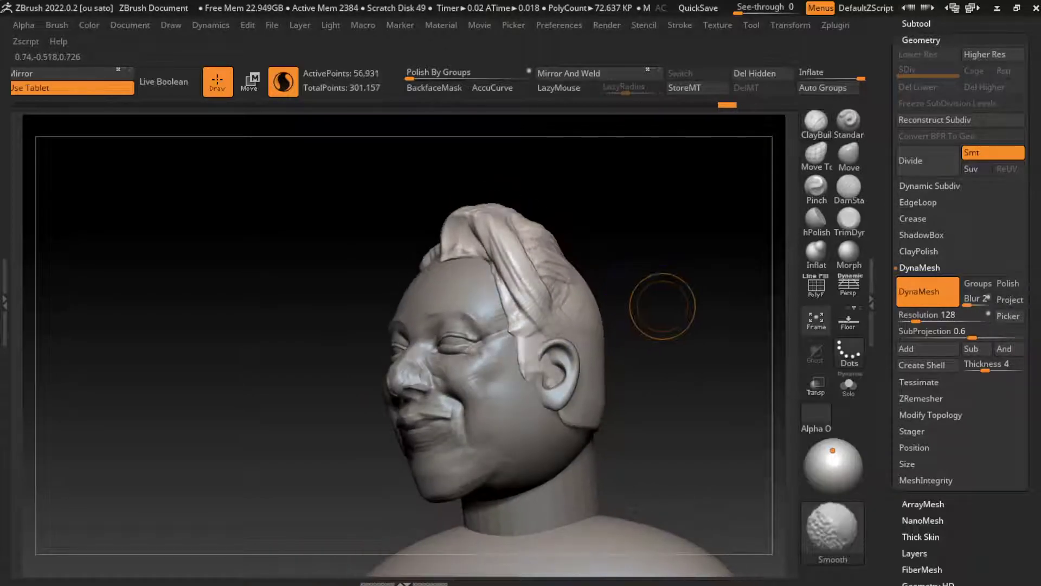
mouse_move(662, 302)
left_mouse_down()
mouse_move(596, 303)
mouse_move(684, 266)
left_mouse_up()
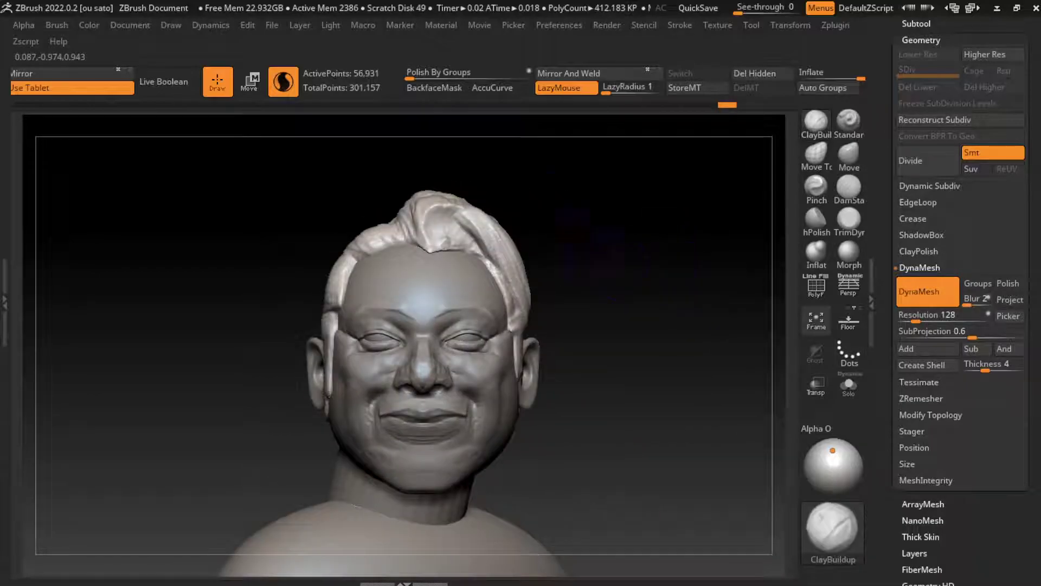
left_click_drag(486, 190, 510, 187)
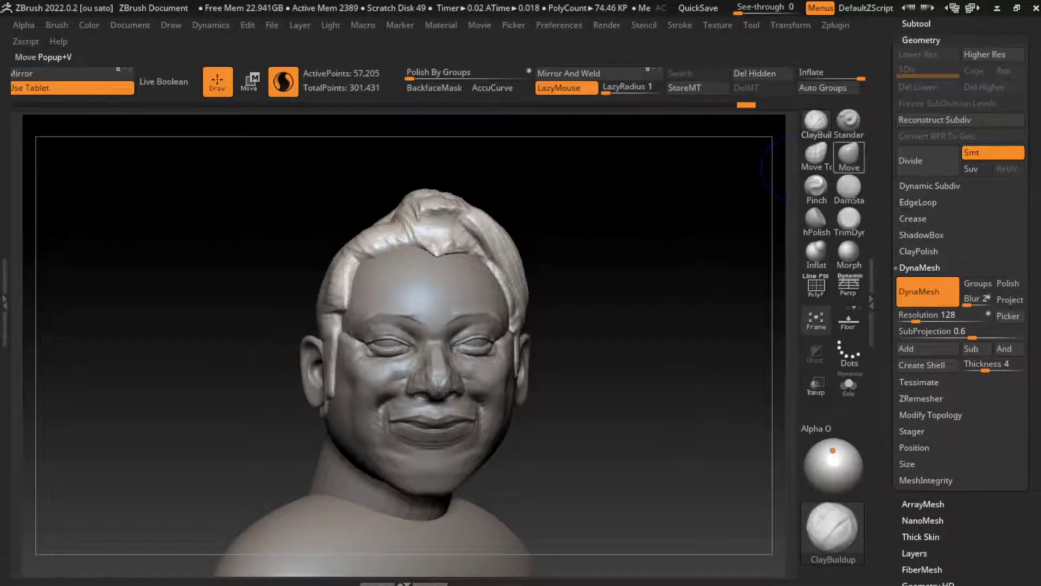
left_click(849, 187)
left_click_drag(417, 222, 433, 217)
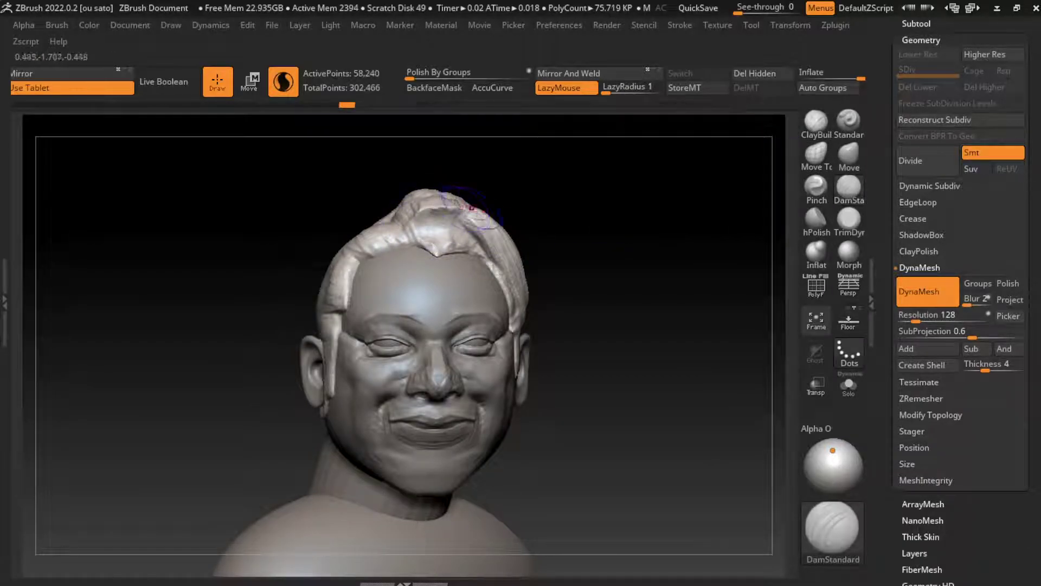
Rebuild clay on the hair band after undoing a stray stroke.
left_click(130, 25)
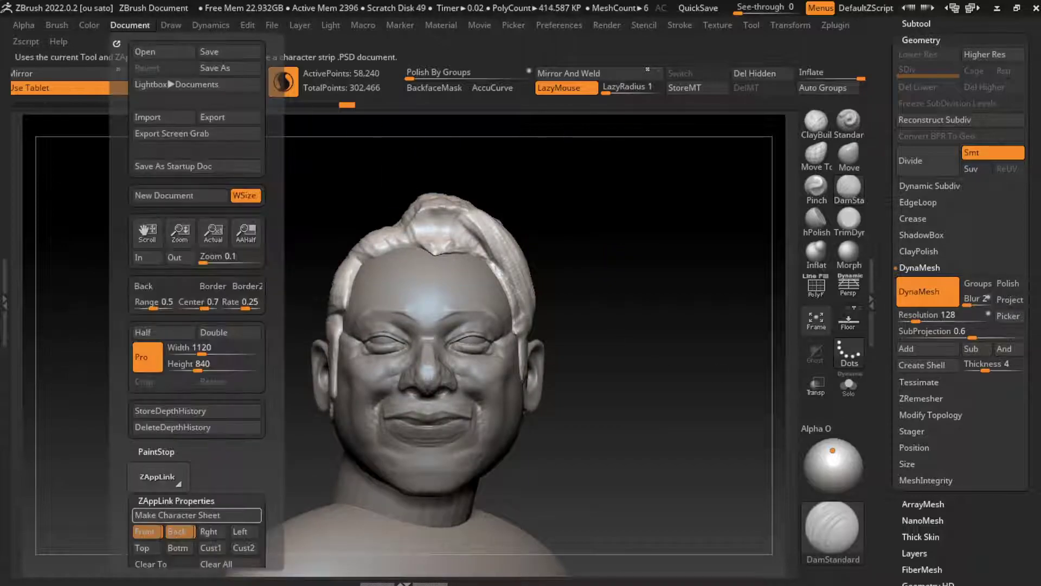
left_click(176, 531)
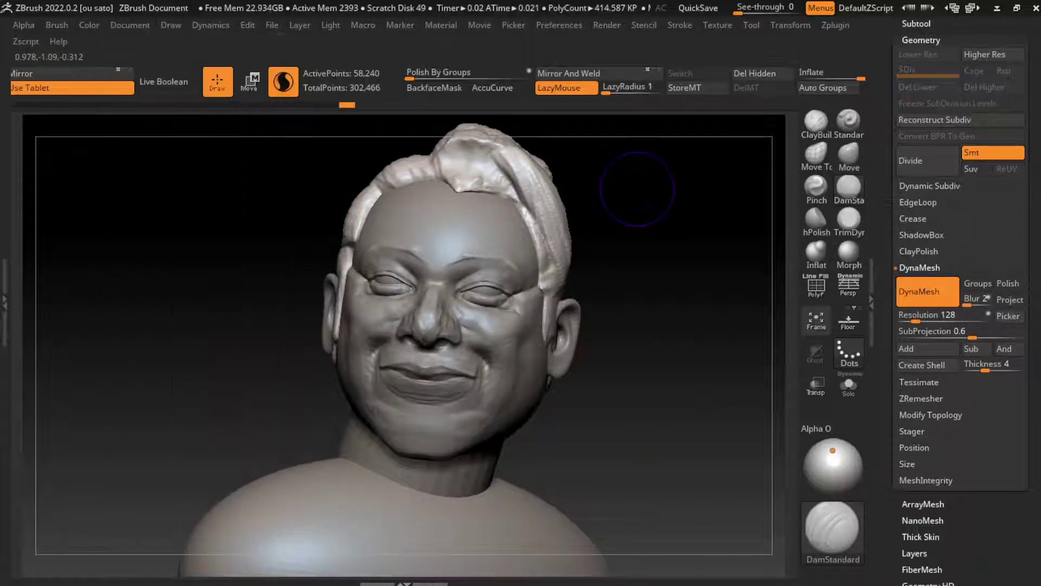
left_click_drag(590, 182, 596, 200, "alt")
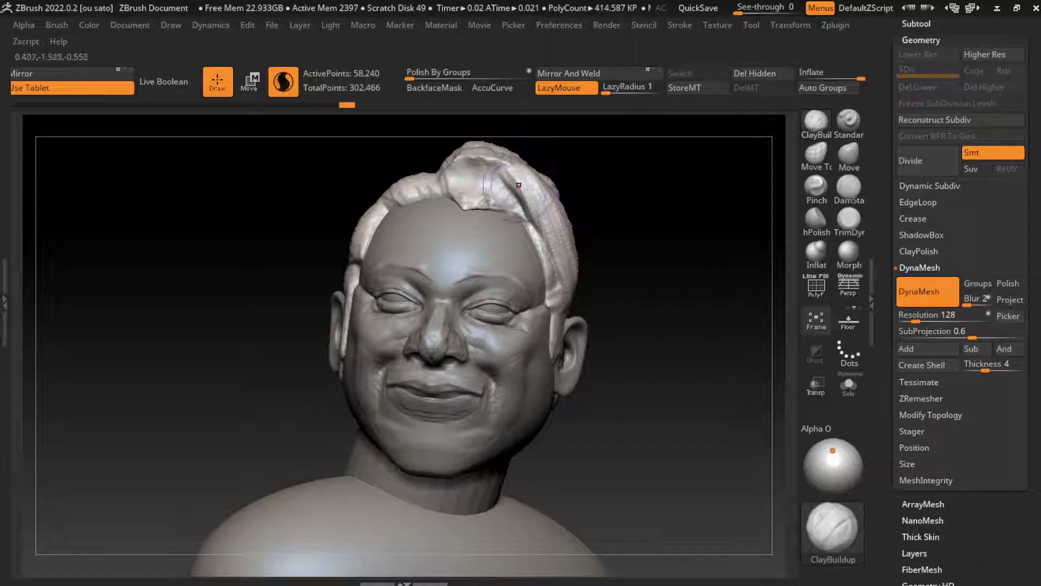
key("ctrl+z")
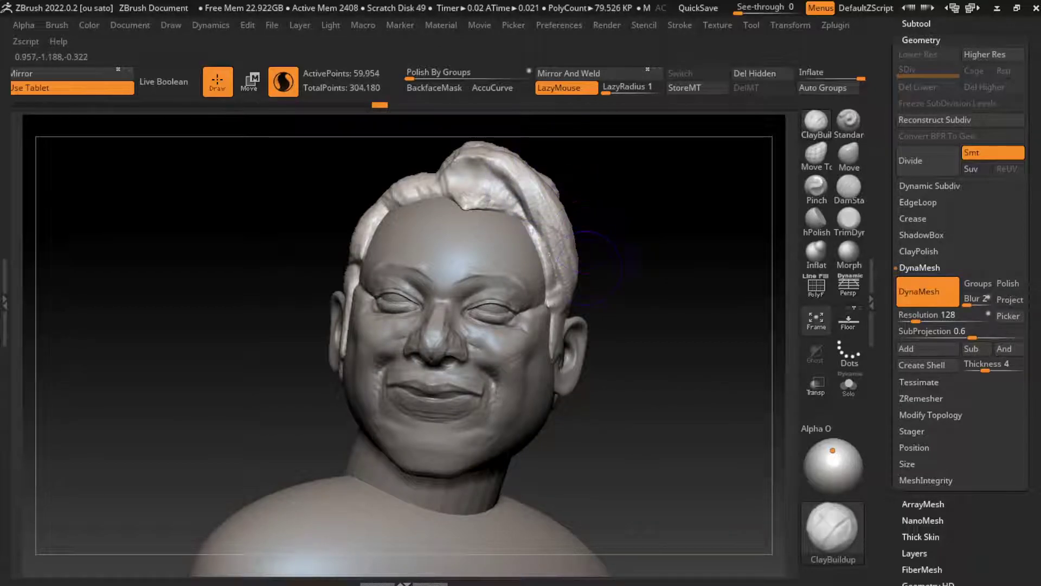
left_click_drag(556, 196, 563, 277)
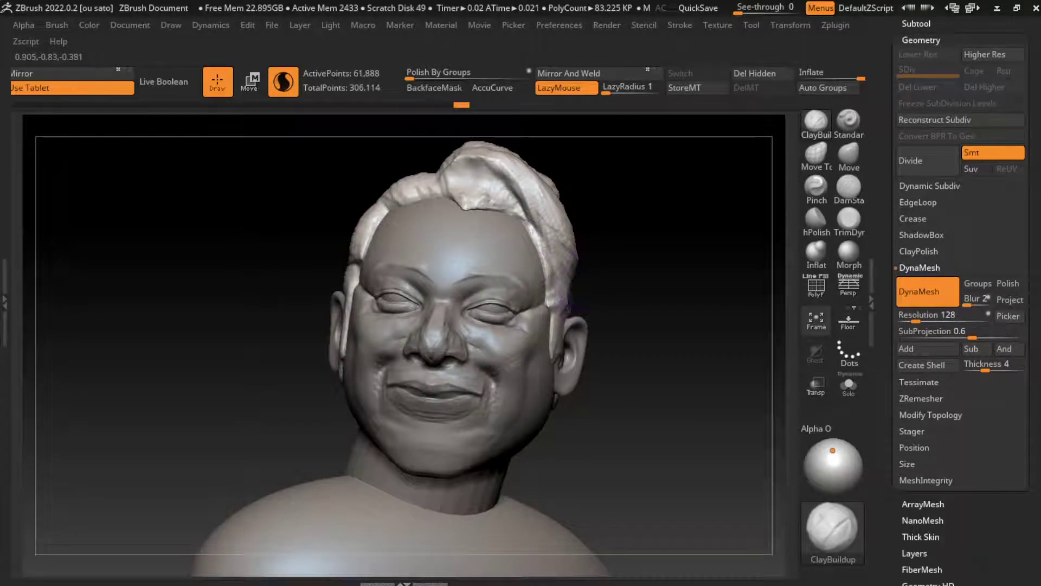
key("s")
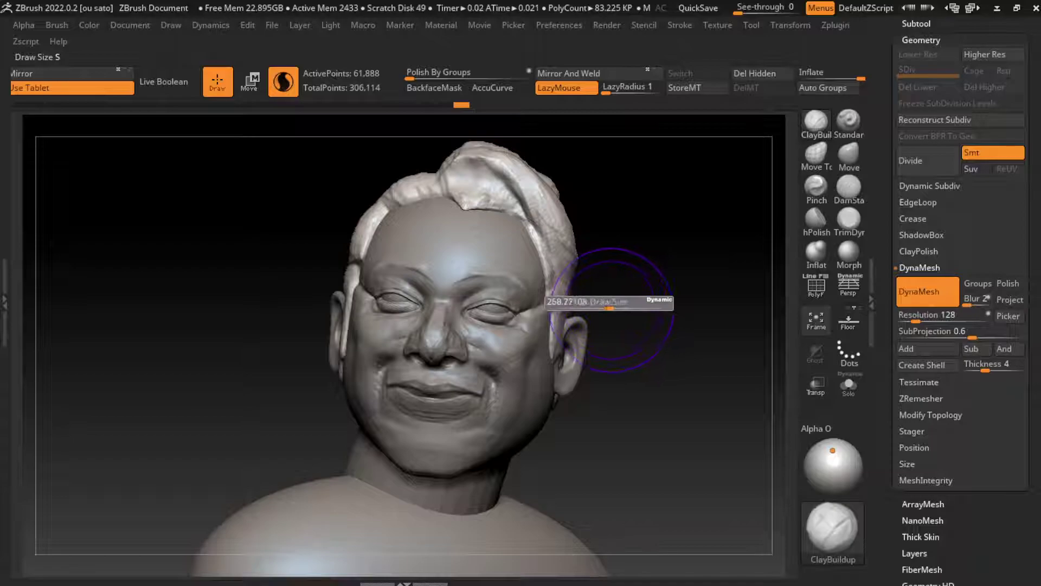
left_click(848, 155)
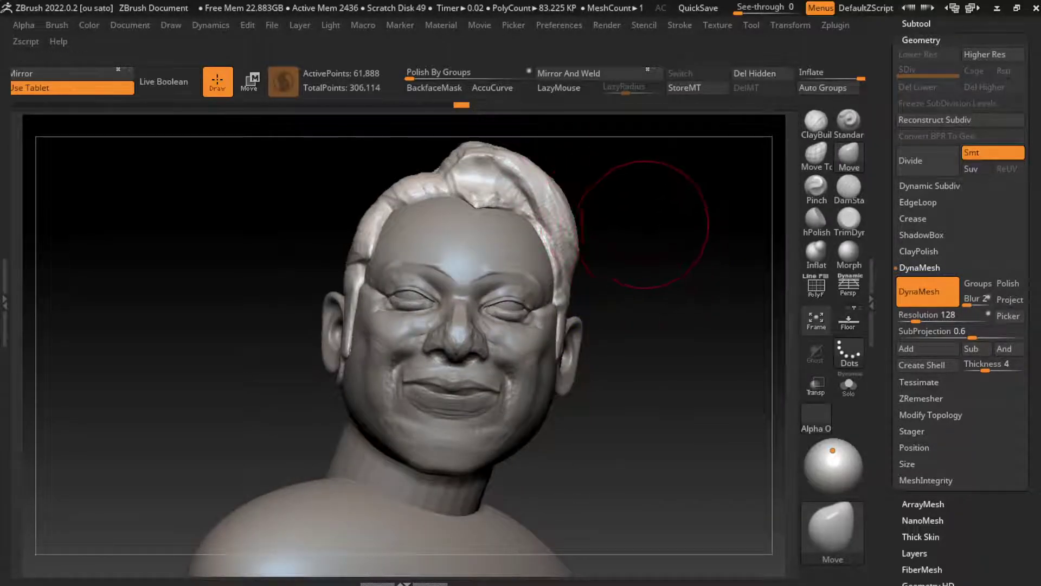
key("ctrl+z")
Pull the right hair strand into shape with Move, then turn the bust to face the camera.
left_click(130, 25)
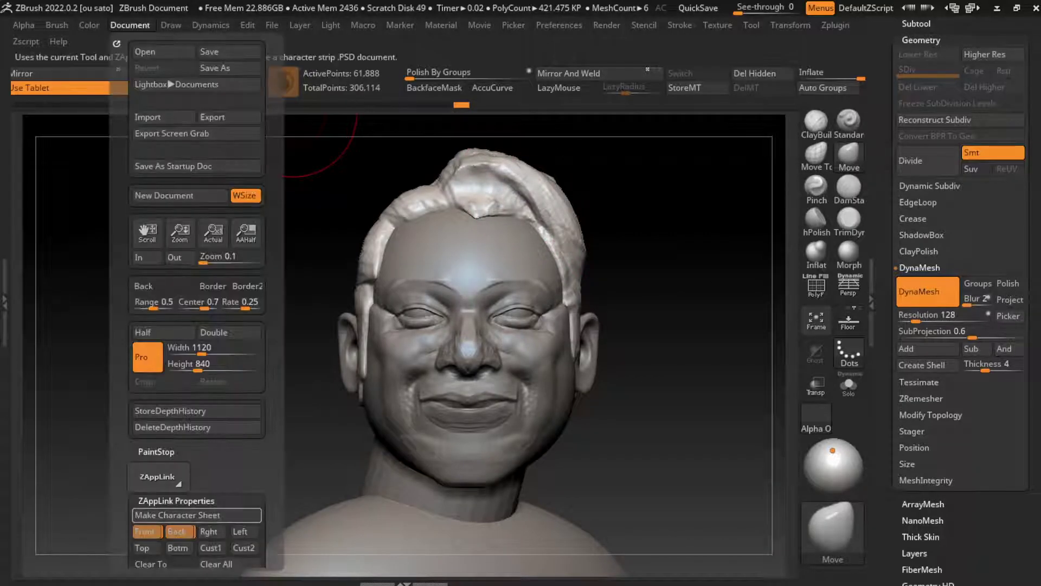
key("ctrl+z")
key("s")
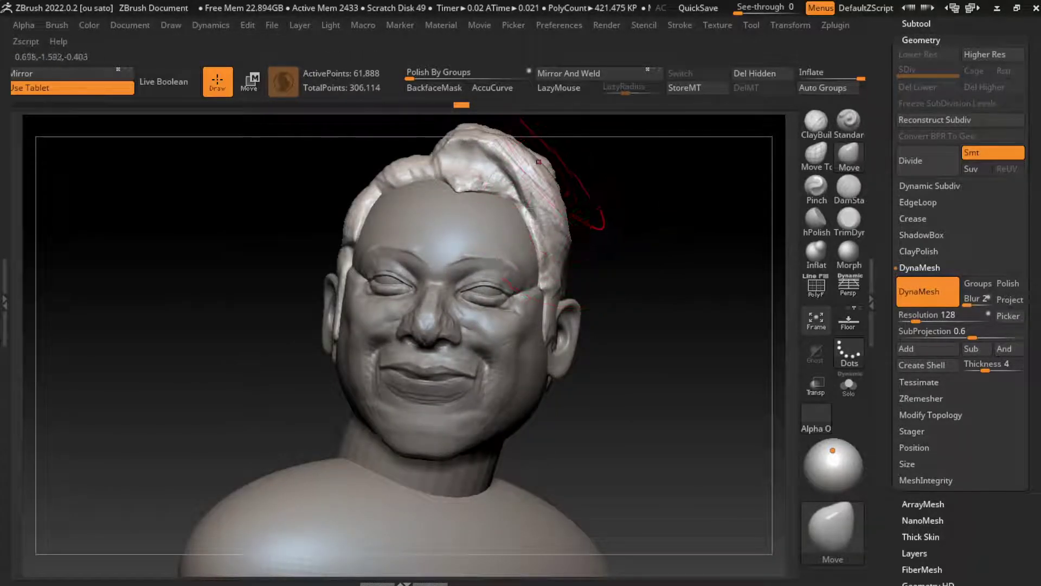
left_click_drag(507, 128, 553, 206)
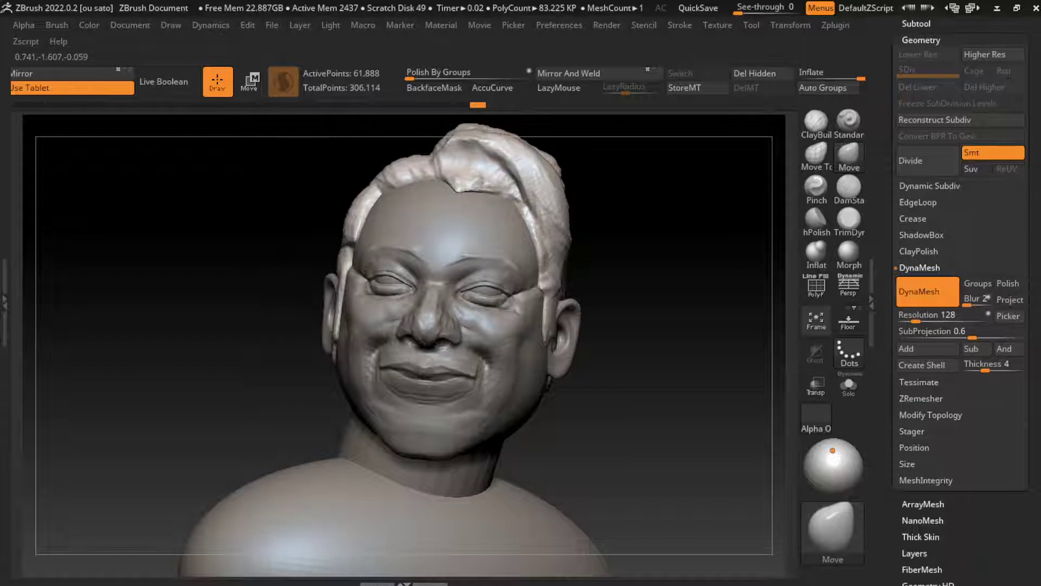
key("s")
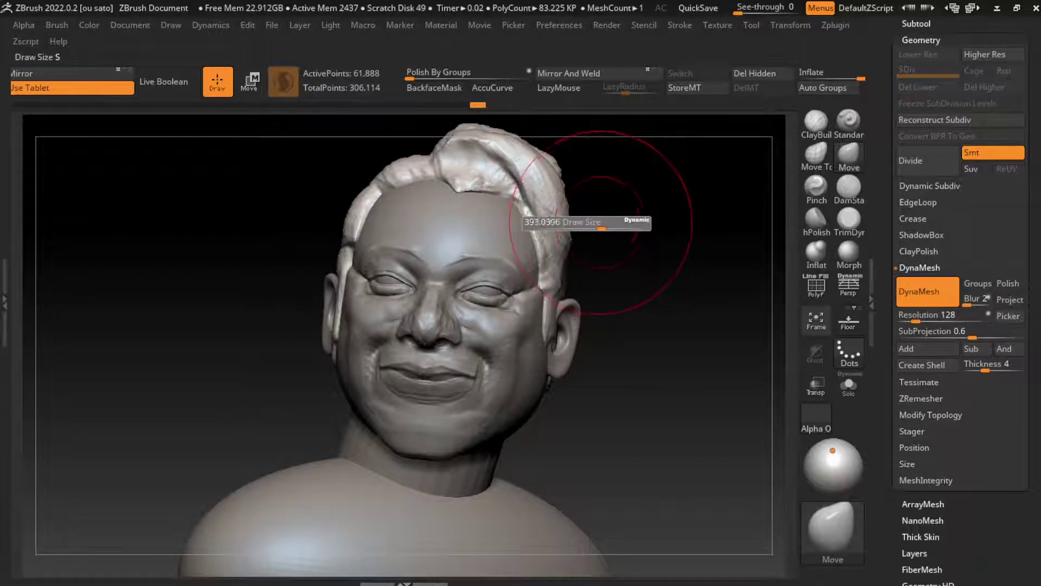
left_click_drag(570, 238, 558, 184)
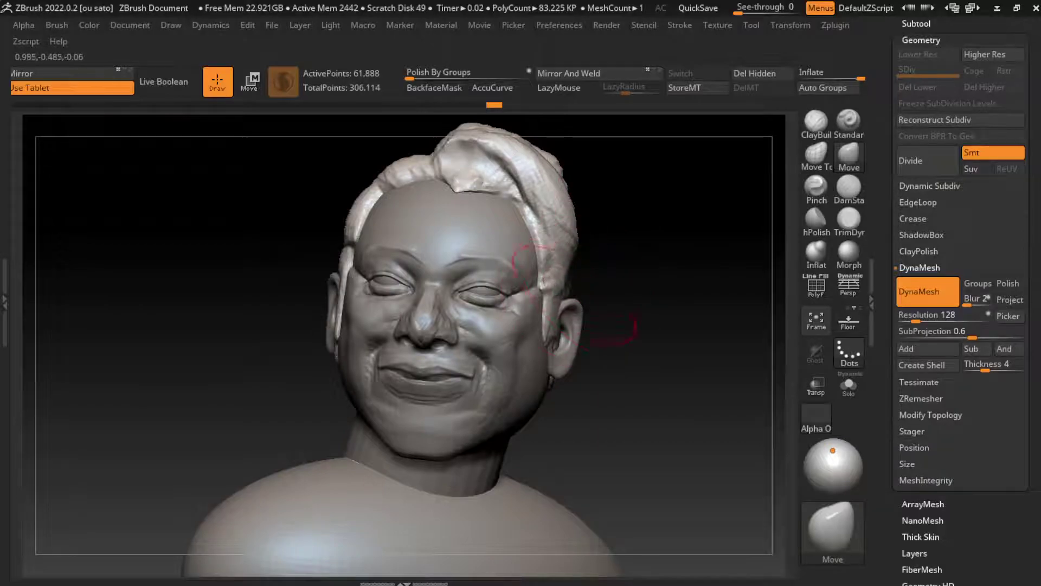
right_click_drag(531, 266, 488, 261)
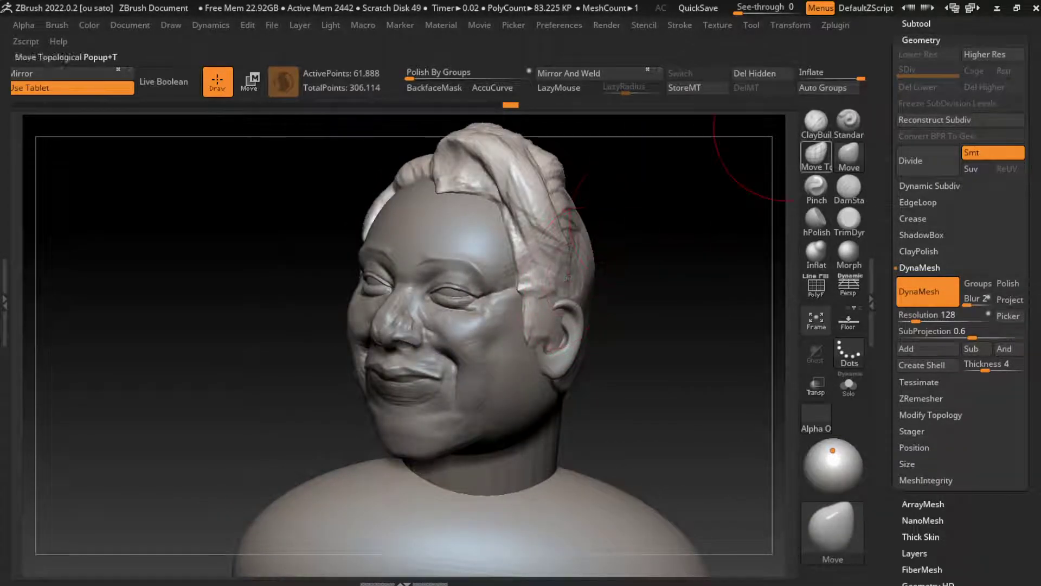
left_click(816, 122)
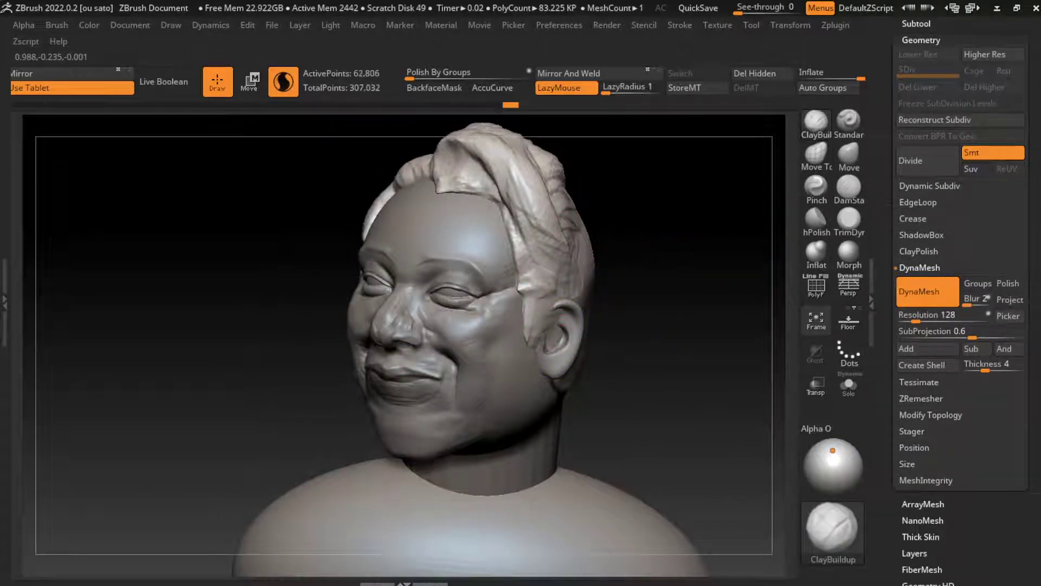
right_click_drag(510, 325, 542, 326)
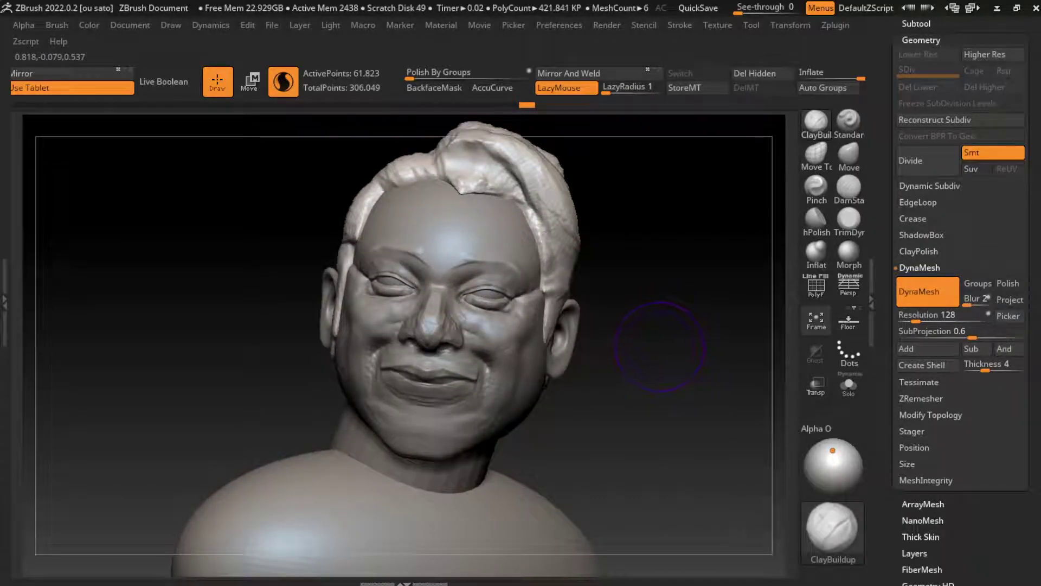
Build up and smooth the upper-right hair strands with ClayBuildup.
key("b")
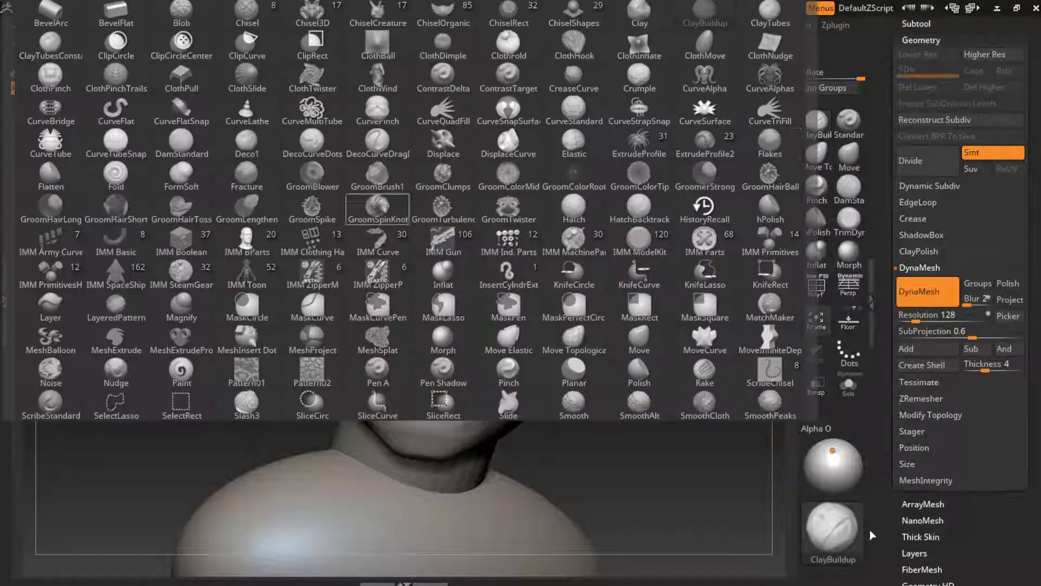
key("s")
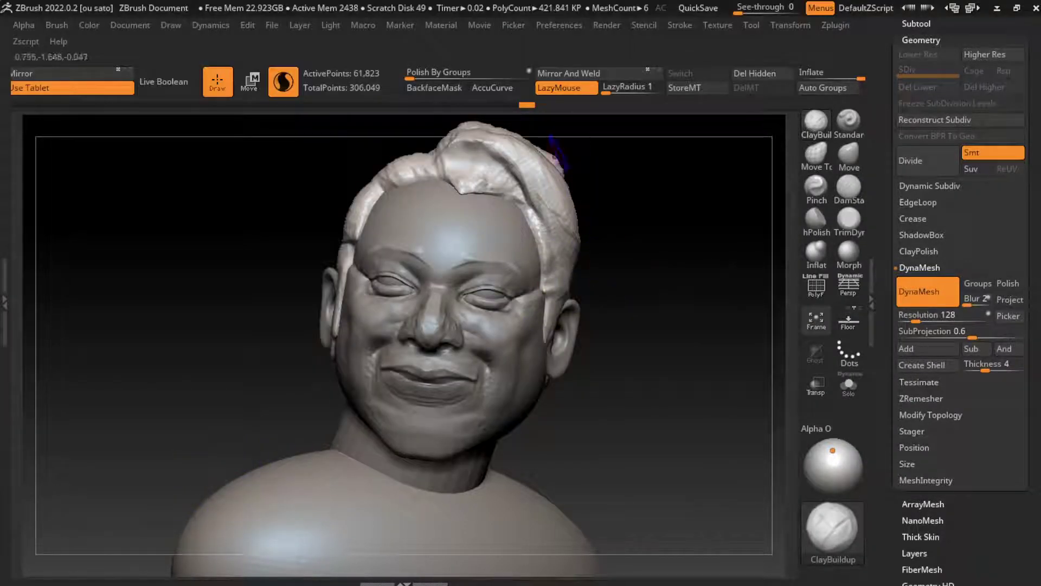
left_click_drag(523, 155, 472, 182)
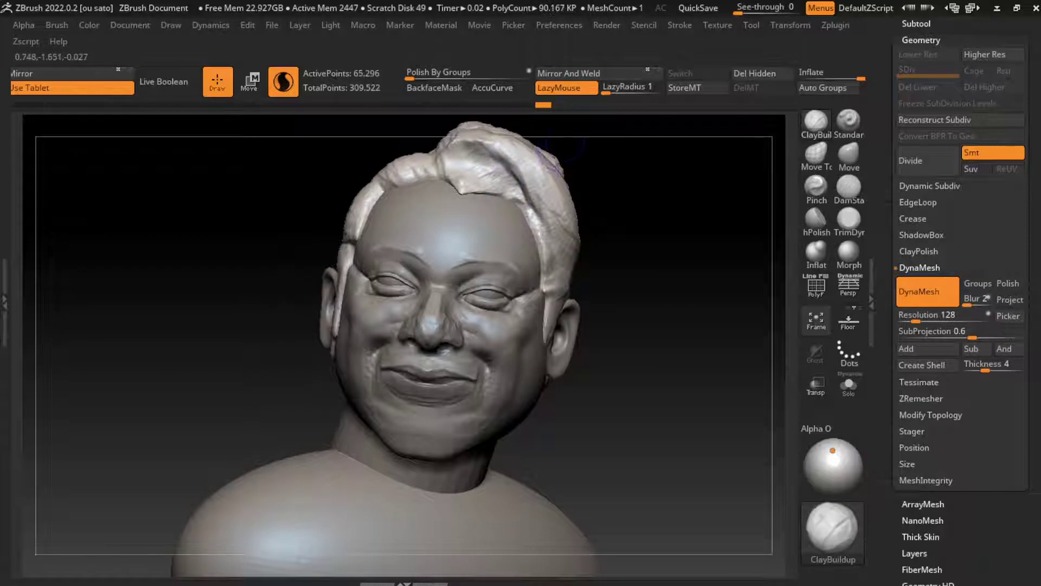
mouse_move(507, 144)
left_mouse_down()
mouse_move(530, 178)
mouse_move(523, 206)
left_mouse_up()
mouse_move(480, 127)
left_mouse_down()
mouse_move(534, 160)
mouse_move(559, 206)
left_mouse_up()
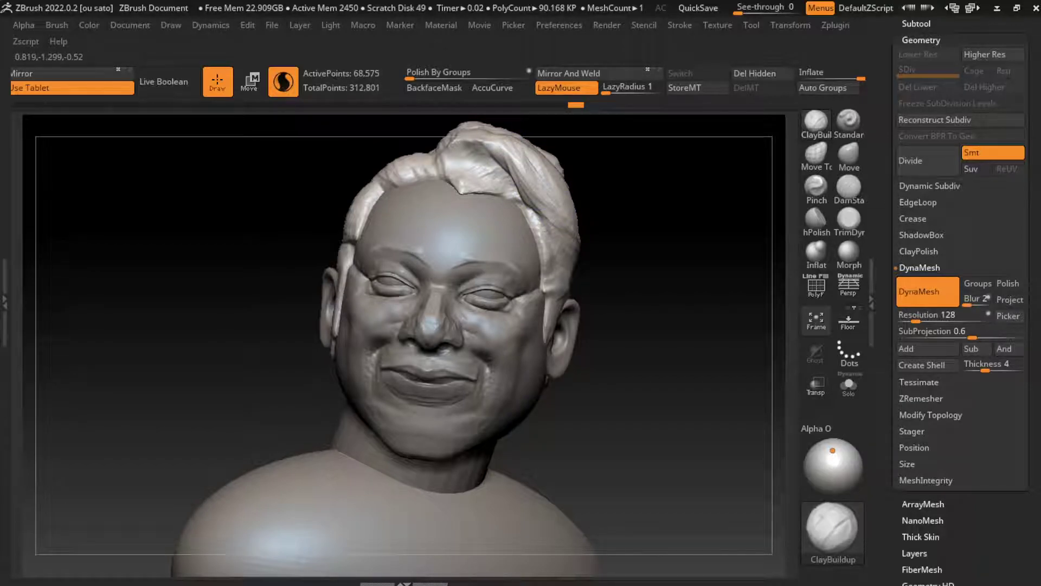
left_click_drag(529, 157, 561, 207)
mouse_move(531, 163)
left_mouse_down()
mouse_move(540, 220)
mouse_move(541, 205)
mouse_move(564, 214)
mouse_move(562, 186)
mouse_move(627, 250)
left_mouse_up()
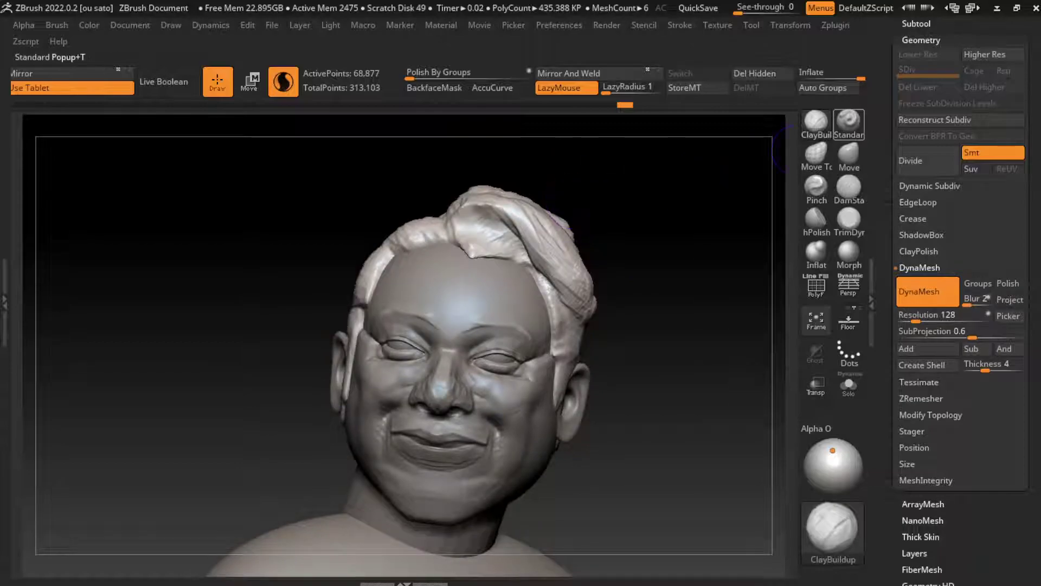
Build up the hair above the forehead and undo the stray stroke over the ear.
key("b")
key("m")
key("v")
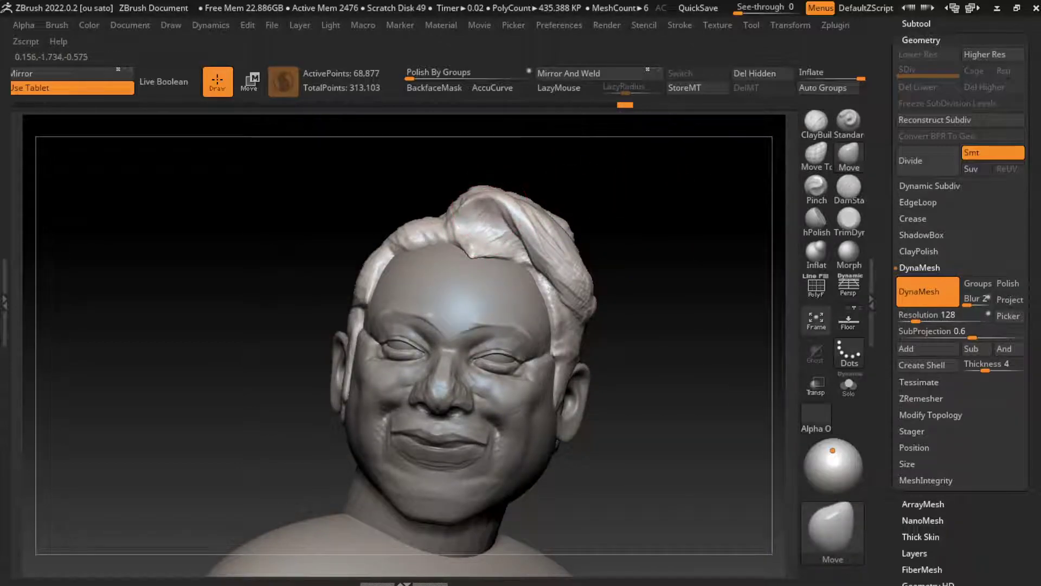
key("bracketright")
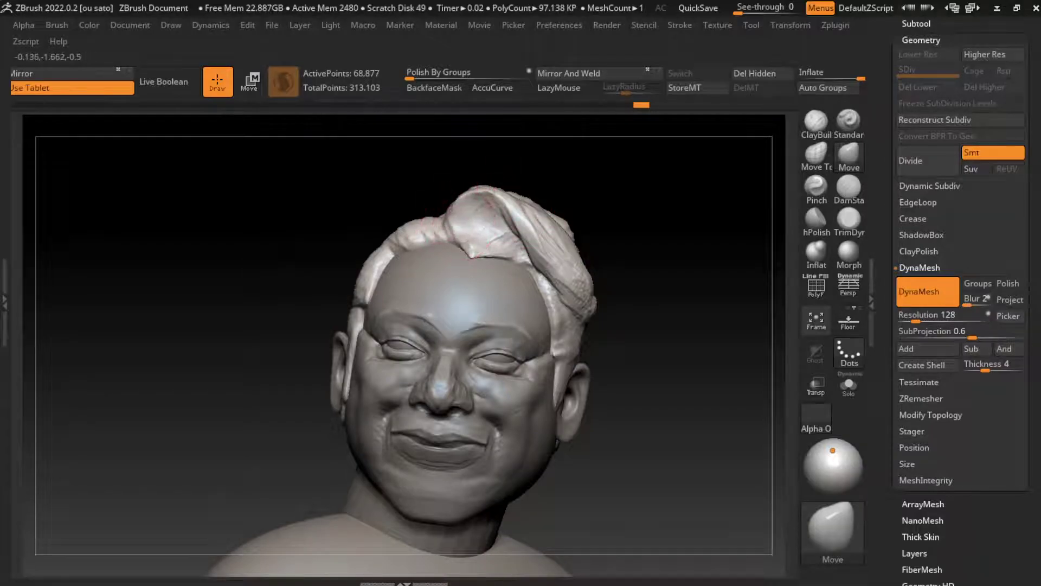
key("bracketright")
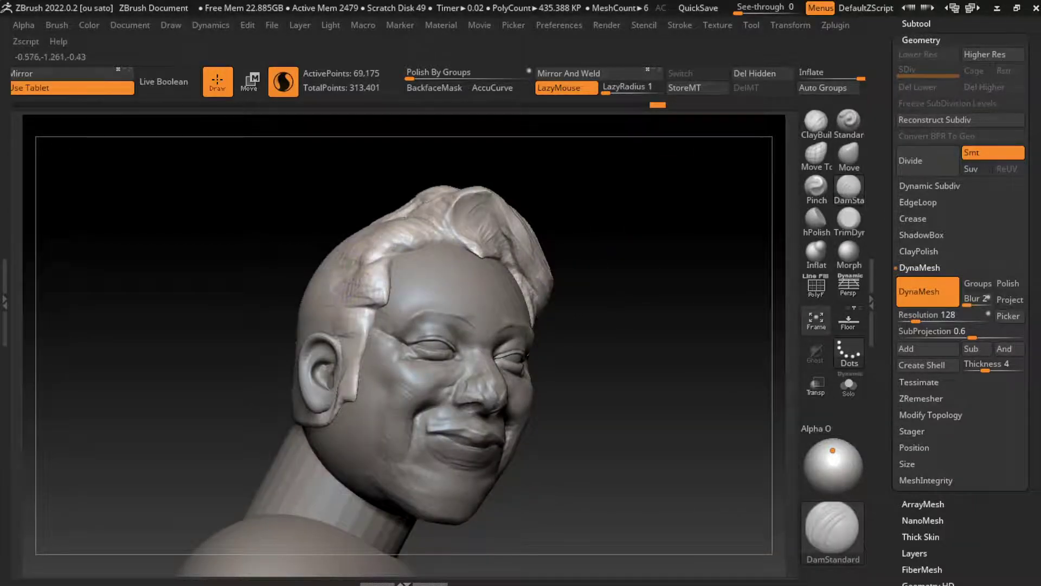
key("b")
key("c")
key("b")
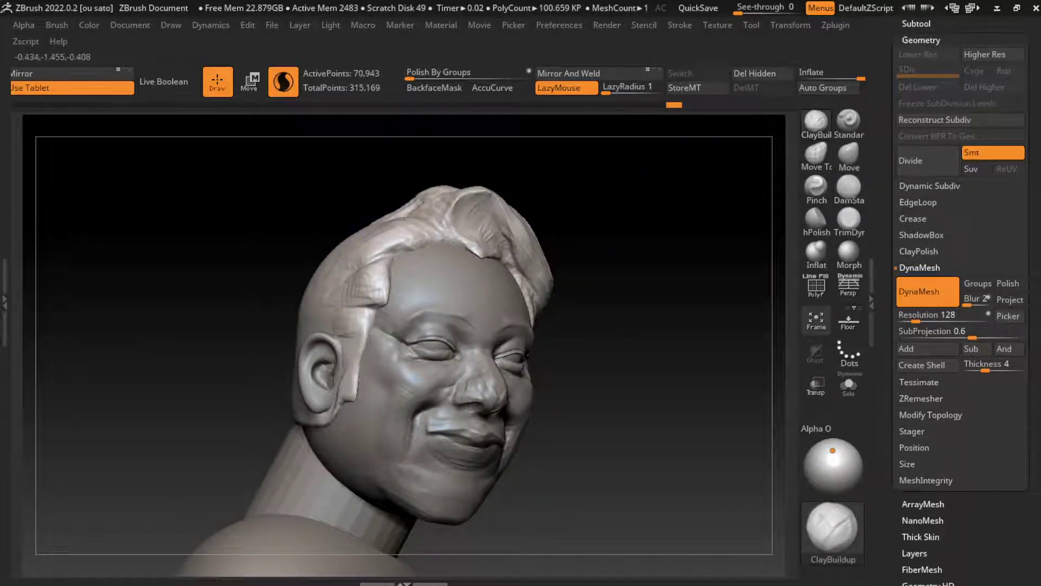
left_click_drag(371, 240, 373, 274)
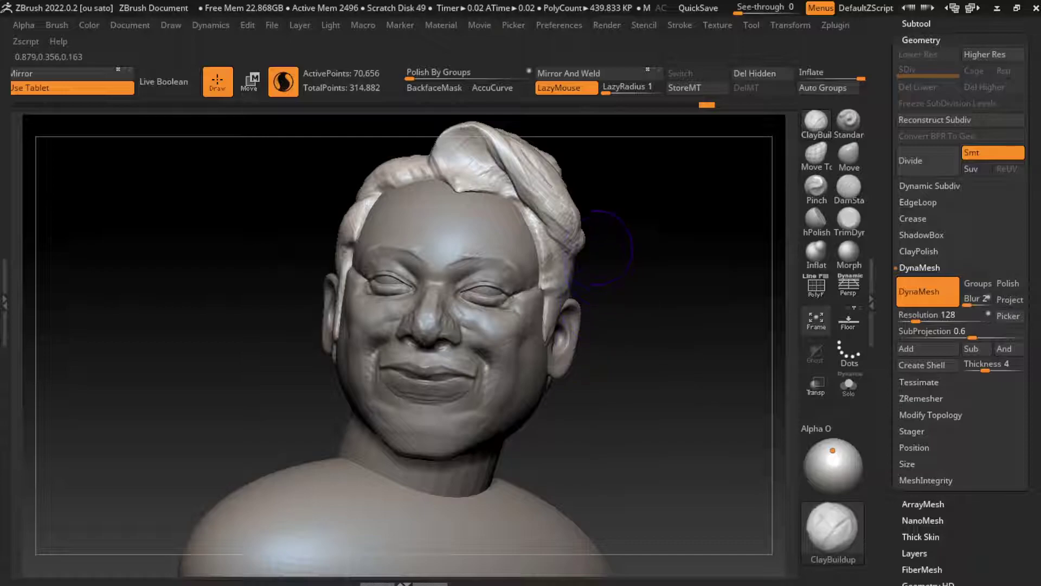
left_click_drag(557, 276, 556, 282)
key("ctrl+z")
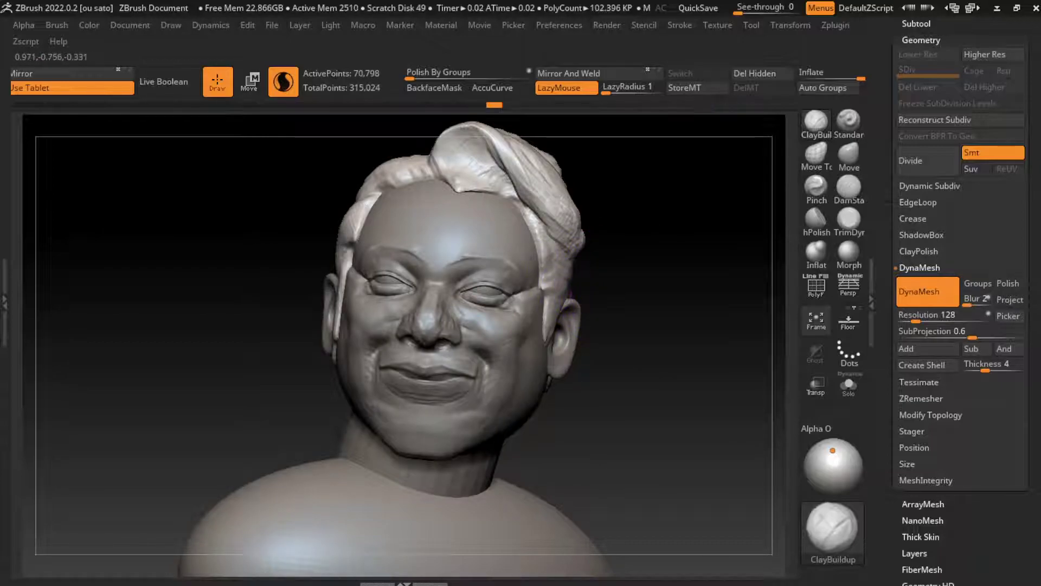
On the head, shrink the brush to about 120 and build up the cheek beside the nose.
left_click(528, 374, "alt")
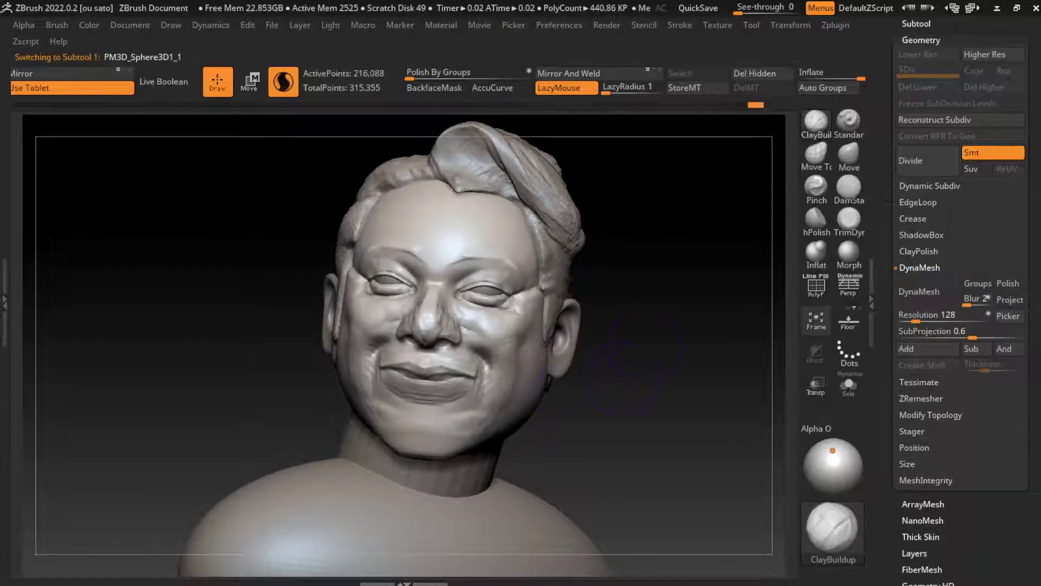
key("s")
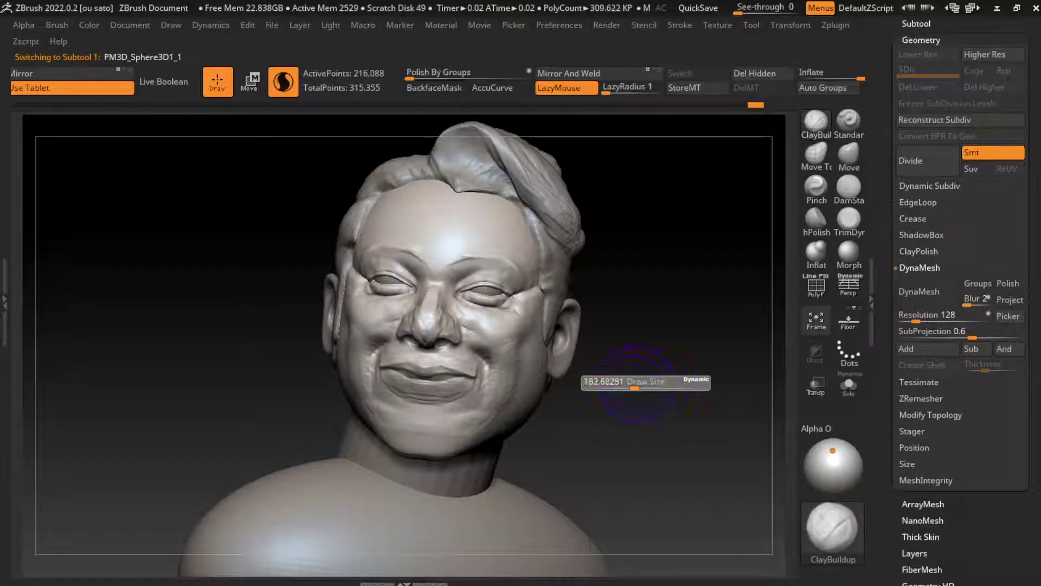
left_click_drag(652, 388, 626, 387)
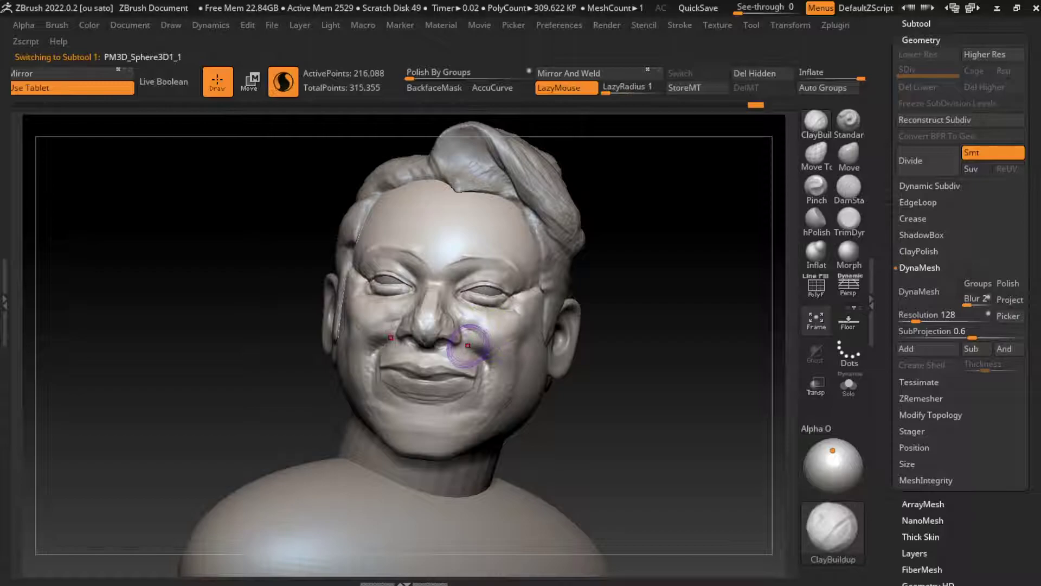
left_click_drag(467, 345, 477, 352)
left_click(849, 158)
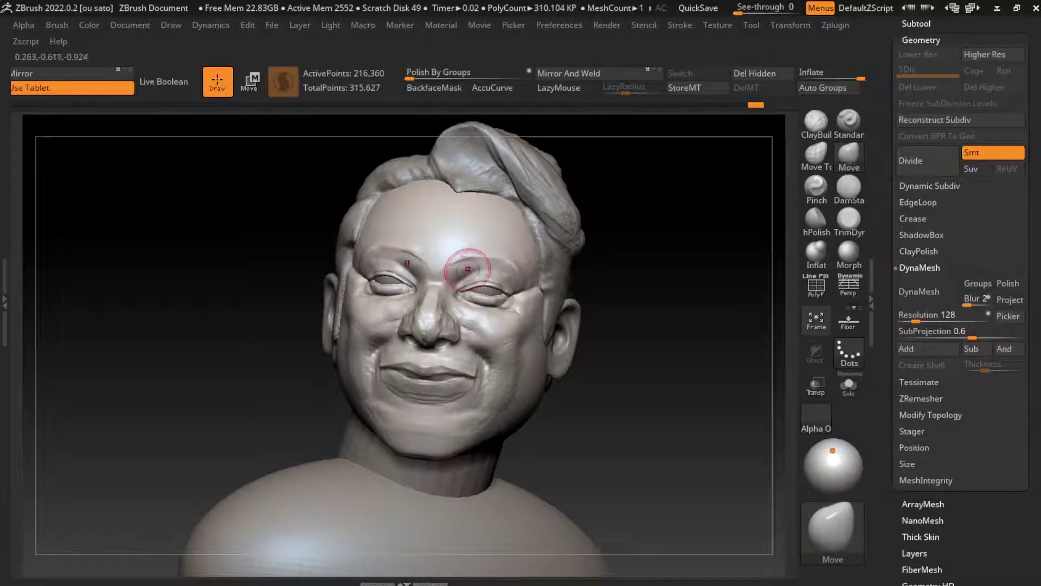
key("s")
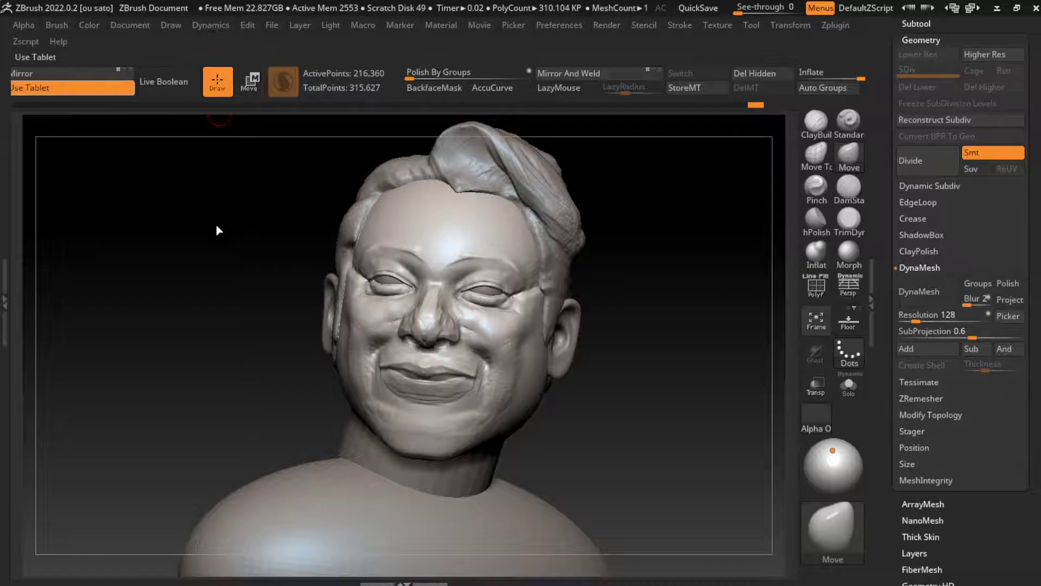
Paint symmetric MaskPen masks for both eyebrows on the brow, undoing one bad stroke.
key("b")
key("m")
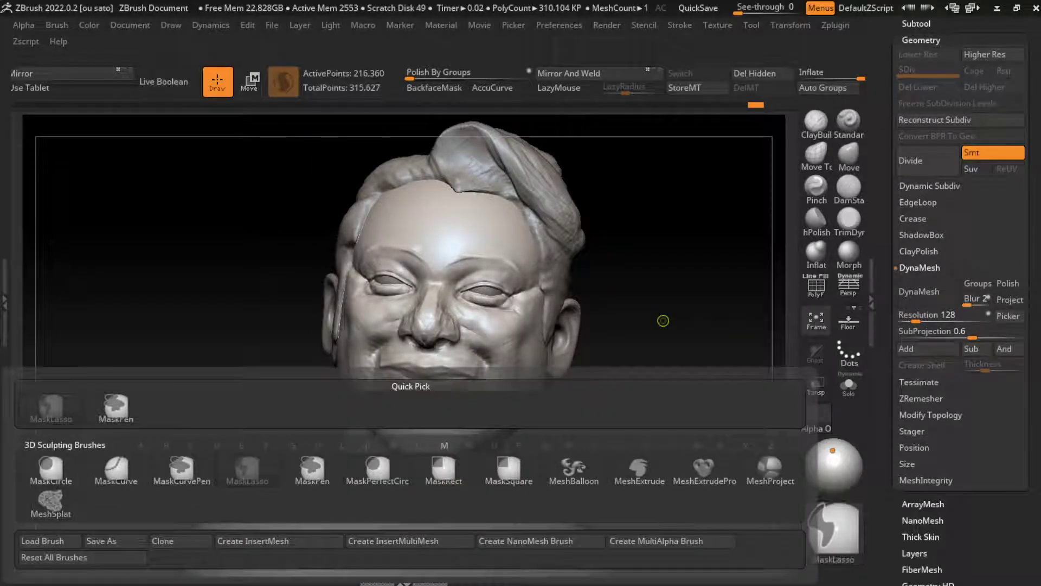
key("p")
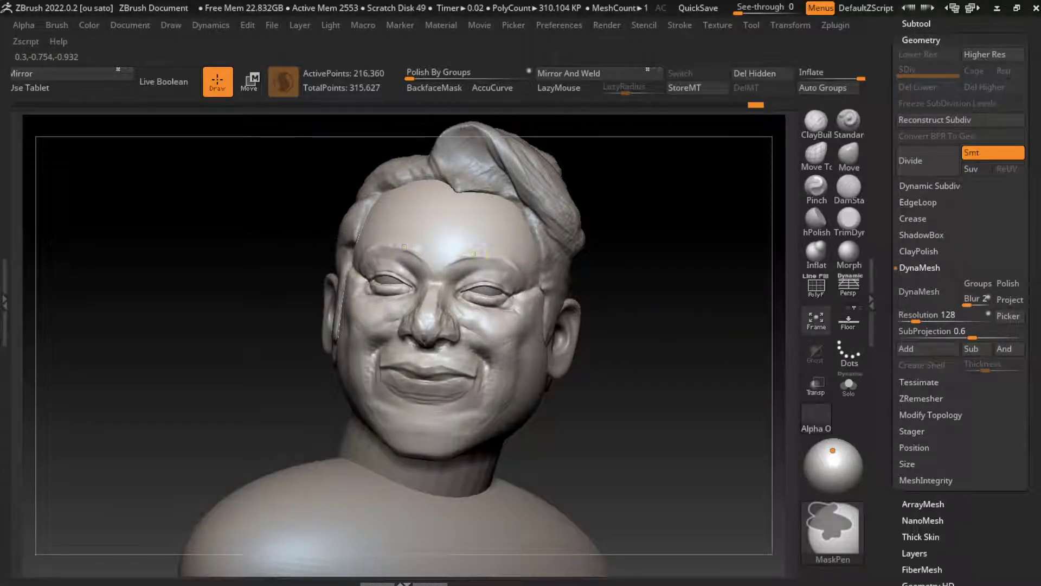
mouse_move(473, 254)
left_mouse_down()
mouse_move(504, 256)
mouse_move(520, 275)
left_mouse_up()
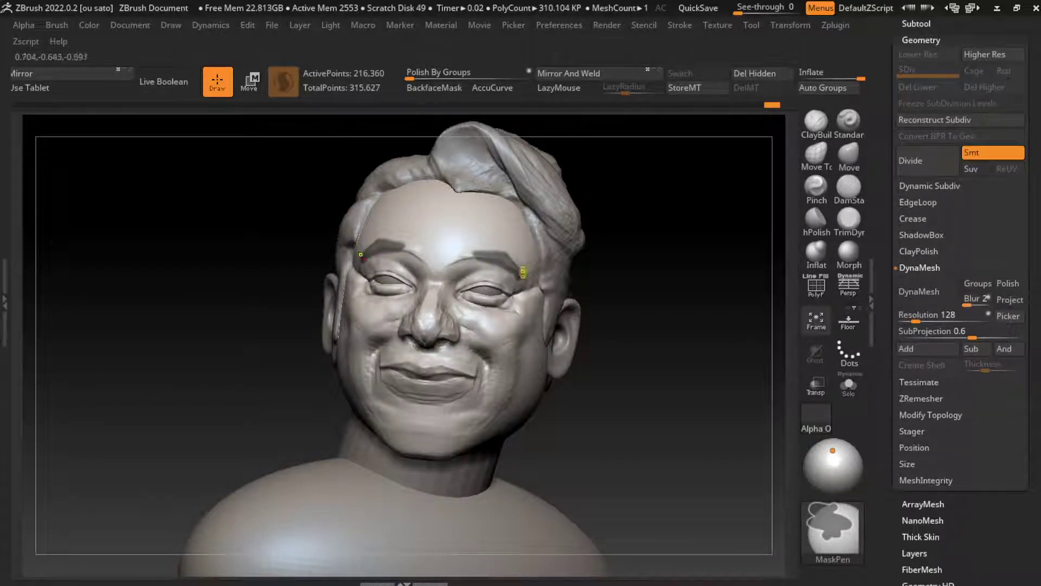
key("b")
key("m")
key("v")
key("ctrl")
key("ctrl+z")
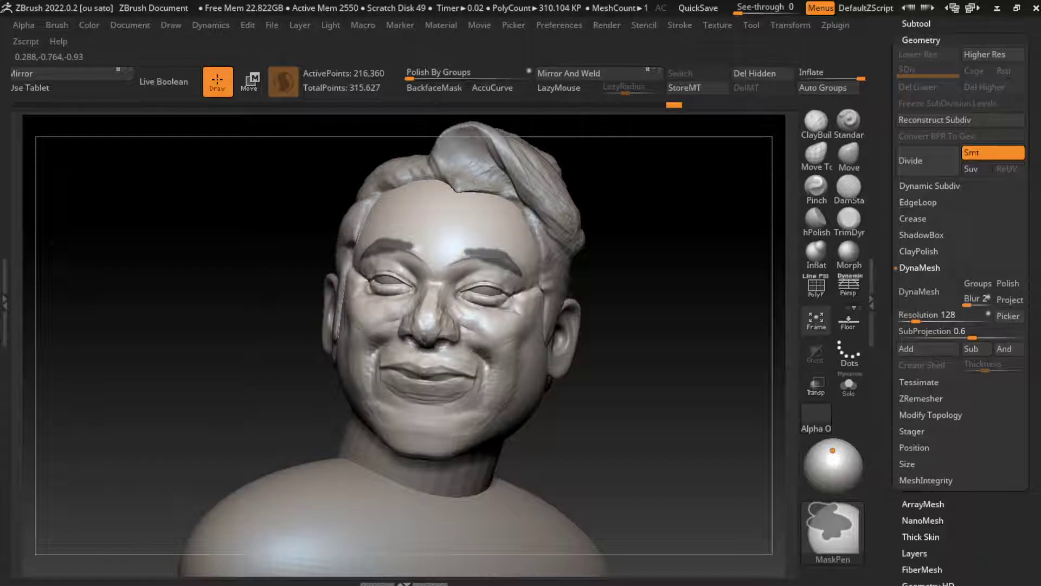
key("ctrl")
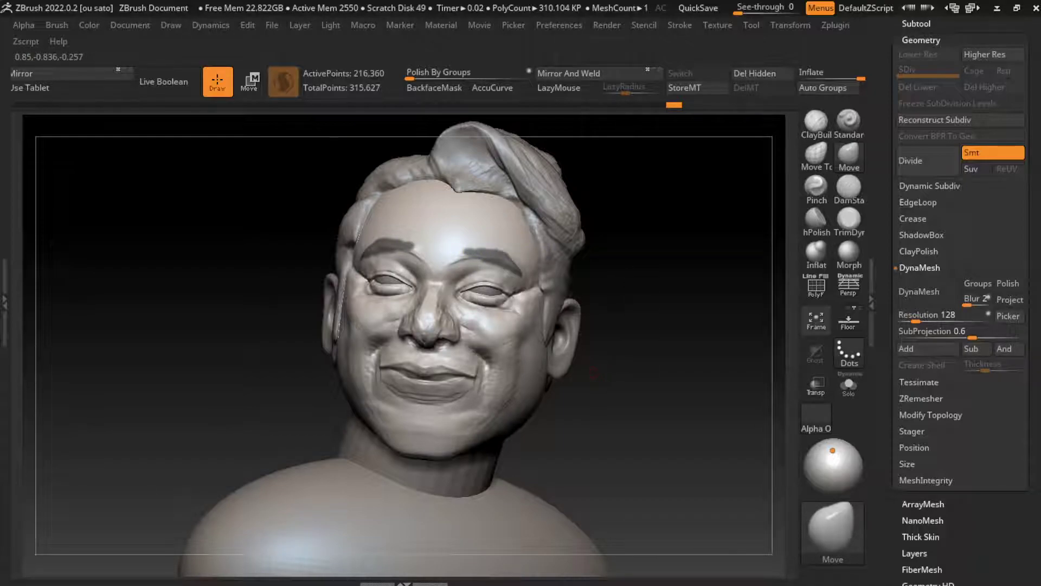
Extract the masked eyebrows as a 0.02-thick Extract1 subtool, then reselect the head.
left_click(923, 504)
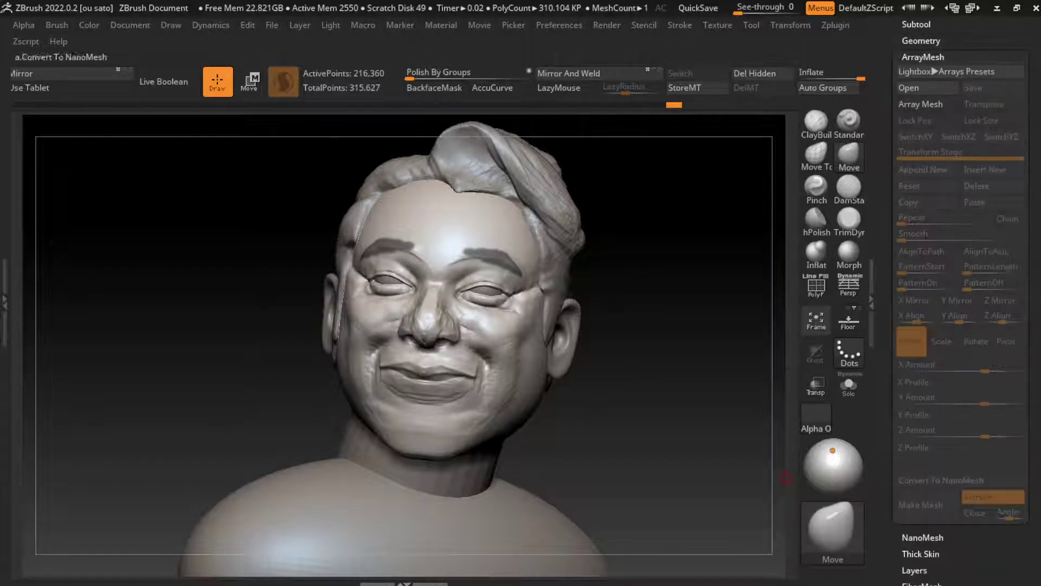
scroll(960, 271, "up", 3)
left_click(916, 250)
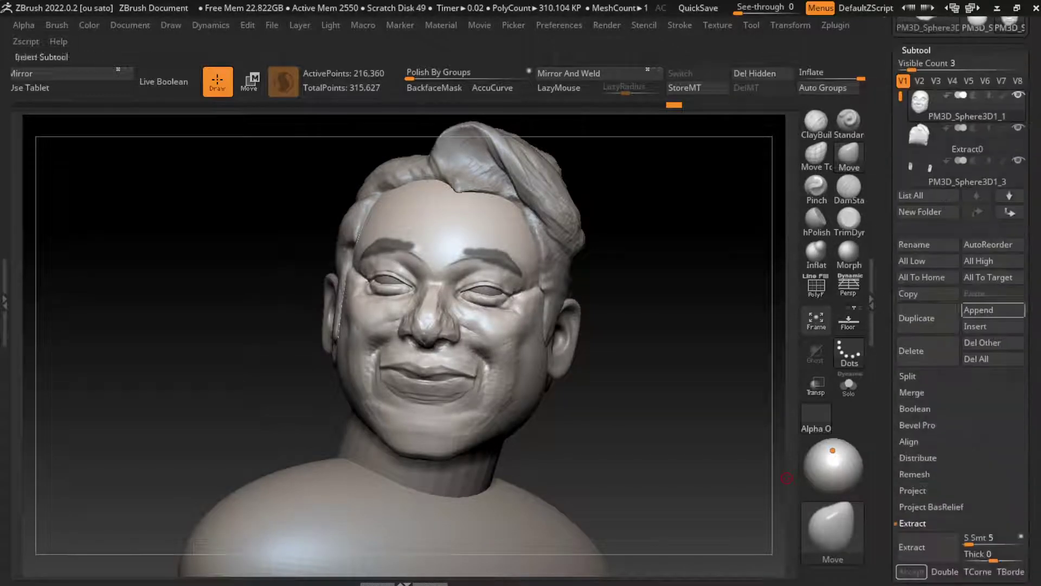
left_click(911, 572)
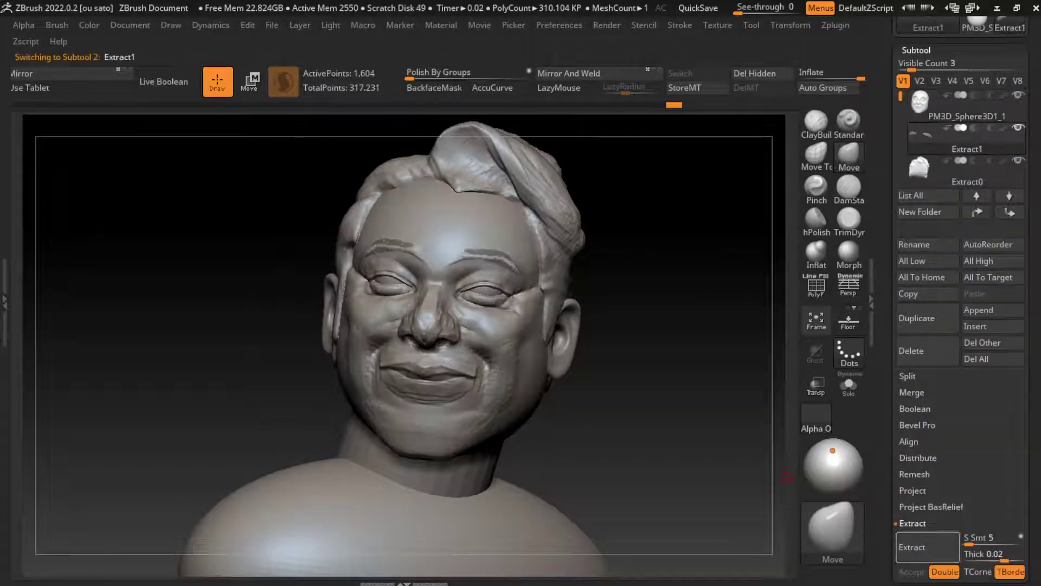
key("w")
mouse_move(488, 448)
left_mouse_down()
mouse_move(446, 447)
mouse_move(656, 354)
left_mouse_up()
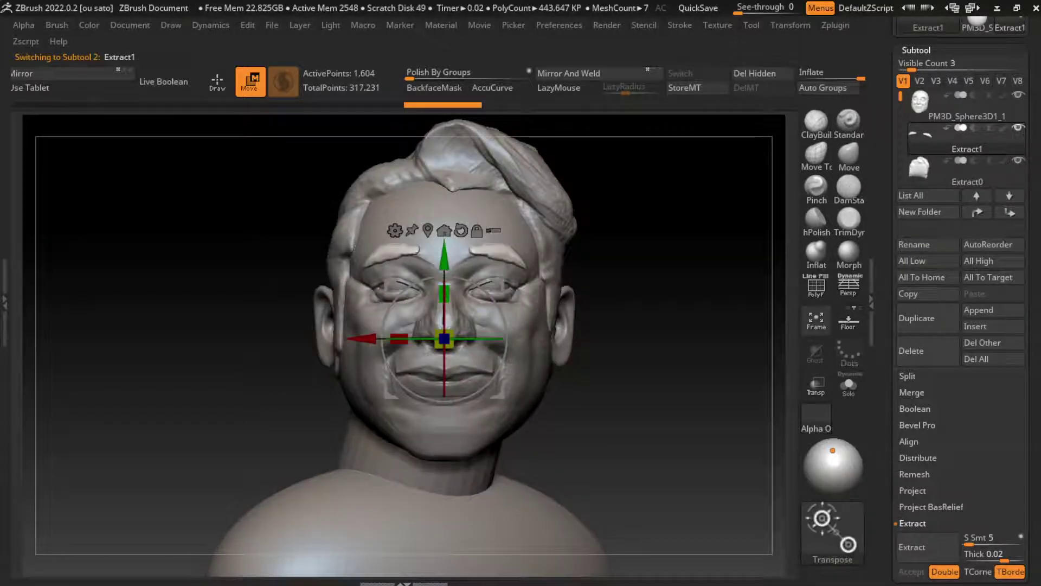
left_click(330, 310, "alt")
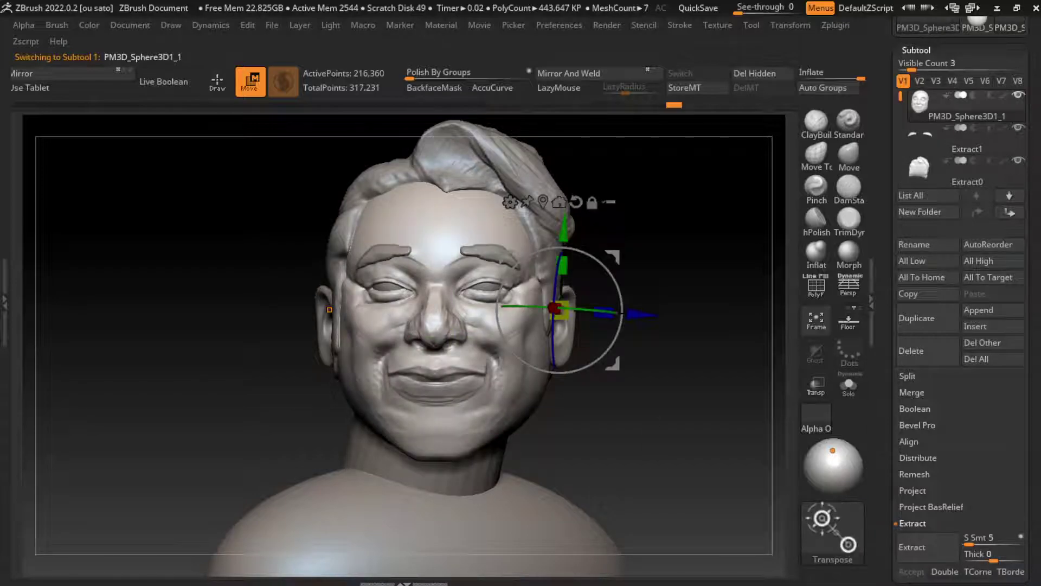
key("q")
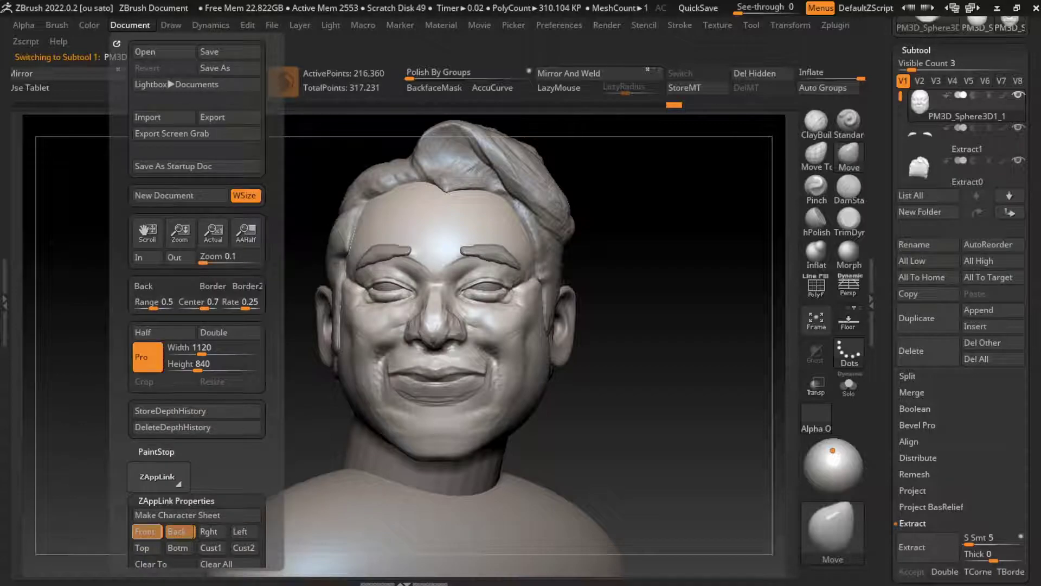
Orbit the face to the right, select the eyeball subtool, and toggle Move (W) back to Draw (Q).
left_click_drag(564, 380, 601, 374)
key("s")
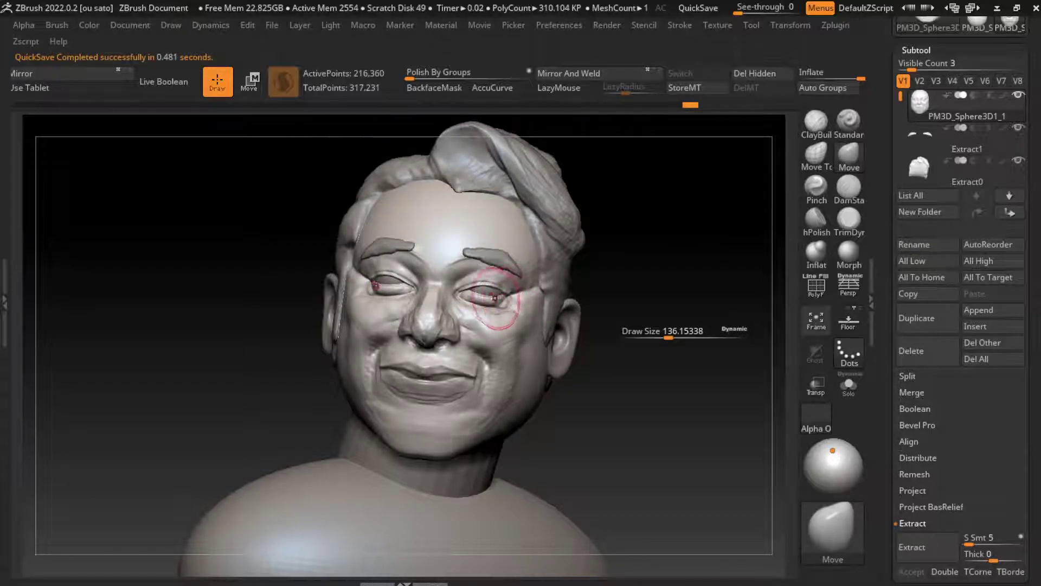
left_click(477, 263, "alt")
key("w")
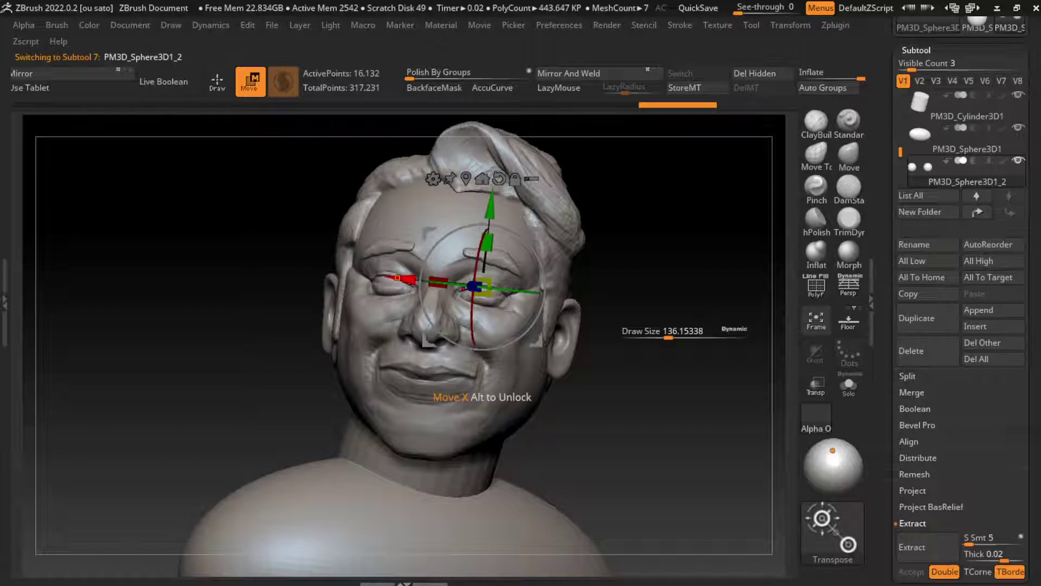
key("q")
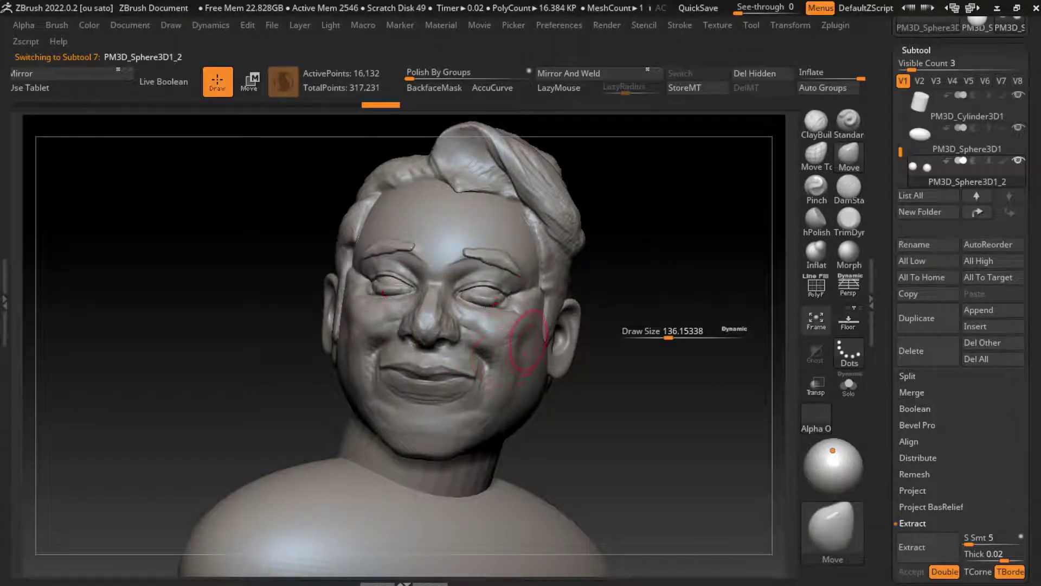
Make the head active, load ClayBuildup with LazyMouse, set brush size, and orbit around the bust.
left_click(538, 350, "alt")
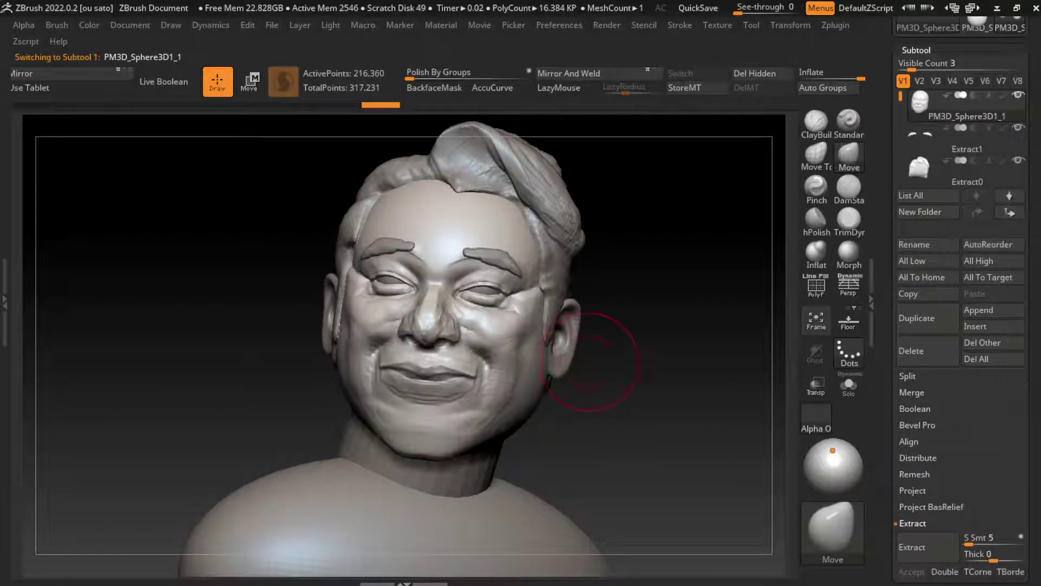
key("b")
key("c")
key("b")
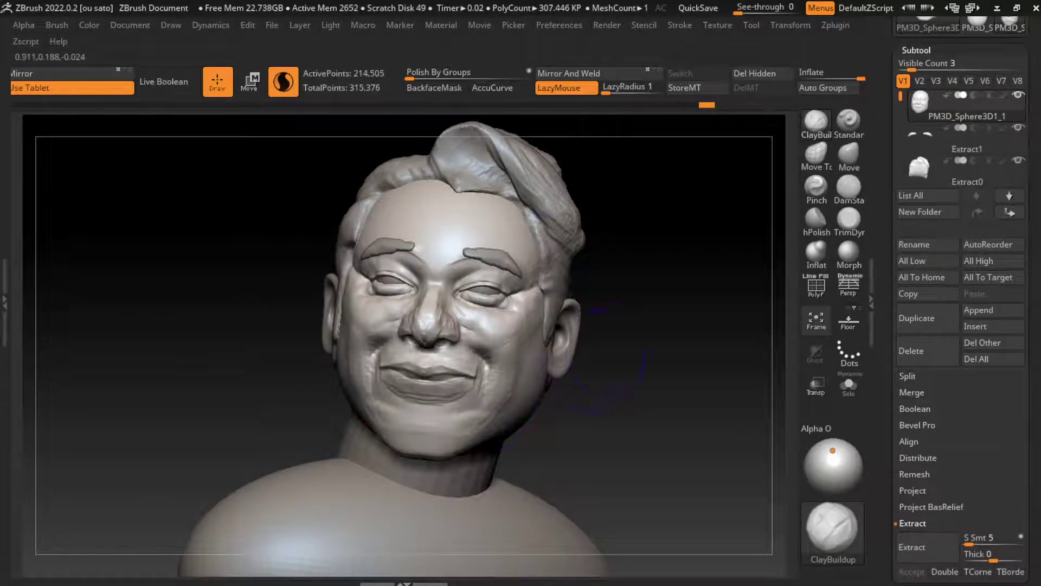
key("s")
left_click_drag(618, 301, 532, 303)
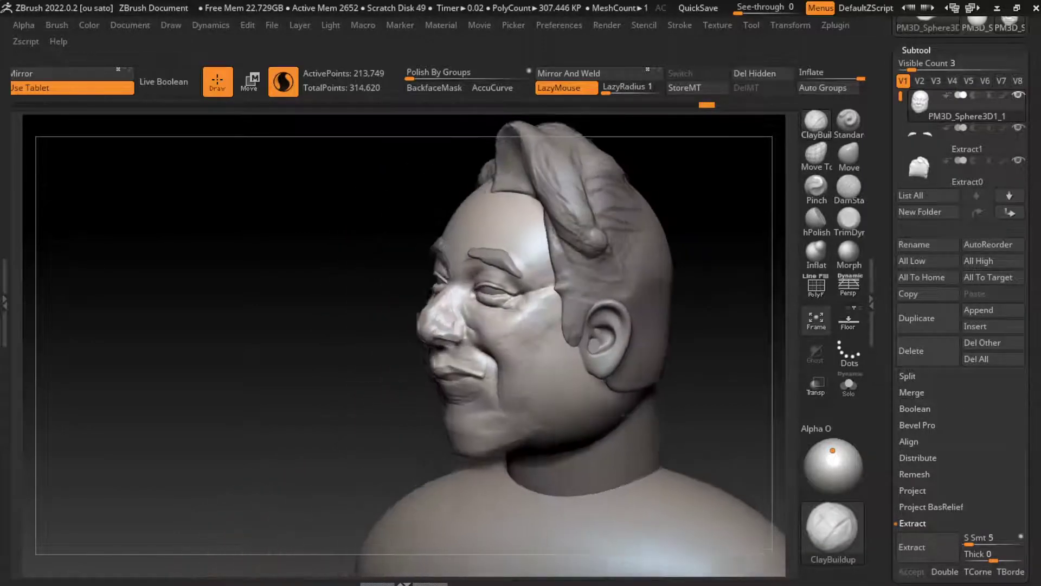
left_click_drag(662, 260, 575, 311)
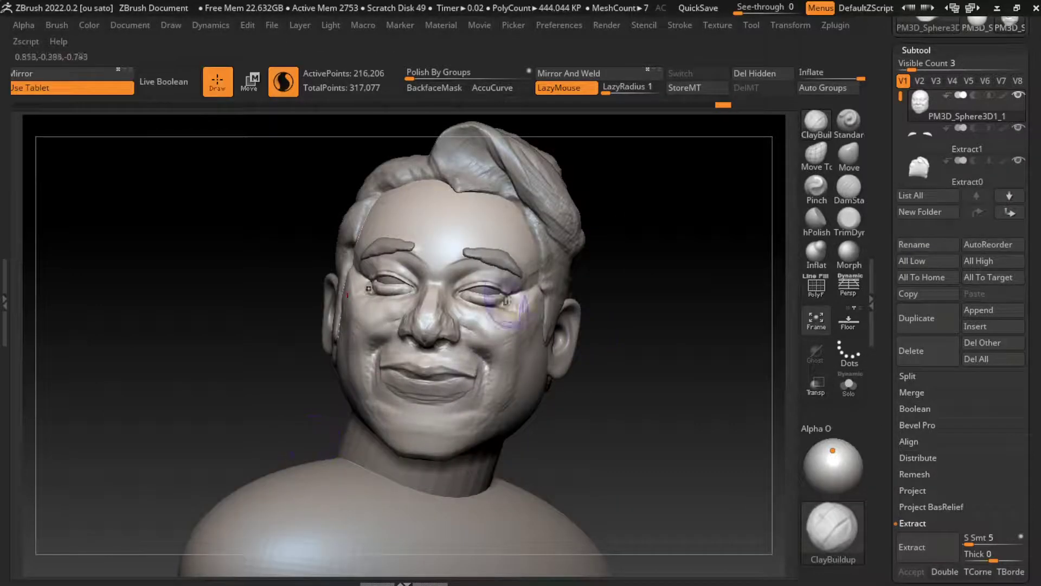
Solo the eye spheres, frame them, and turn them to face the camera.
left_click(848, 385)
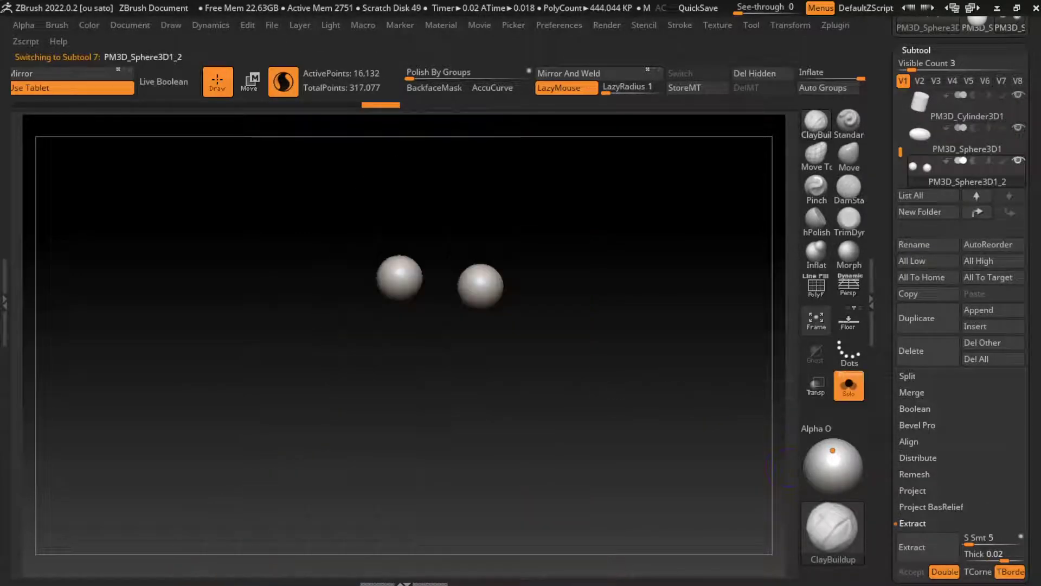
key("f")
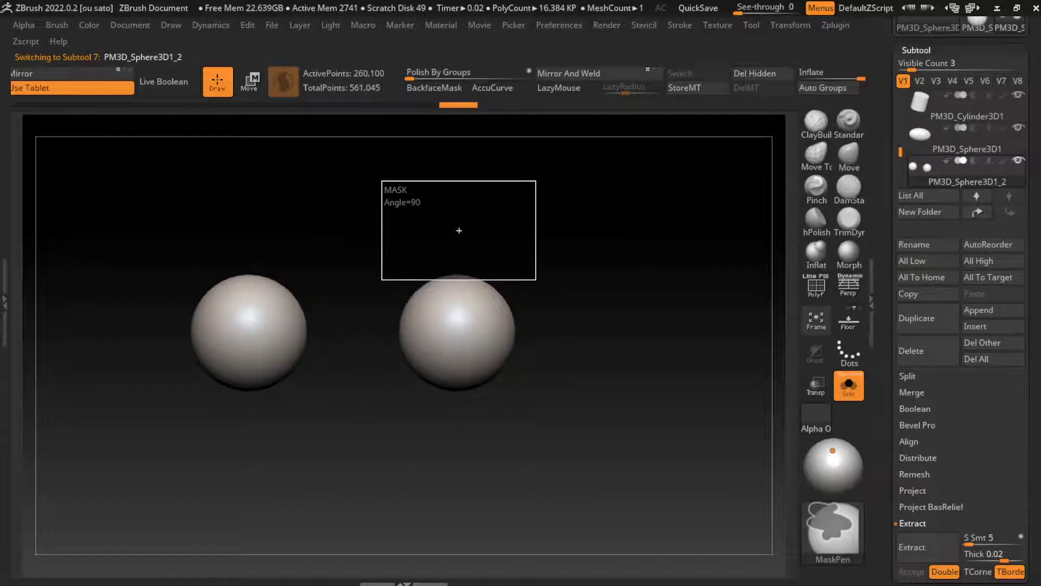
key("ctrl")
left_click_drag(575, 339, 656, 404)
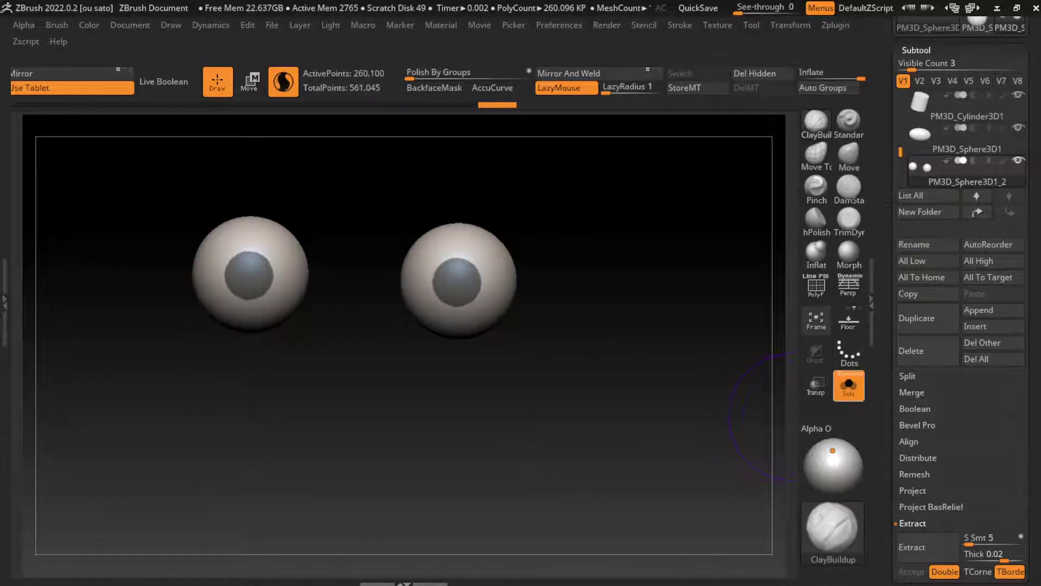
key("shift+s")
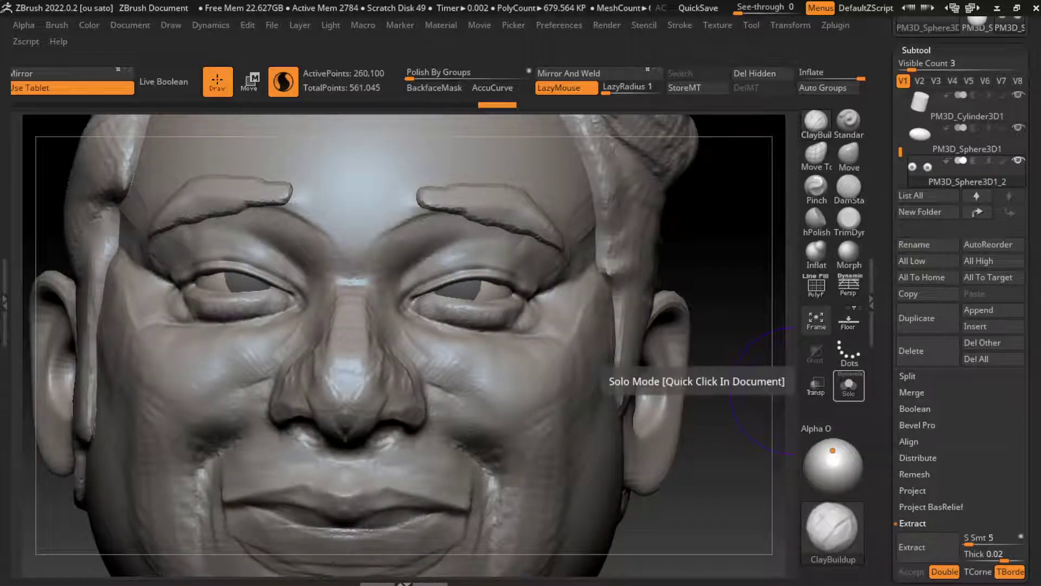
Re-isolate the eyes, adjust them with the Move gizmo from a front view, then show the full bust.
left_click(849, 386)
left_click_drag(776, 388, 646, 402)
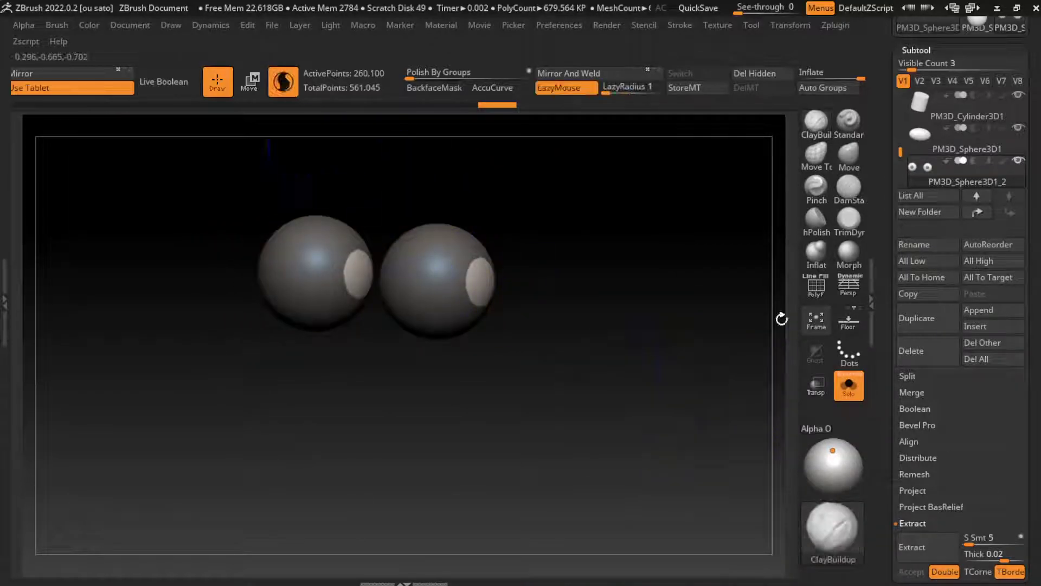
key("w")
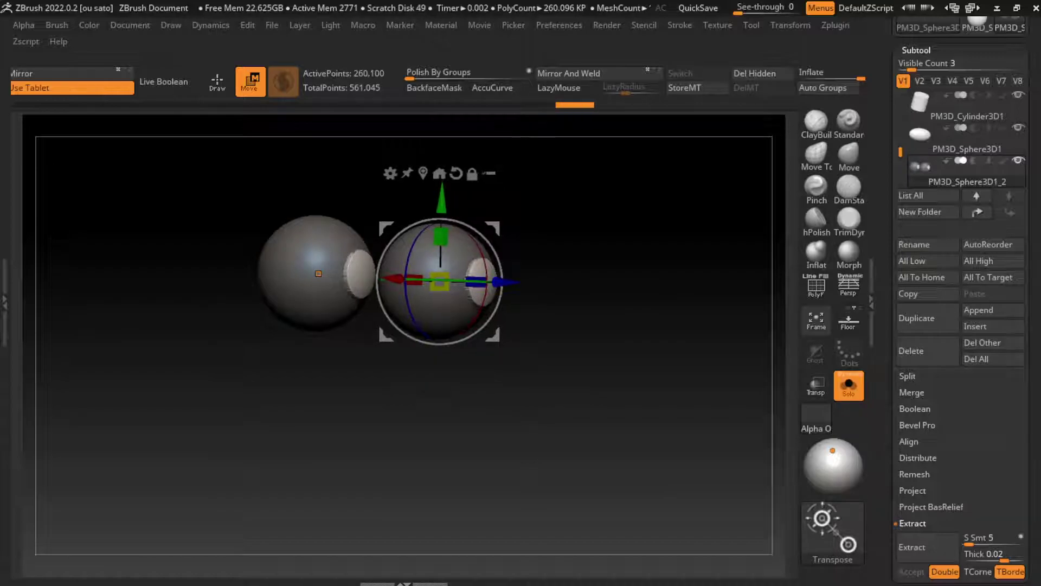
left_click_drag(587, 379, 591, 309, "shift")
key("q")
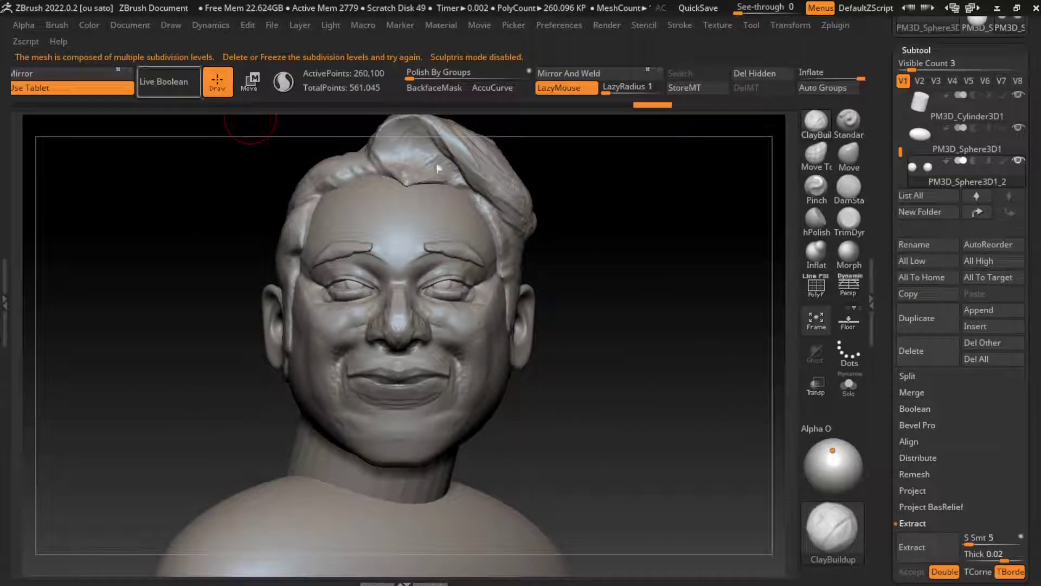
left_click(131, 25)
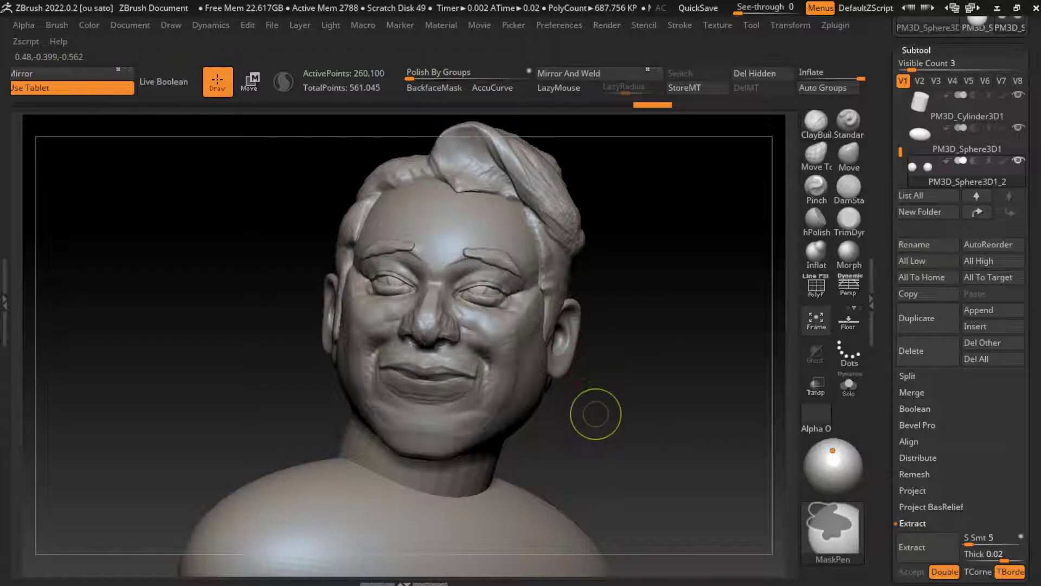
Place the gizmo on the left eye and rotate it about 27° around the vertical axis.
left_click_drag(597, 412, 444, 193, "ctrl+shift")
key("w")
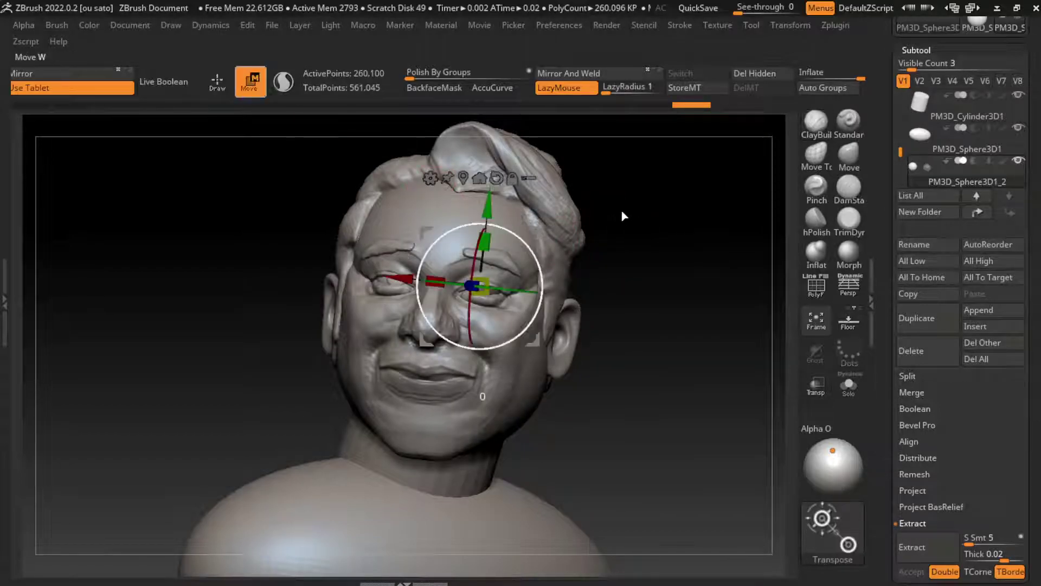
left_click(390, 278)
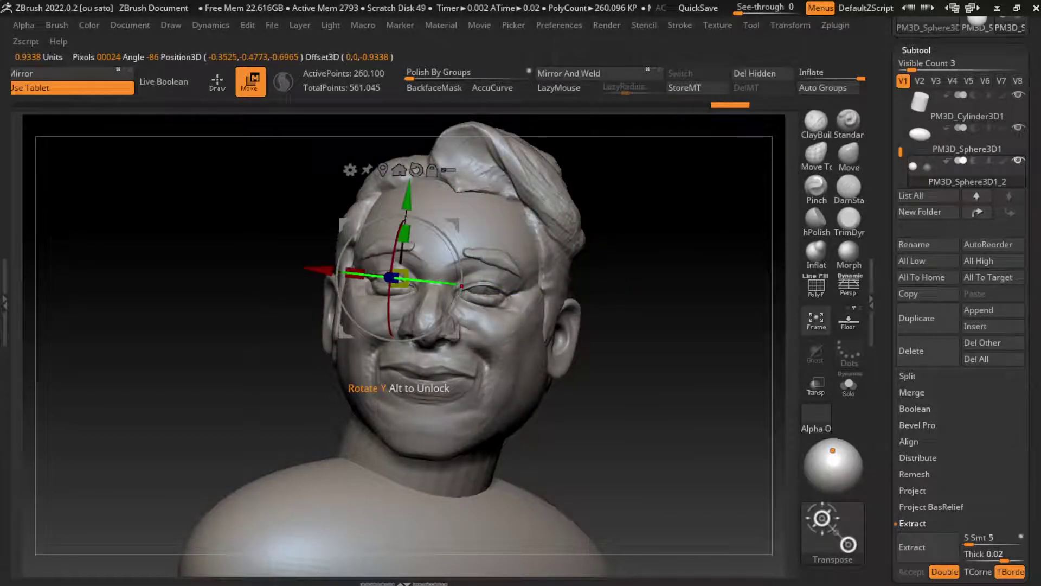
left_click_drag(390, 315, 418, 313)
key("q")
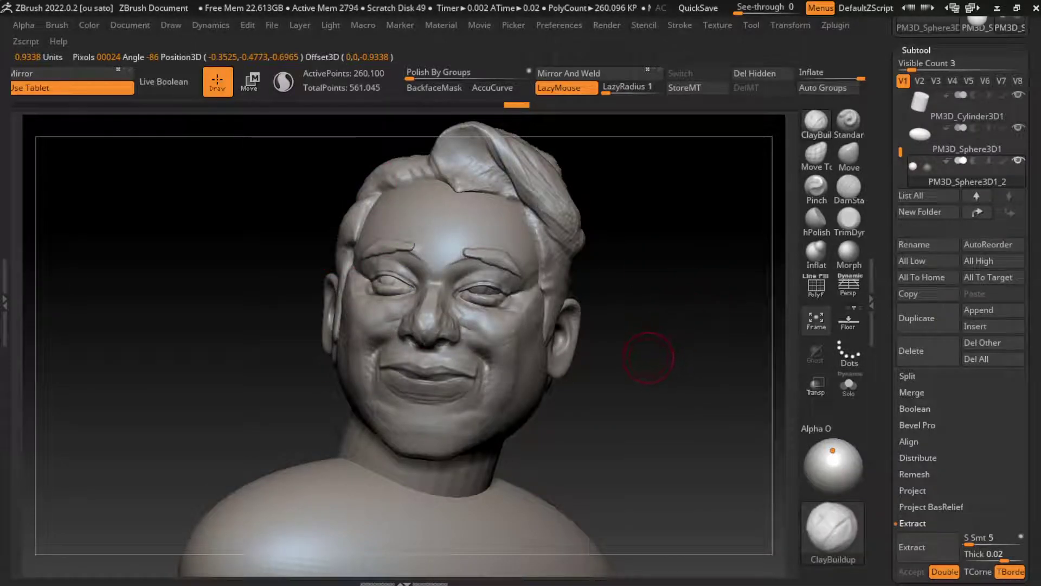
Move the eye over into the right socket and return to Draw mode.
key("w")
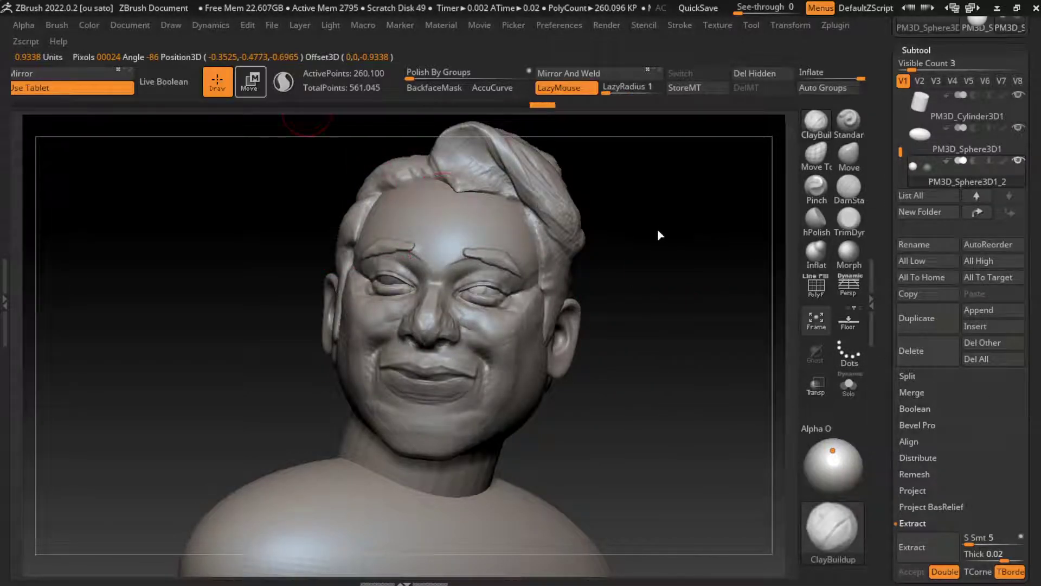
left_click_drag(347, 272, 428, 280)
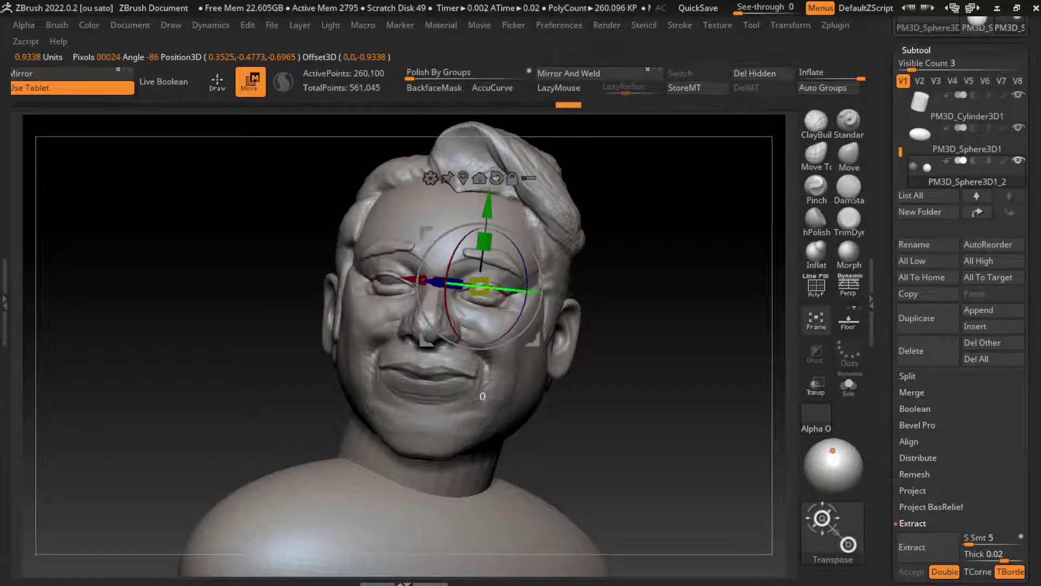
key("q")
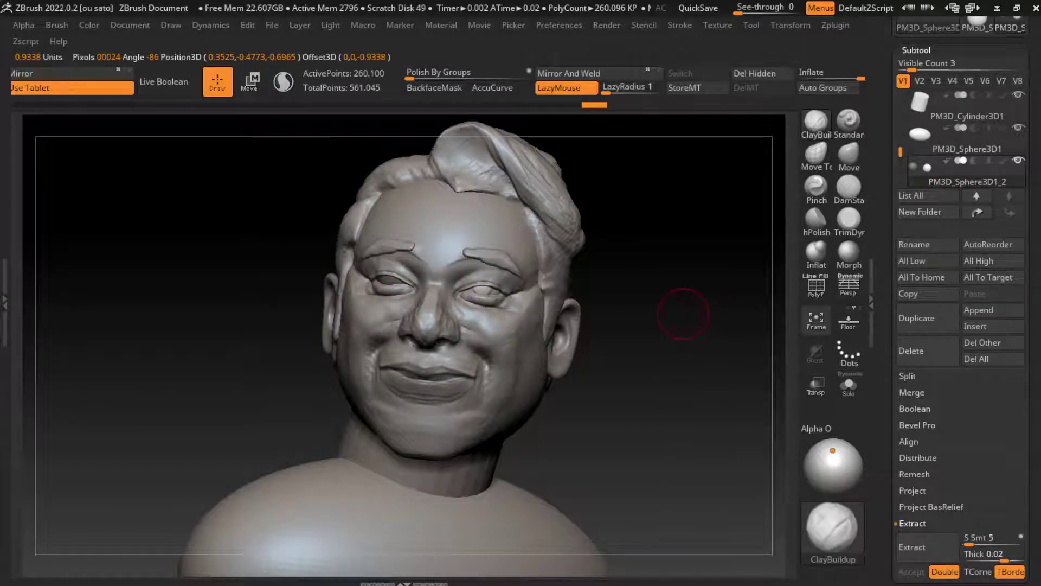
key("w")
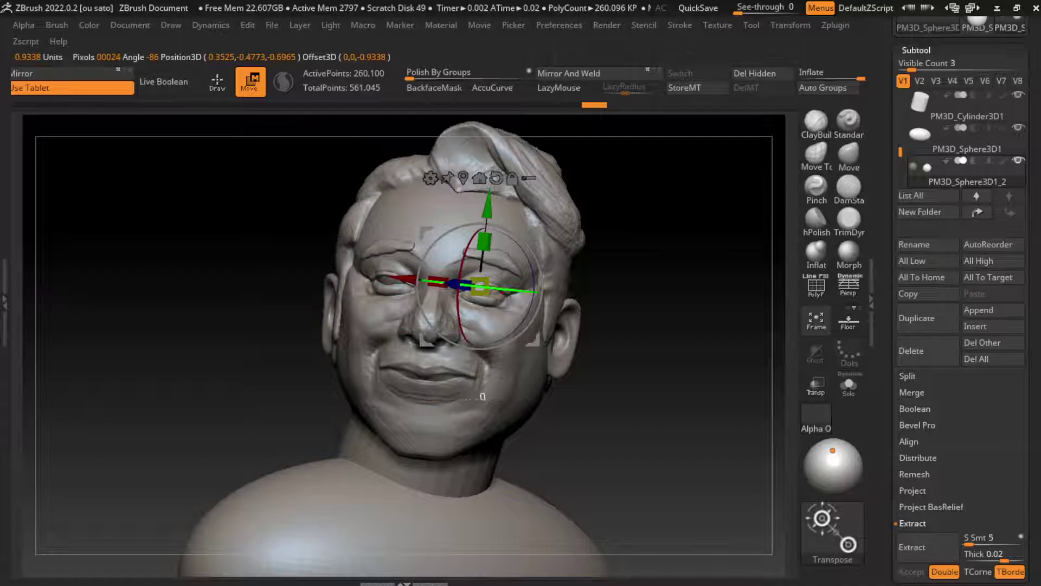
key("q")
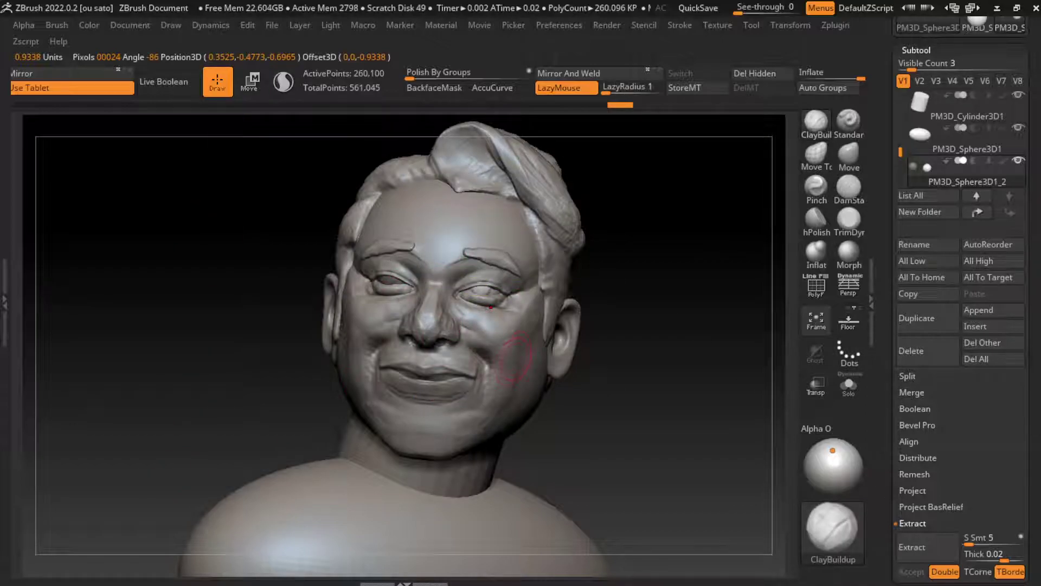
Enlarge the brush to about 280 and switch to the Move brush.
key("s")
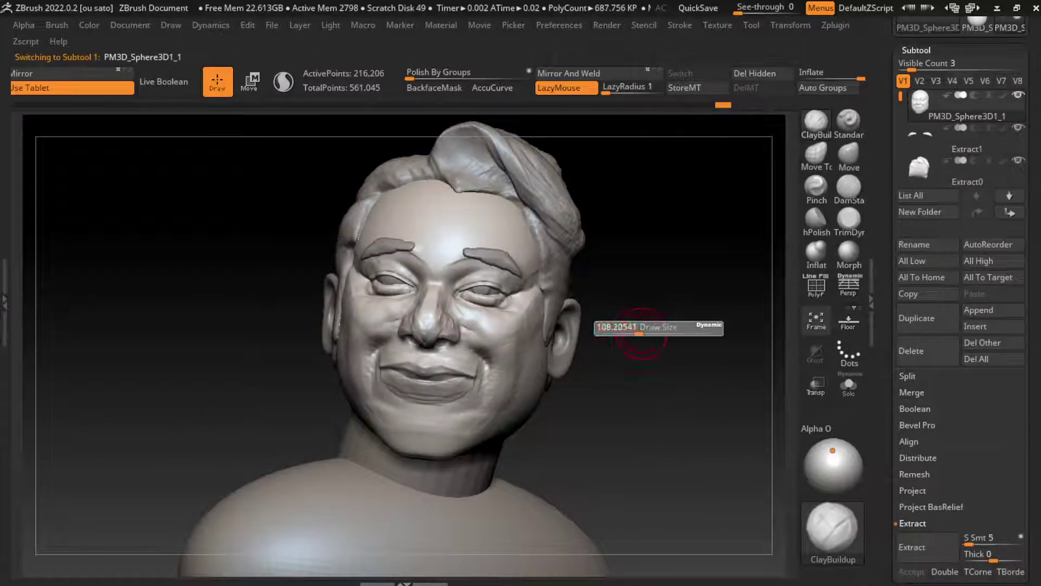
left_click_drag(642, 337, 662, 340)
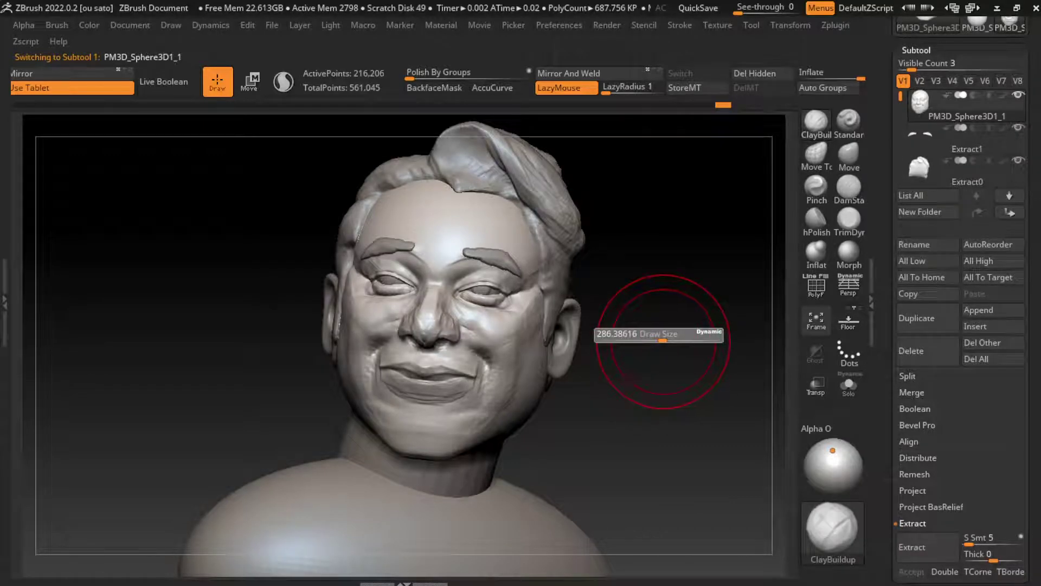
key("b")
key("m")
key("v")
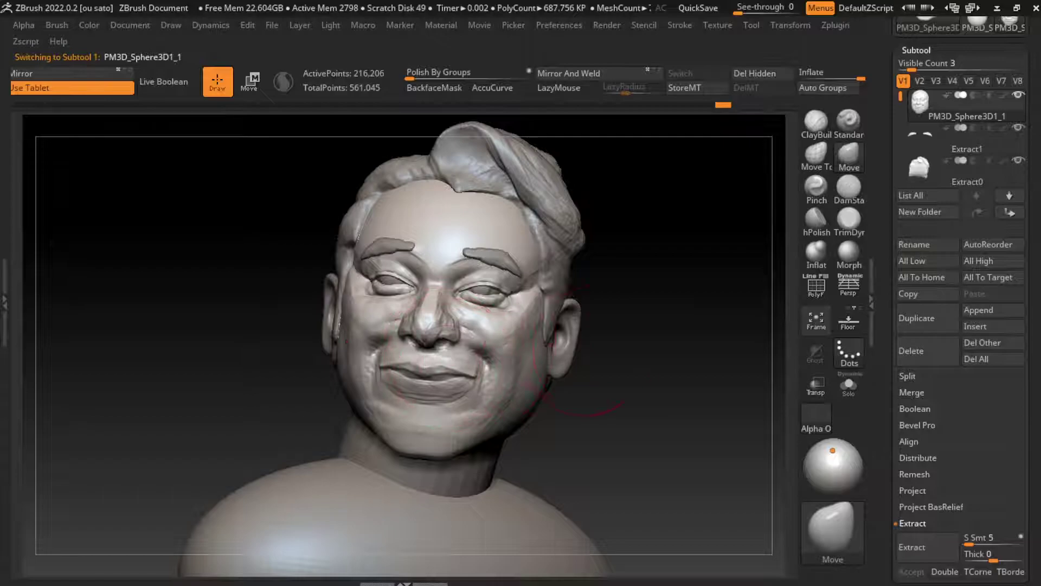
Pull the mouth corners outward and up, and nudge the nose and cheek shapes.
left_click_drag(464, 376, 473, 373)
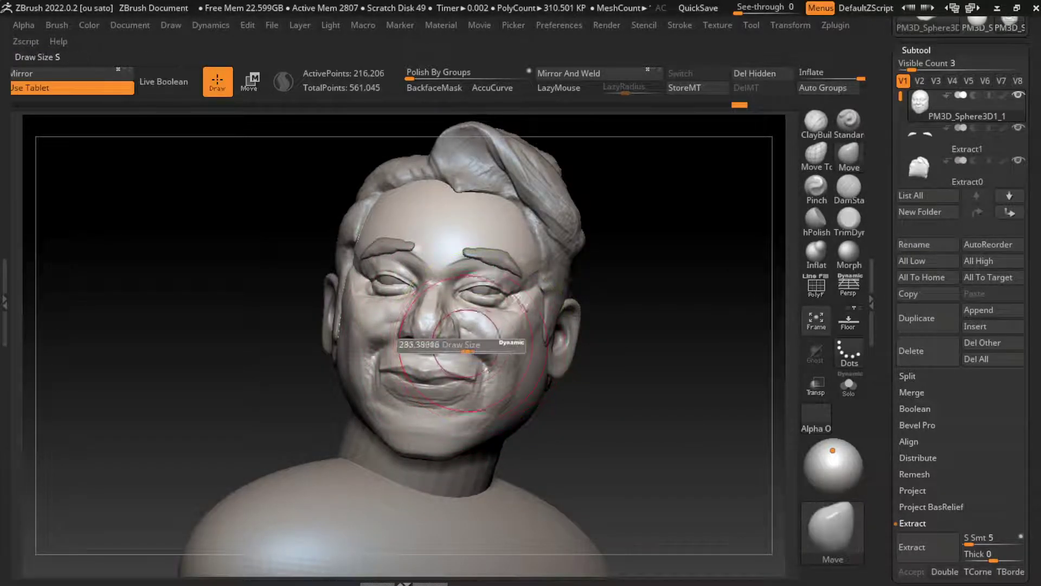
left_click_drag(426, 320, 427, 313)
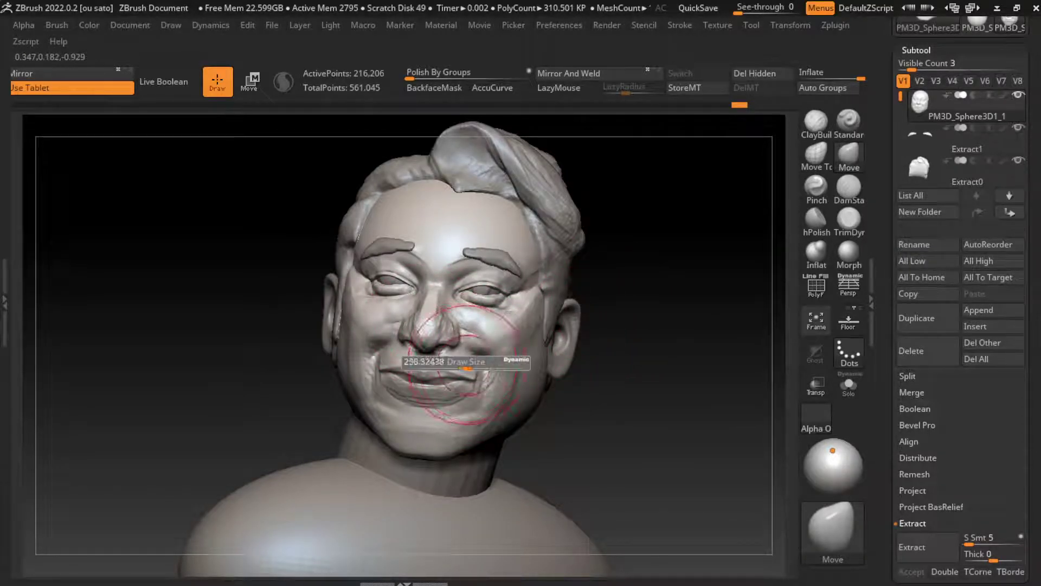
left_click_drag(477, 358, 480, 350)
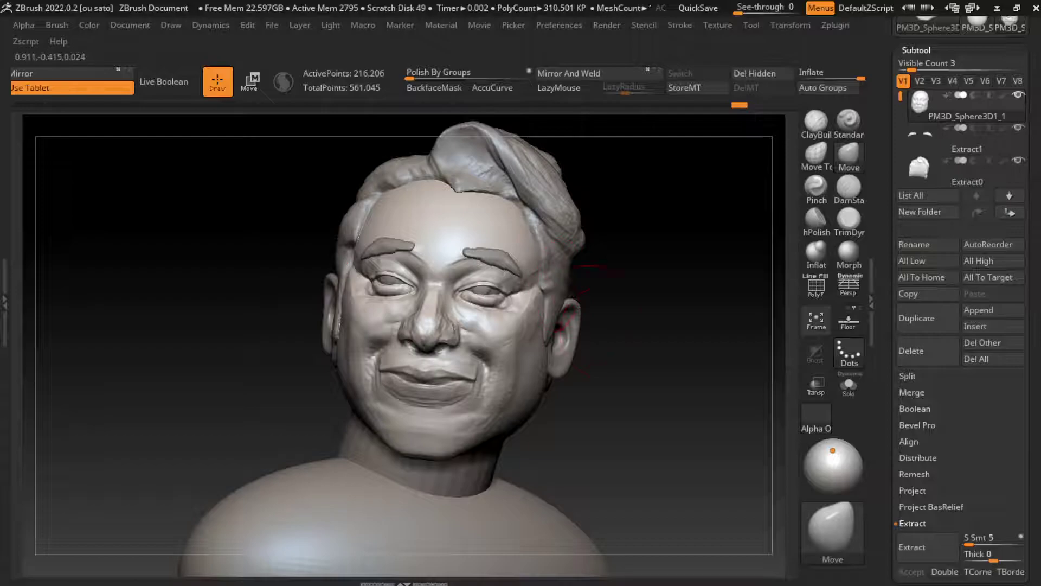
key("s")
key("s")
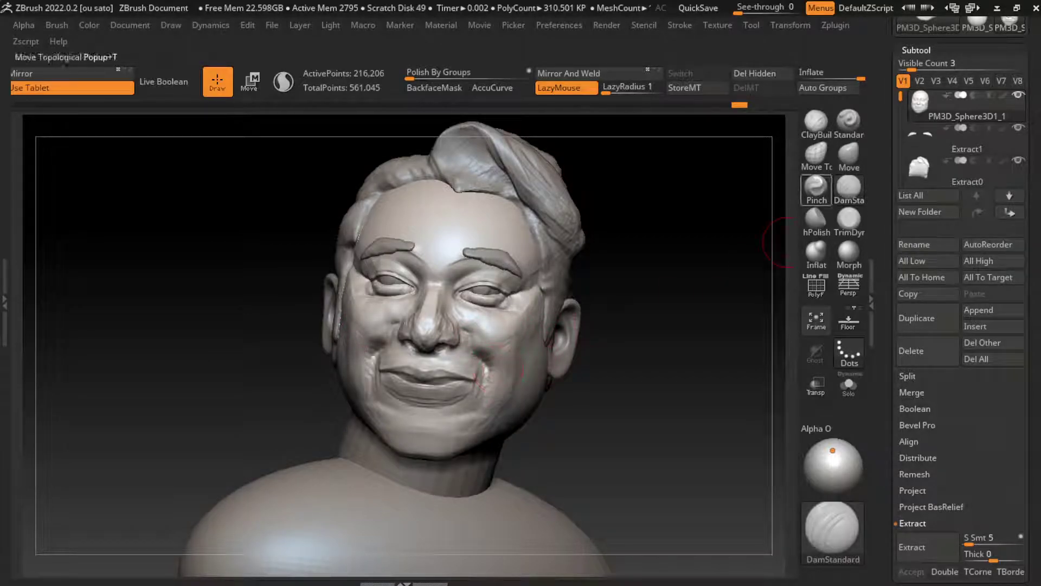
Build up the right cheek beside the nose with ClayBuildup.
left_click(816, 120)
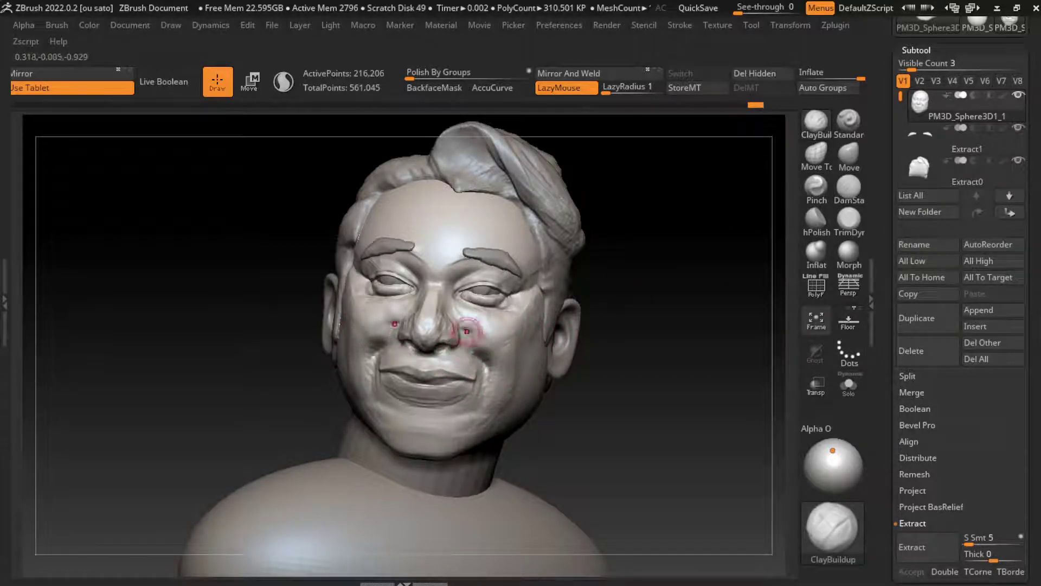
mouse_move(466, 346)
left_mouse_down()
mouse_move(491, 362)
mouse_move(477, 354)
left_mouse_up()
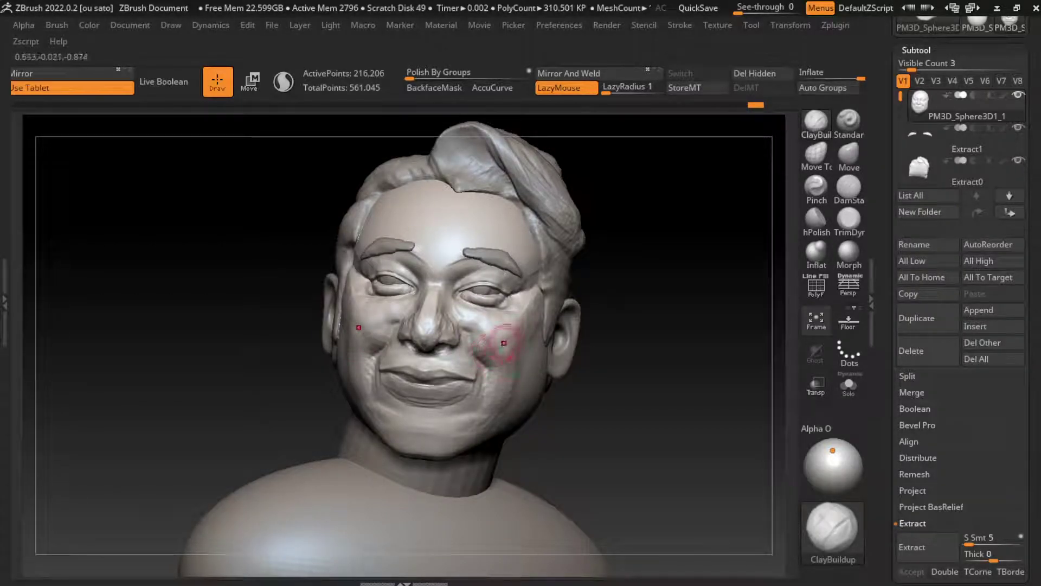
mouse_move(481, 355)
left_mouse_down()
mouse_move(477, 345)
mouse_move(503, 382)
left_mouse_up()
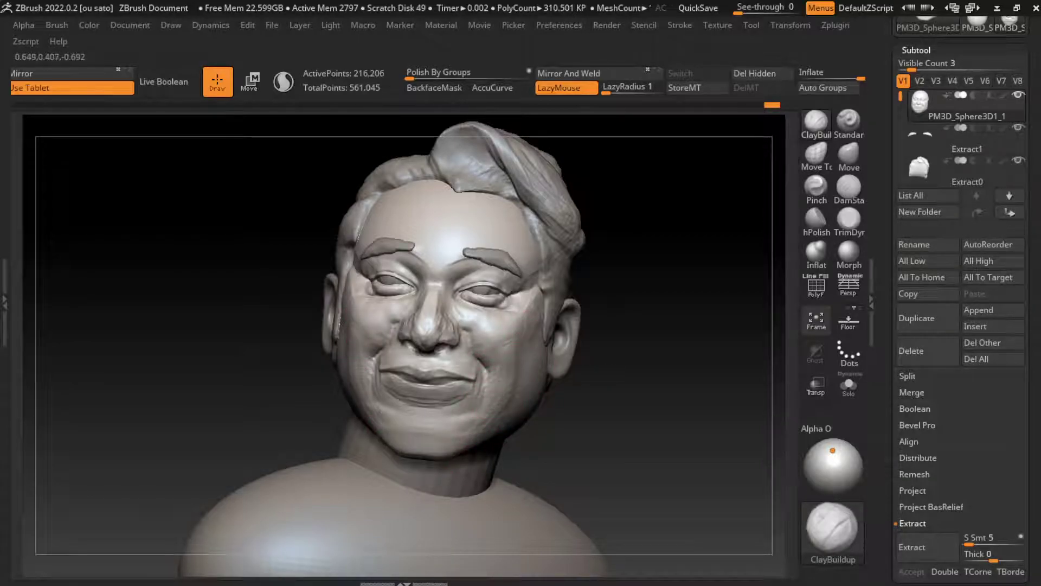
key("s")
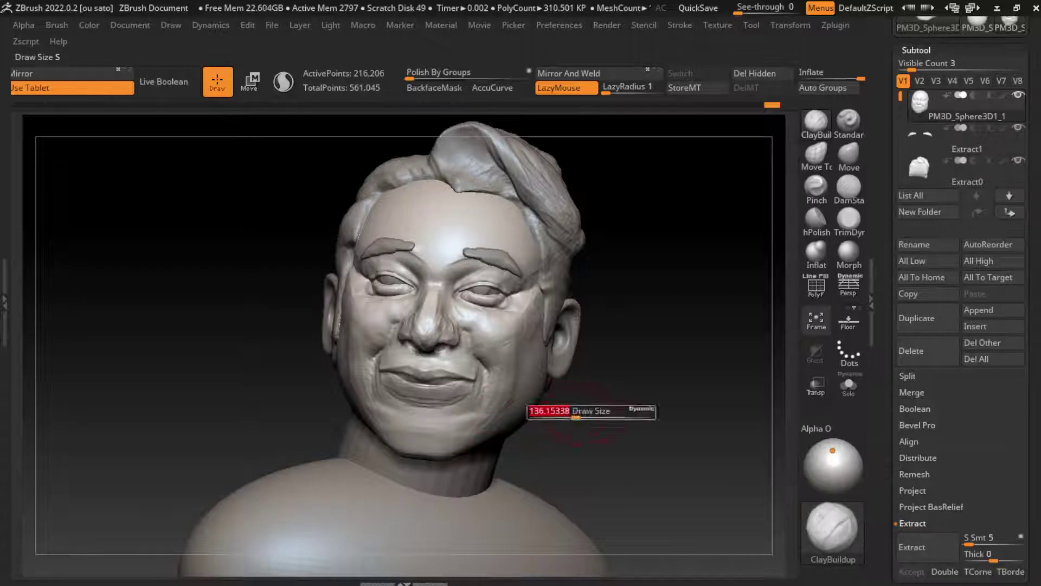
left_click_drag(558, 409, 409, 480)
key("s")
Switch to Move and orbit the head from profile back to front, resizing the brush for the mouth.
key("b")
key("m")
key("v")
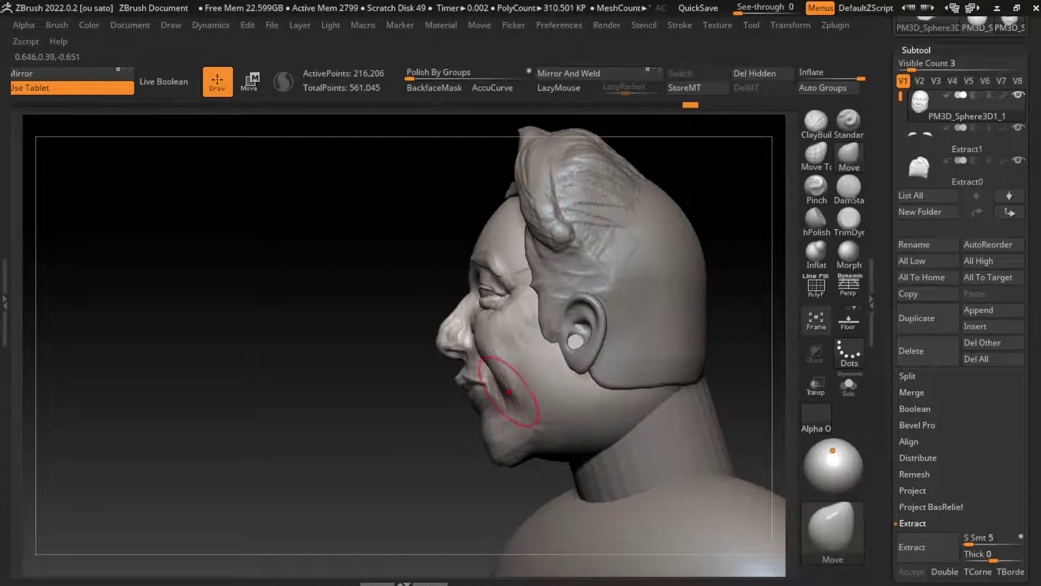
left_click_drag(406, 494, 510, 466)
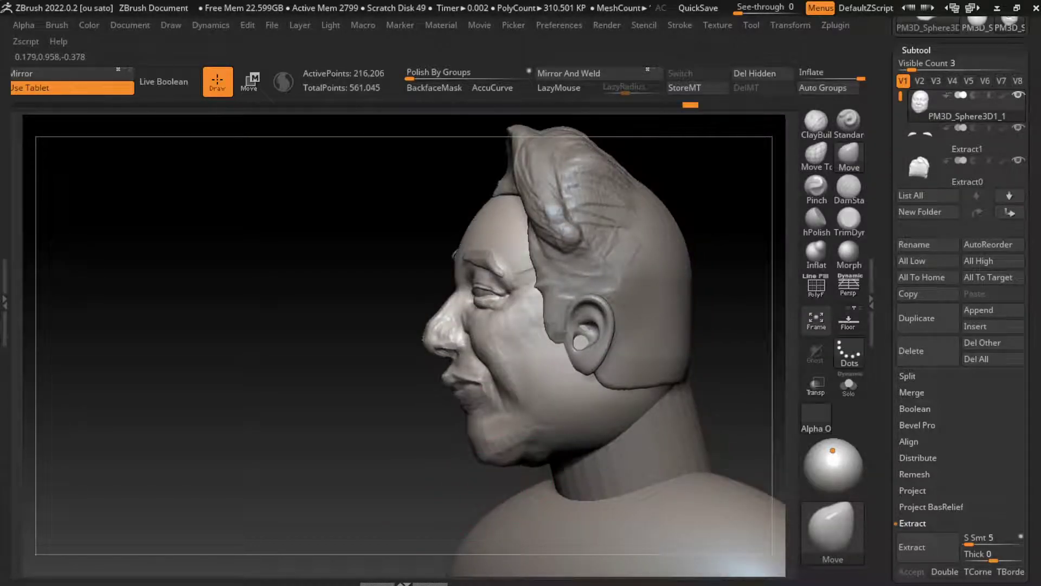
left_click_drag(412, 477, 543, 466)
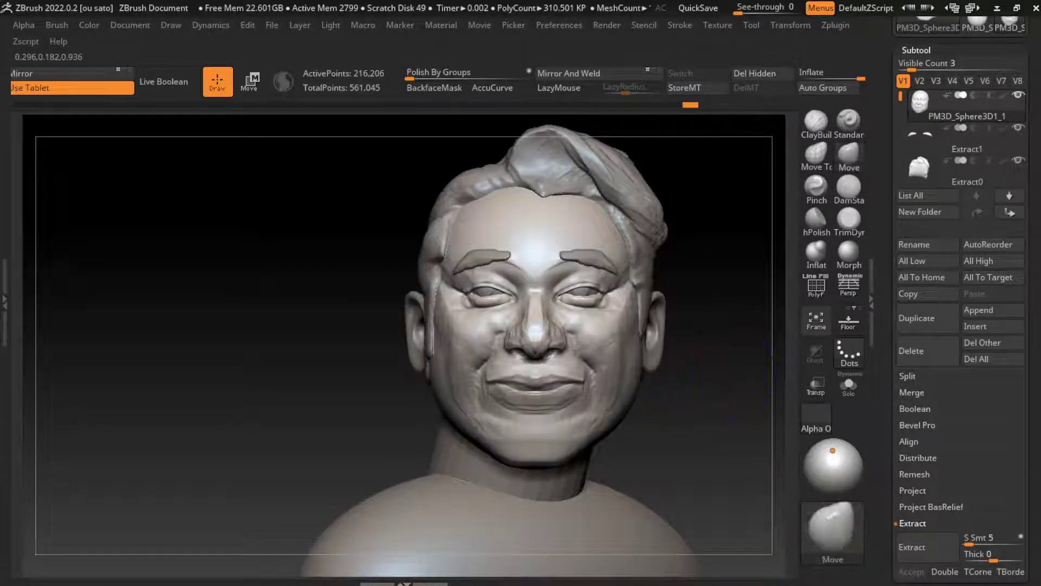
left_click_drag(343, 113, 581, 403)
key("s")
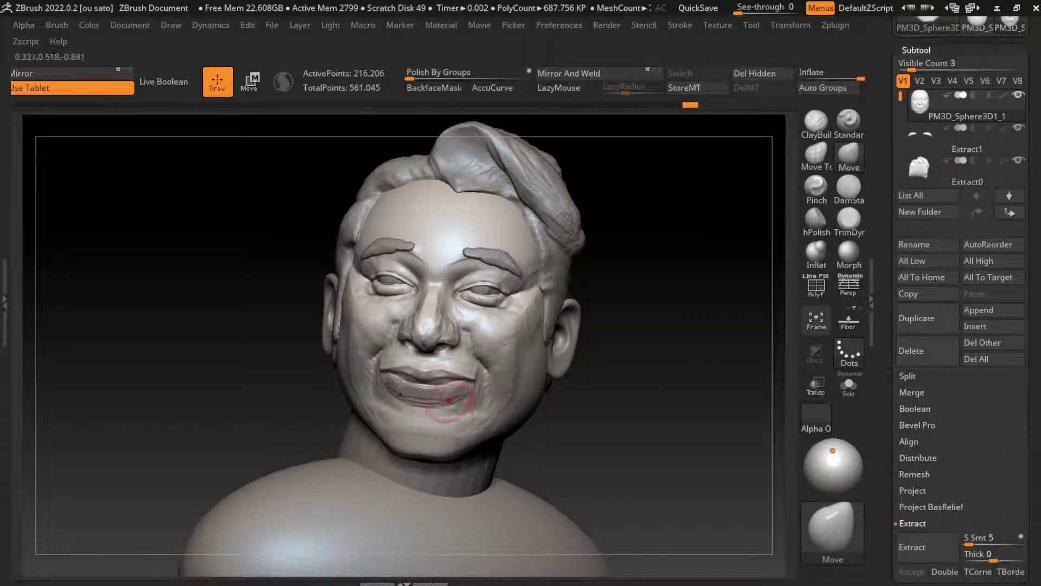
key("s")
Carve a crease beneath the lower lip from the left mouth corner with DamStandard.
key("b")
key("d")
key("s")
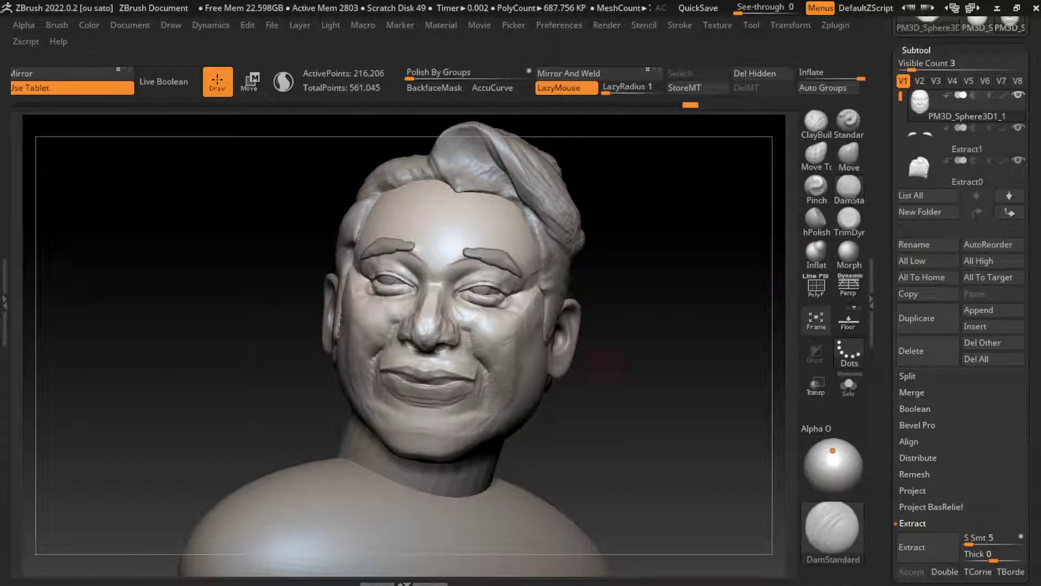
key("s")
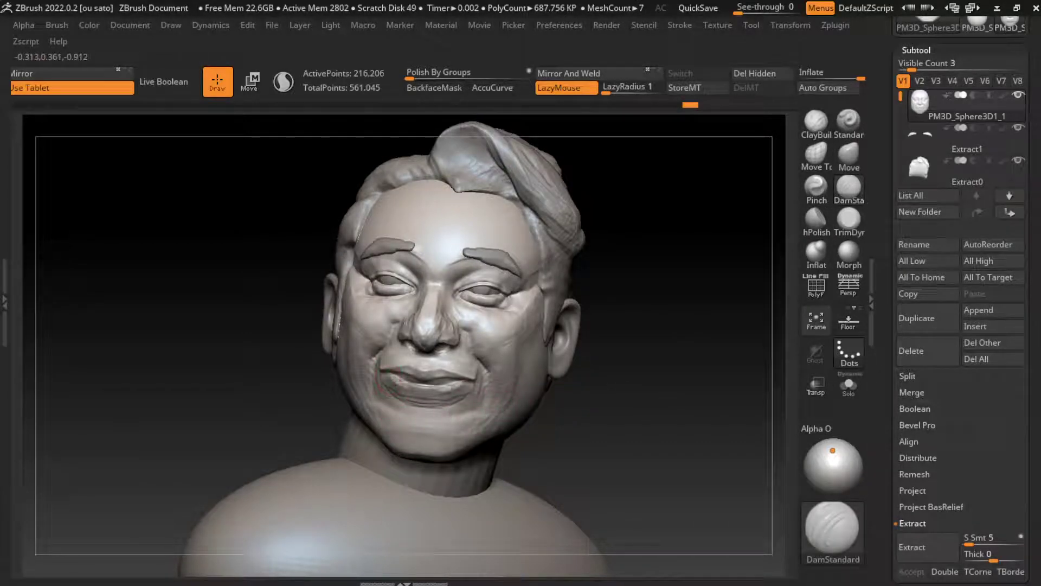
mouse_move(392, 380)
left_mouse_down()
mouse_move(440, 405)
mouse_move(449, 391)
left_mouse_up()
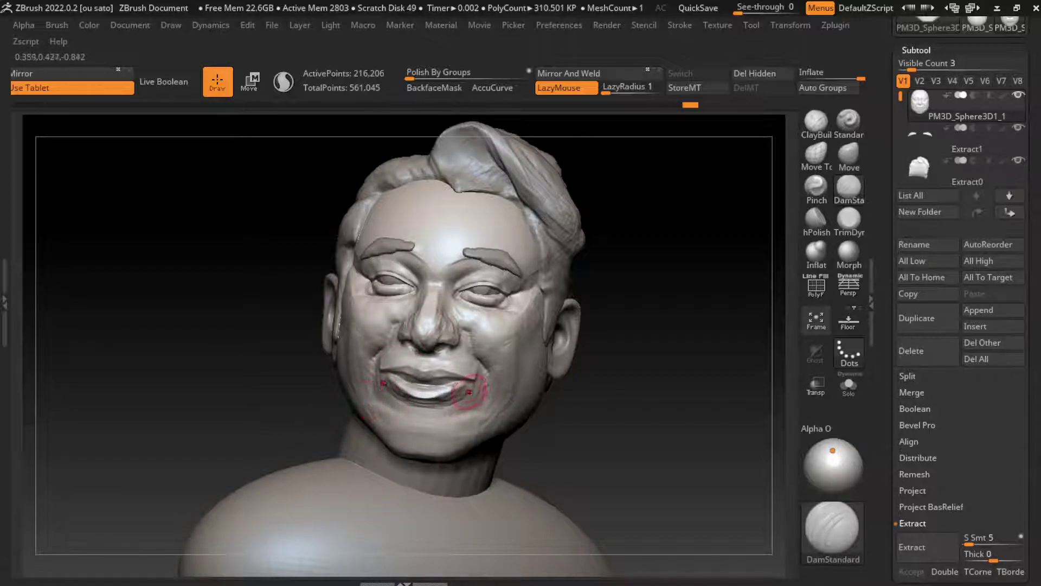
left_click_drag(469, 379, 461, 382)
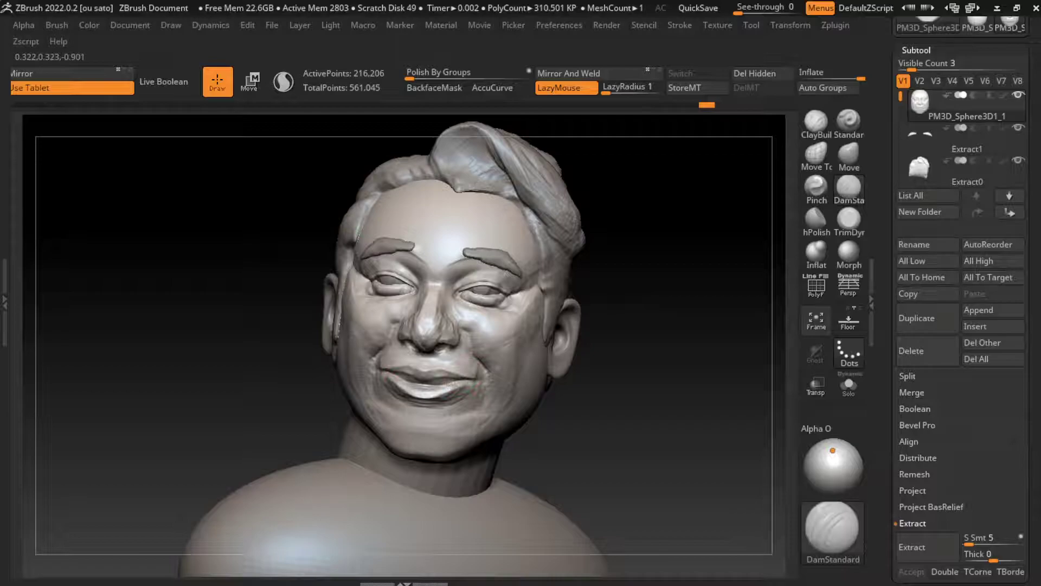
left_click_drag(705, 301, 607, 298)
Switch back to Move and view the face zoomed in at three-quarter angle.
key("b")
key("m")
key("v")
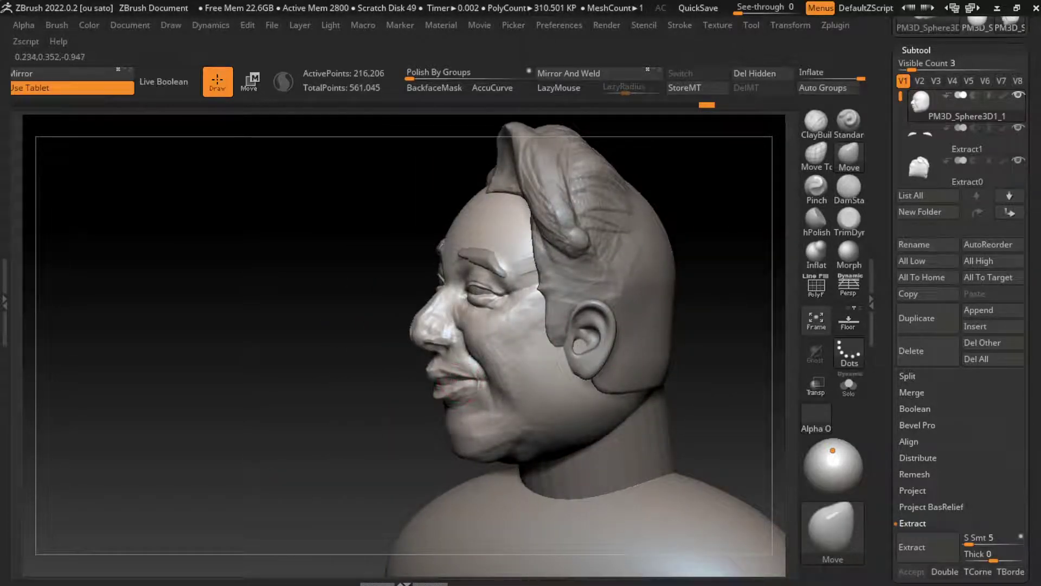
left_click_drag(475, 386, 631, 378)
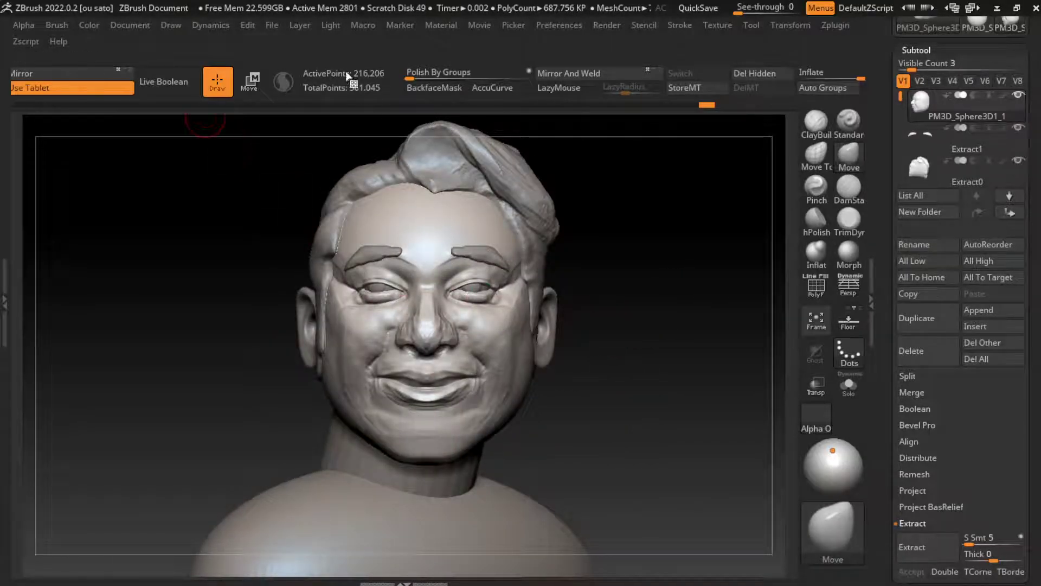
left_click(130, 25)
left_click_drag(640, 380, 565, 397)
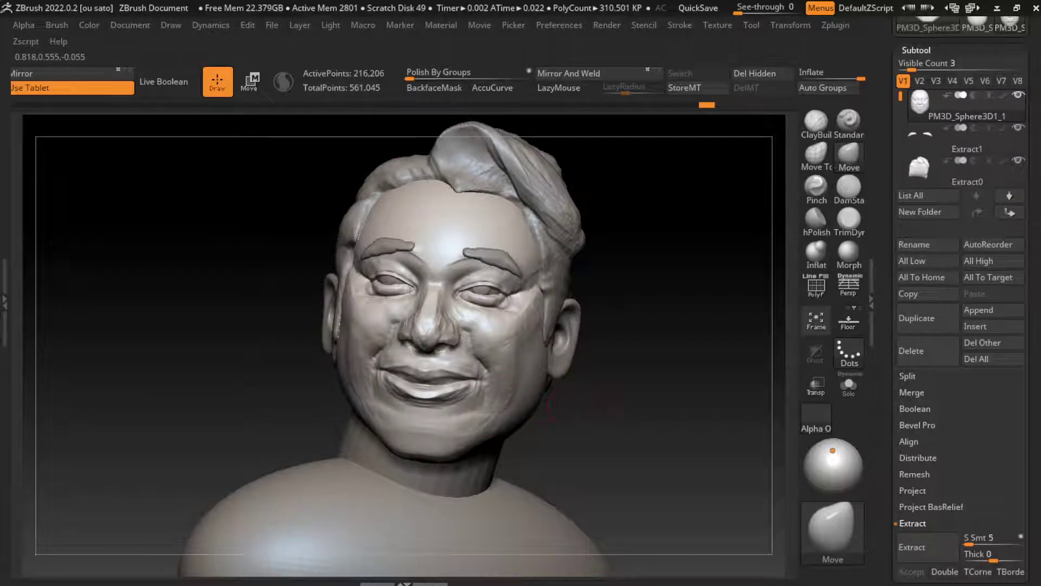
left_click_drag(547, 404, 588, 399)
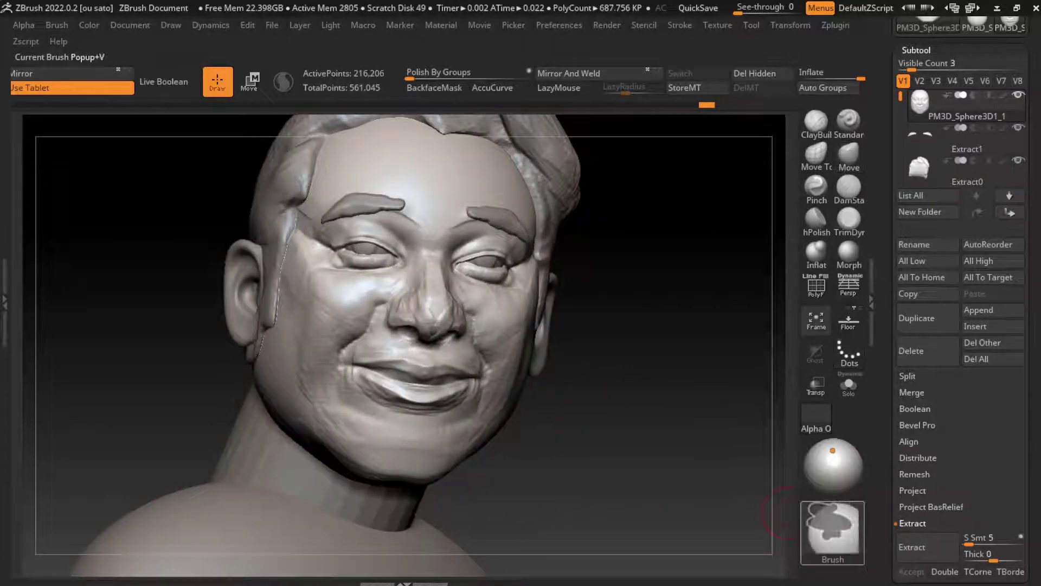
Pick the MaskLasso brush from the brush library.
left_click(832, 529)
left_click(508, 307)
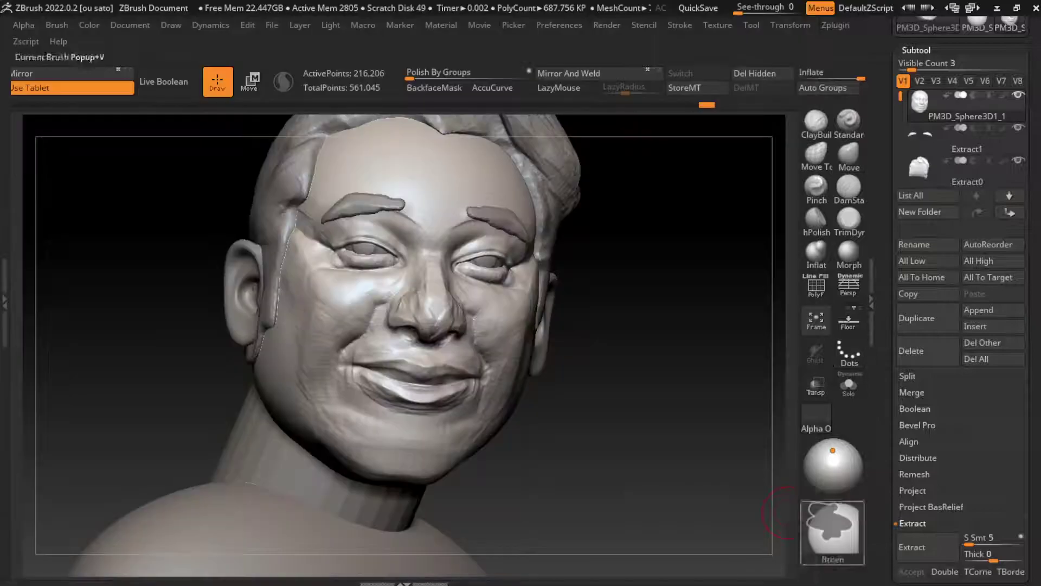
left_click(832, 528)
left_click(244, 469)
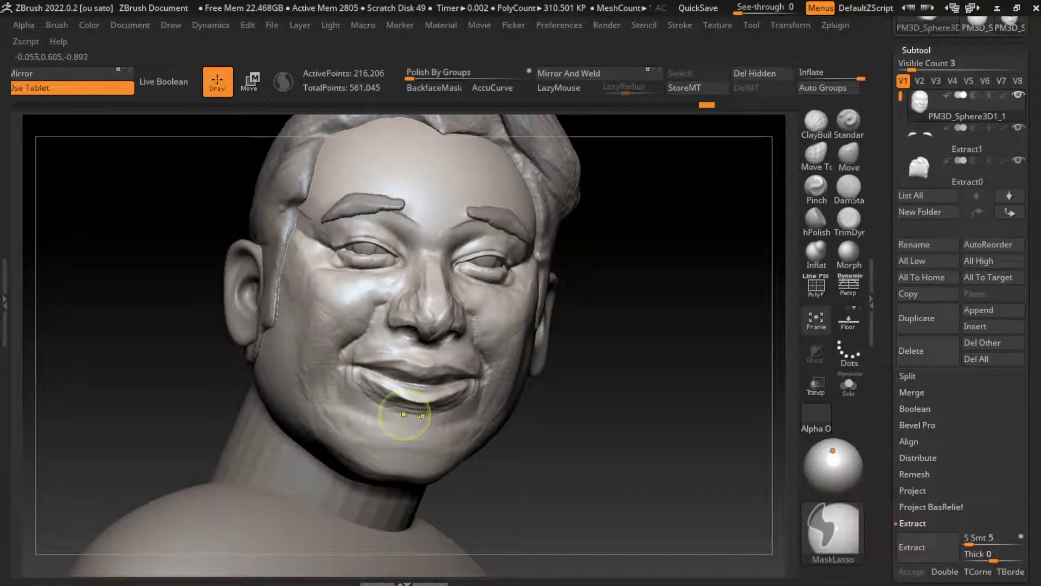
Ctrl-lasso mask the face, leaving the jaw free, and return to a frontal view.
right_click_drag(422, 412, 498, 375)
key("ctrl")
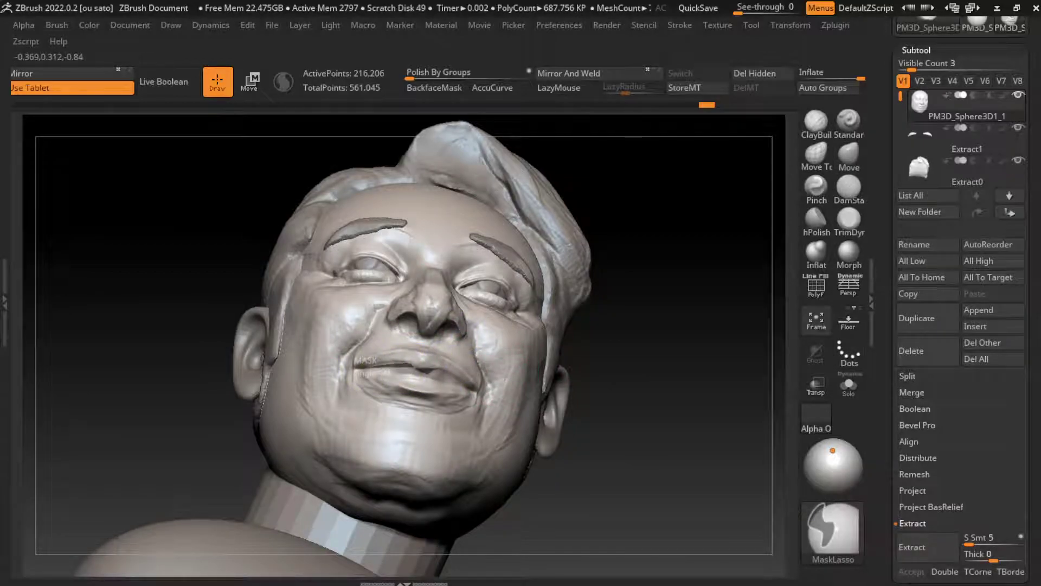
mouse_move(467, 433)
right_mouse_down()
mouse_move(444, 466)
mouse_move(639, 426)
mouse_move(488, 433)
right_mouse_up()
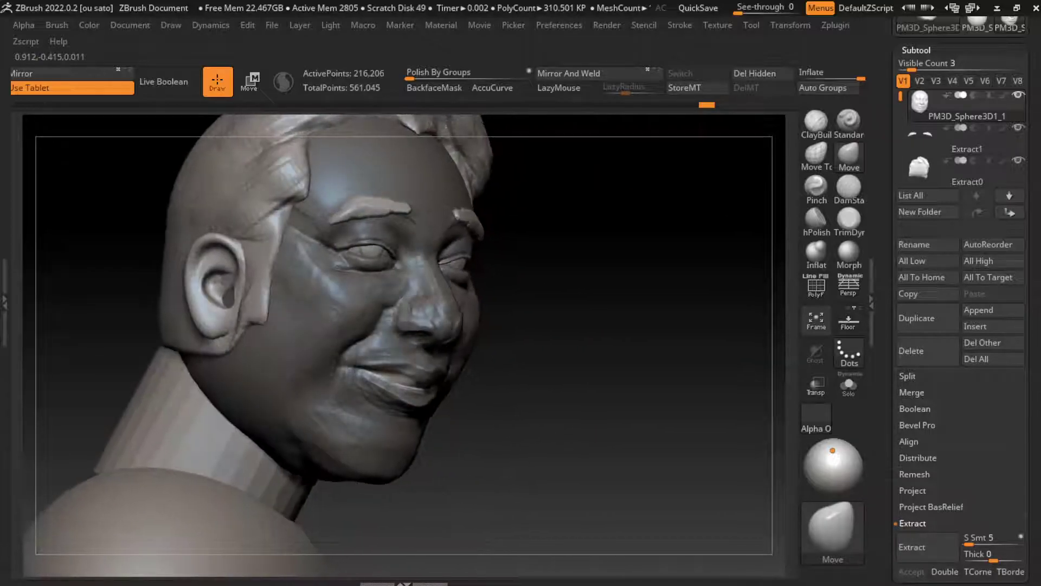
mouse_move(140, 217)
right_mouse_down()
mouse_move(291, 430)
mouse_move(547, 403)
mouse_move(534, 303)
right_mouse_up()
Rotate the jaw open with the Transpose gizmo, clear the mask, and return to Draw.
key("w")
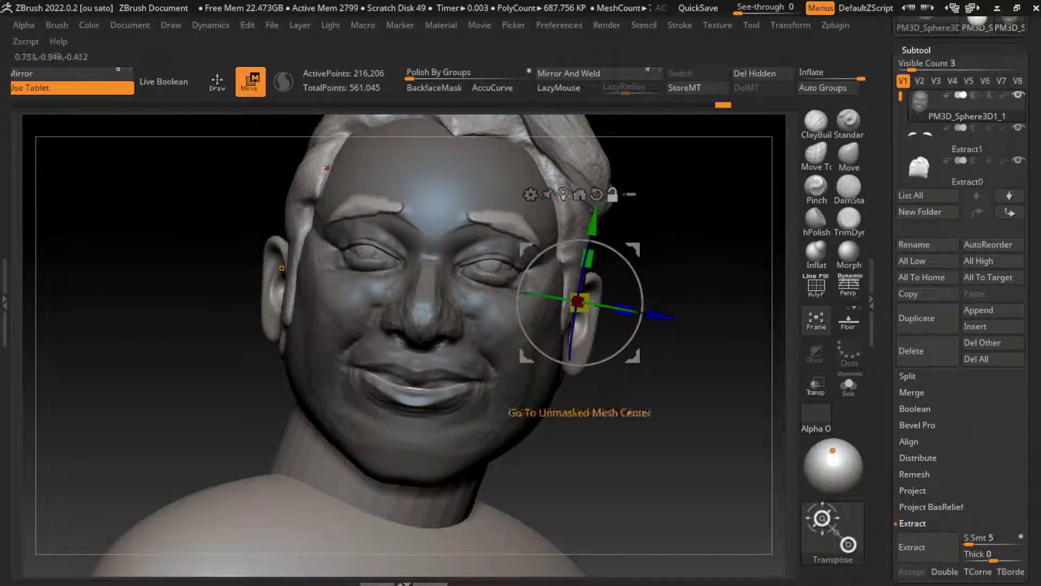
mouse_move(618, 347)
left_mouse_down()
mouse_move(404, 412)
mouse_move(445, 337)
mouse_move(379, 336)
left_mouse_up()
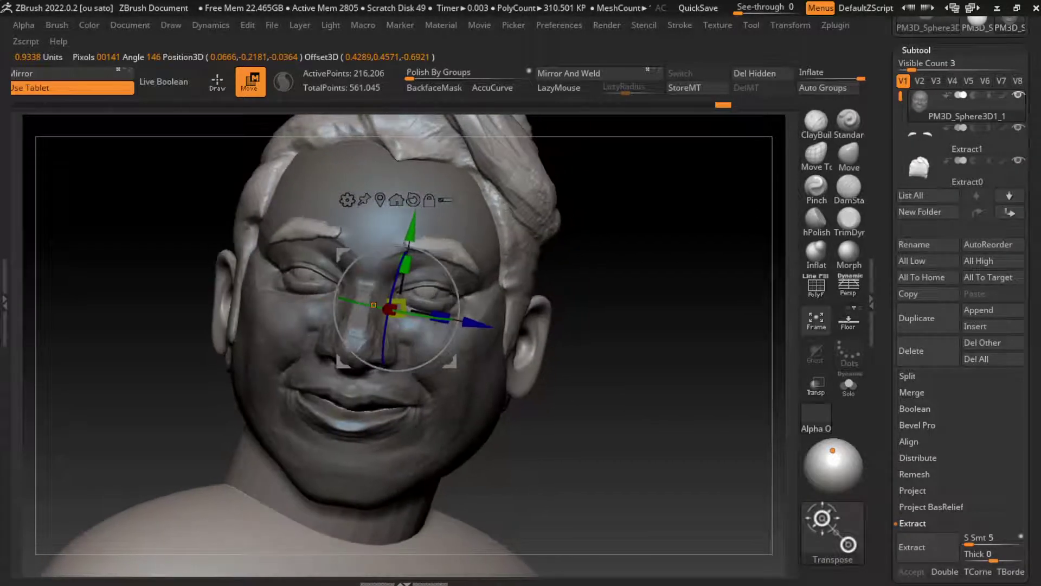
left_click(130, 25)
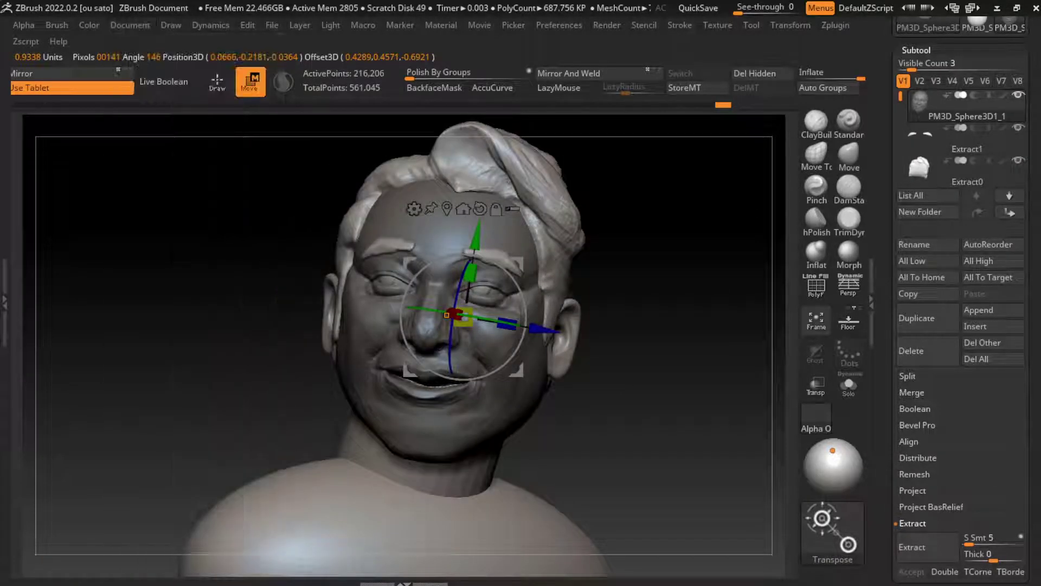
key("ctrl+shift+a")
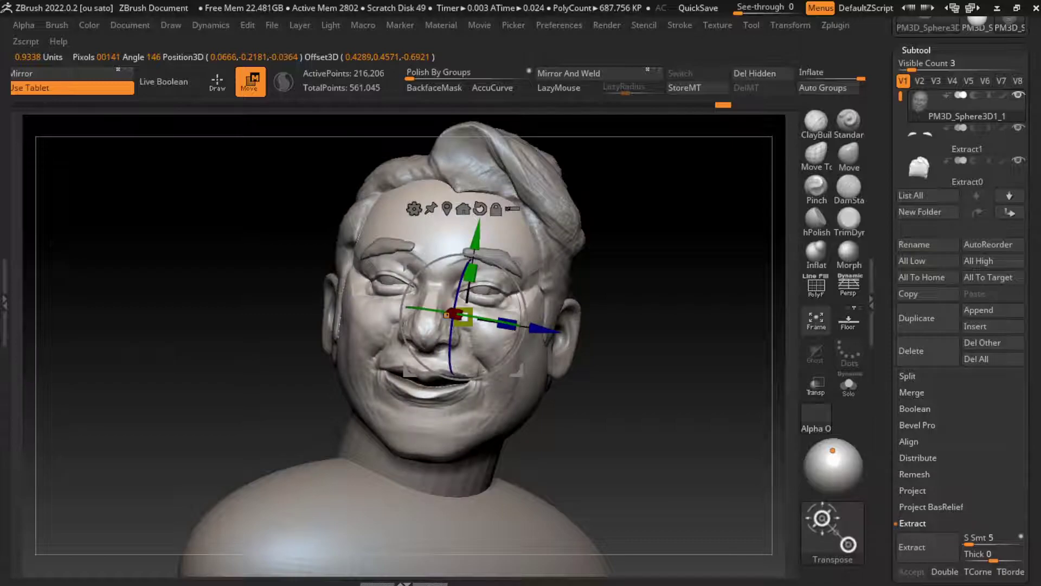
key("q")
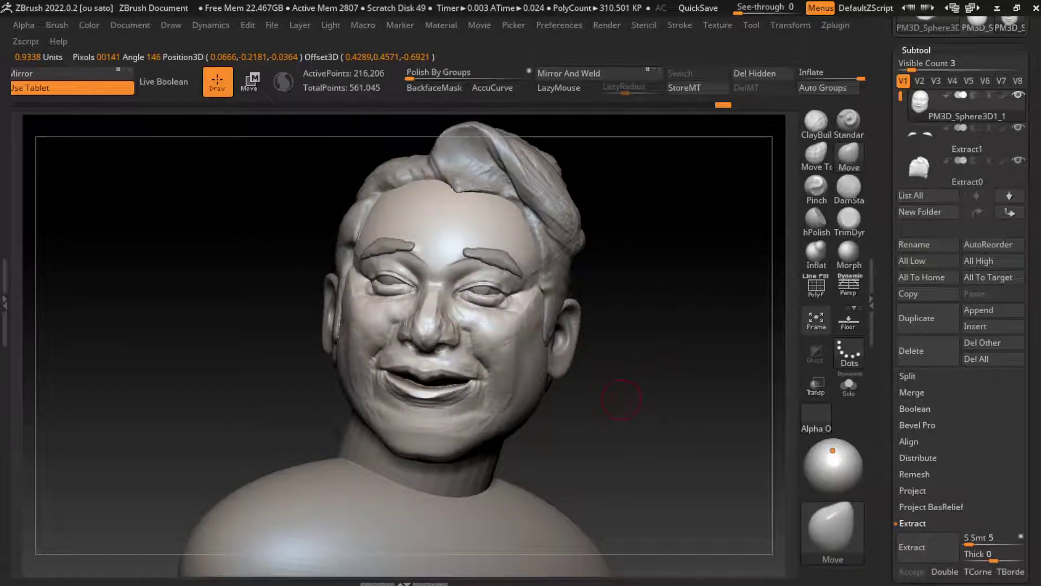
left_click_drag(621, 386, 631, 399, "alt")
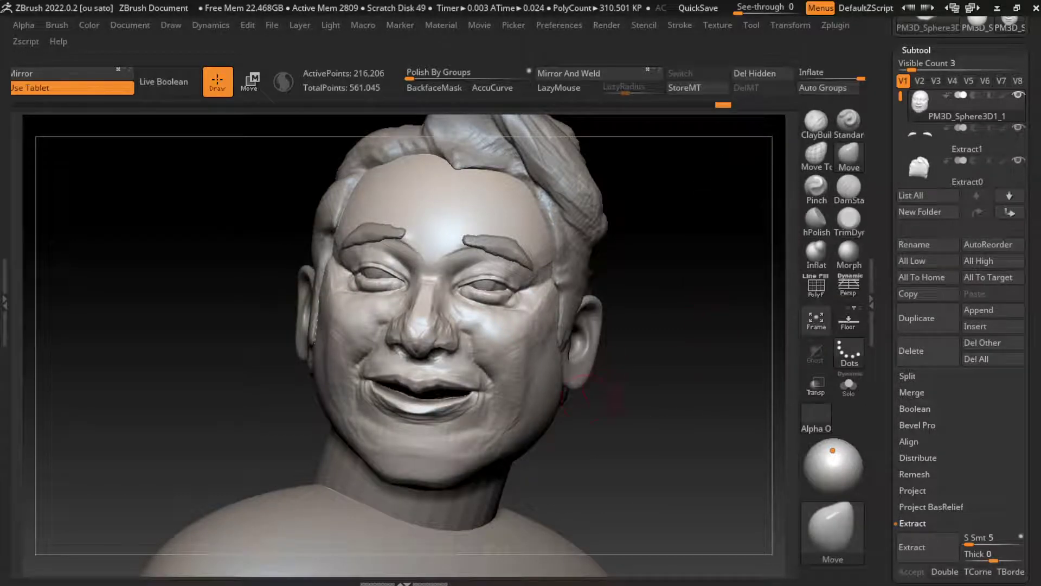
Mask around the mouth and refine the lower lip with Inflate, TrimDynamic, ClayBuildup and DamStandard.
mouse_move(539, 397)
left_mouse_down("ctrl")
mouse_move(423, 391)
mouse_move(288, 211)
left_mouse_up("ctrl")
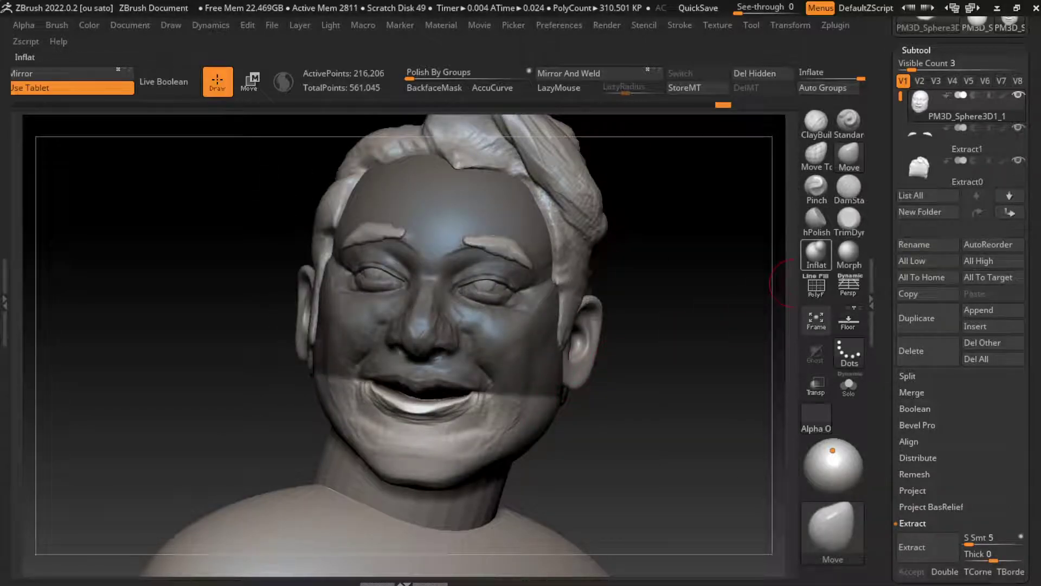
left_click(816, 252)
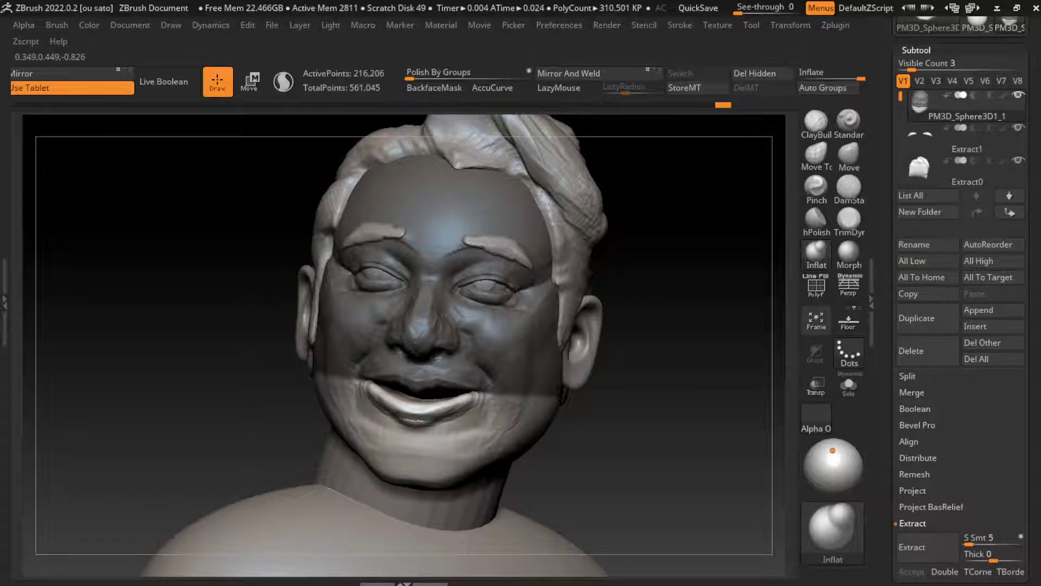
left_click(848, 220)
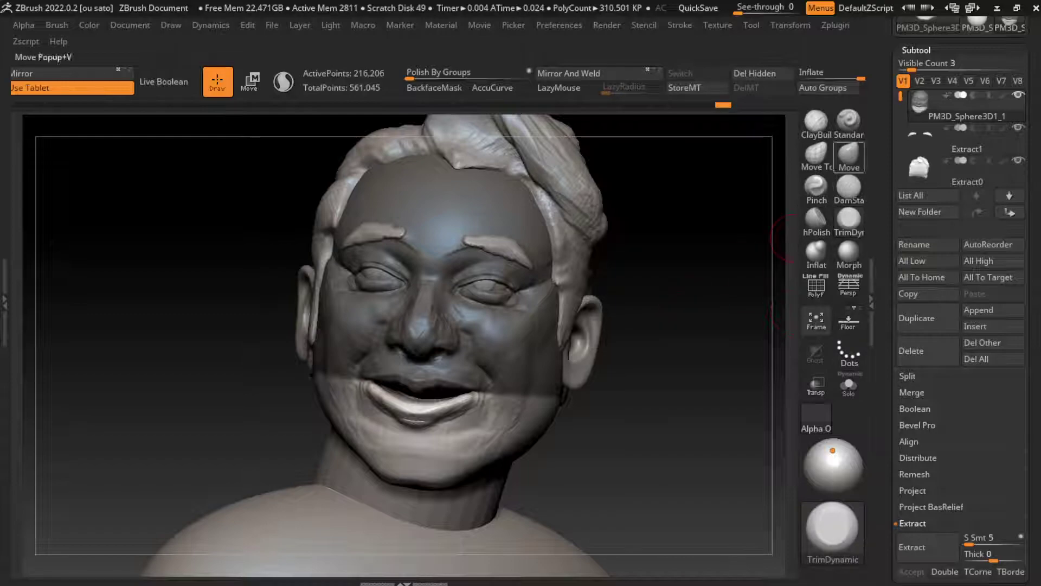
left_click(816, 122)
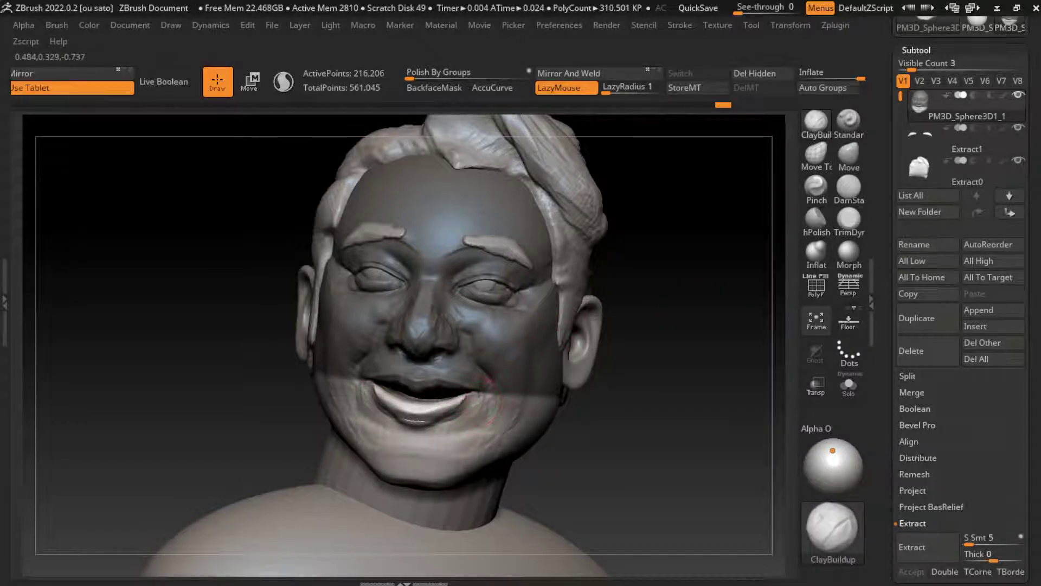
left_click(848, 187)
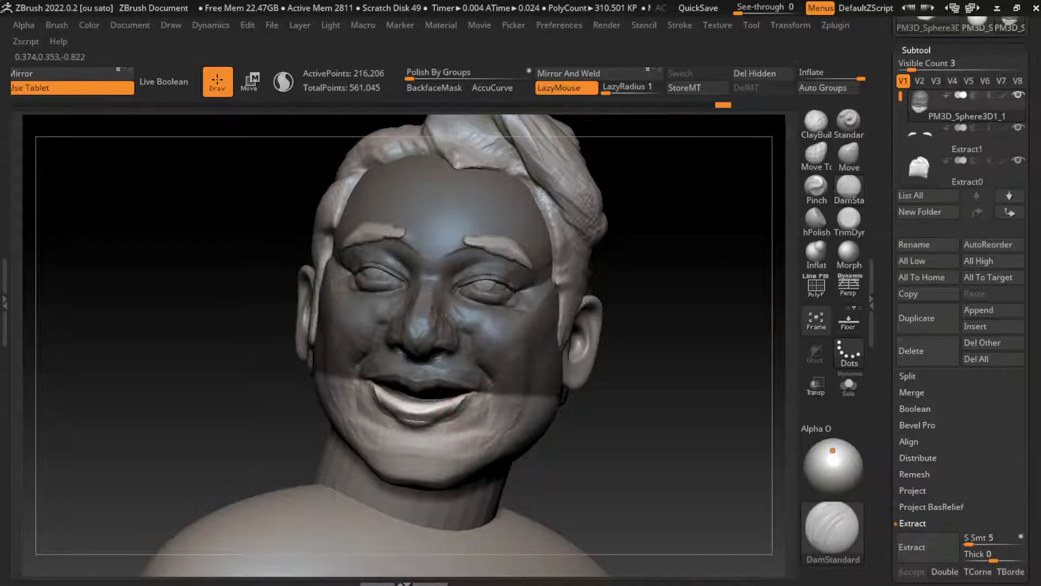
left_click_drag(386, 404, 445, 411)
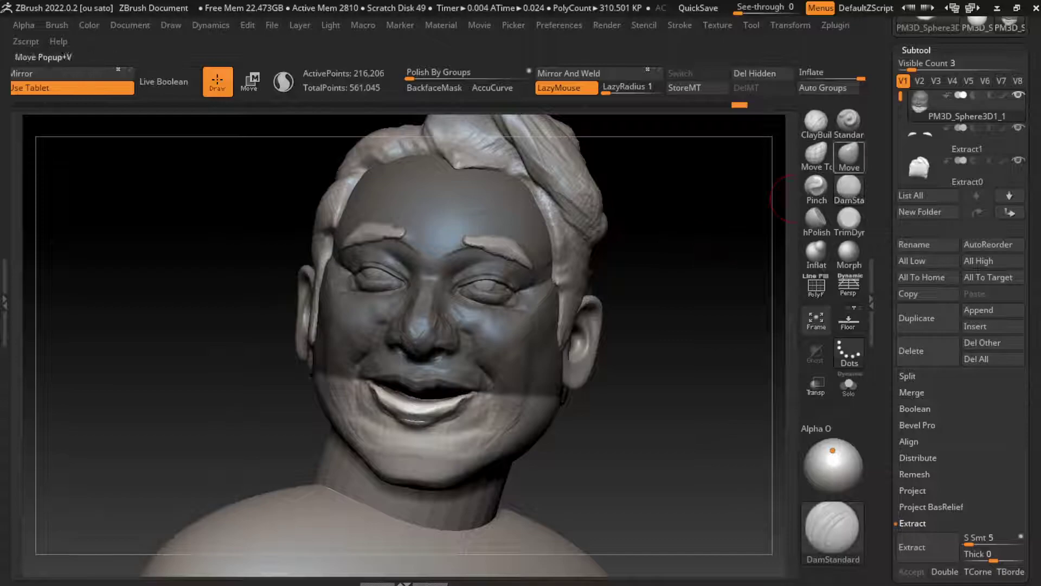
left_click(849, 220)
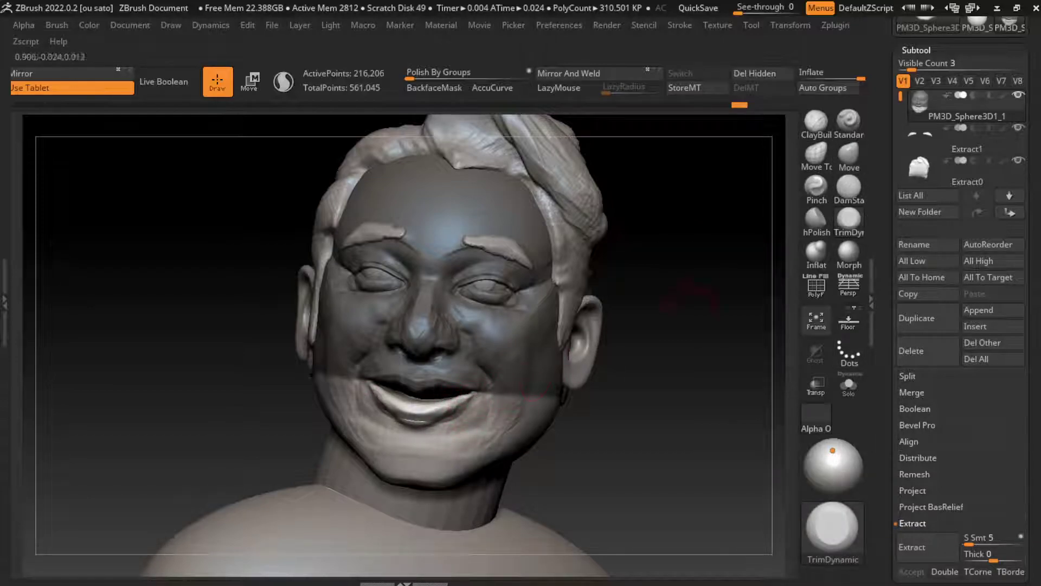
left_click(849, 187)
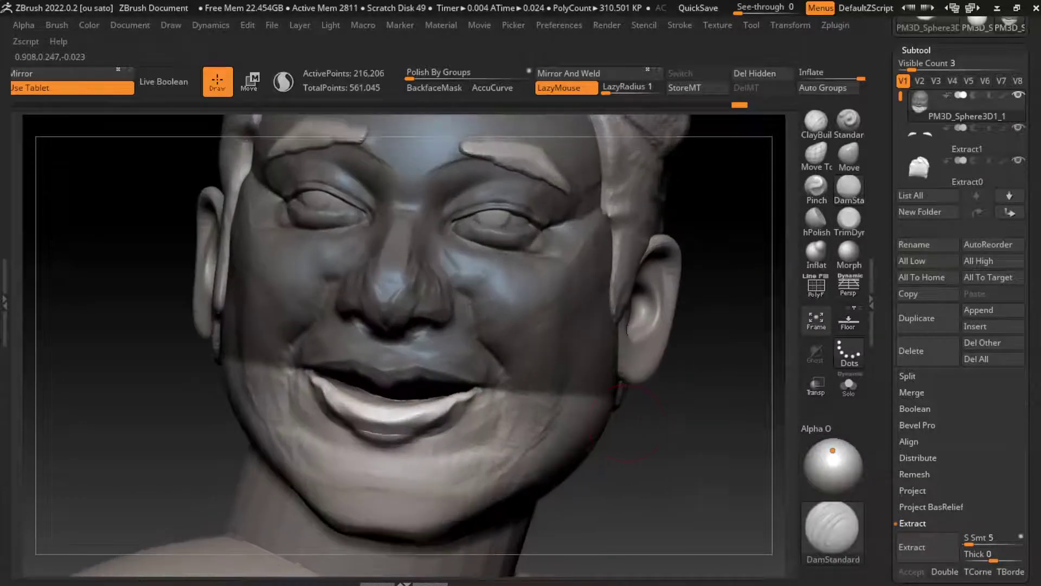
Reshape the lower lip with Move, alternating ClayBuildup, Inflate and DamStandard.
mouse_move(542, 444)
left_mouse_down()
mouse_move(571, 434)
mouse_move(523, 436)
left_mouse_up()
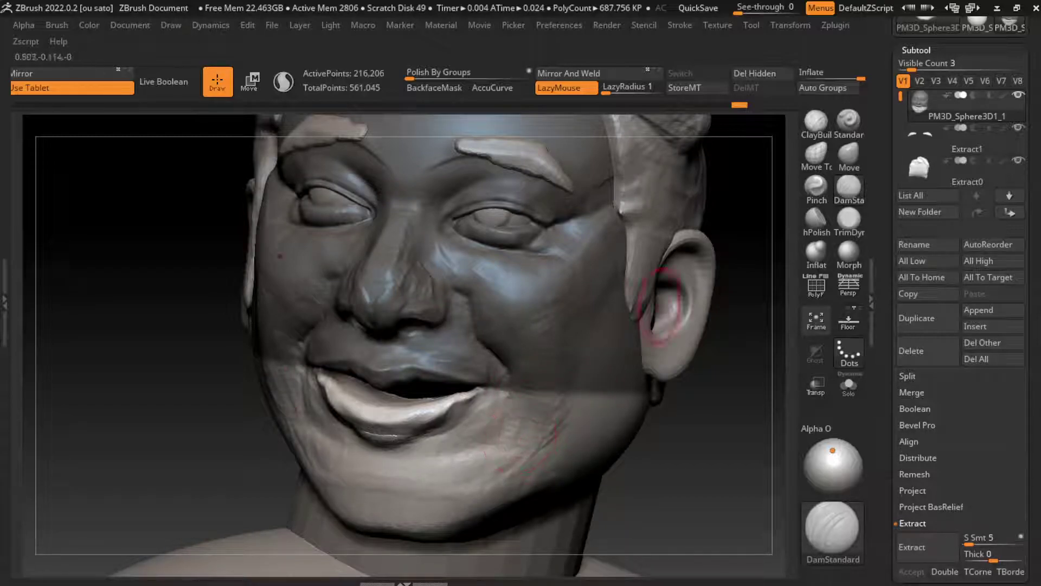
left_click(815, 120)
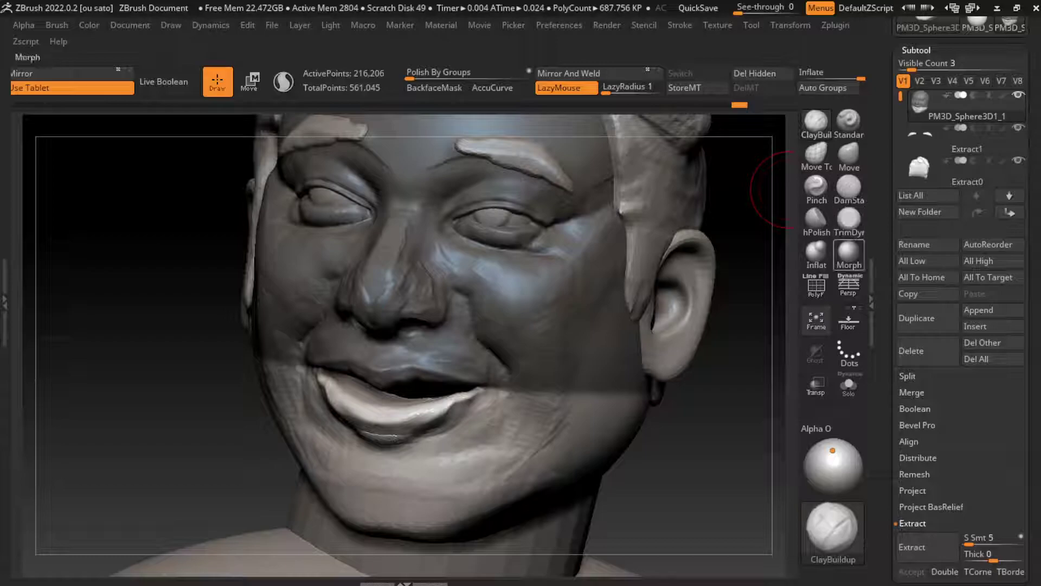
left_click(816, 251)
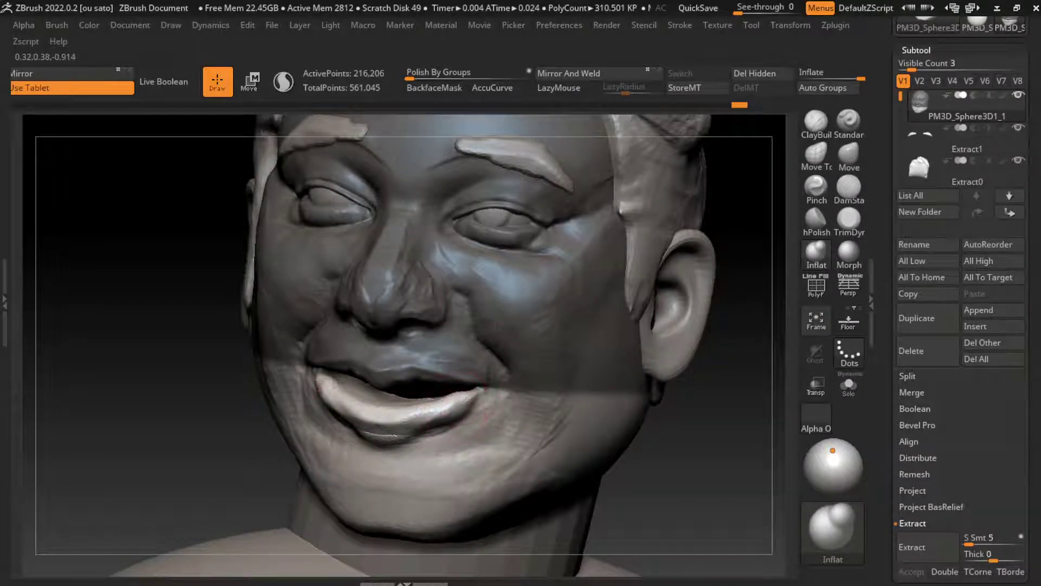
left_click(849, 155)
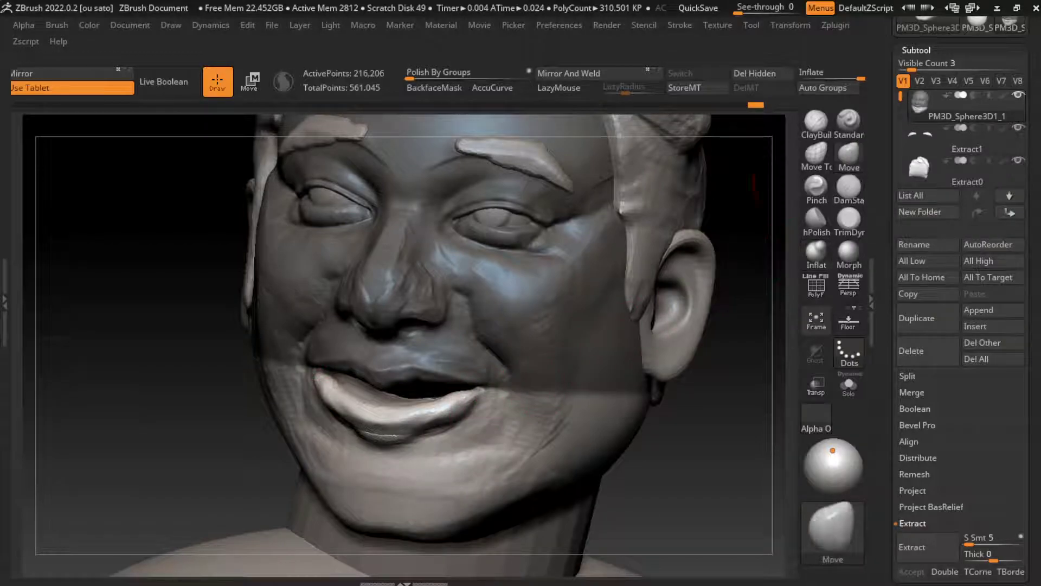
left_click_drag(325, 377, 309, 374)
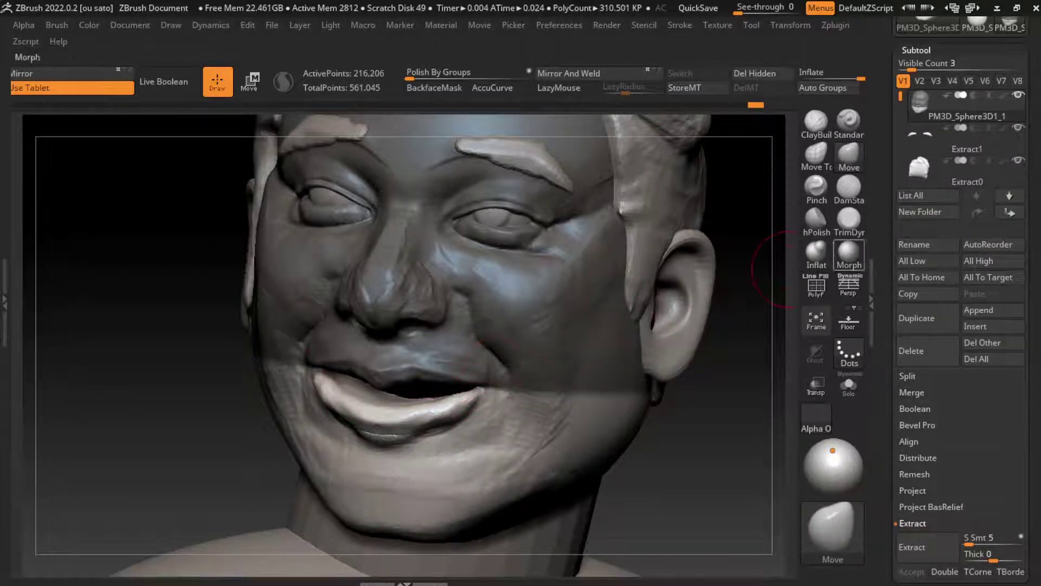
left_click(848, 187)
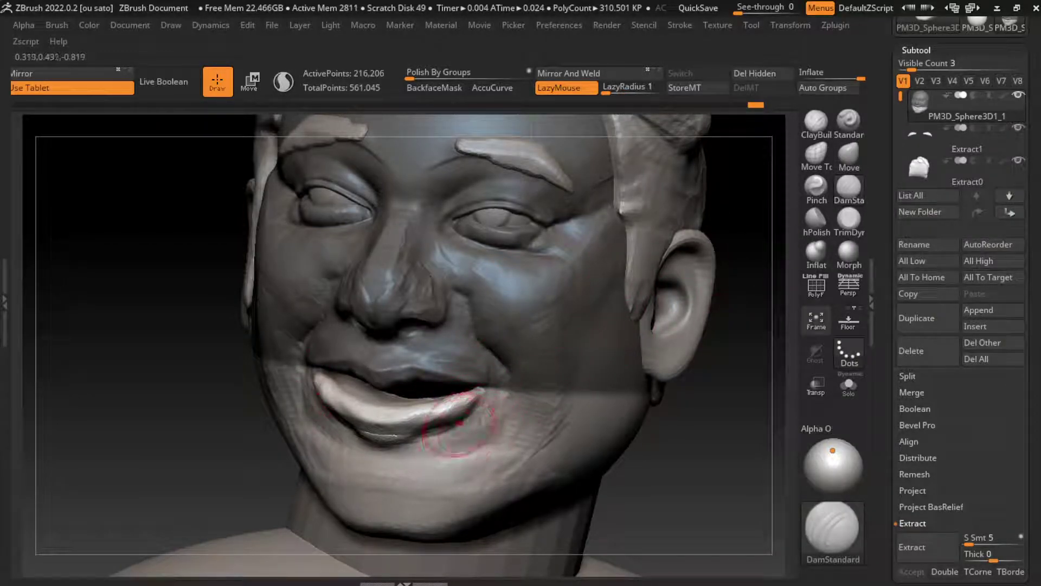
left_click(816, 122)
key("s")
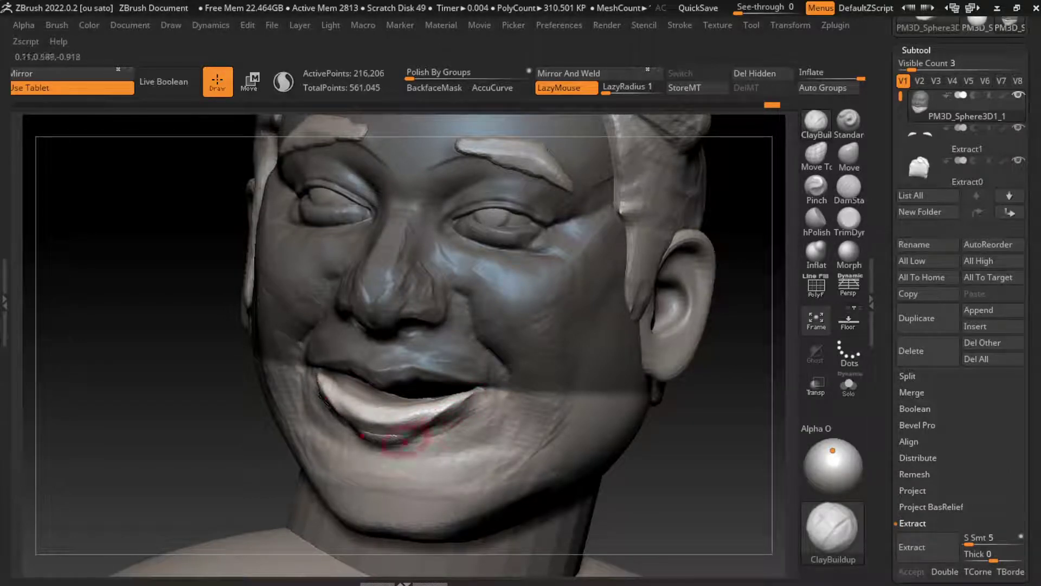
Frame the head, angle the view, and smooth the chin with Shift.
key("f")
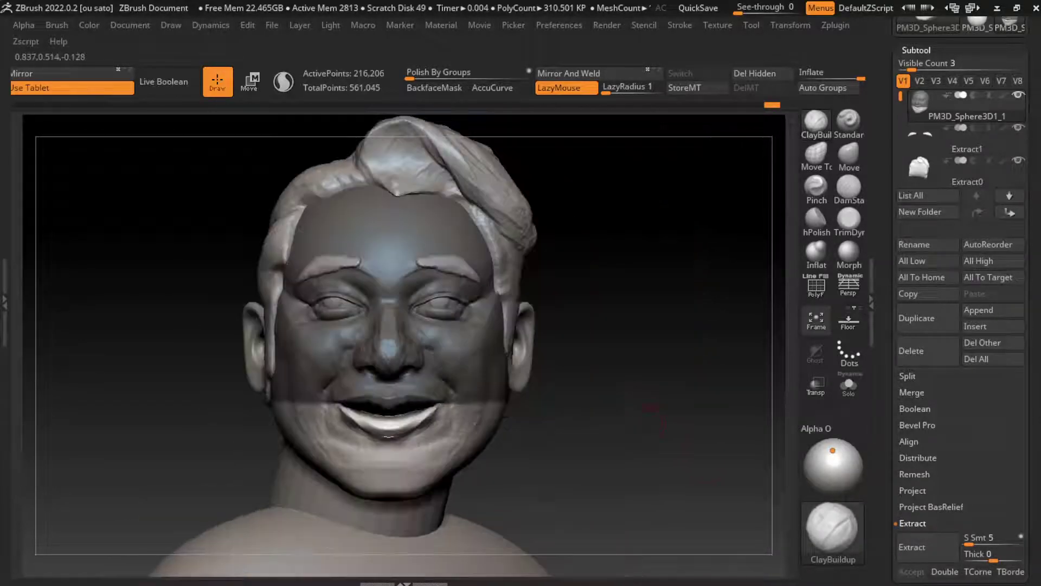
right_click_drag(610, 420, 610, 395, "ctrl")
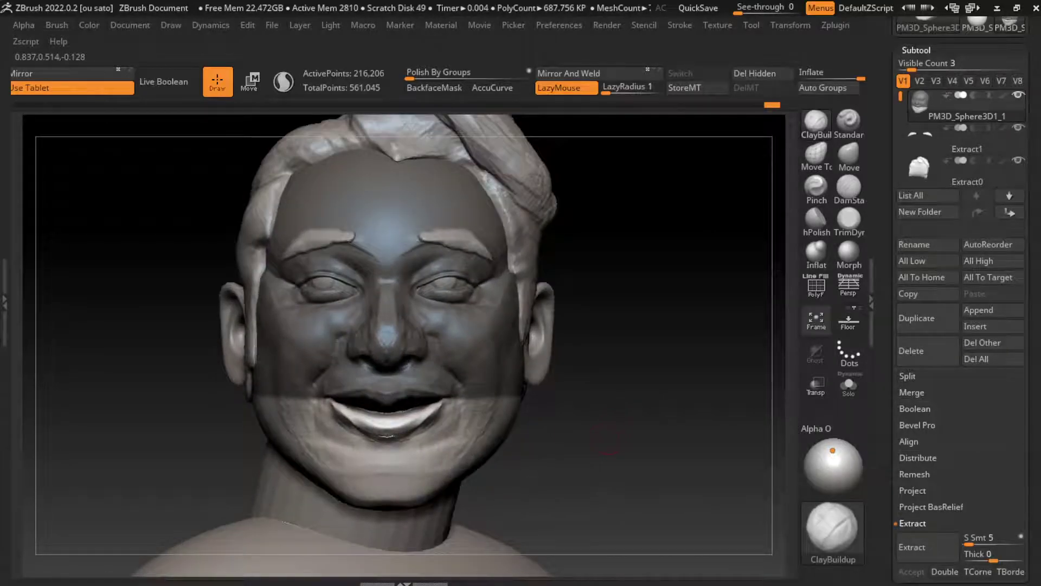
right_click_drag(607, 439, 565, 428)
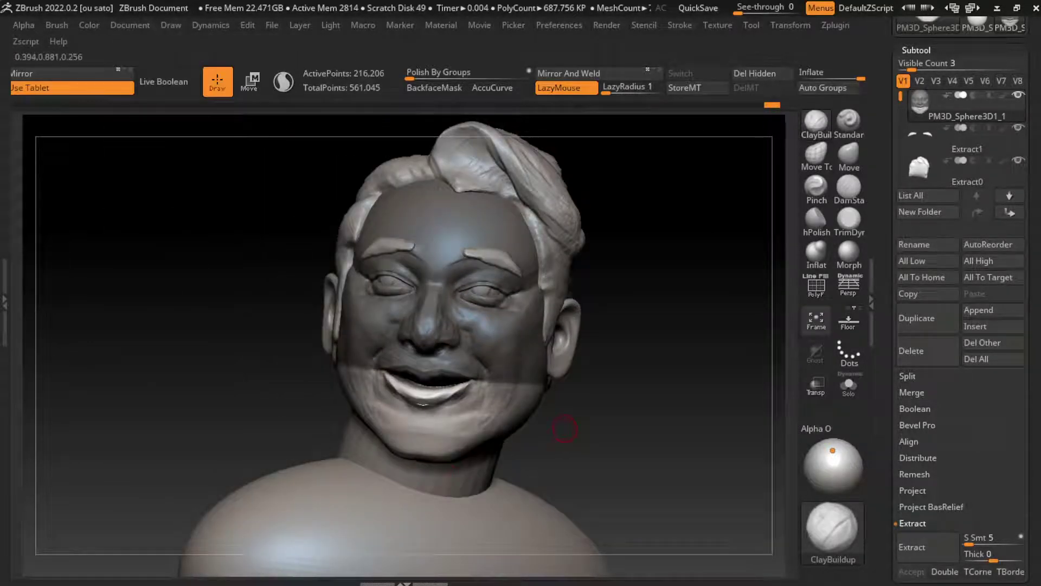
key("s")
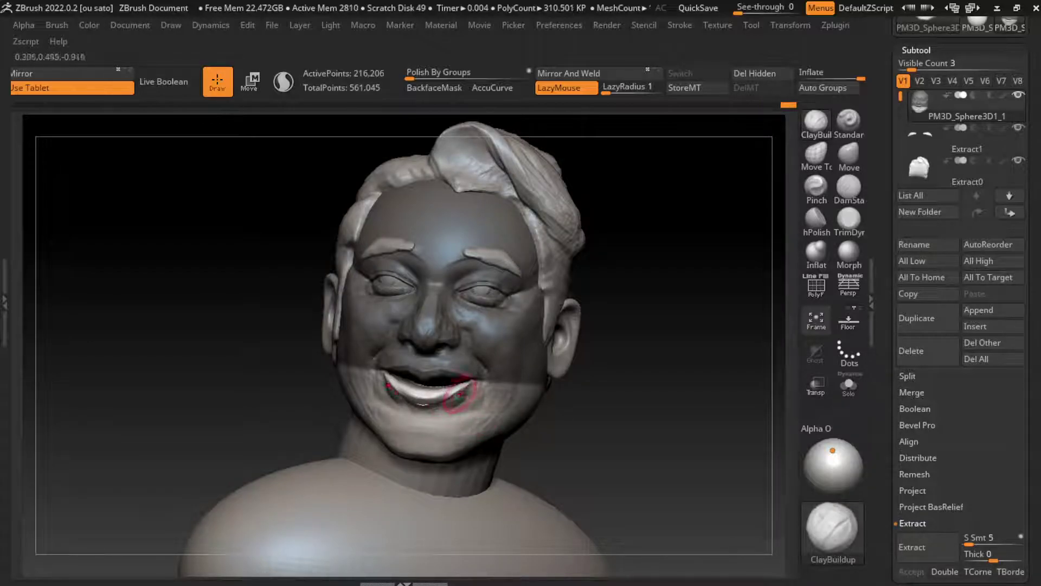
key("shift")
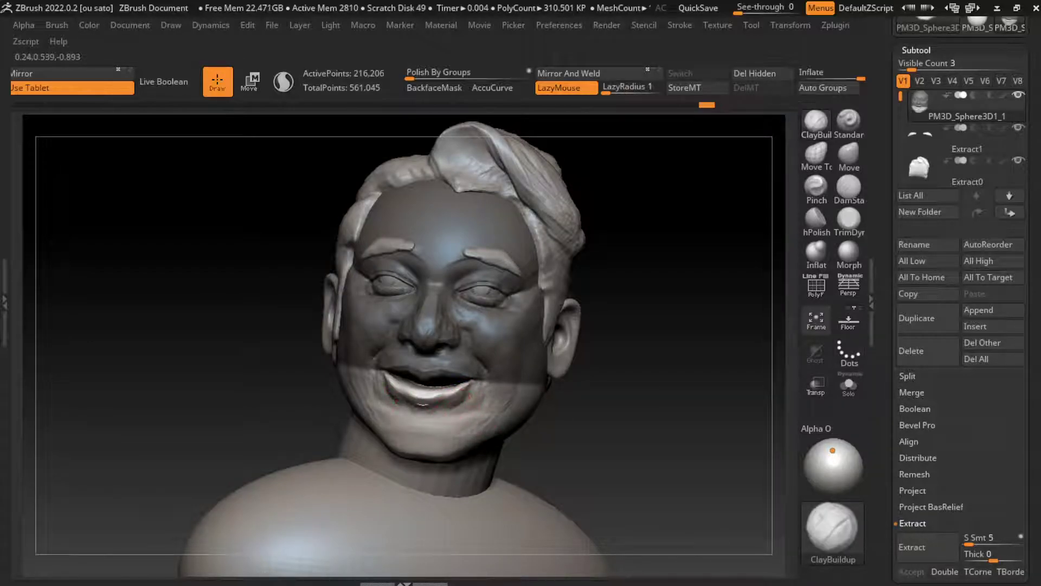
key("shift")
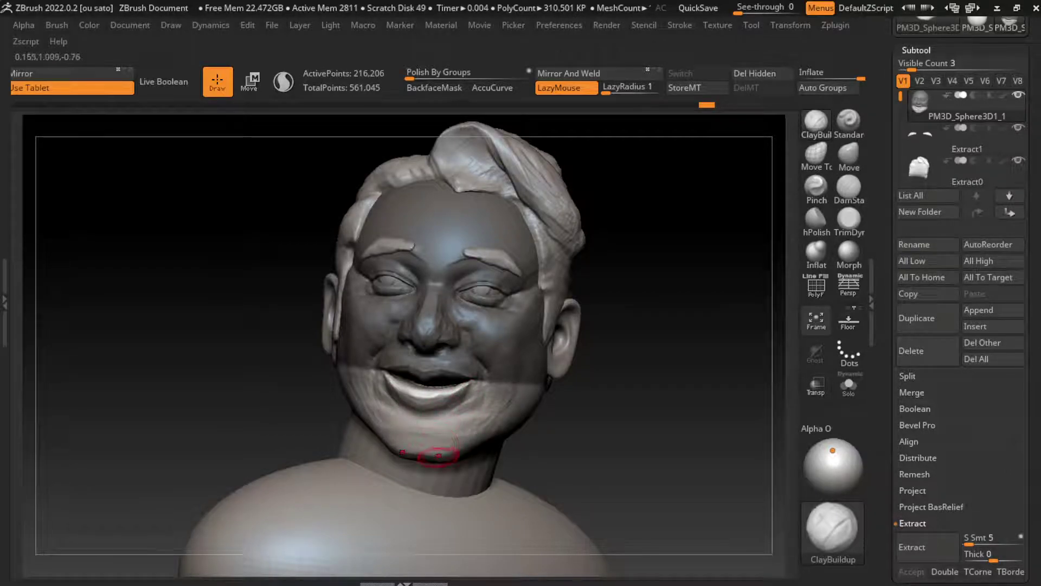
Carve the crease along the lower lip with DamStandard.
left_click(848, 187)
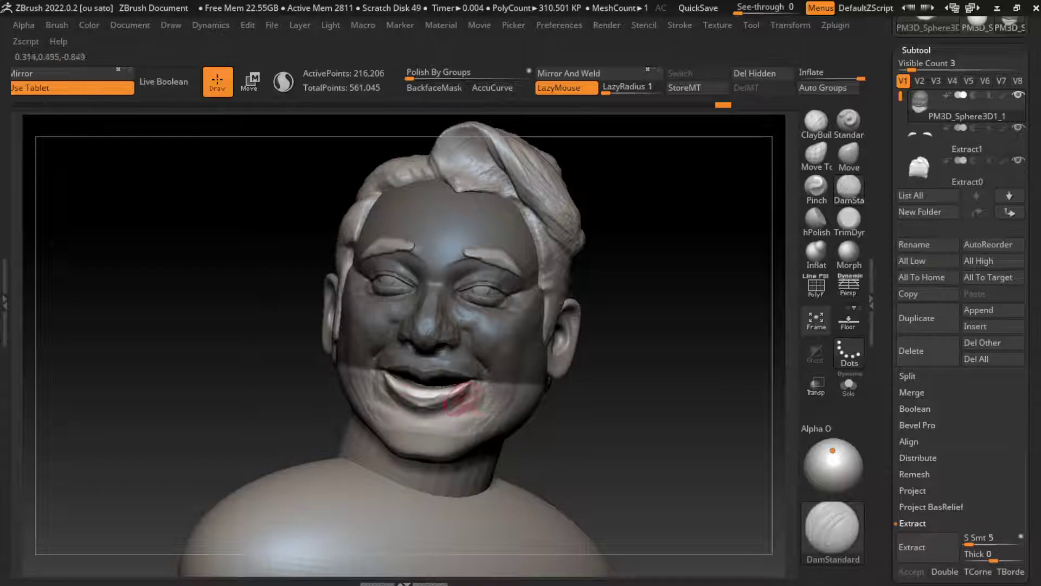
key("b")
key("s")
key("t")
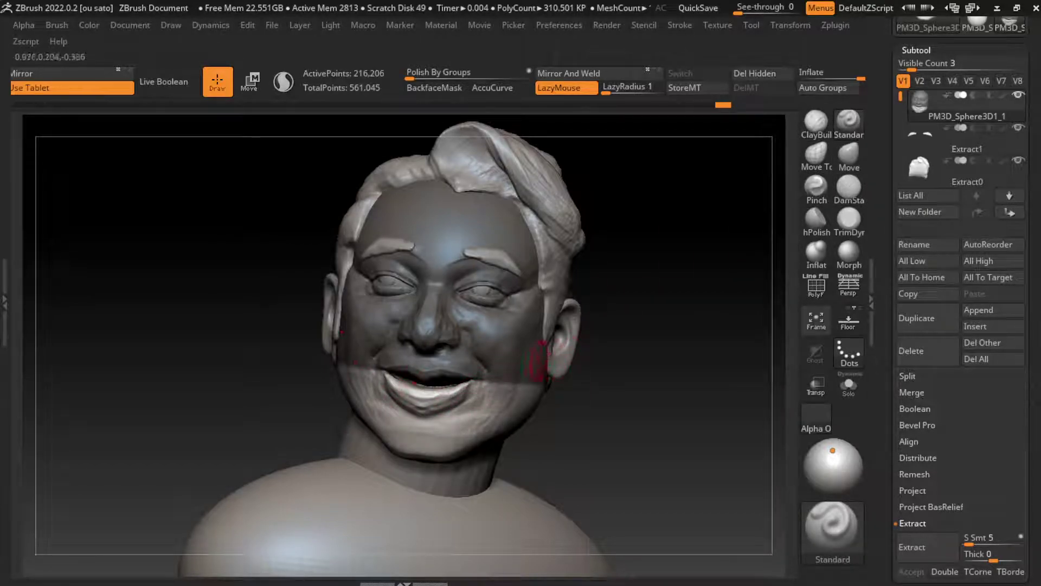
key("b")
key("d")
key("s")
mouse_move(444, 423)
left_mouse_down()
mouse_move(440, 405)
mouse_move(412, 412)
left_mouse_up()
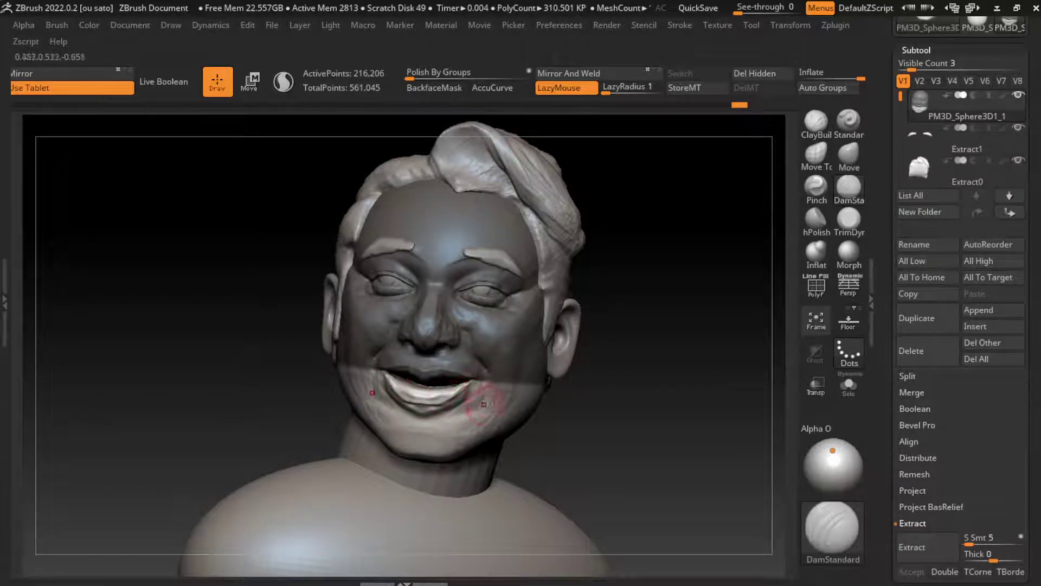
left_click_drag(484, 403, 461, 393)
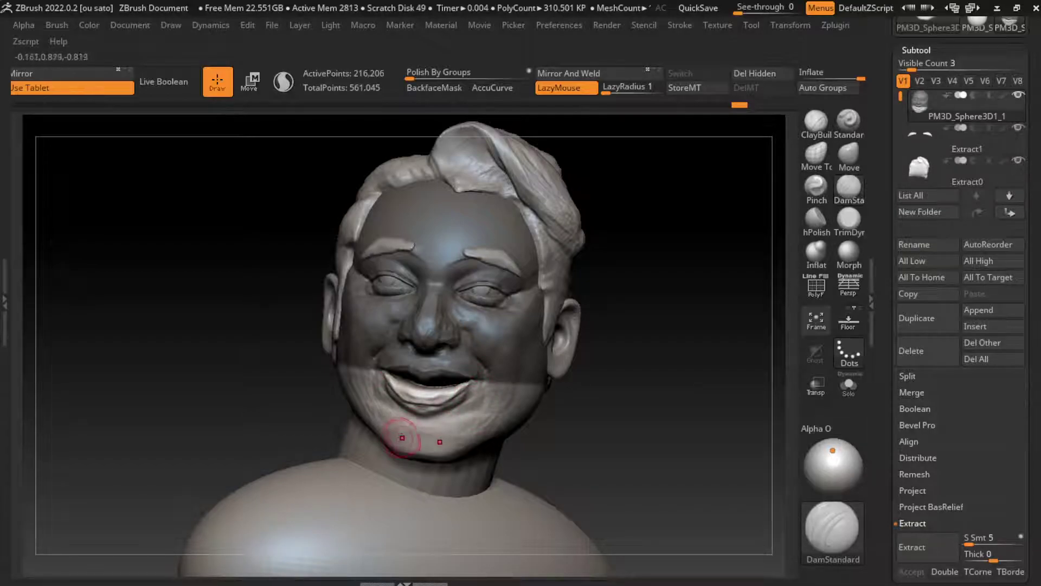
left_click_drag(396, 430, 414, 425)
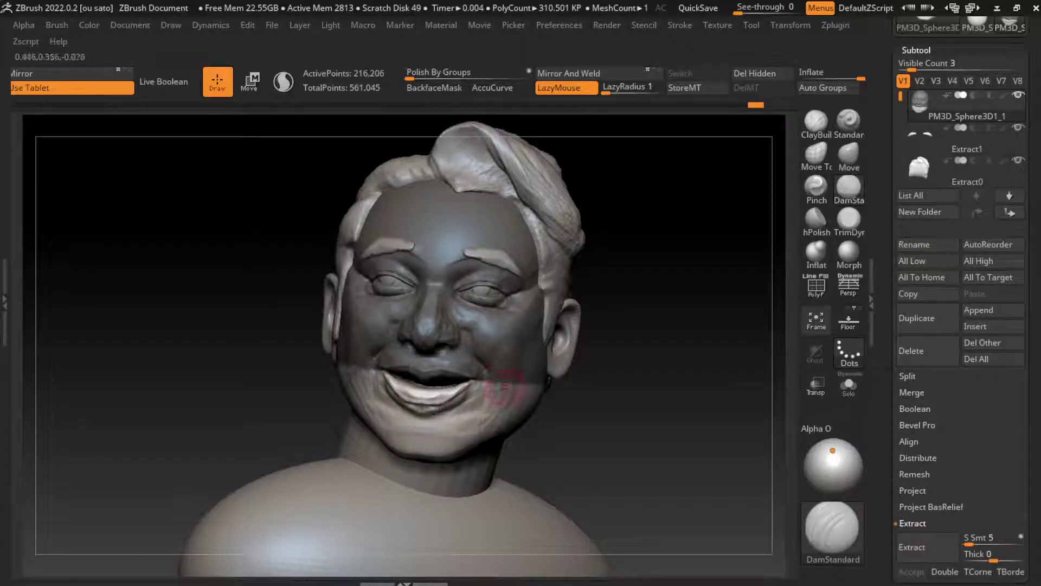
Build up clay from the chin to under the lip, then deepen the crease with Standard.
key("b")
key("c")
key("b")
mouse_move(435, 428)
left_mouse_down()
mouse_move(432, 413)
mouse_move(507, 379)
left_mouse_up()
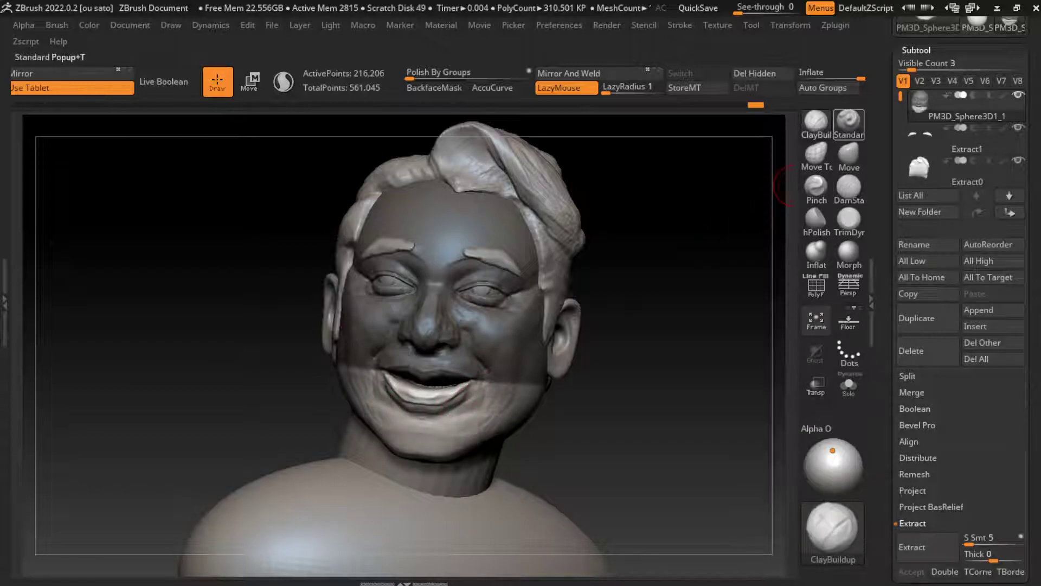
left_click(849, 121)
left_click_drag(559, 409, 471, 388)
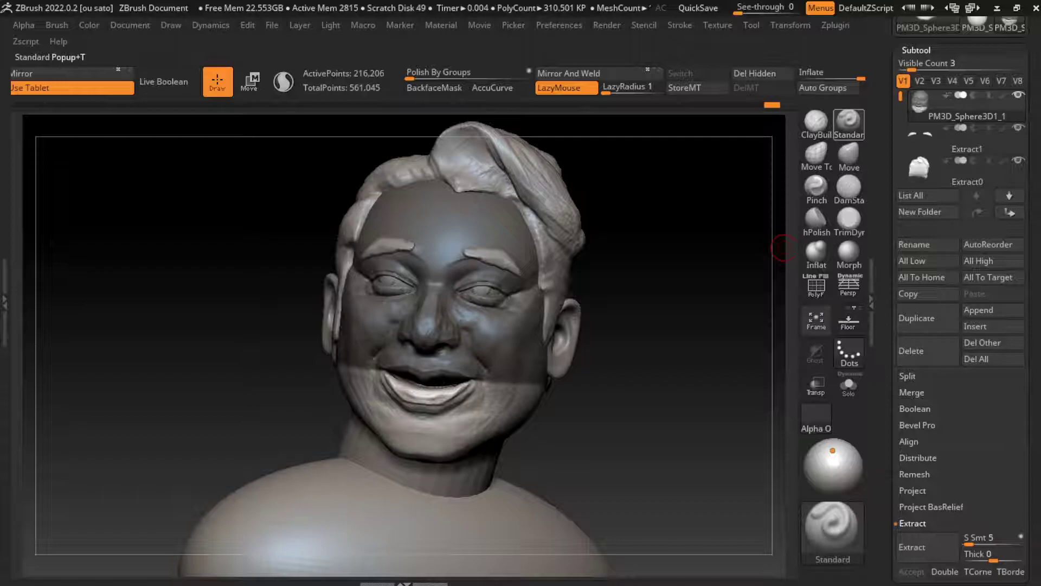
Recarve the lower-lip crease with DamStandard and build up clay along the lip.
left_click(849, 187)
key("s")
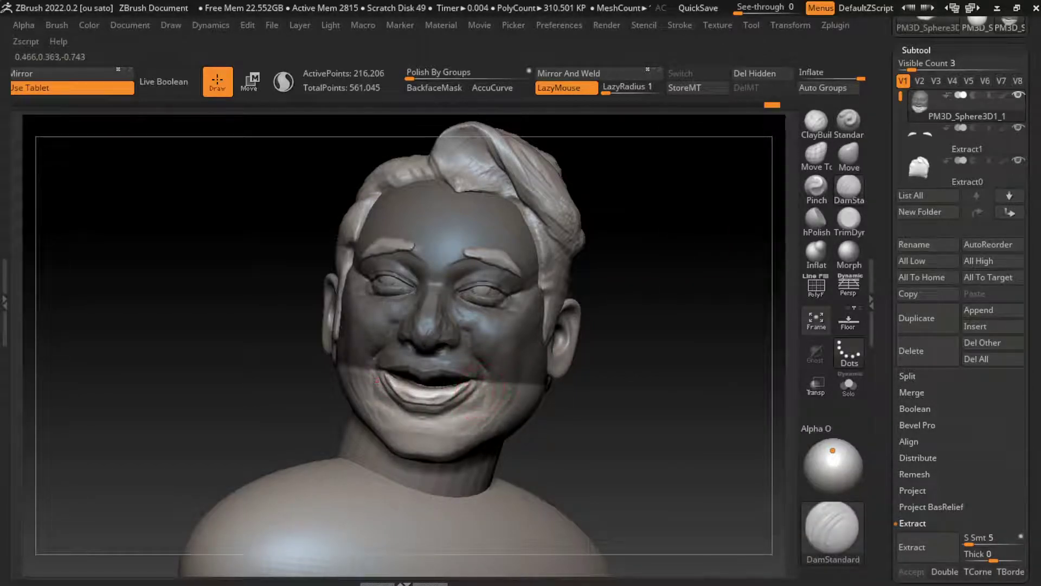
left_click_drag(376, 380, 466, 418)
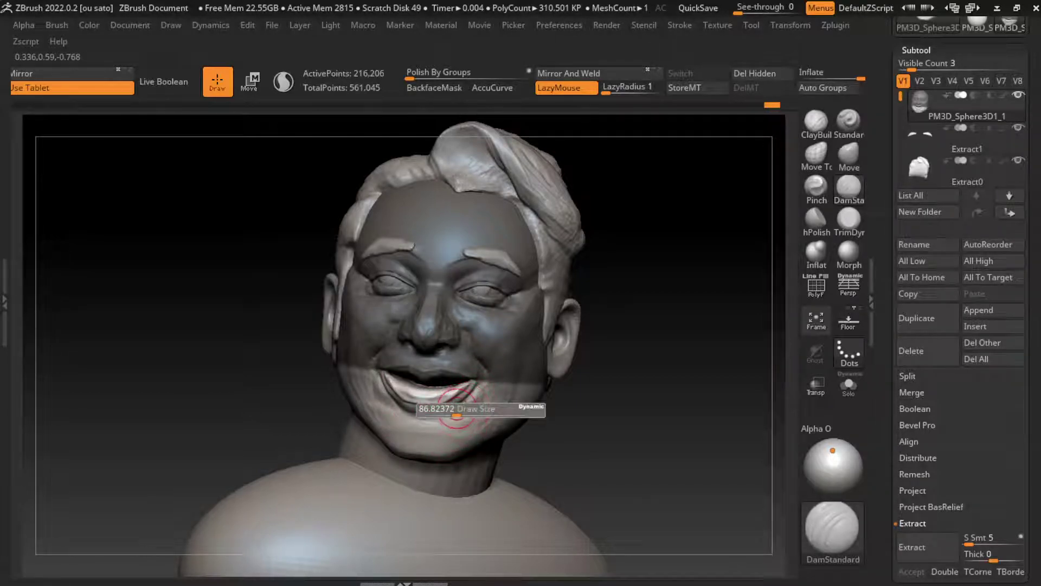
key("b")
key("c")
key("b")
mouse_move(393, 386)
left_mouse_down()
mouse_move(424, 400)
mouse_move(428, 379)
left_mouse_up()
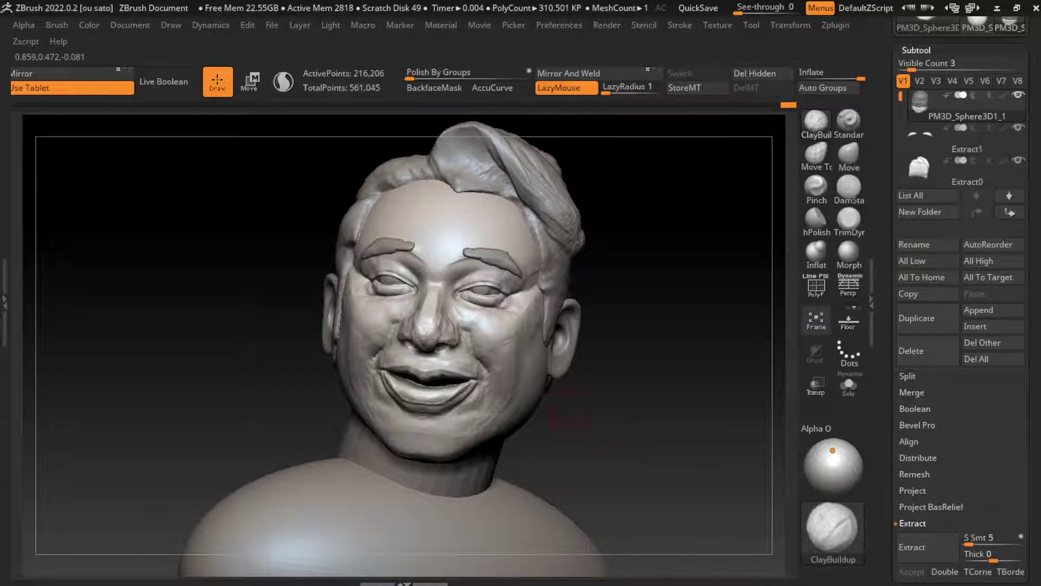
With the Move brush, pull the right mouth corner and lower lip down-left.
key("b")
key("m")
key("v")
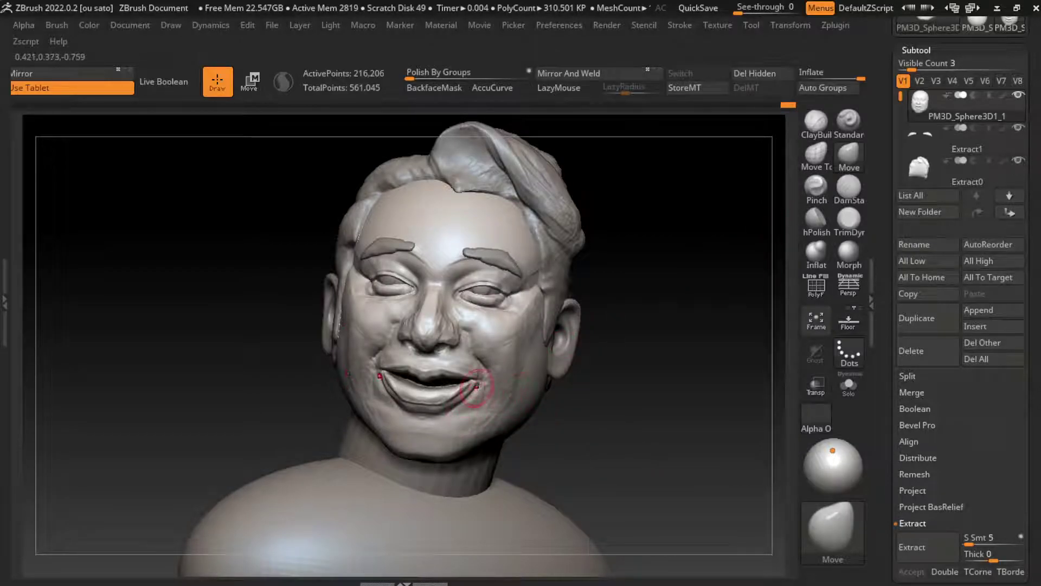
mouse_move(475, 386)
left_mouse_down()
mouse_move(444, 413)
mouse_move(434, 406)
left_mouse_up()
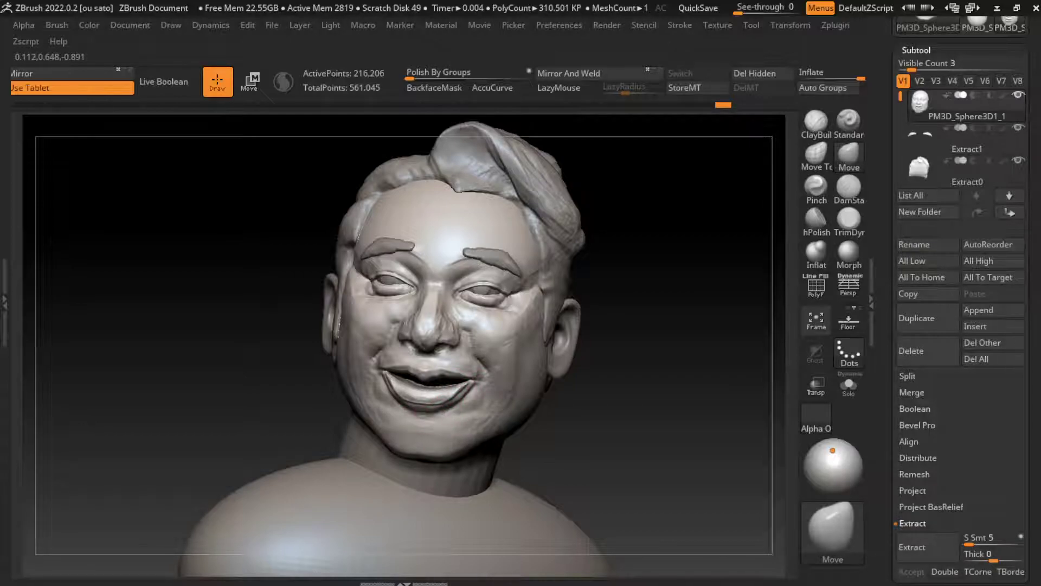
right_click_drag(480, 392, 705, 347)
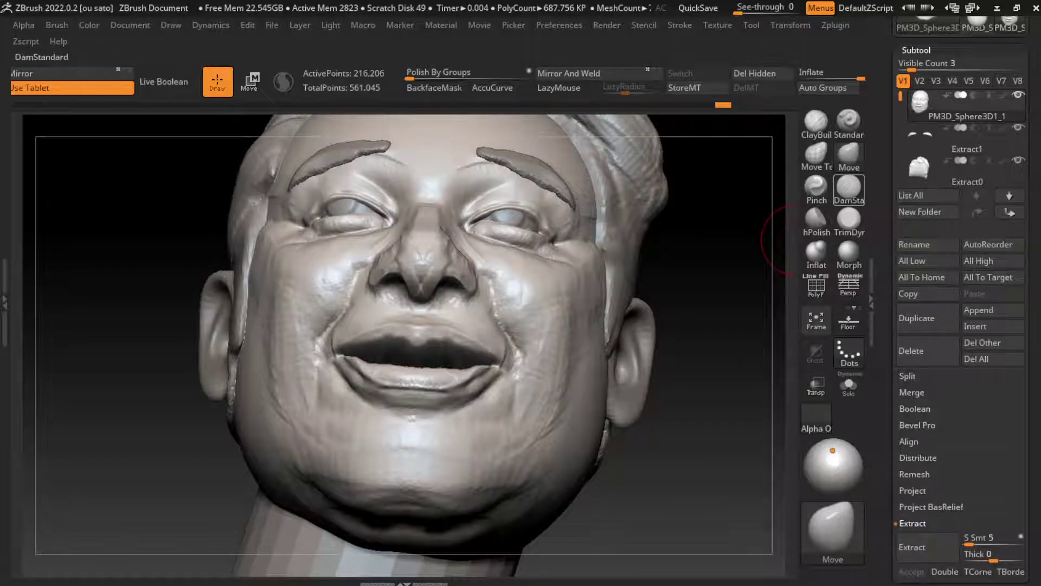
Sharpen the upper-lip centre crease with DamStandard, then slightly build up the upper lip with ClayBuildup.
left_click(849, 190)
left_click_drag(369, 339, 423, 340)
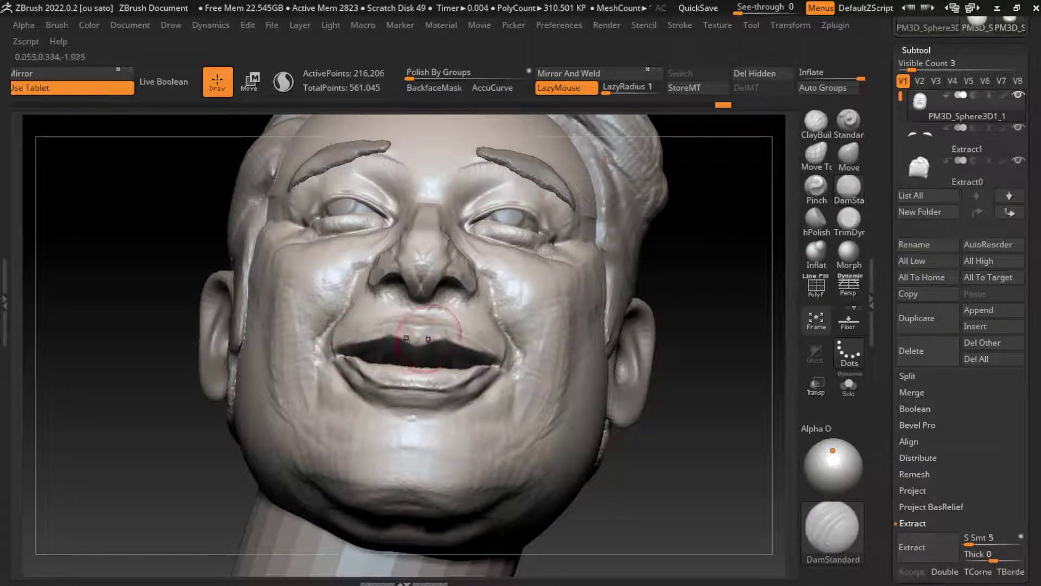
left_click(815, 122)
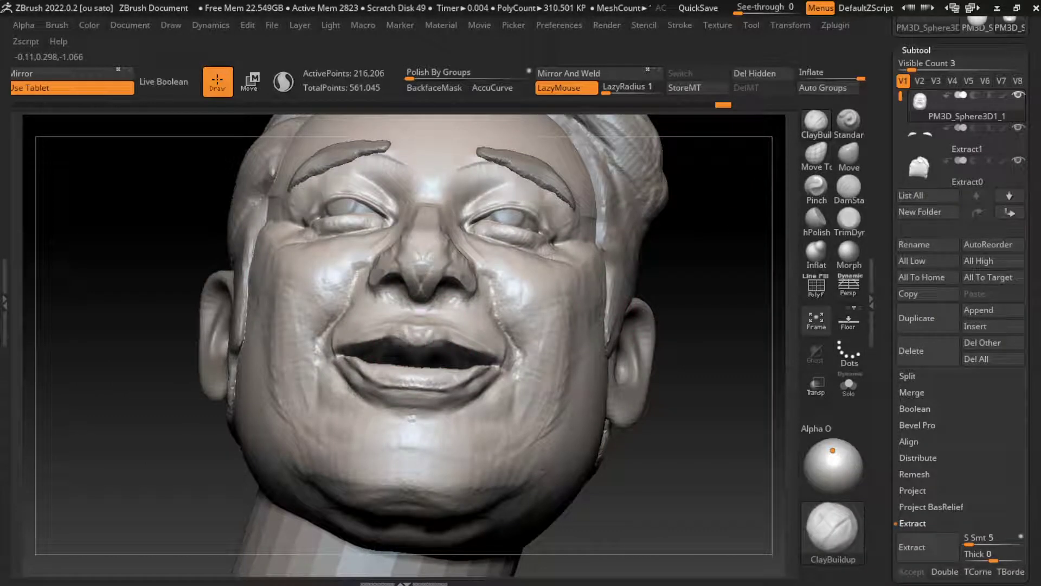
left_click_drag(440, 345, 380, 328)
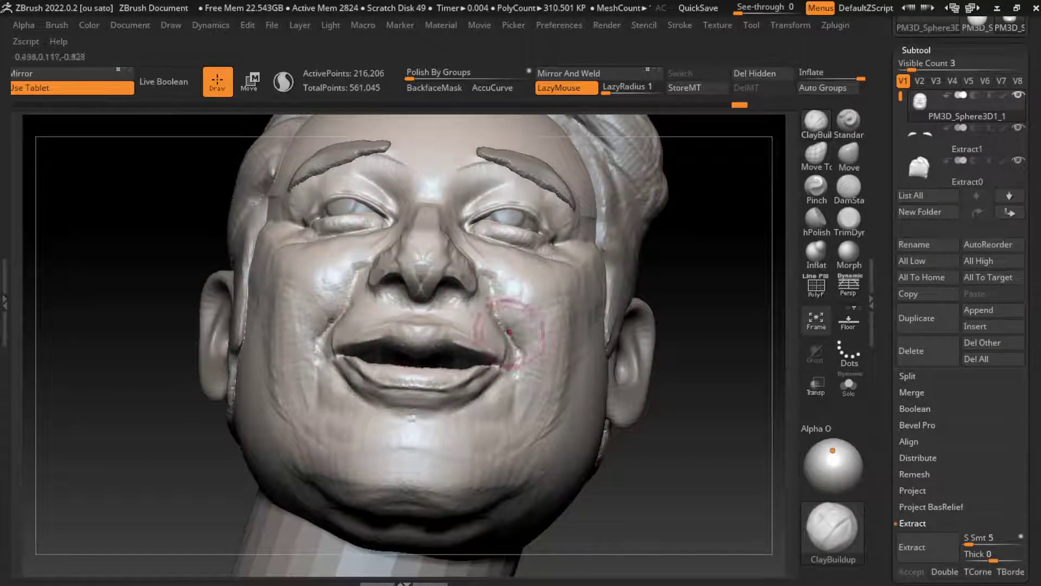
Activate the Move brush and orbit the bust back to a front view.
left_click_drag(667, 347, 655, 327)
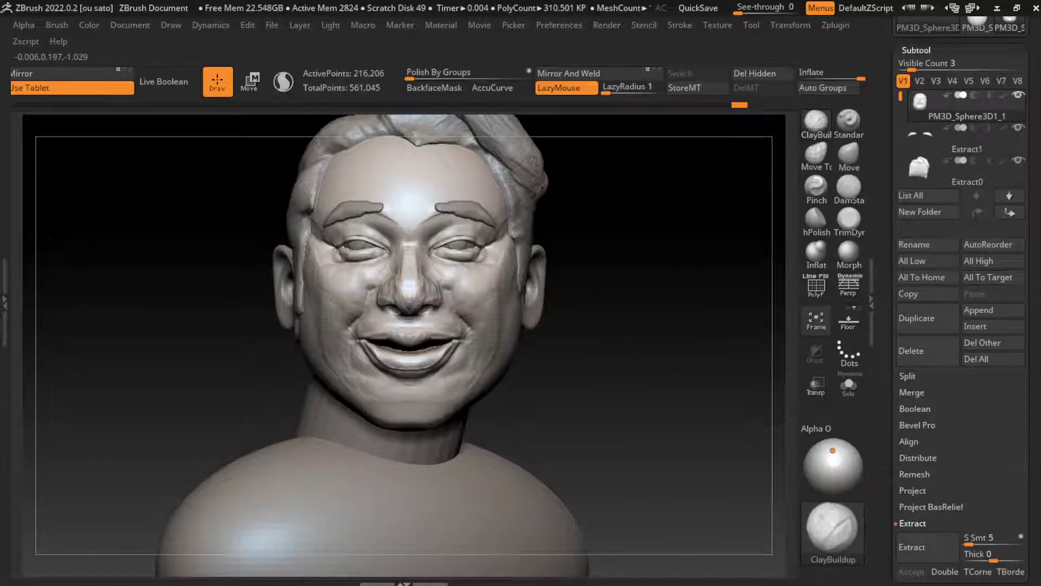
left_click_drag(613, 296, 374, 343)
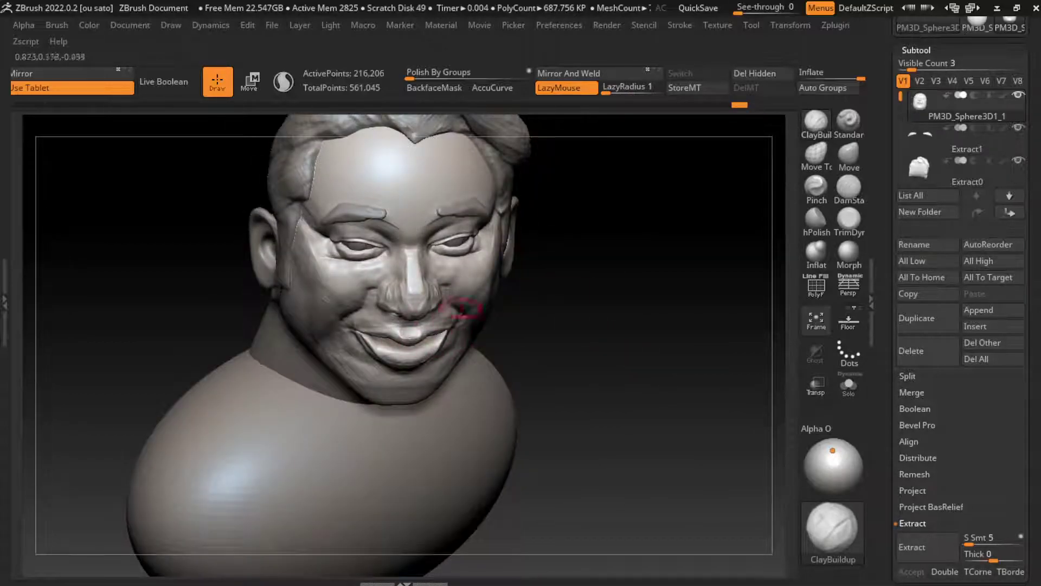
key("b")
key("m")
key("v")
left_click_drag(464, 308, 382, 342)
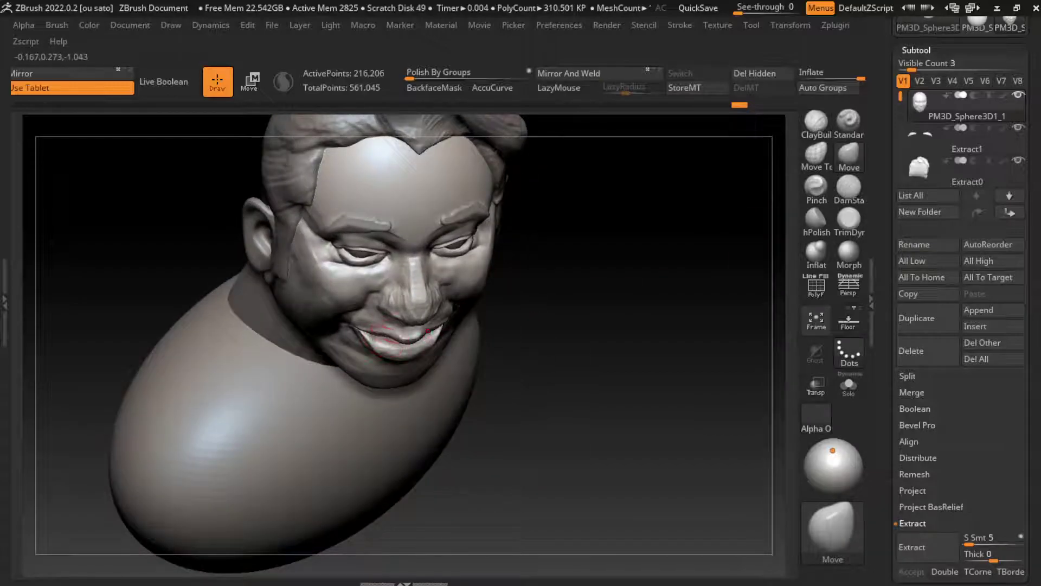
left_click_drag(596, 368, 594, 262)
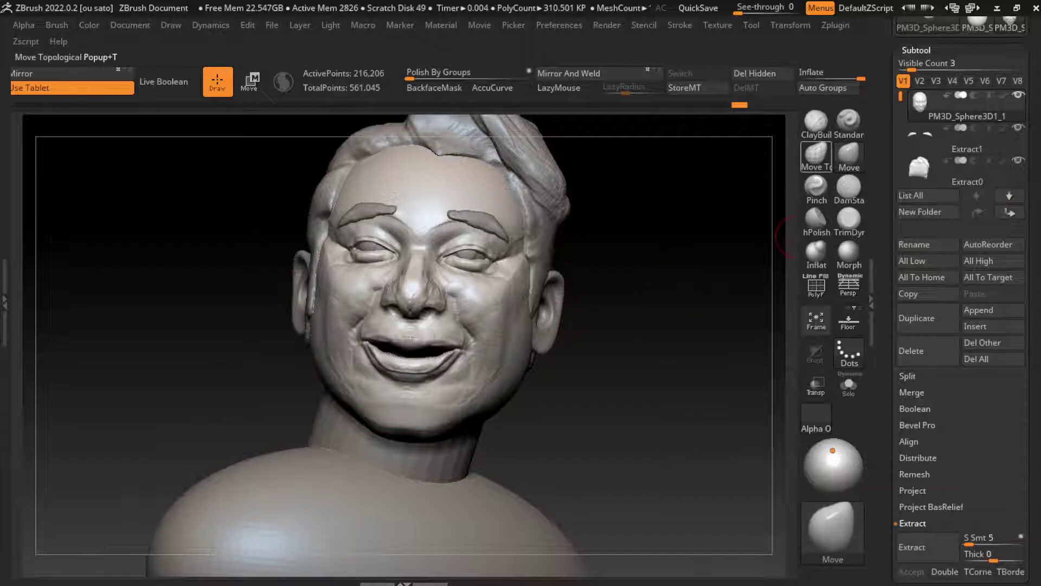
Build up the upper lip and mouth area with ClayBuildup.
left_click(816, 122)
left_click_drag(632, 303, 632, 344)
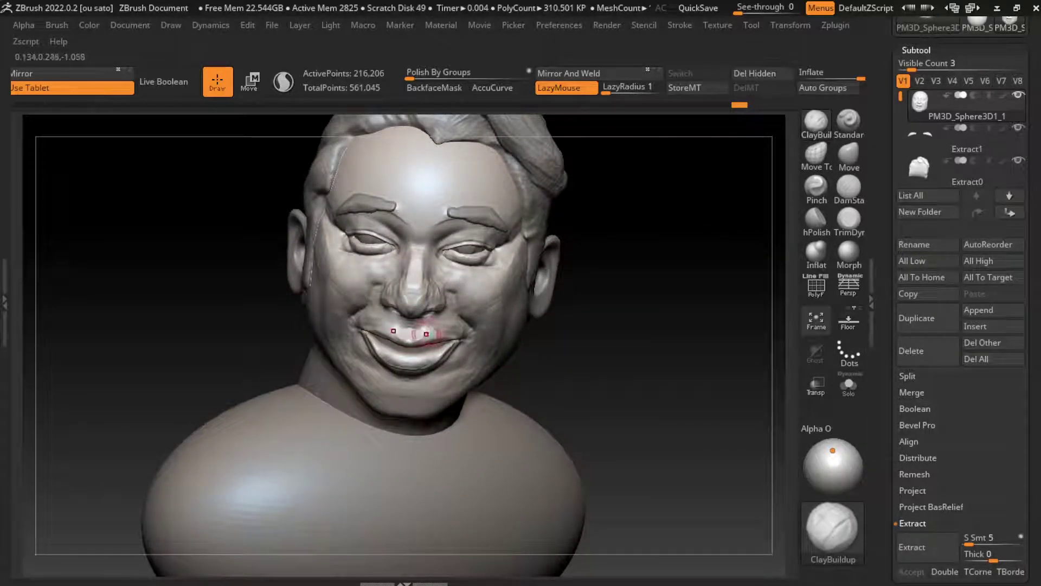
left_click_drag(387, 330, 431, 336)
left_click_drag(623, 365, 622, 309, "alt")
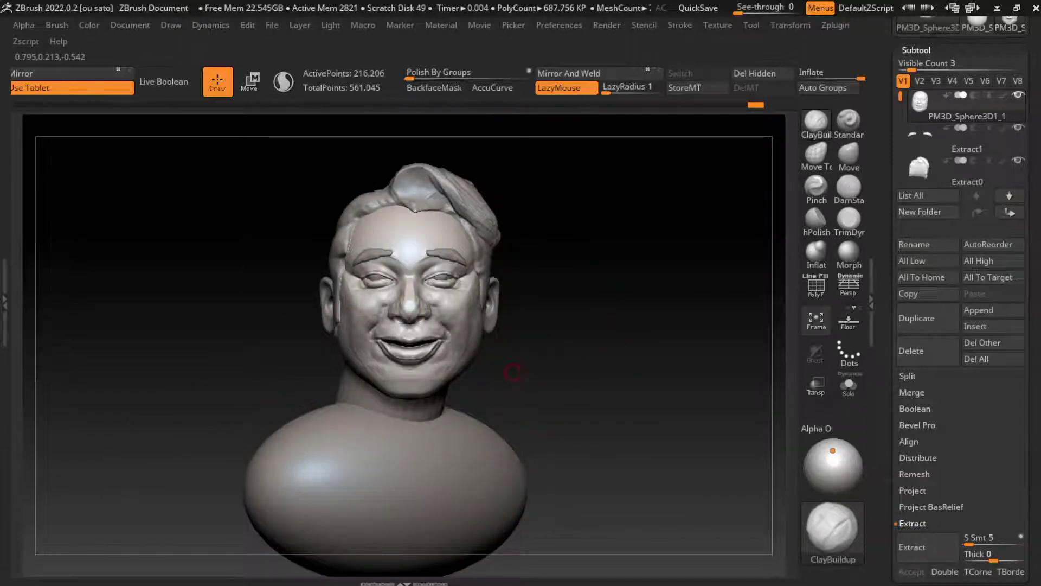
key("s")
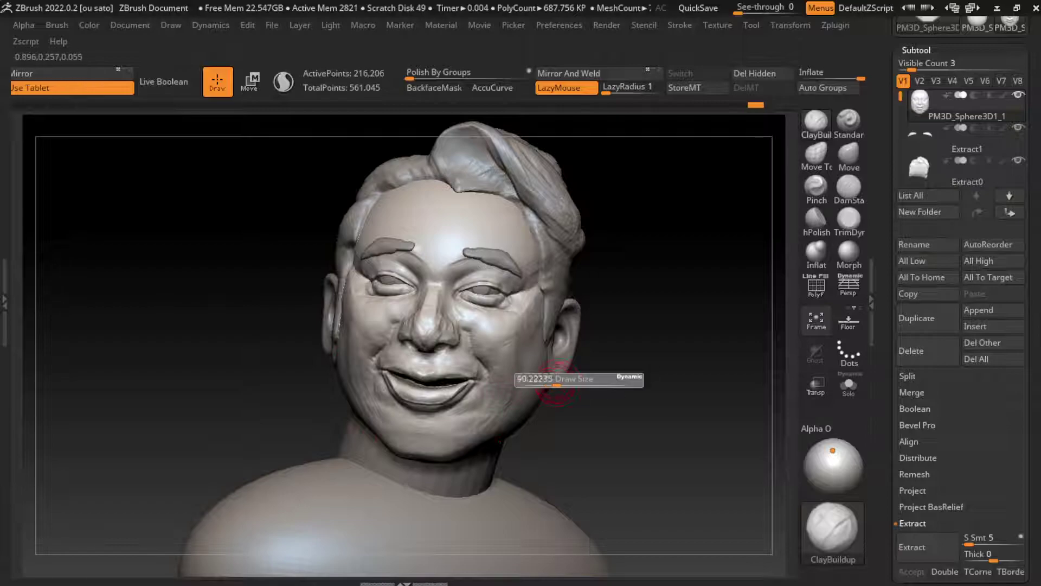
mouse_move(455, 415)
left_mouse_down()
mouse_move(411, 366)
mouse_move(515, 362)
left_mouse_up()
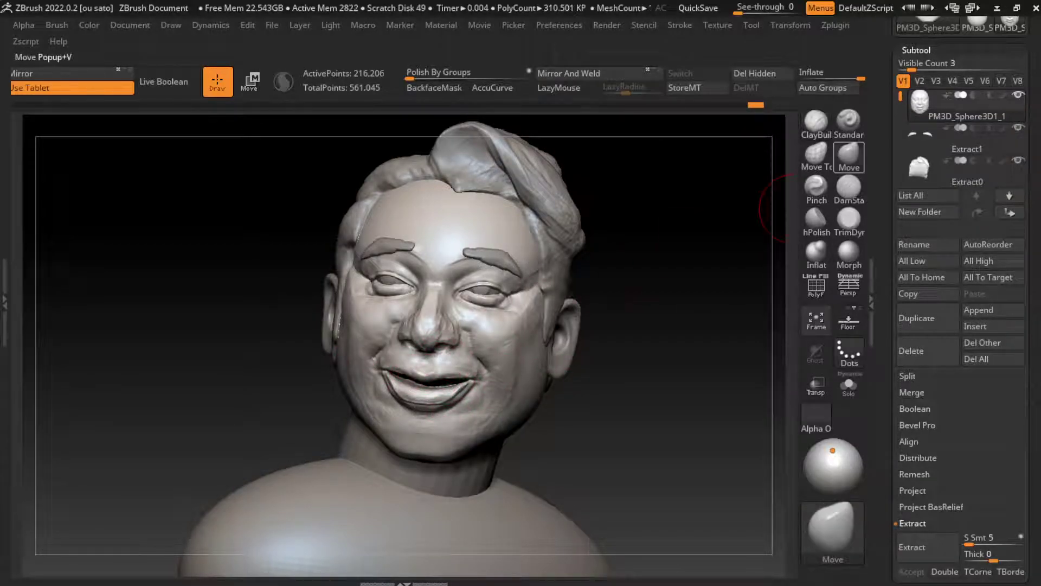
With the Move brush, push the mouth corners inward and make the lips fuller and more closed.
left_click(848, 157)
mouse_move(412, 423)
left_mouse_down()
mouse_move(402, 417)
mouse_move(467, 387)
mouse_move(436, 420)
left_mouse_up()
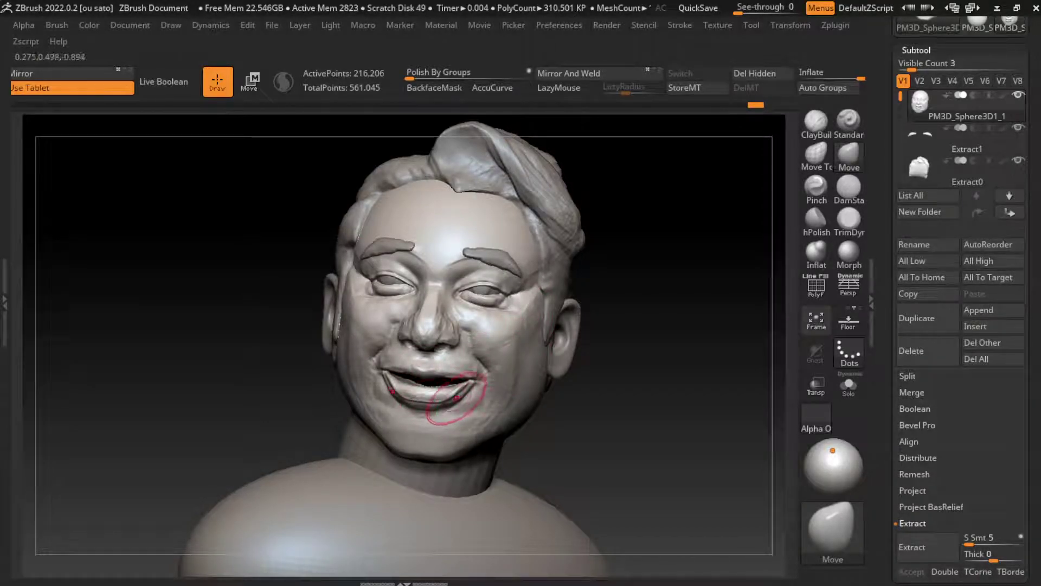
mouse_move(391, 375)
left_mouse_down()
mouse_move(401, 404)
mouse_move(477, 380)
mouse_move(389, 380)
left_mouse_up()
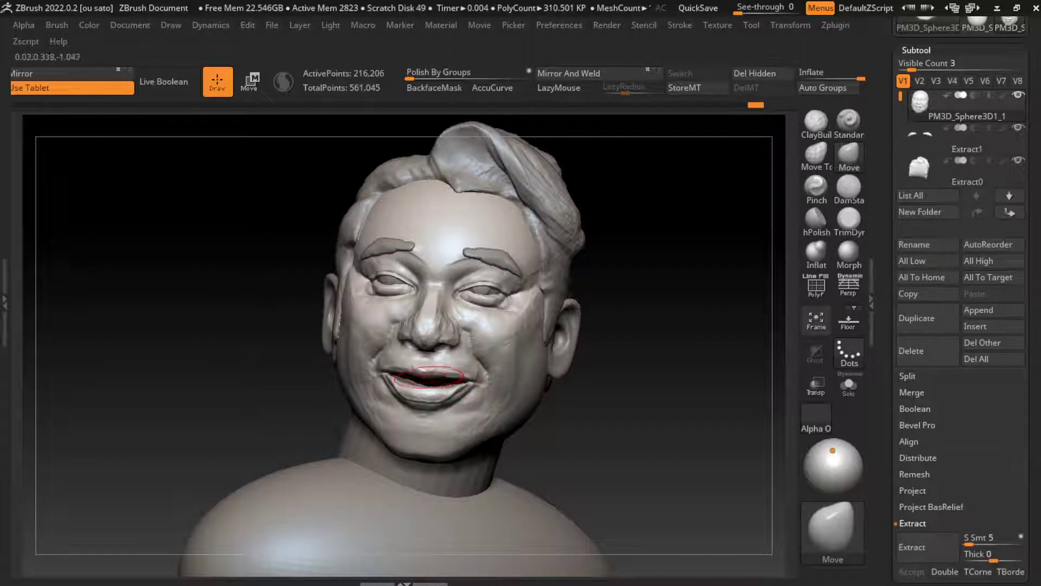
left_click_drag(428, 375, 423, 374)
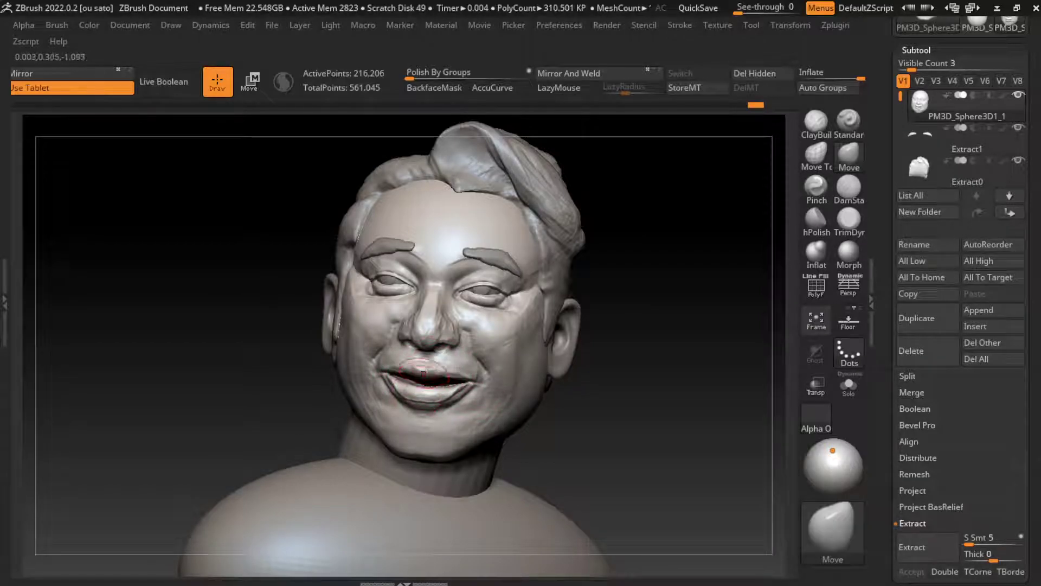
left_click_drag(423, 376, 434, 373)
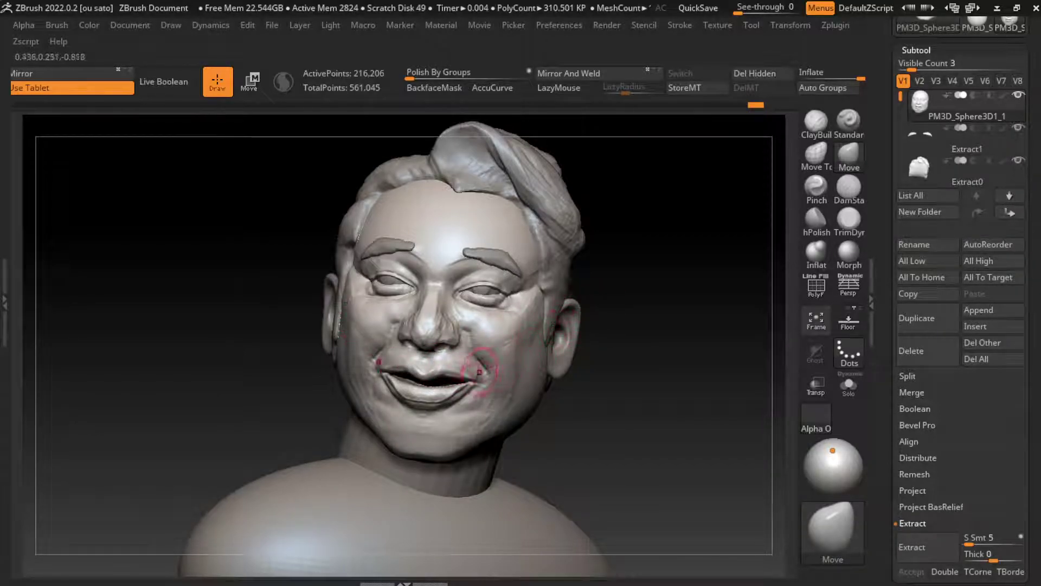
left_click_drag(450, 414, 443, 413)
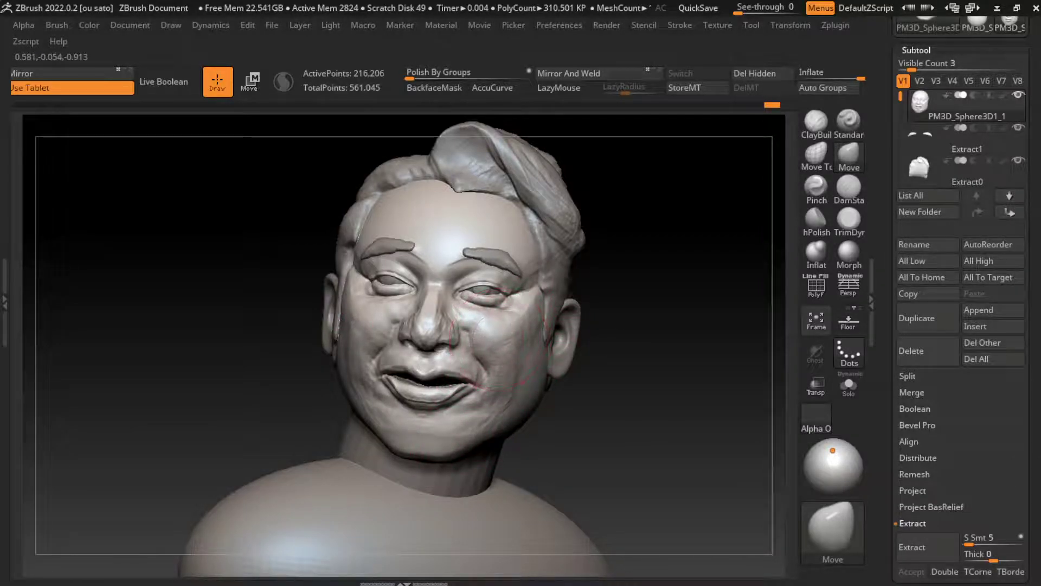
key("s")
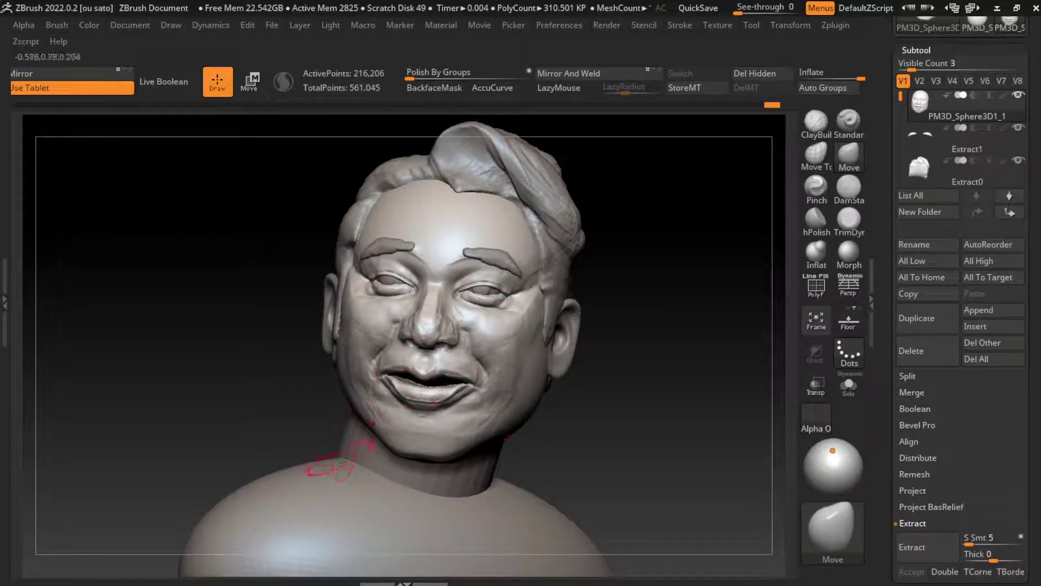
key("s")
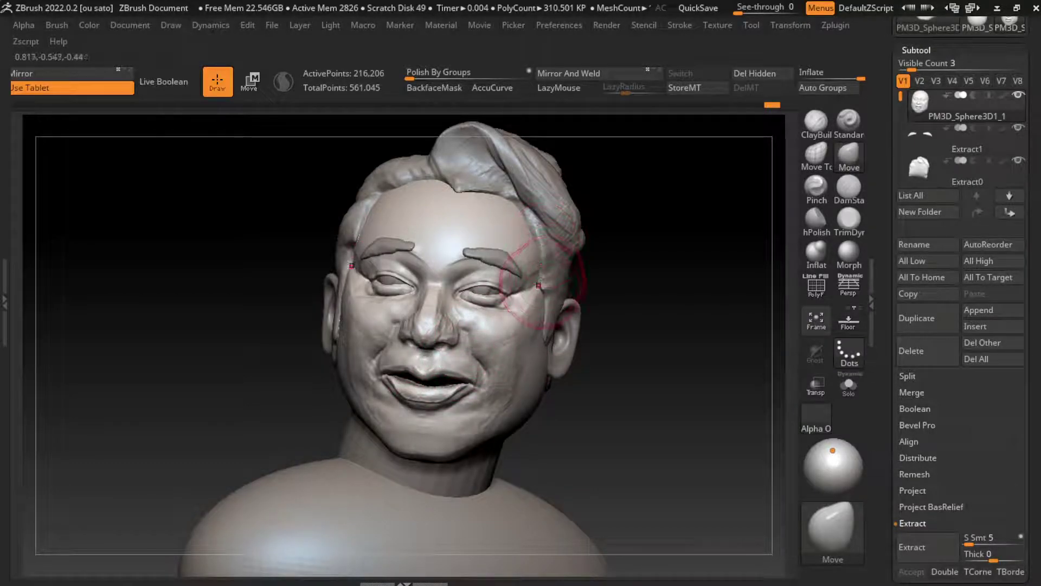
key("s")
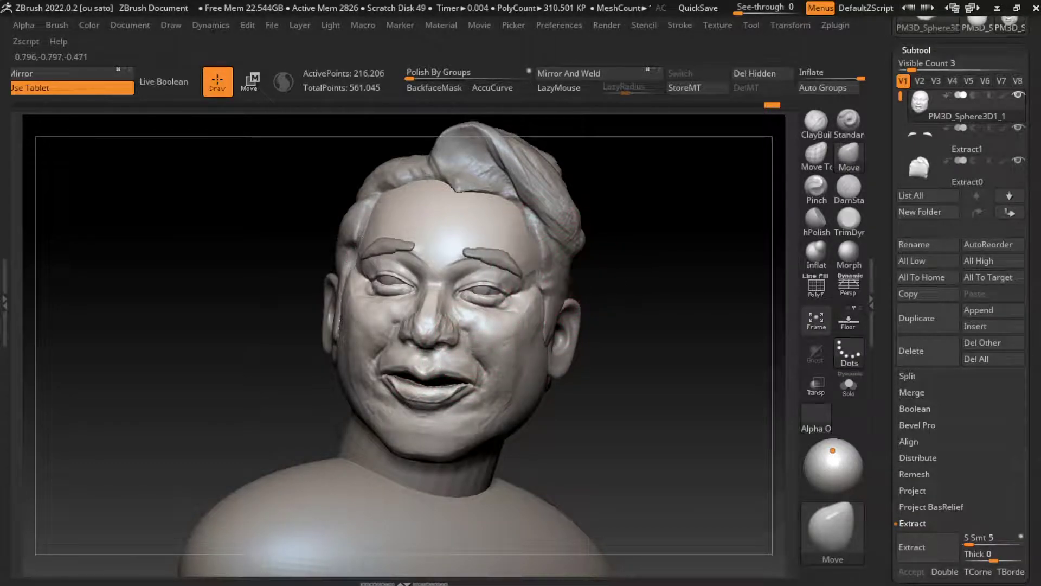
Select the hair cap, then the head subtool; subdivide the head and undo it.
left_click(353, 217, "alt")
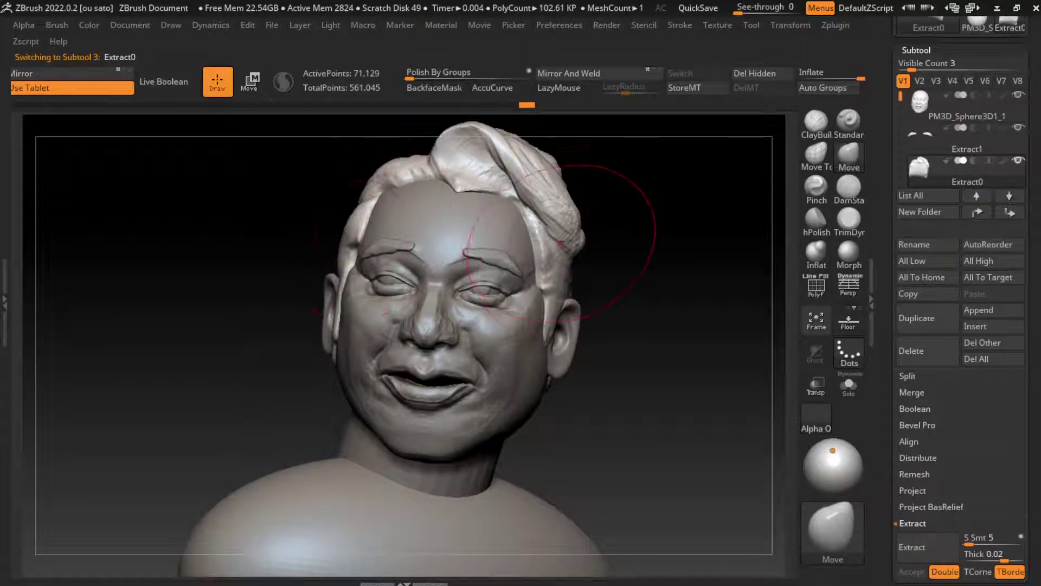
left_click(558, 325, "alt")
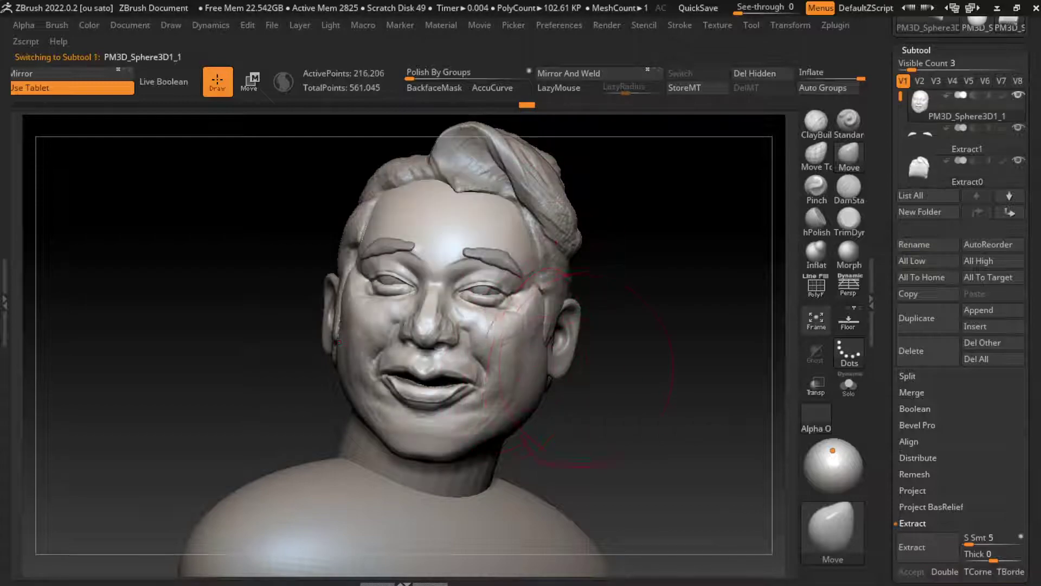
key("s")
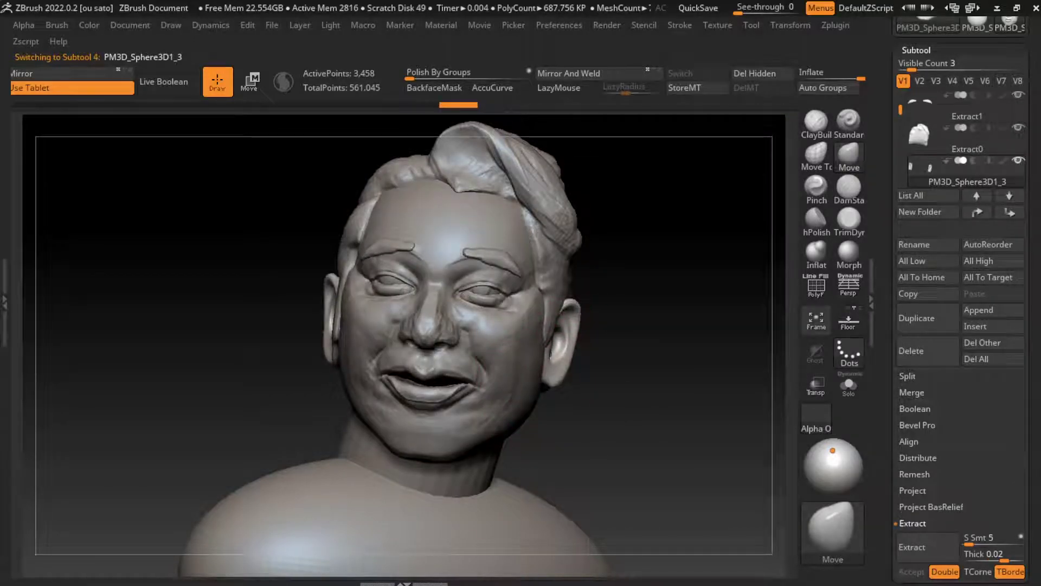
left_click(499, 374, "alt")
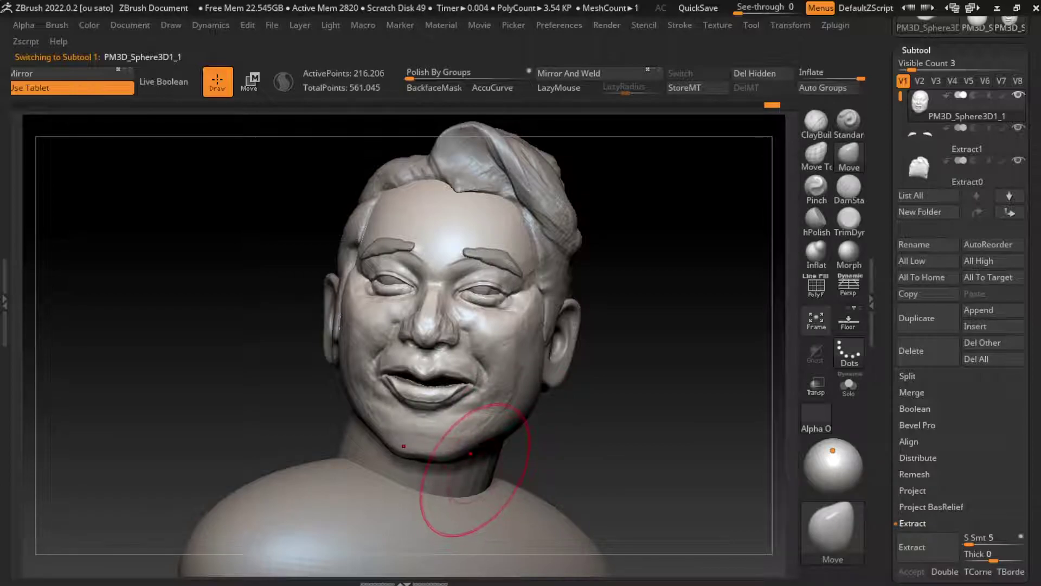
key("ctrl+d")
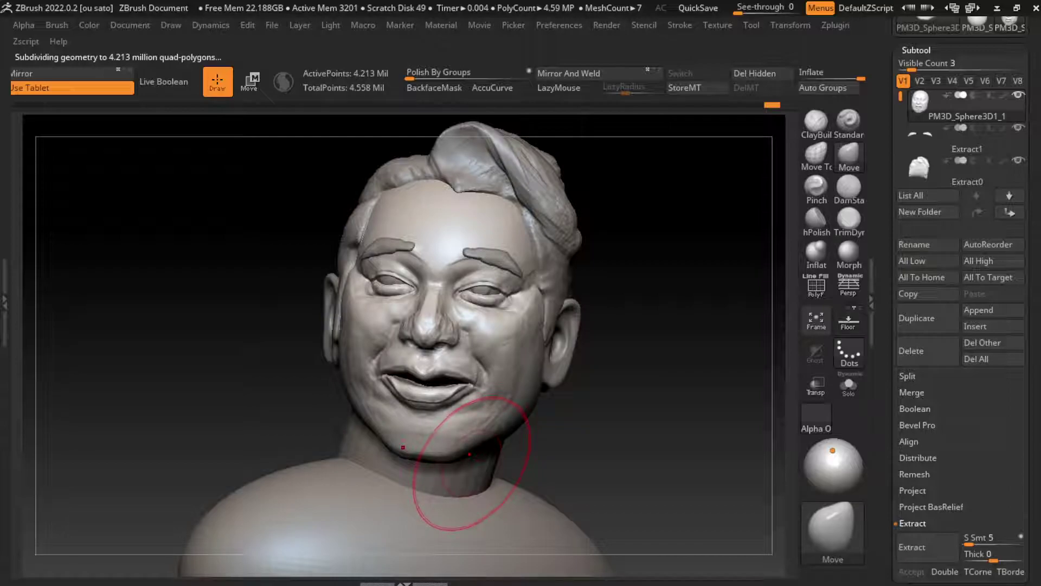
key("ctrl+z")
key("ctrl+z")
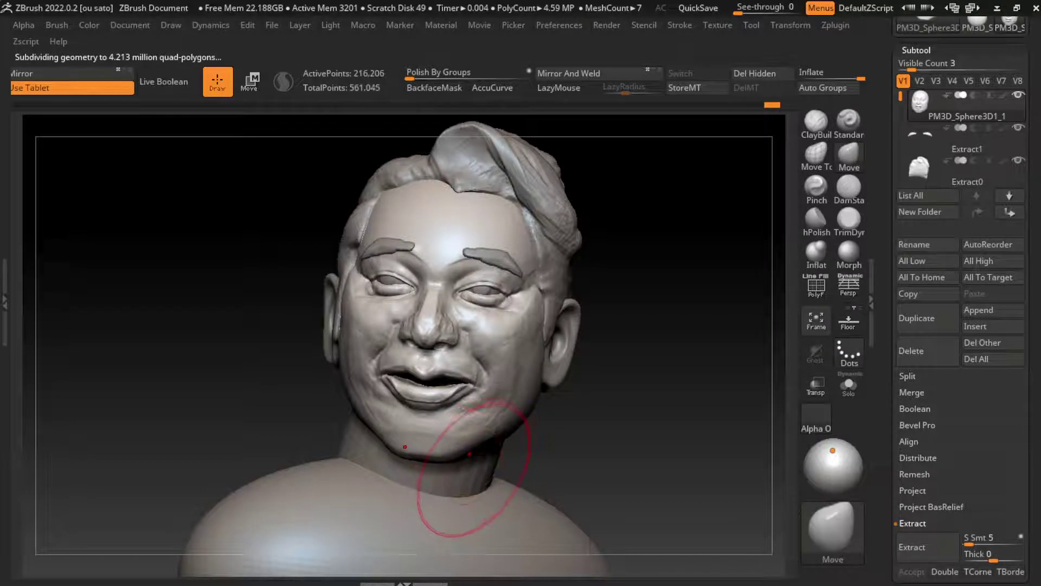
Subdivide PM3D_Cylinder3D1 once, then reselect the head and shrink the brush to 108.2.
left_click(428, 507, "alt")
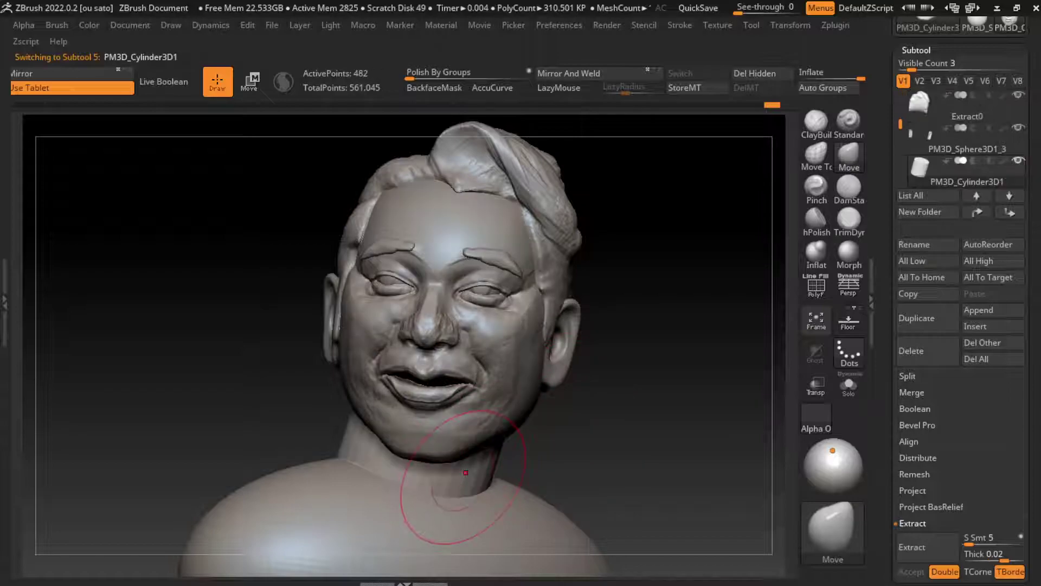
key("ctrl+d")
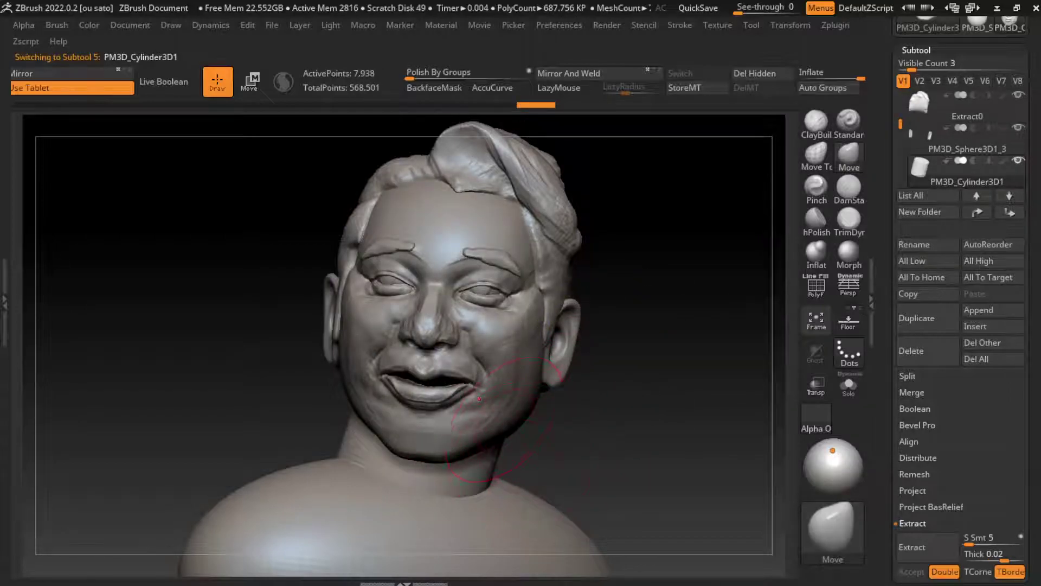
left_click(480, 399, "alt")
key("s")
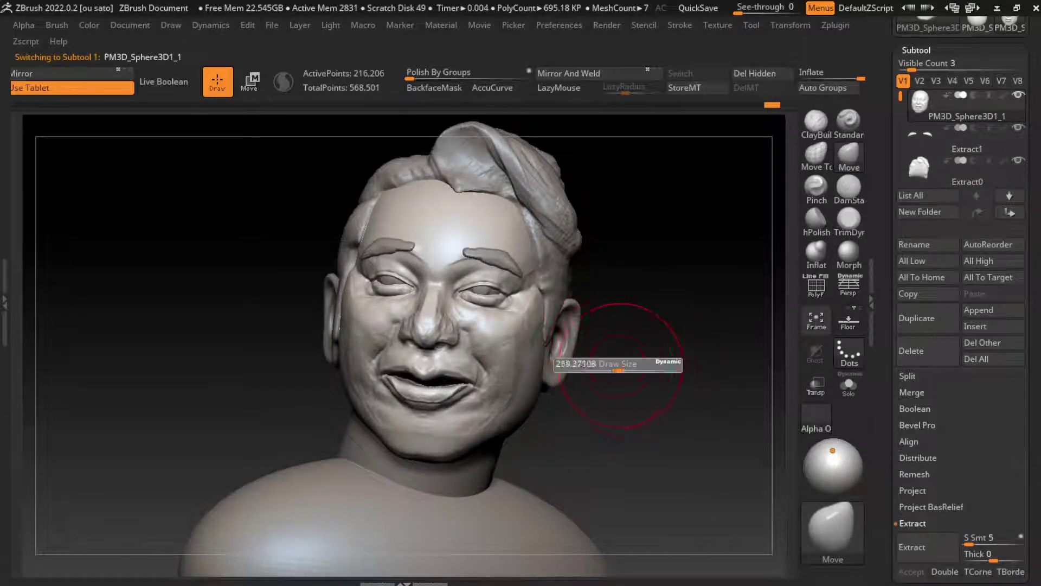
left_click_drag(629, 357, 600, 363)
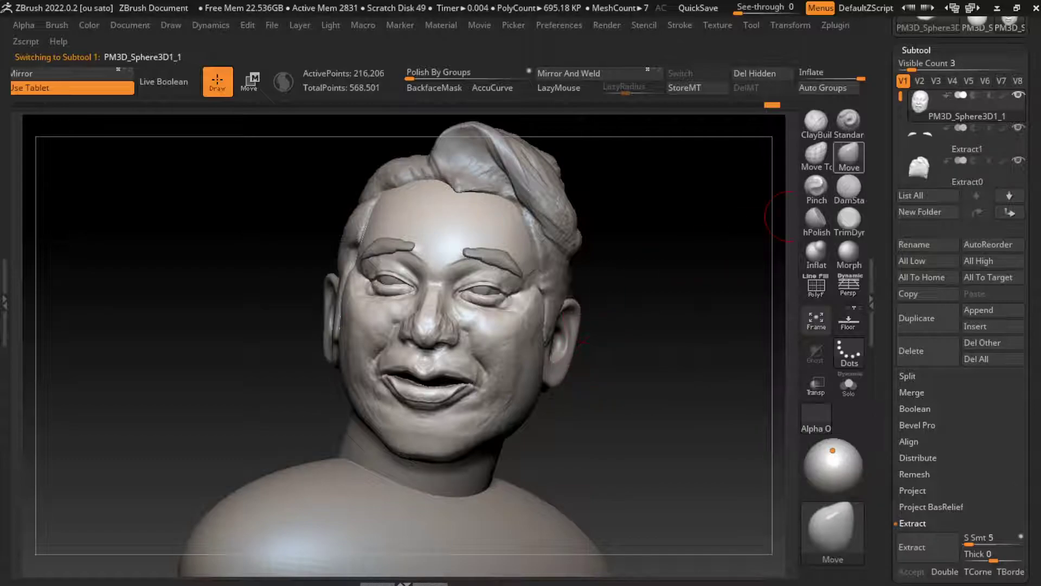
key("b")
key("Escape")
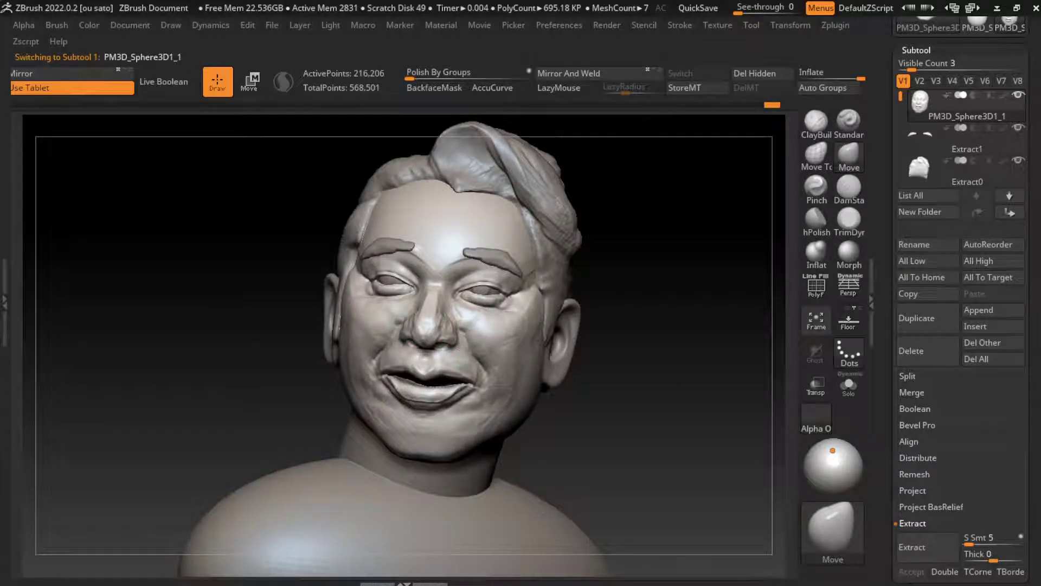
Sculpt along the right cheek near the ear from a three-quarter view.
key("s")
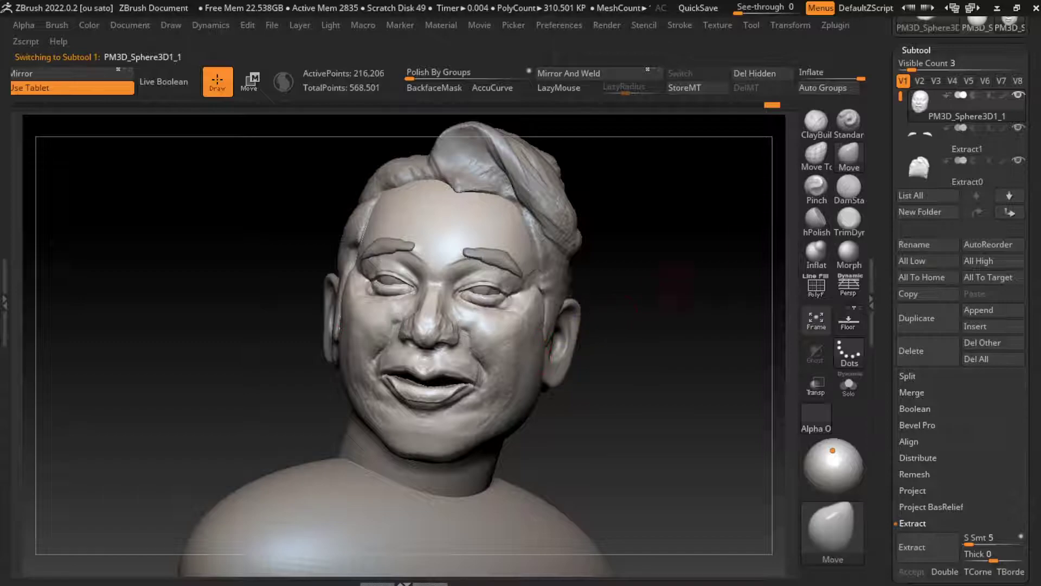
left_click(816, 122)
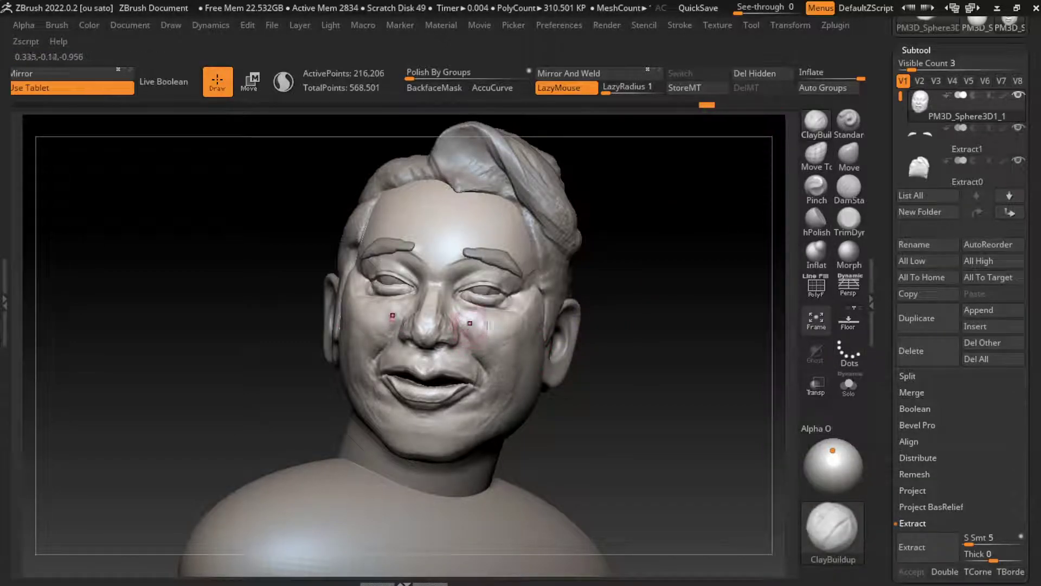
left_click(848, 187)
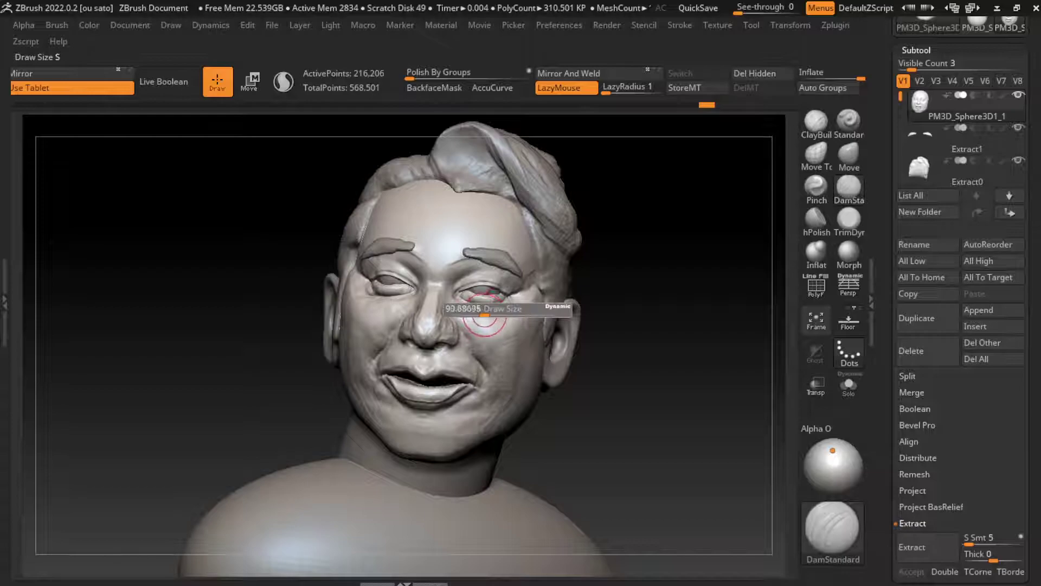
left_click(815, 122)
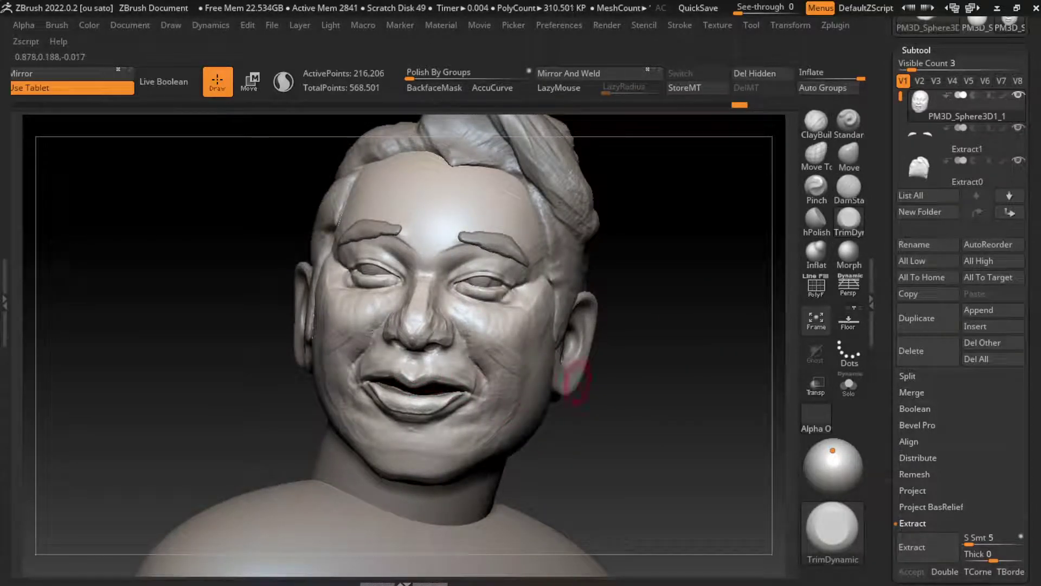
left_click_drag(651, 401, 613, 398)
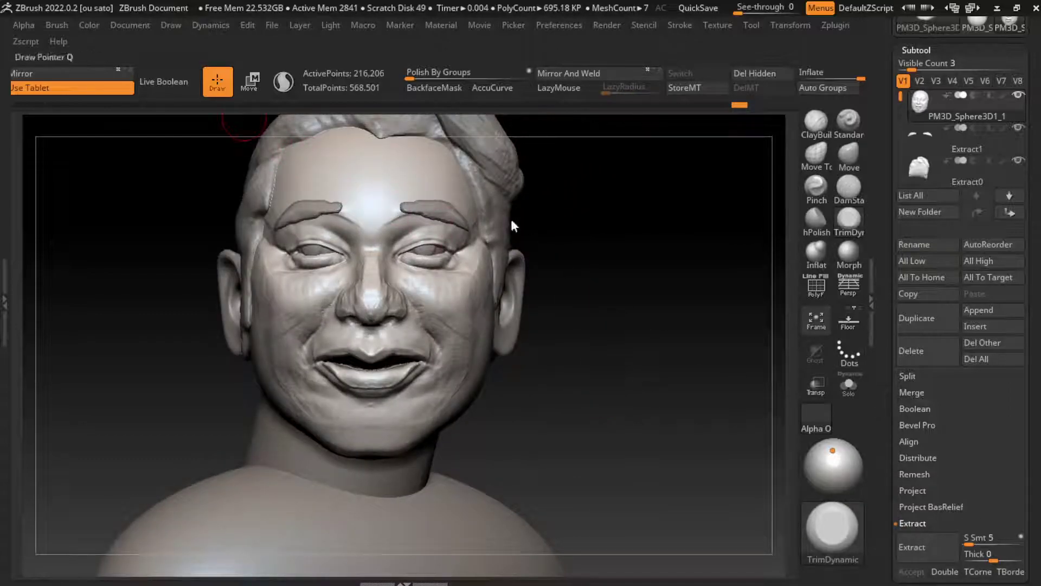
left_click(130, 25)
left_click_drag(578, 404, 541, 391)
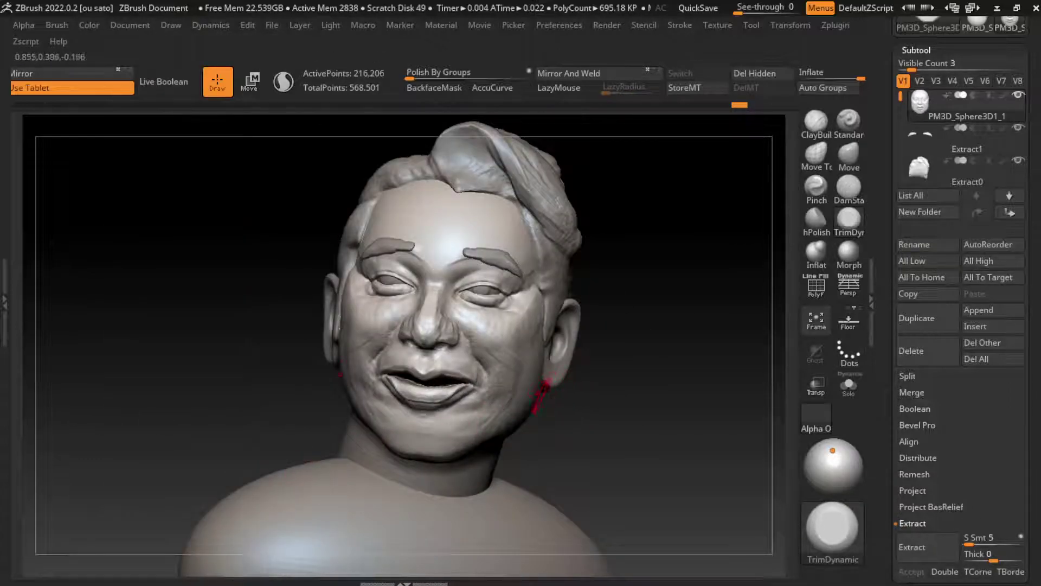
Build up the right mouth corner with ClayBuildup.
left_click(816, 122)
key("l")
left_click_drag(473, 393, 476, 374)
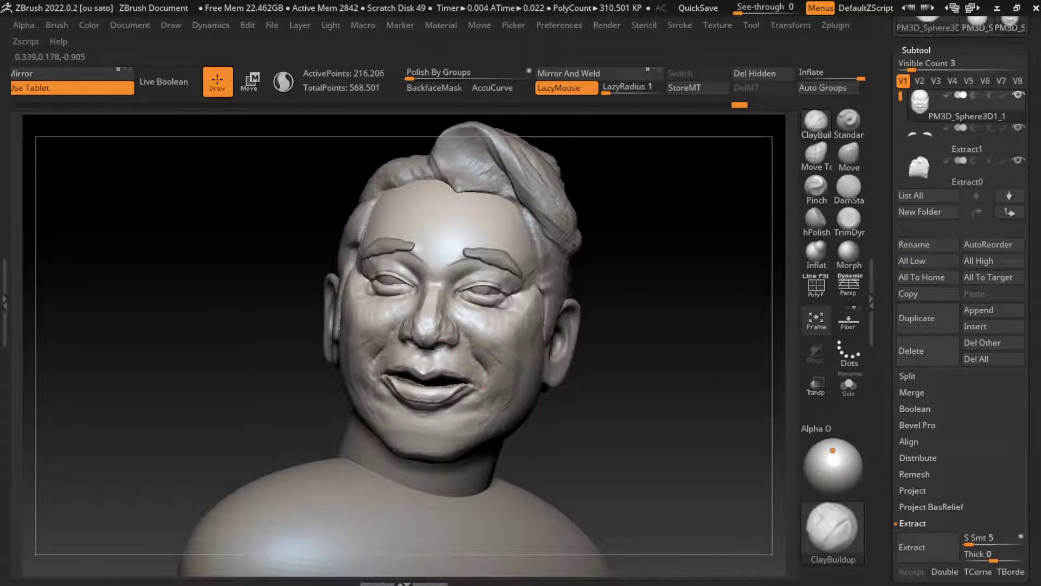
With the Move brush, shift and reshape the cheek crease around the right mouth corner.
key("s")
key("s")
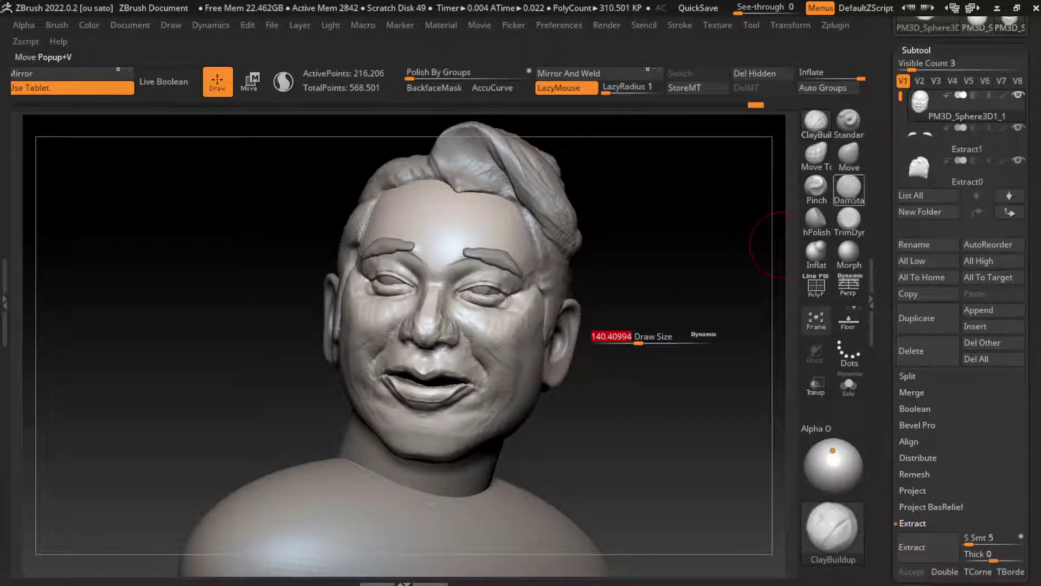
key("b")
key("m")
key("v")
left_click_drag(485, 375, 493, 368)
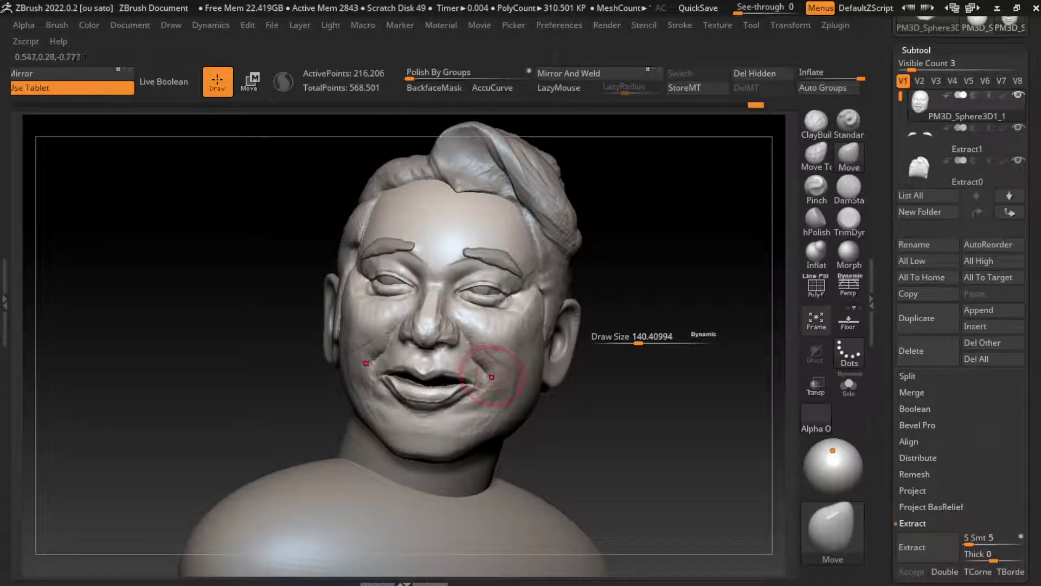
key("s")
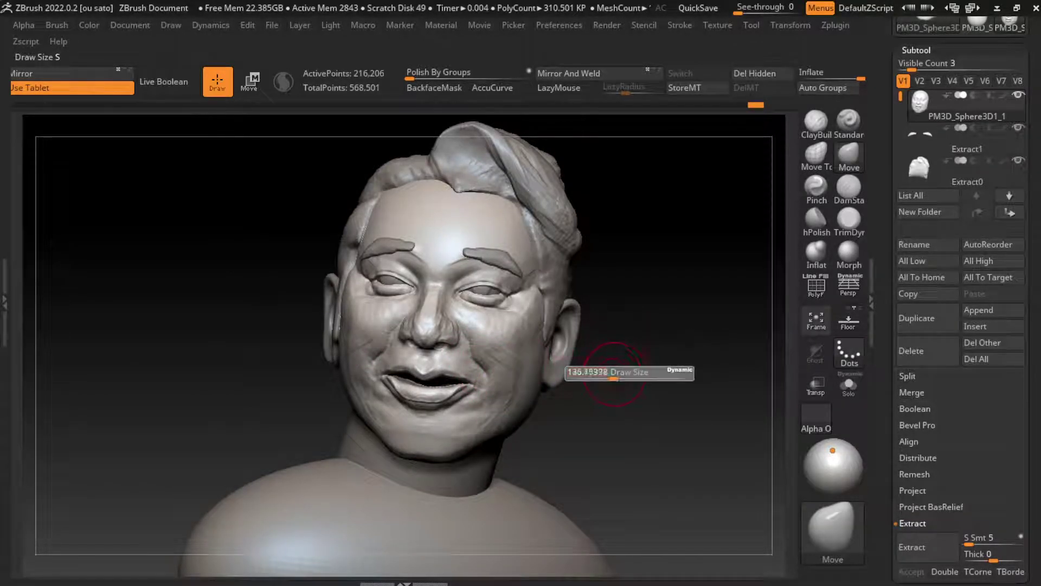
left_click_drag(634, 371, 609, 379)
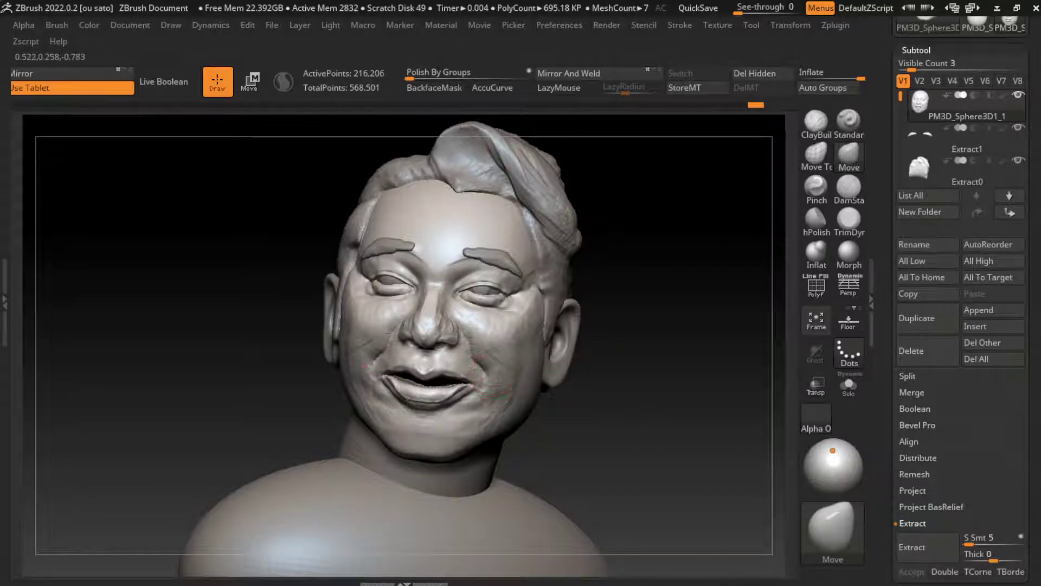
left_click_drag(488, 375, 478, 390)
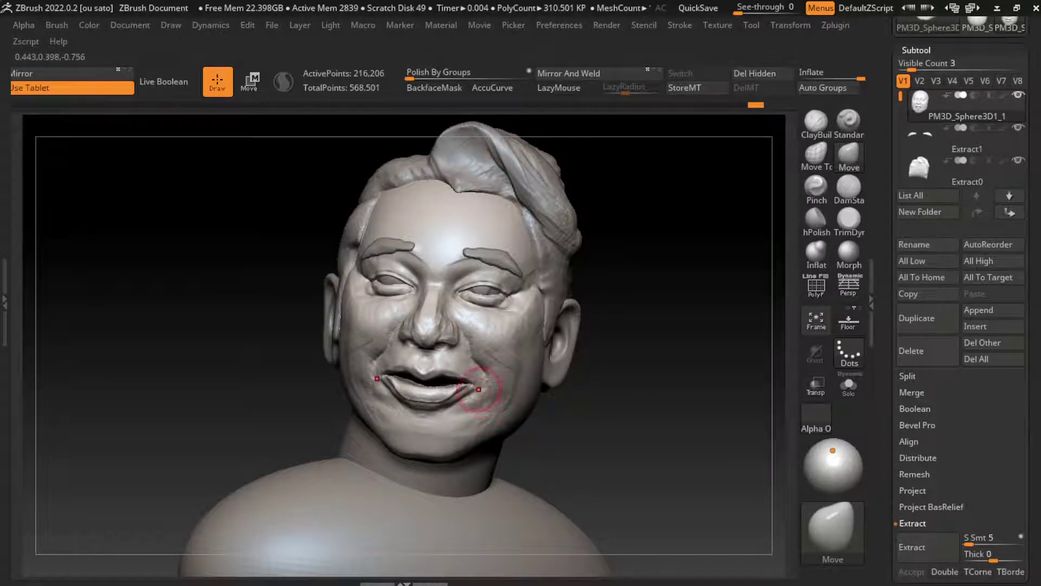
Carve a crease along the lower jaw near the chin, then add texture on the right cheek.
left_click(816, 120)
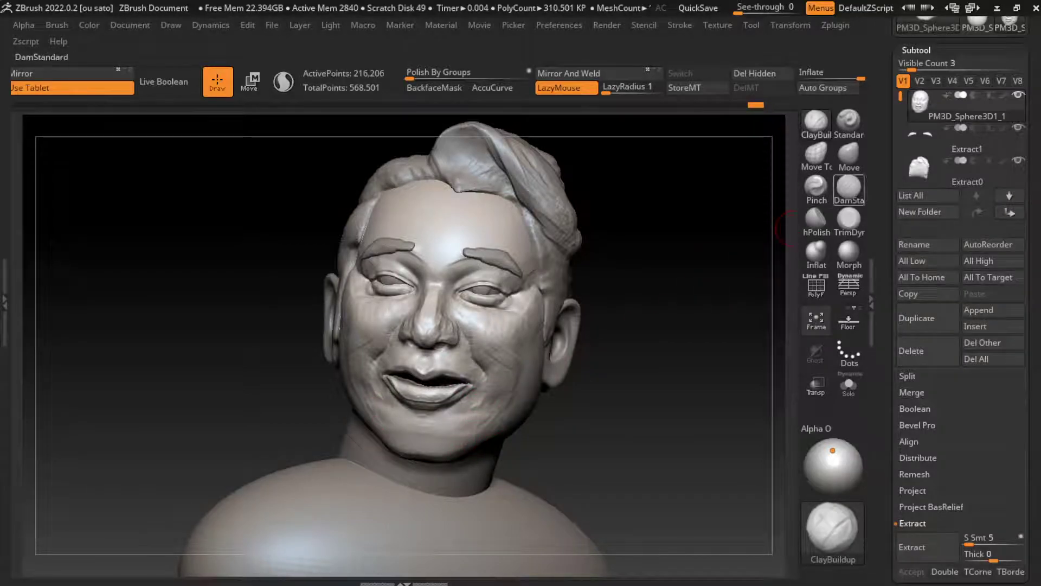
left_click(848, 187)
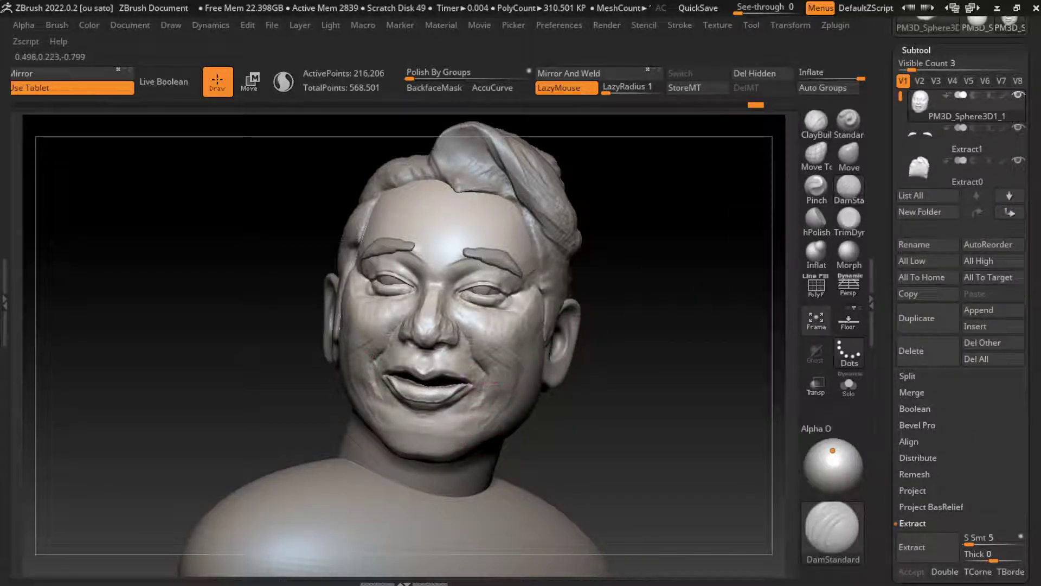
left_click_drag(494, 384, 461, 438)
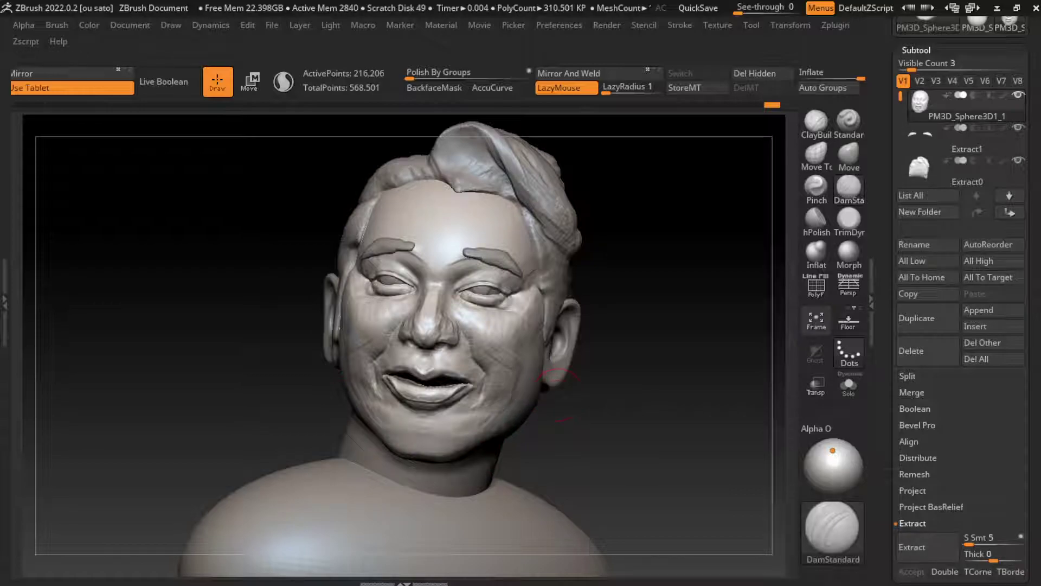
key("b")
key("c")
key("b")
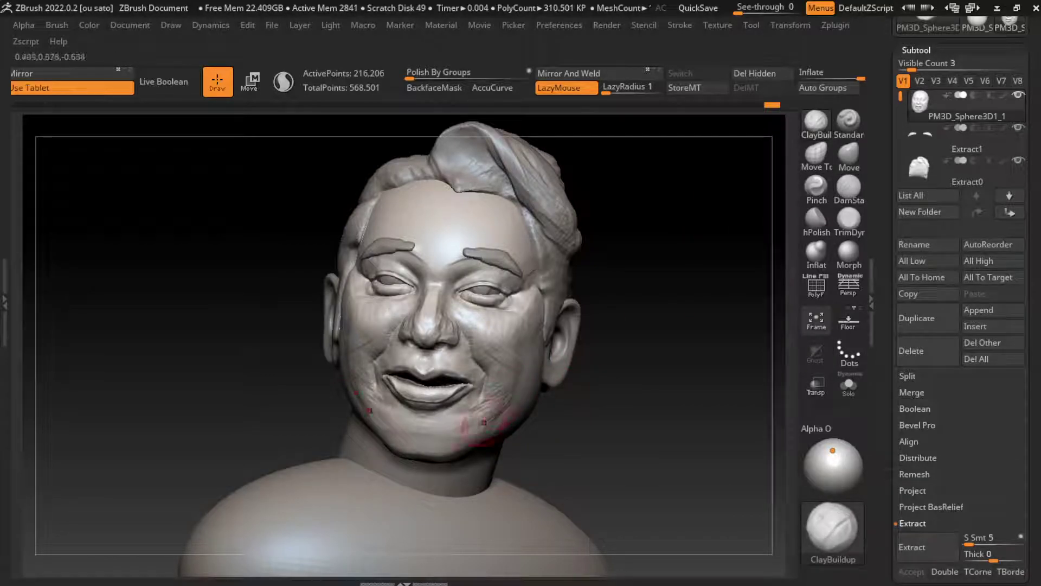
mouse_move(488, 428)
left_mouse_down()
mouse_move(488, 399)
mouse_move(490, 410)
left_mouse_up()
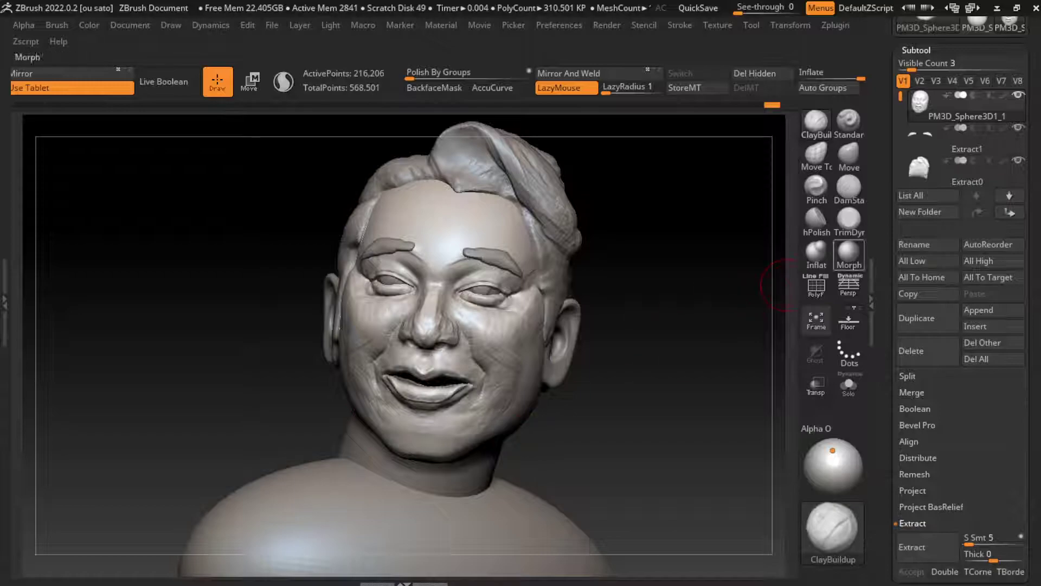
Smooth the right jaw line and build up the right cheek beside the mouth corner.
left_click(849, 187)
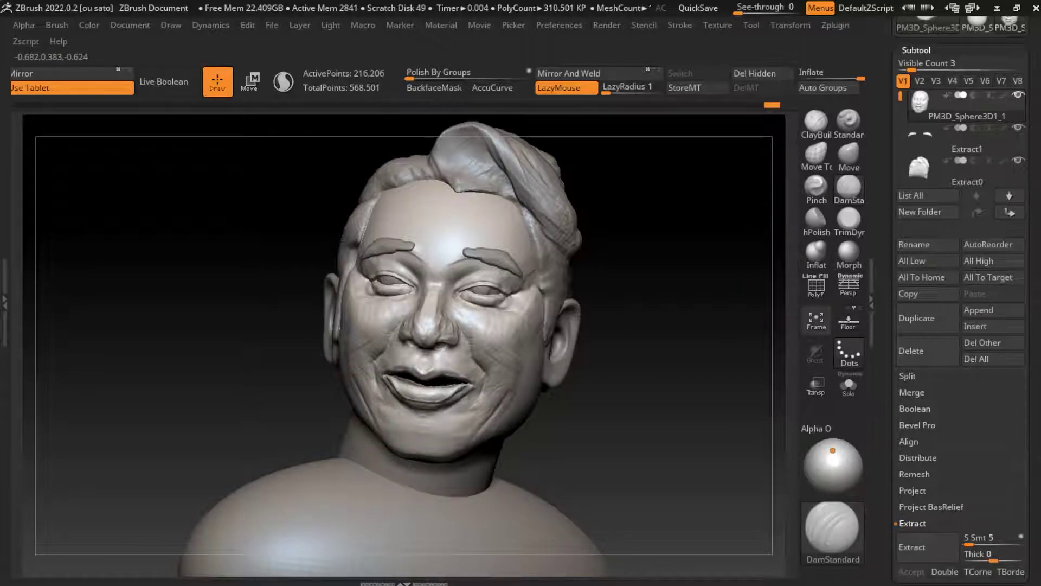
key("shift")
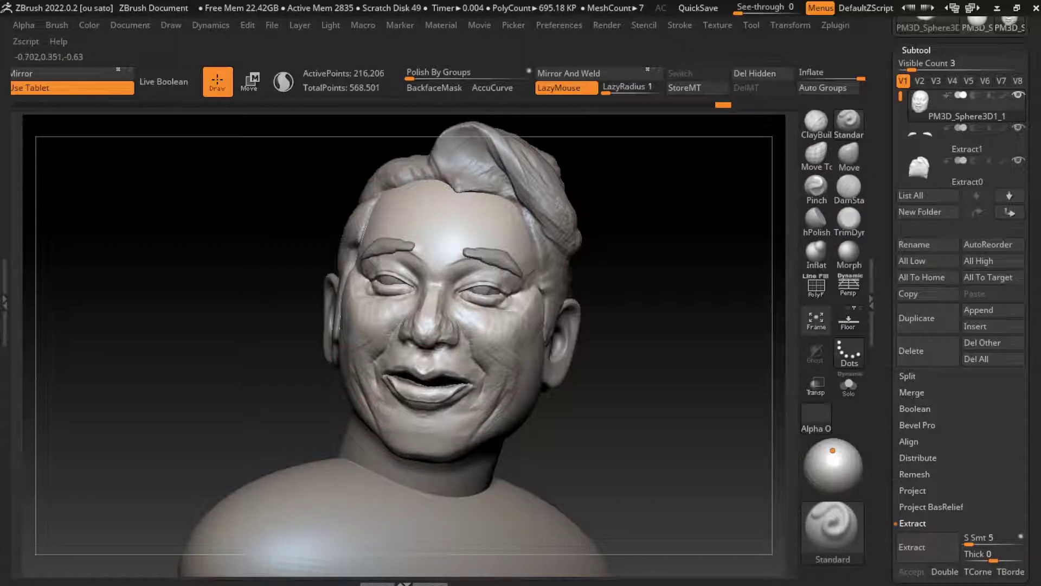
left_click_drag(510, 442, 541, 407)
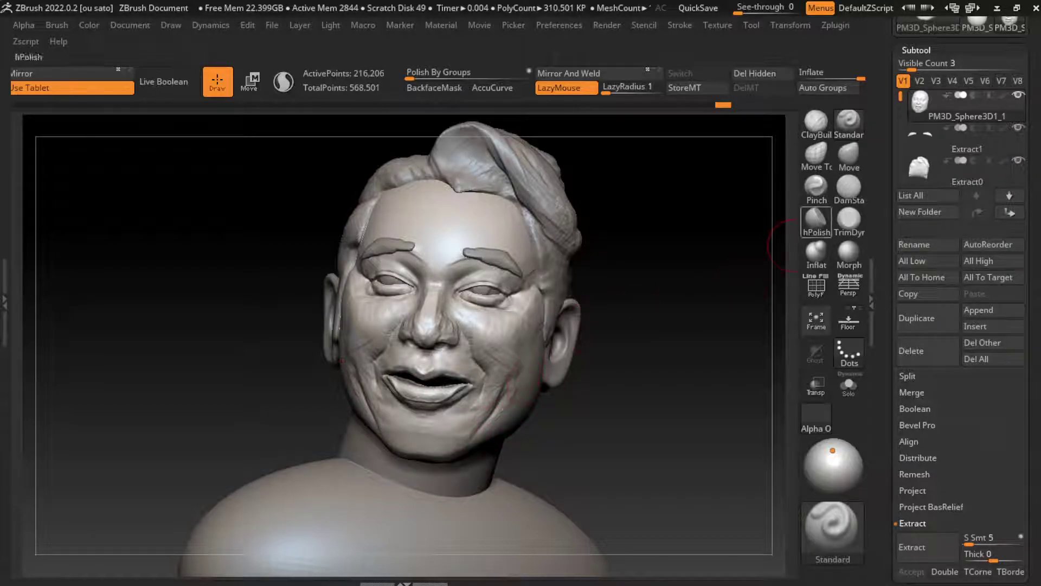
left_click(816, 121)
left_click_drag(512, 391, 480, 403)
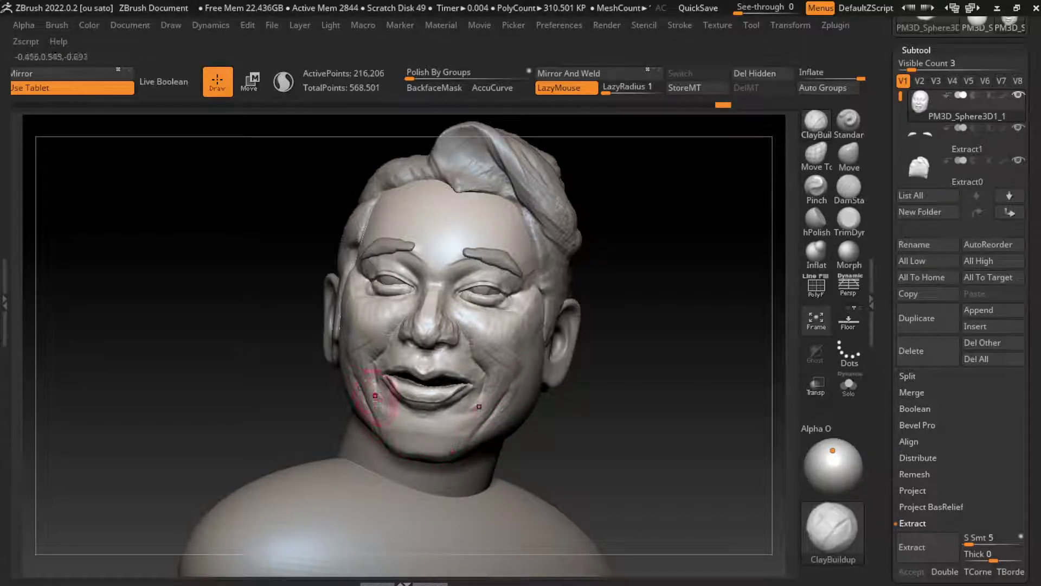
left_click_drag(339, 369, 347, 374)
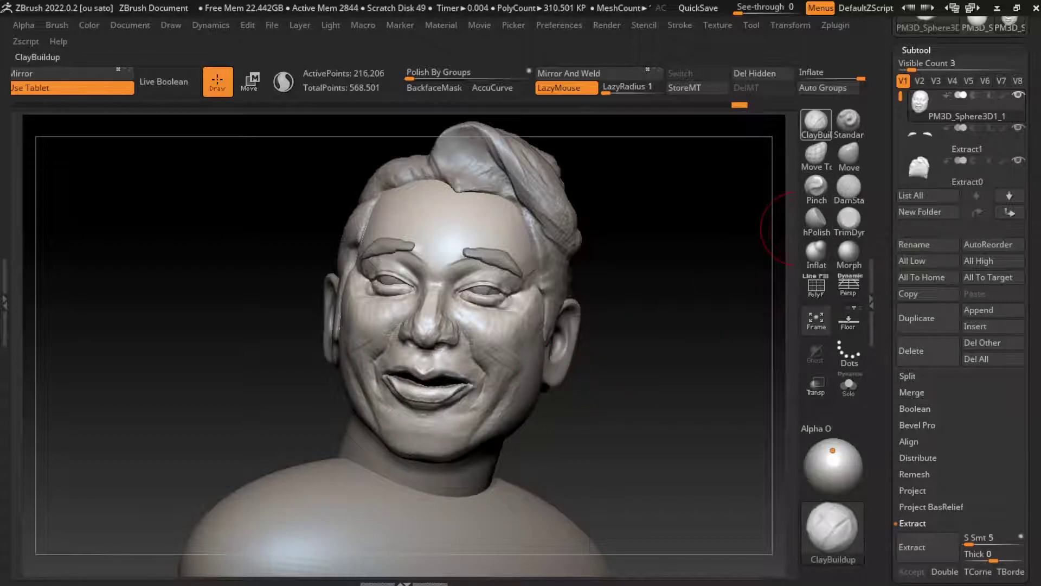
Sculpt the jaw underside and the chin area under the mouth with ClayBuildup.
left_click(848, 187)
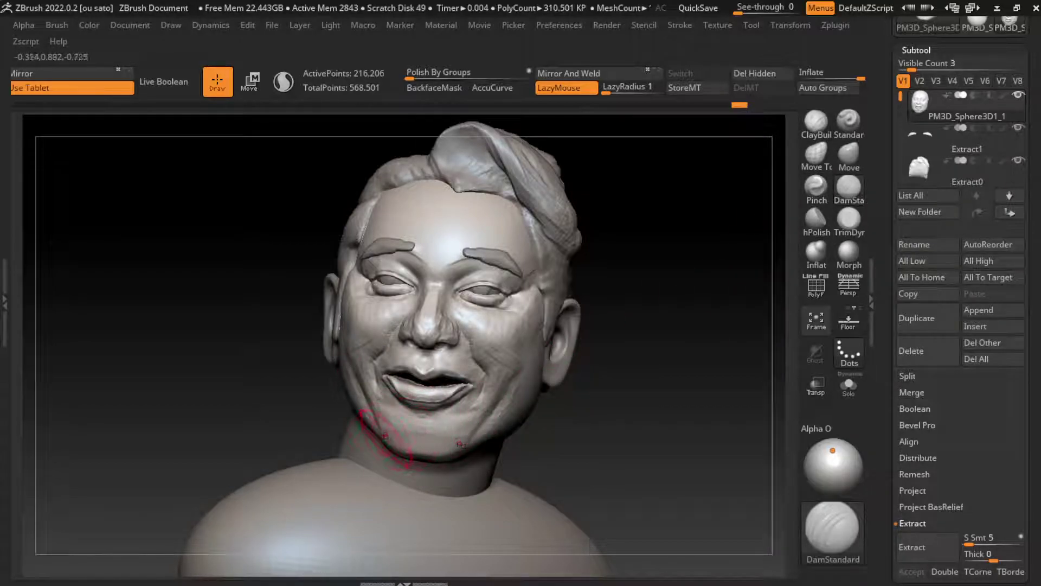
key("b")
key("c")
key("b")
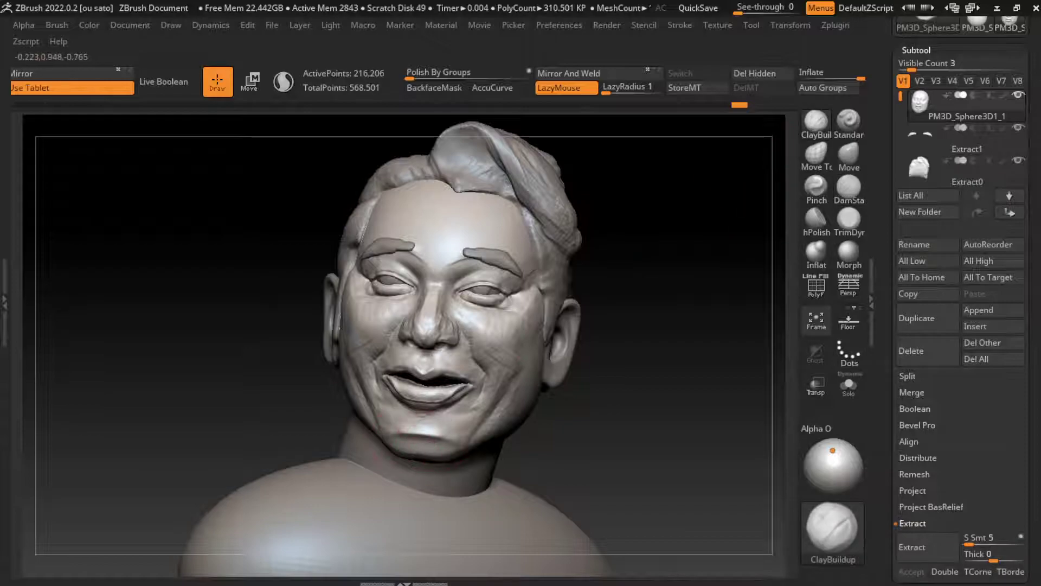
left_click_drag(467, 450, 401, 448)
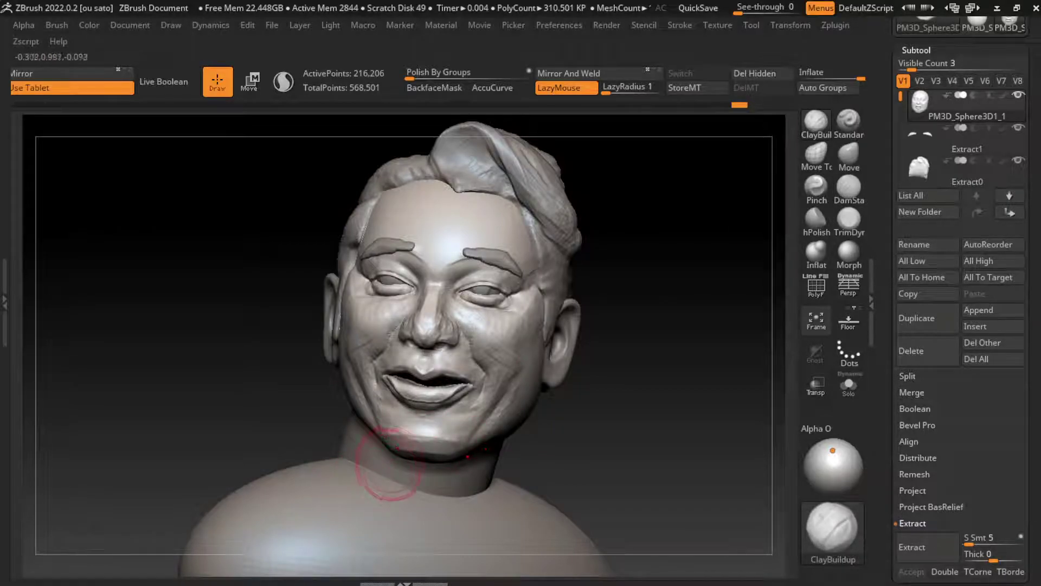
left_click_drag(420, 455, 575, 396)
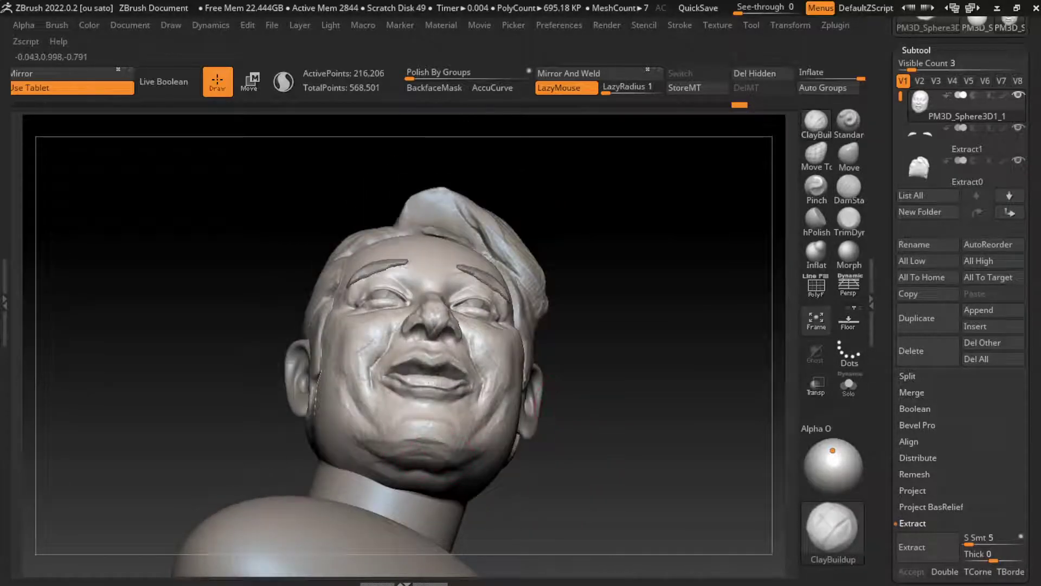
left_click_drag(423, 434, 401, 422)
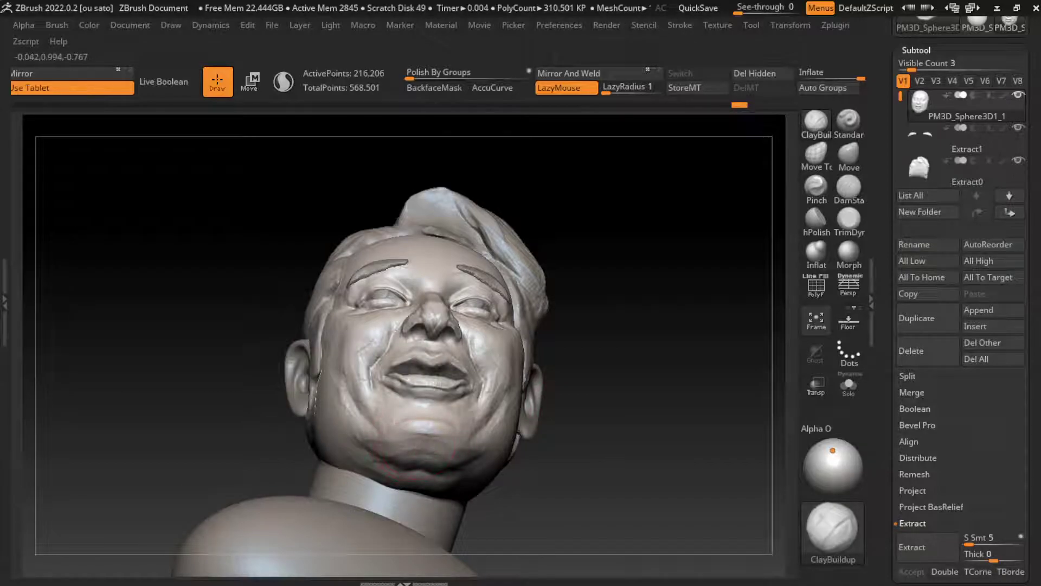
left_click(130, 25)
left_click_drag(380, 325, 453, 461)
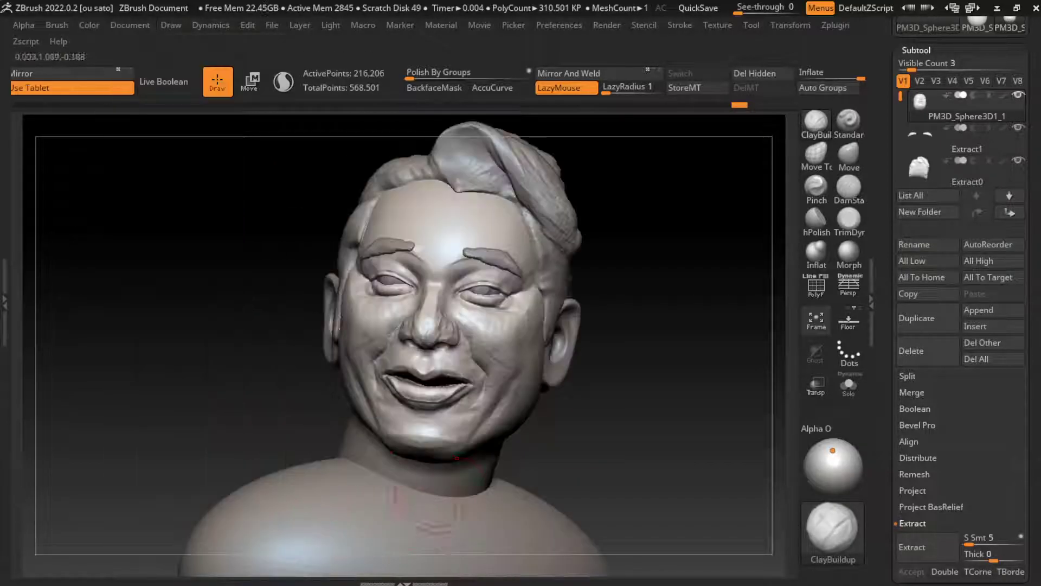
Build up clay from the mouth corner down toward the chin.
key("b")
key("d")
key("s")
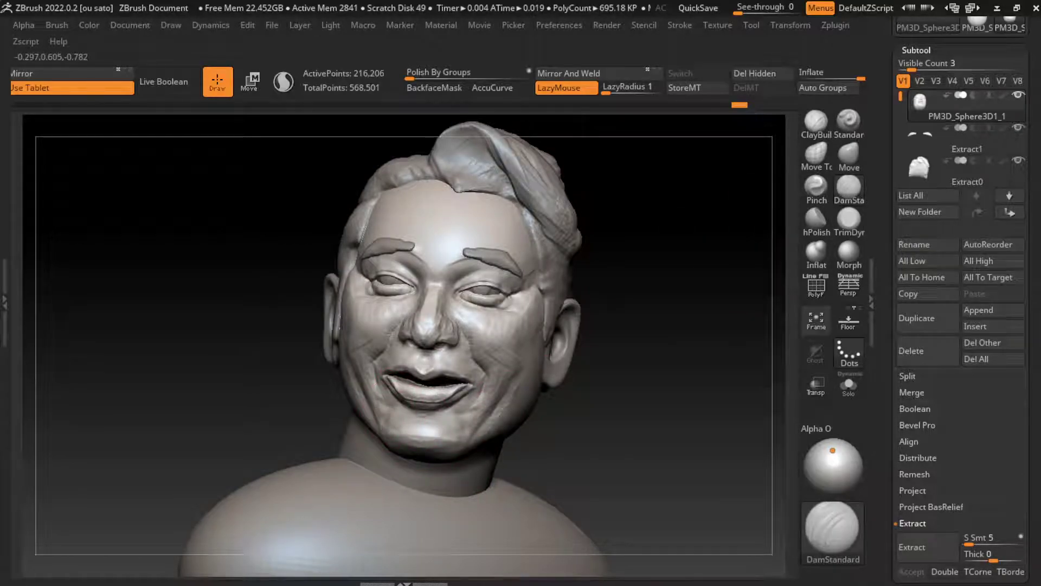
key("b")
key("c")
key("b")
key("s")
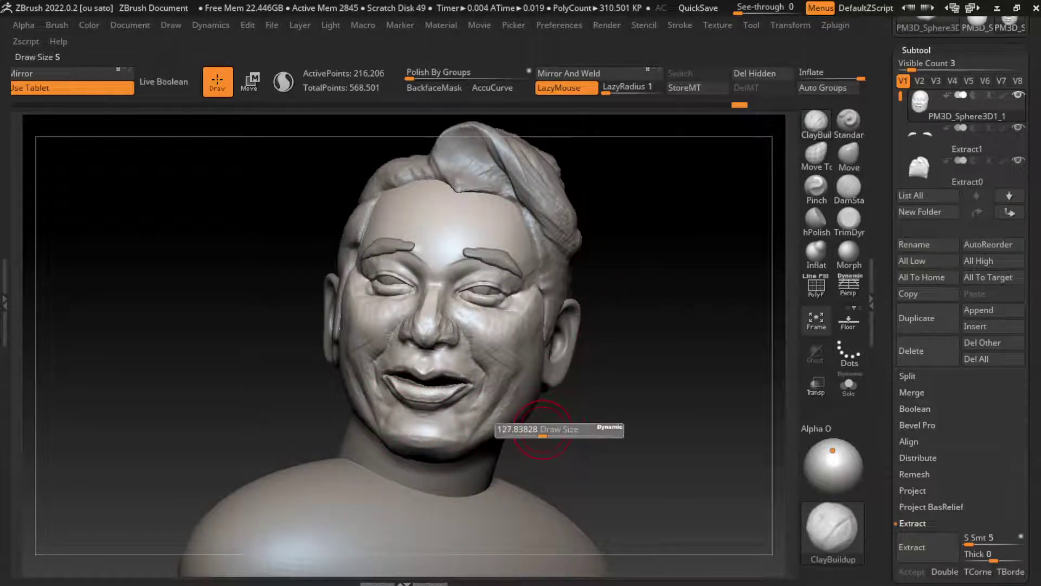
left_click_drag(478, 386, 462, 419)
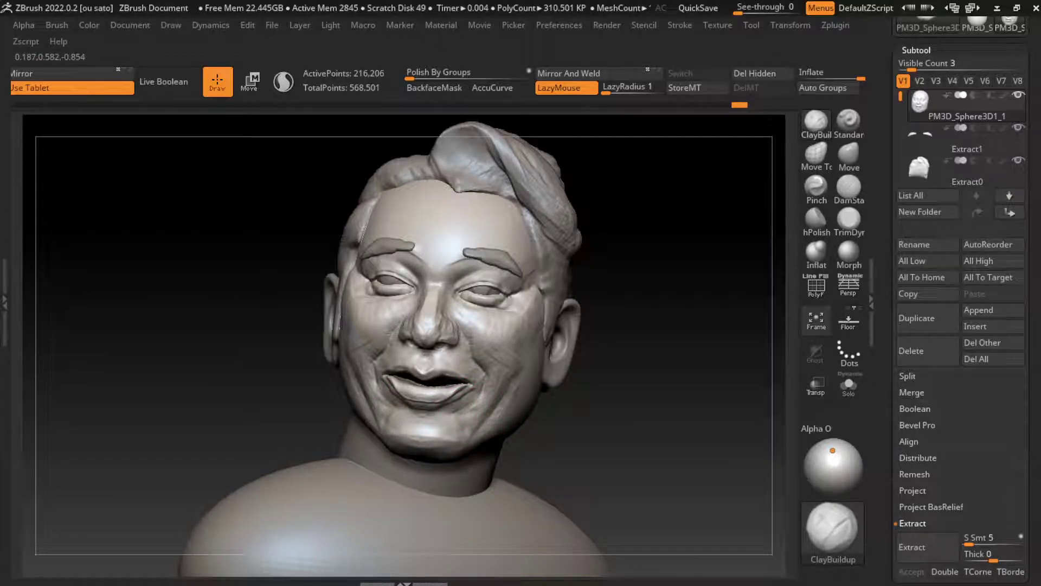
left_click_drag(463, 420, 420, 434)
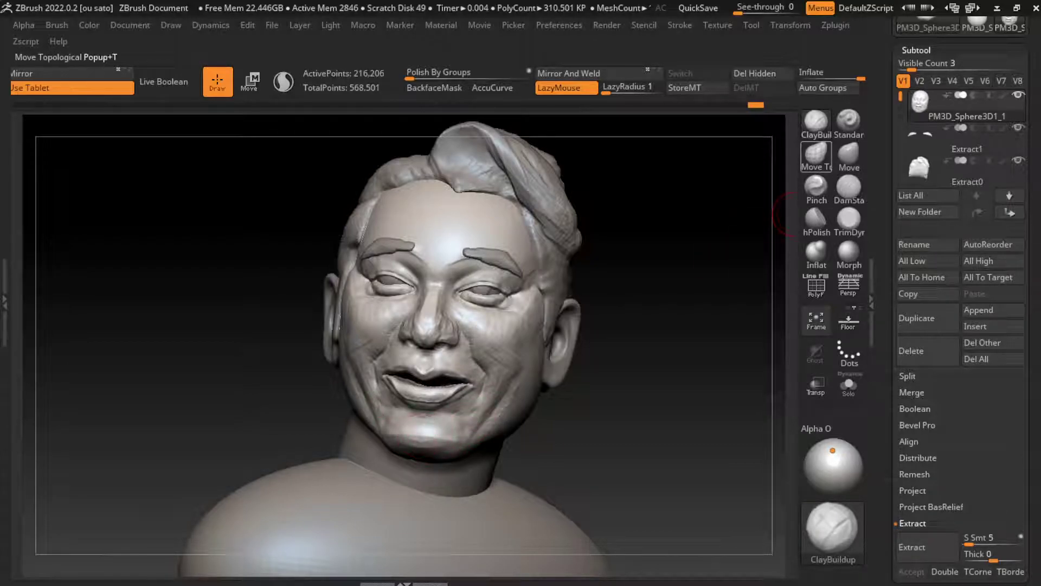
Smooth the chin surface with Shift-smoothing between ClayBuildup strokes.
left_click(848, 187)
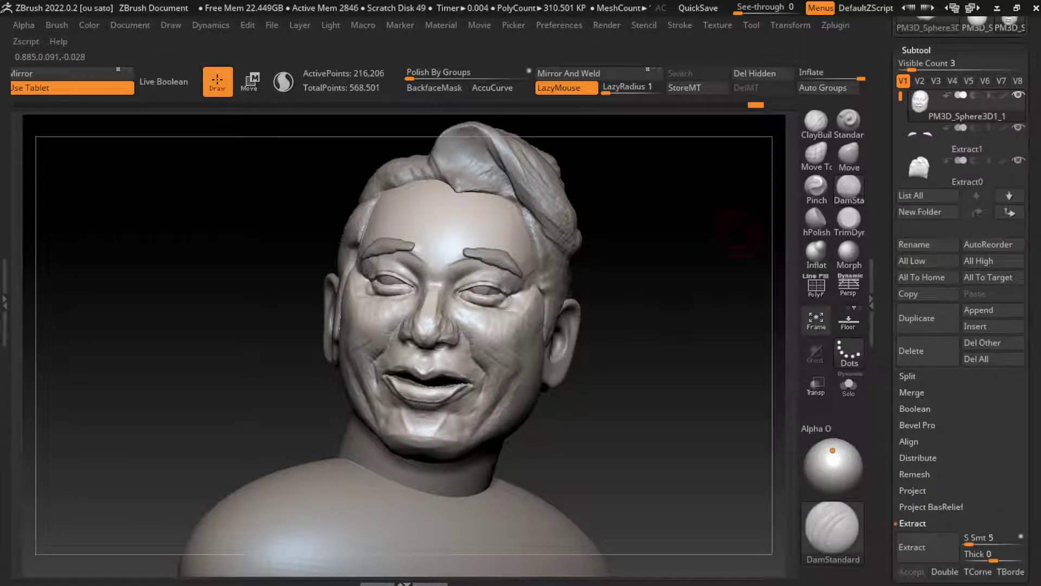
left_click(816, 120)
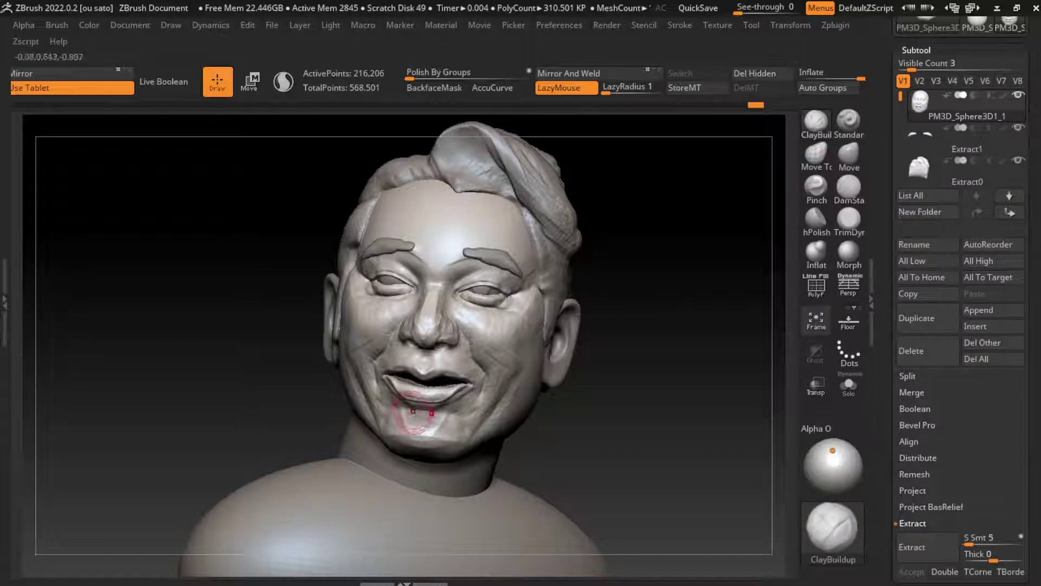
key("shift")
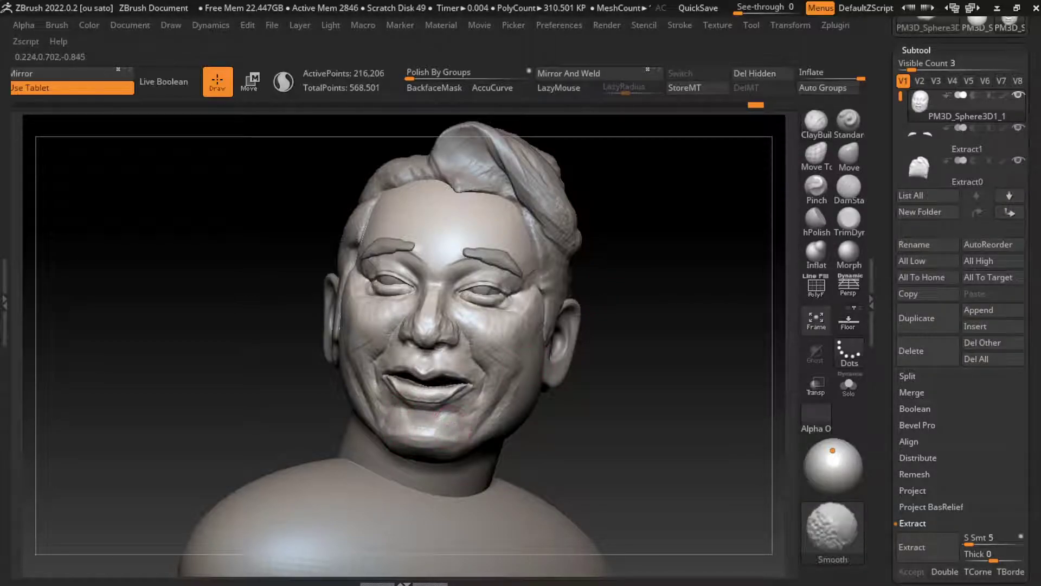
left_click_drag(439, 428, 461, 433, "shift")
mouse_move(558, 412)
left_mouse_down()
mouse_move(396, 428)
mouse_move(550, 377)
left_mouse_up()
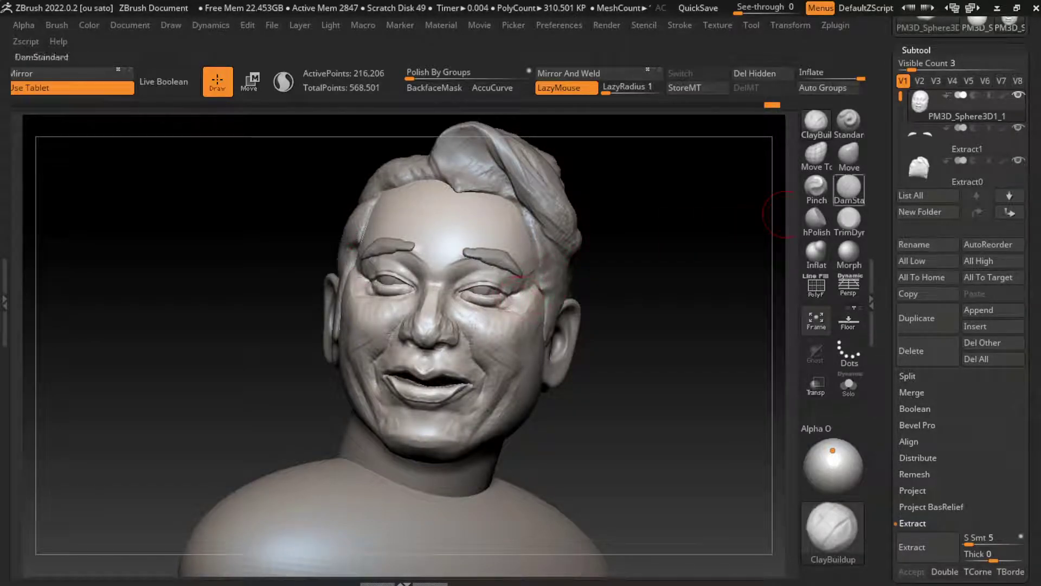
Pull the mouth corners with the Move brush, then undo the unwanted stroke.
key("b")
key("m")
key("v")
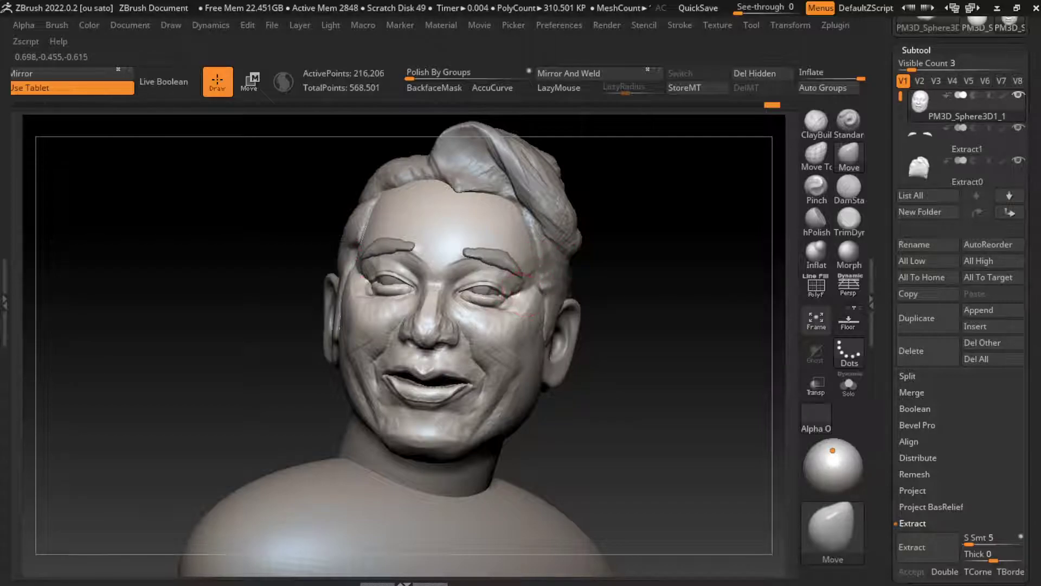
key("s")
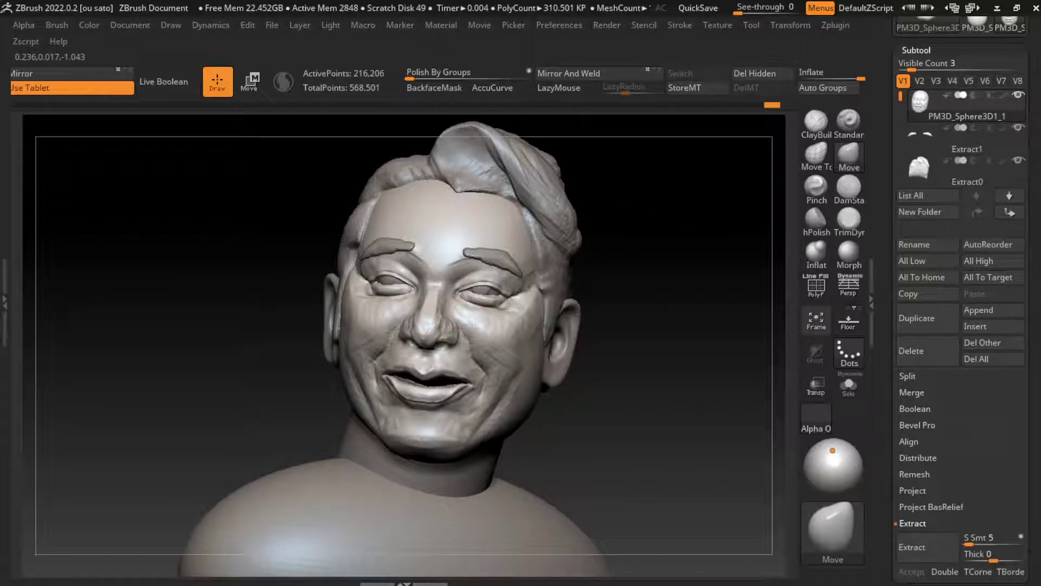
key("s")
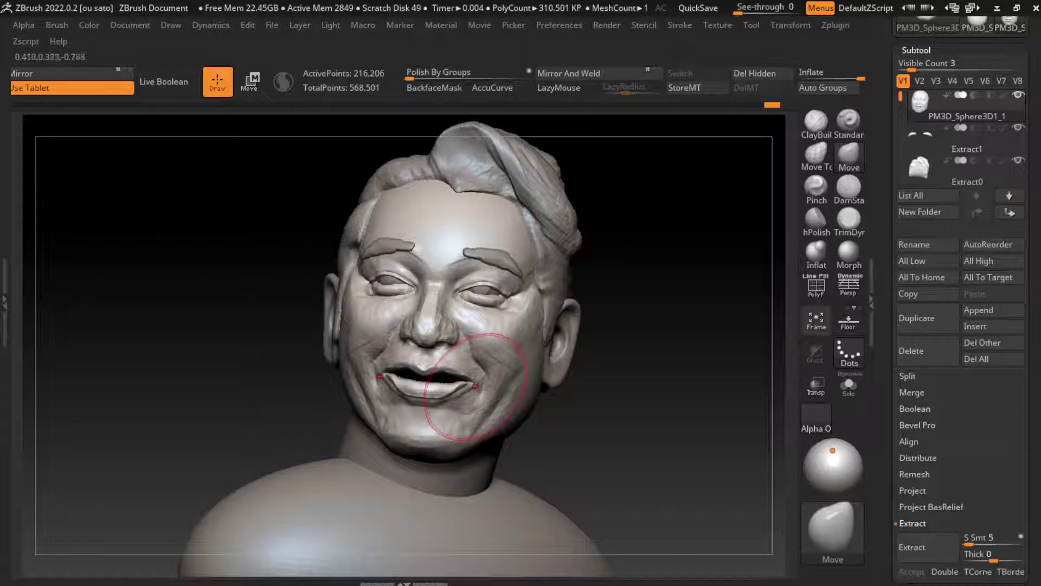
left_click_drag(475, 386, 466, 374)
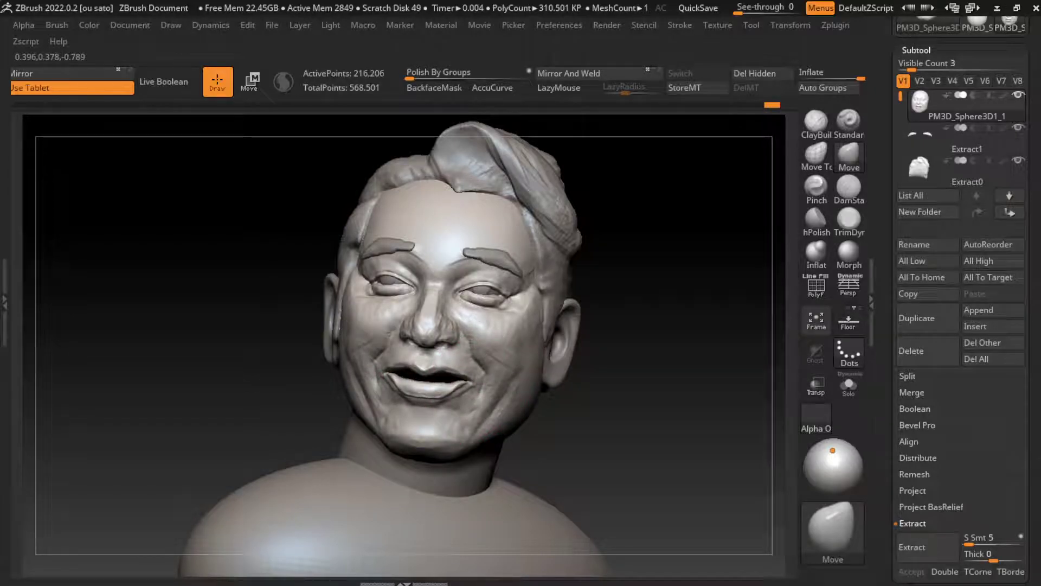
key("ctrl+z")
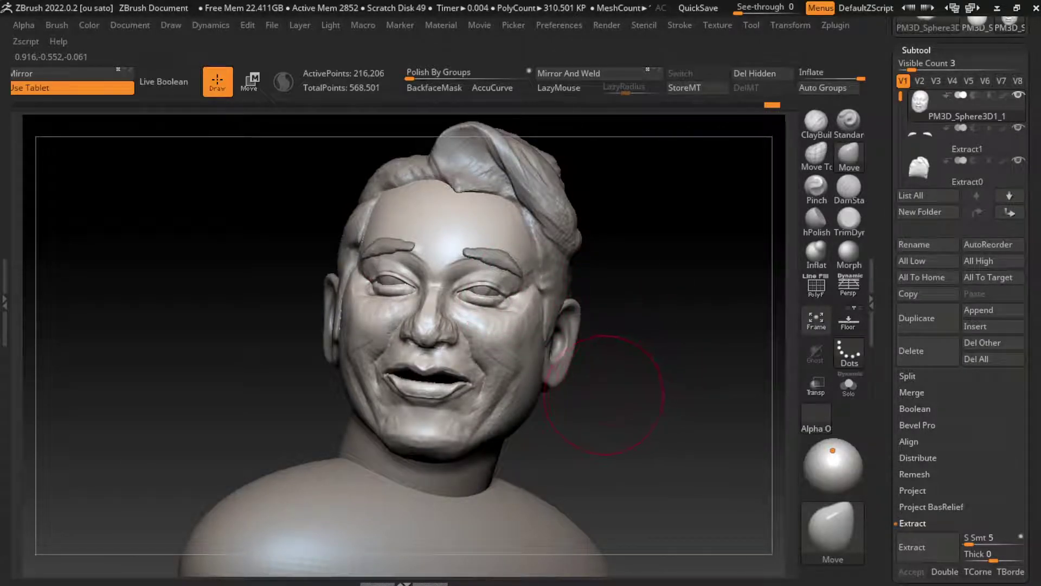
Shrink the Move brush and reshape the lips and mouth opening.
key("s")
key("s")
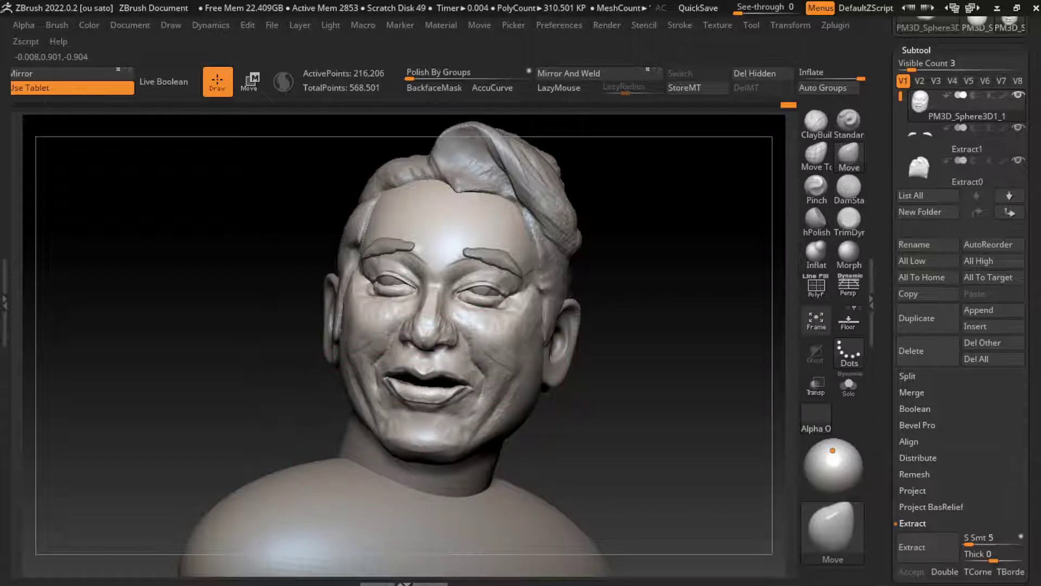
key("s")
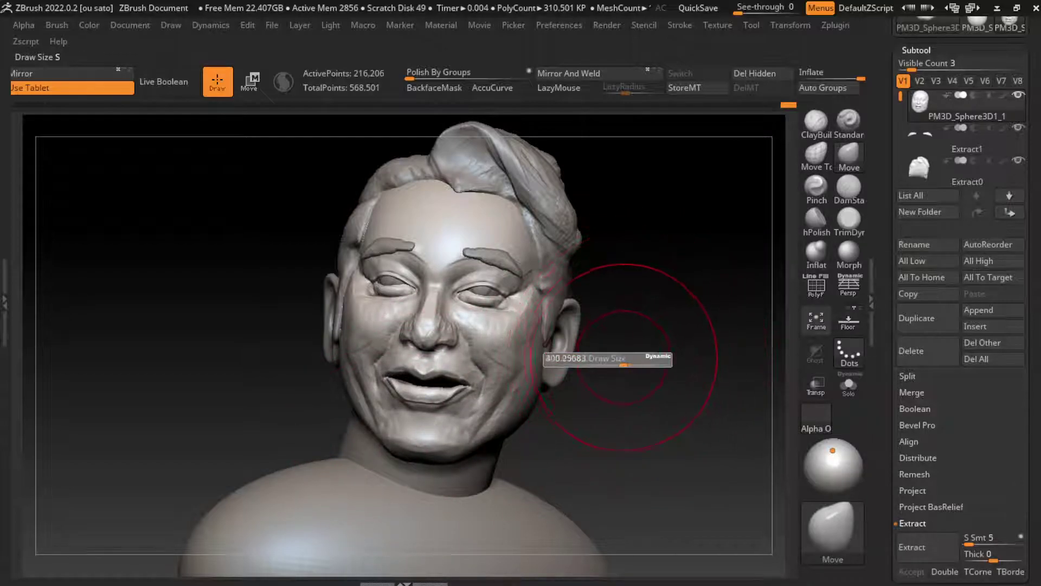
left_click_drag(615, 361, 593, 361)
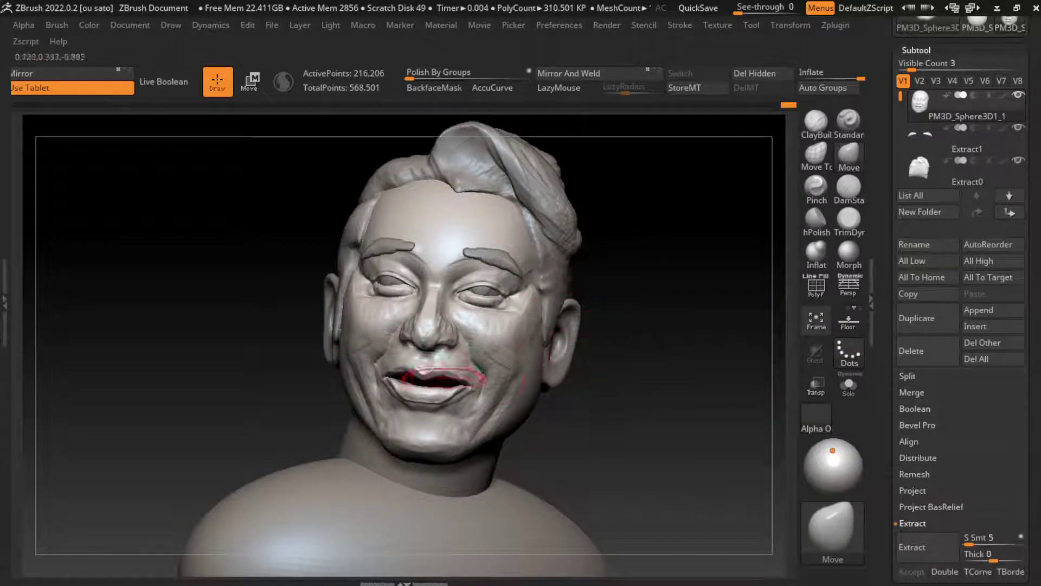
left_click_drag(423, 376, 402, 398)
left_click_drag(420, 379, 428, 386)
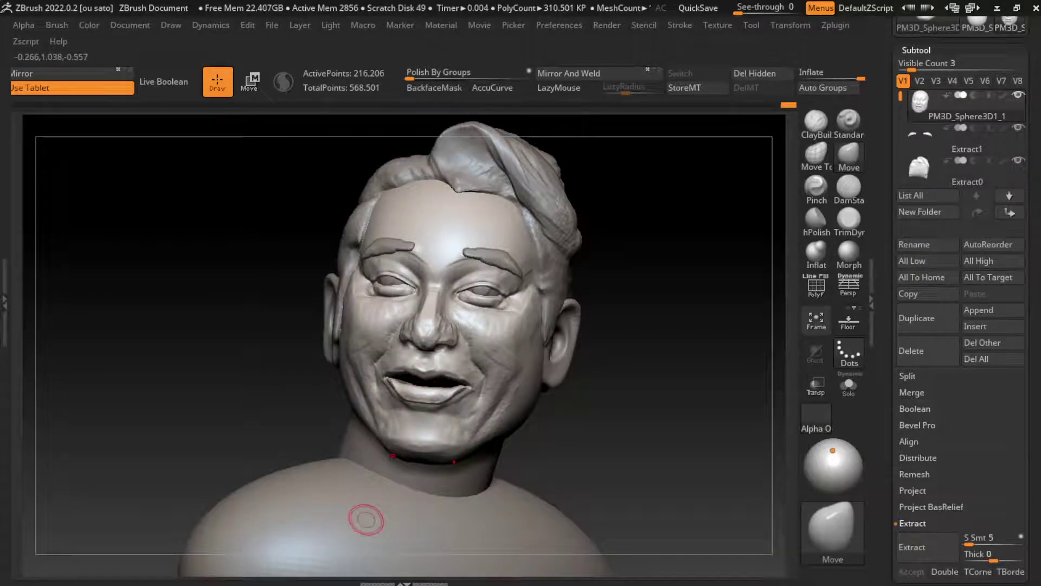
Enlarge the brush to about 228, shrink it very small, and orbit to a left profile.
key("s")
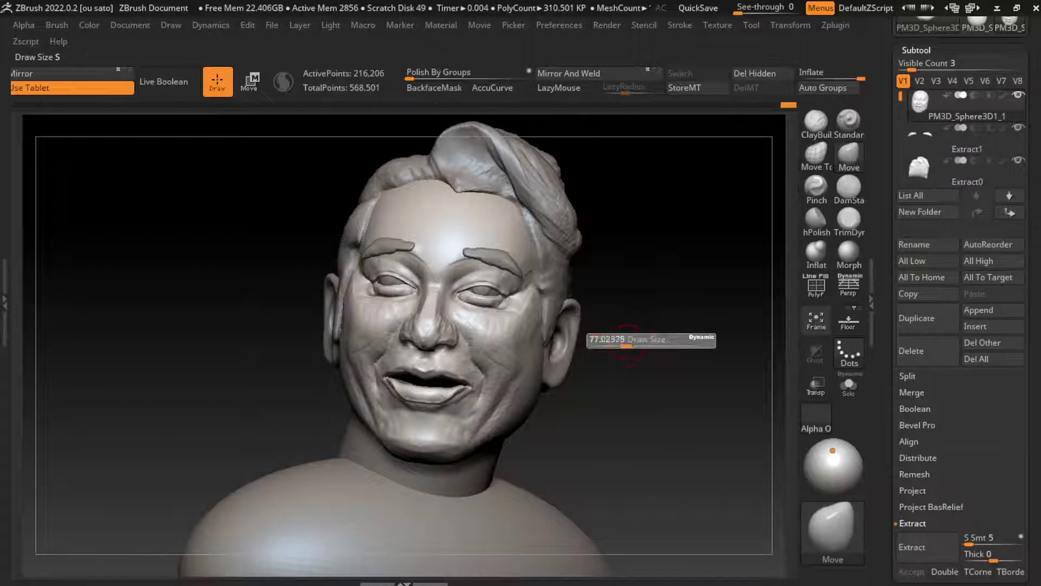
left_click_drag(629, 342, 649, 341)
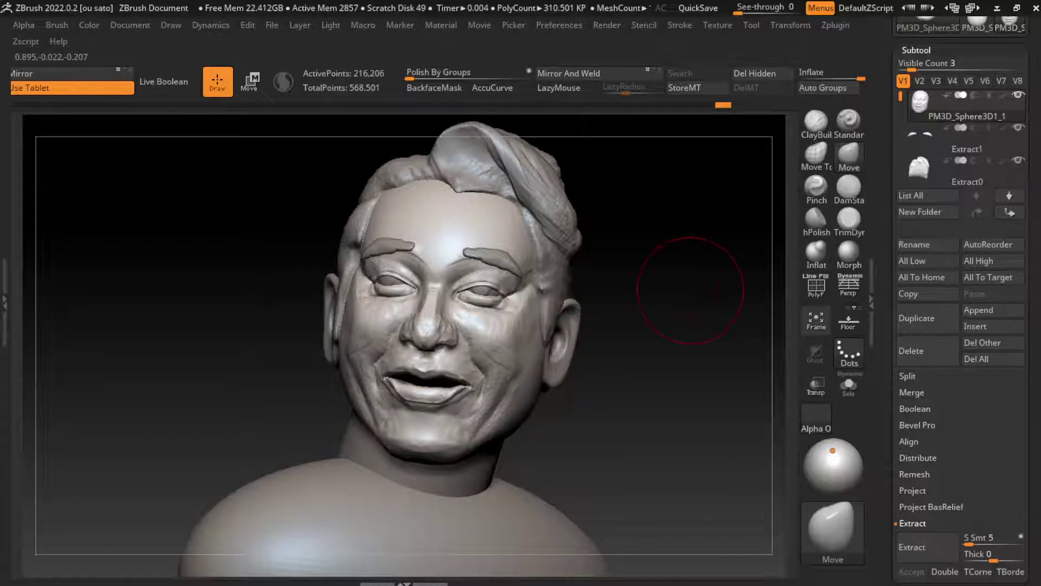
key("s")
left_click_drag(614, 336, 570, 337)
mouse_move(617, 297)
left_mouse_down()
mouse_move(434, 339)
mouse_move(542, 331)
left_mouse_up()
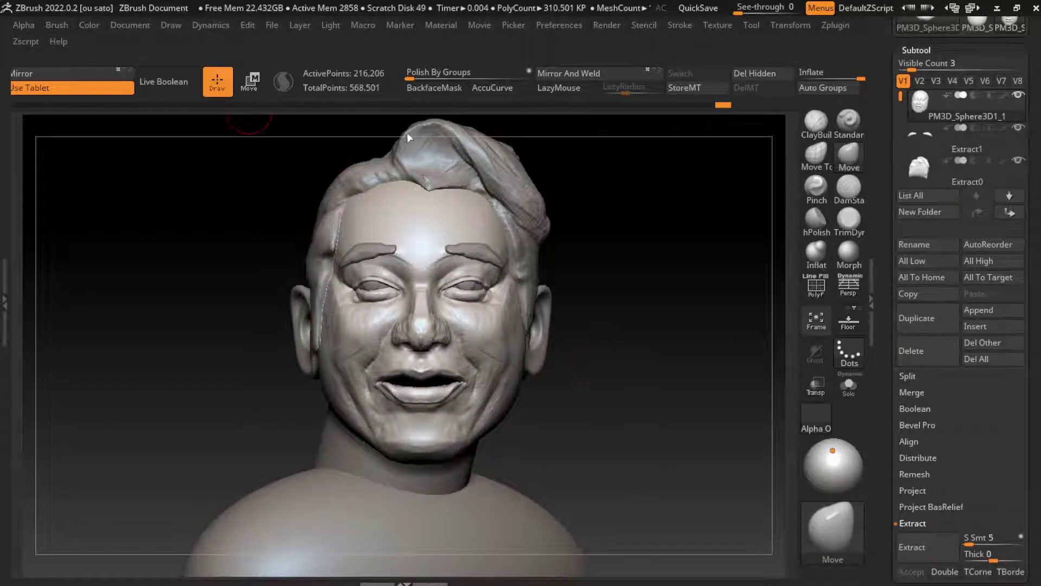
left_click(130, 25)
left_click_drag(531, 417, 575, 418)
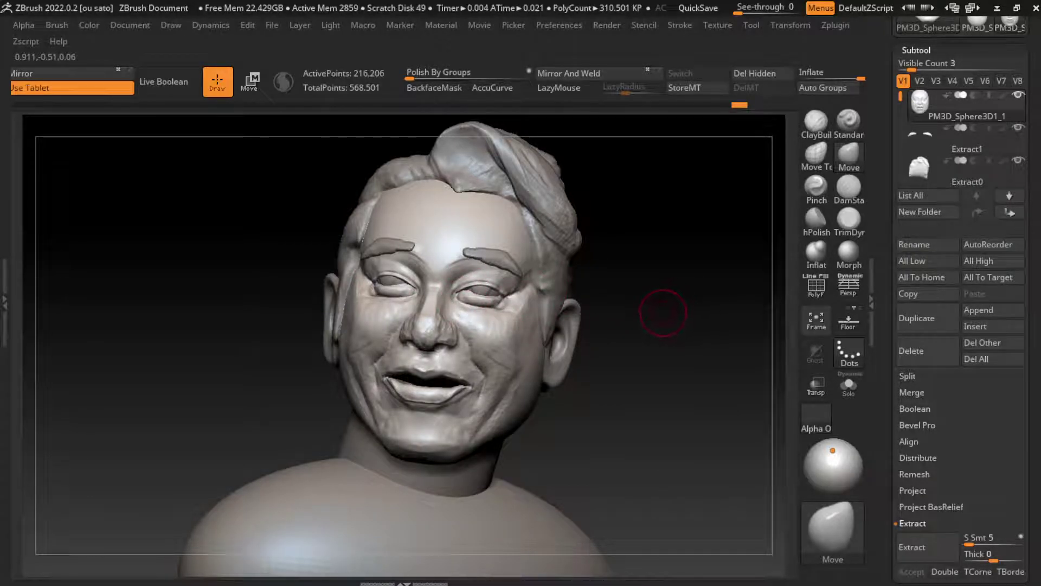
left_click(849, 187)
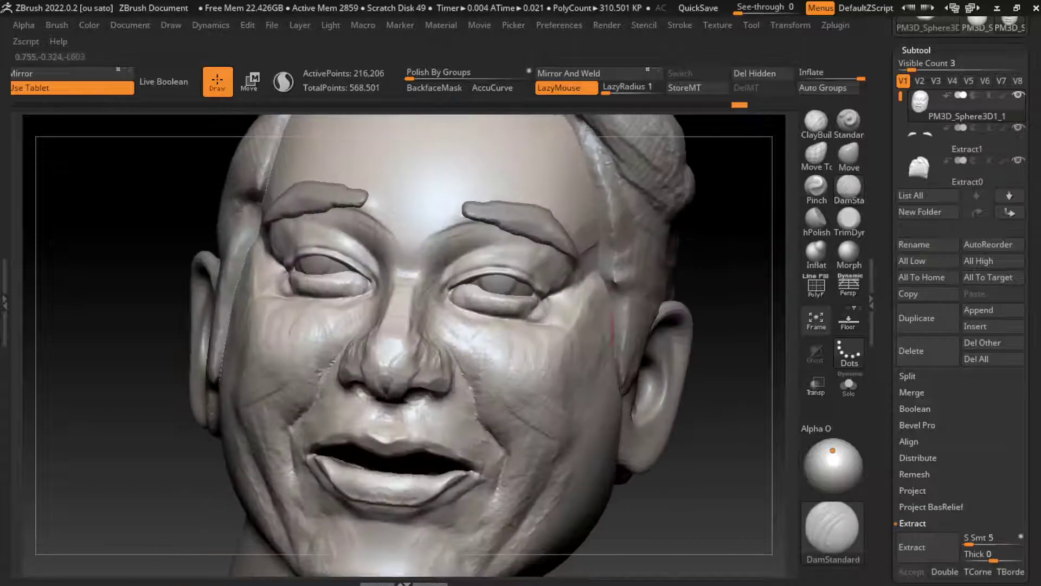
key("s")
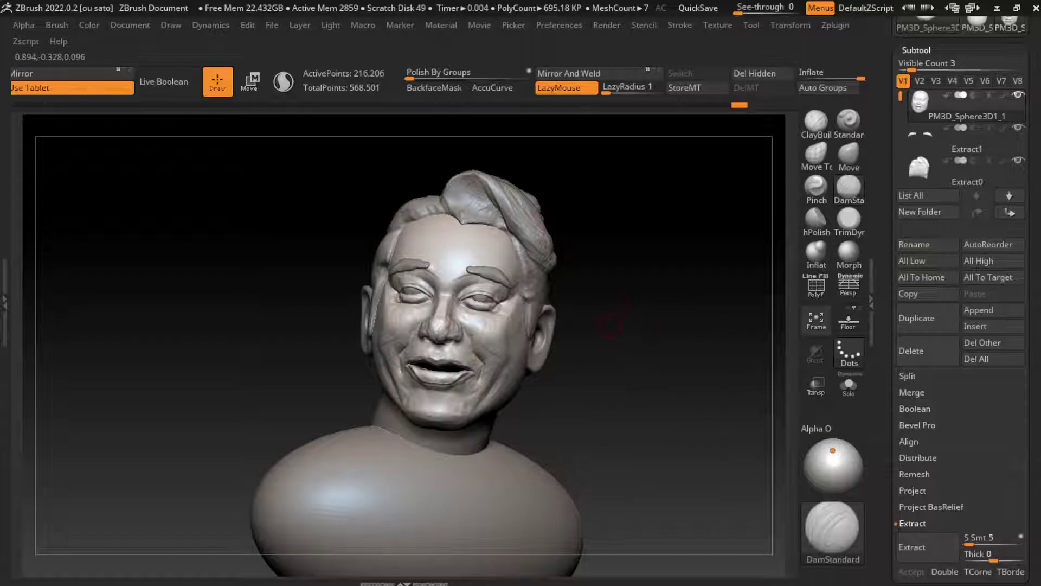
key("s")
key("b")
key("m")
key("v")
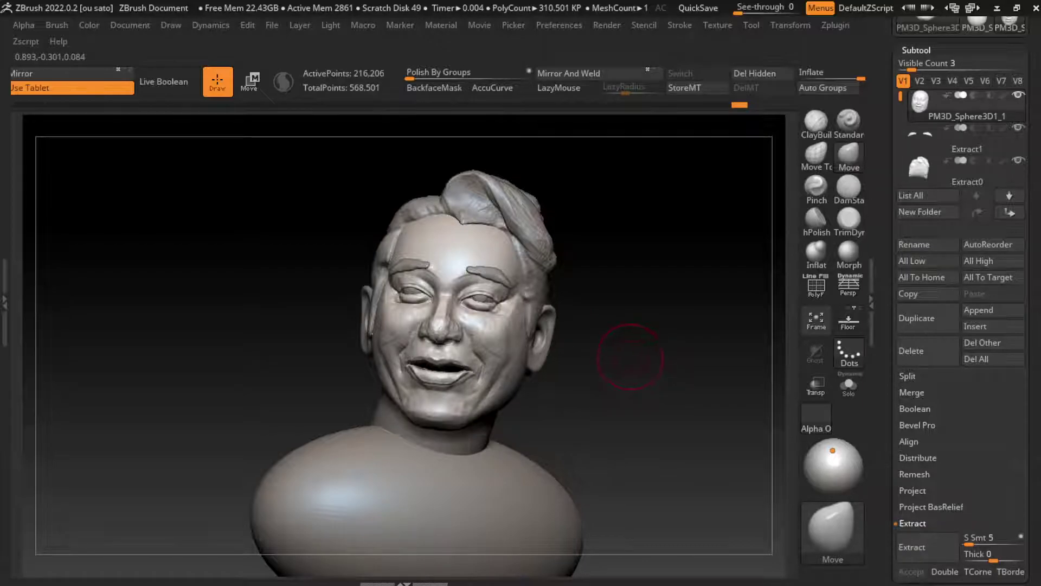
mouse_move(621, 356)
right_mouse_down("ctrl")
mouse_move(622, 326)
mouse_move(612, 366)
right_mouse_up("ctrl")
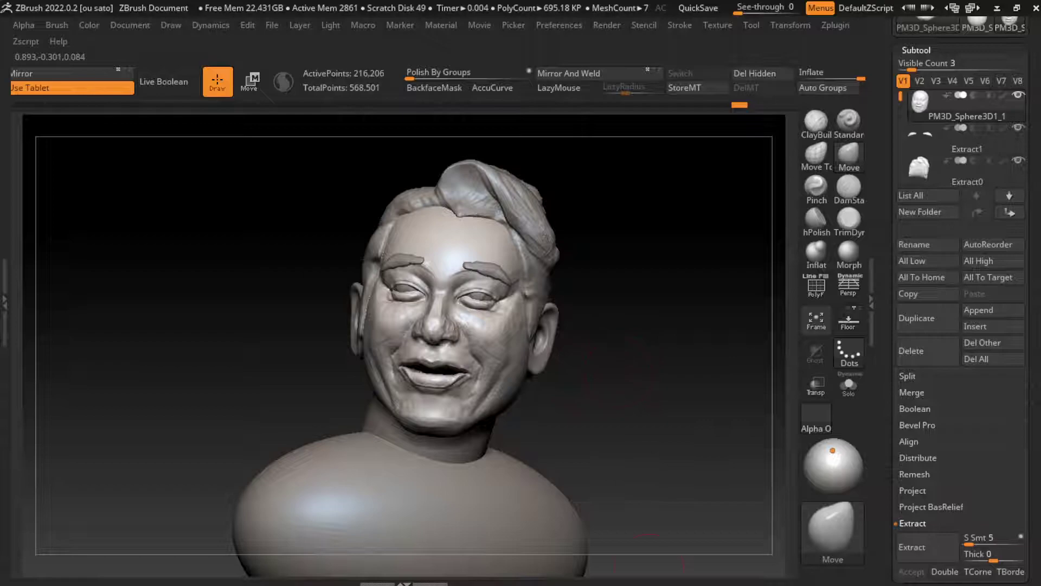